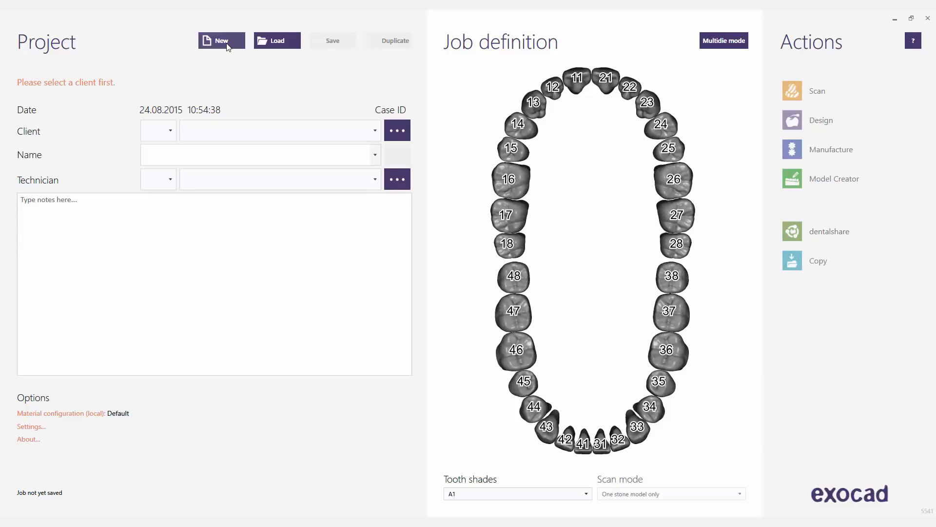
Assign the Default client, enter the patient's name, and assign the Default technician
click(375, 132)
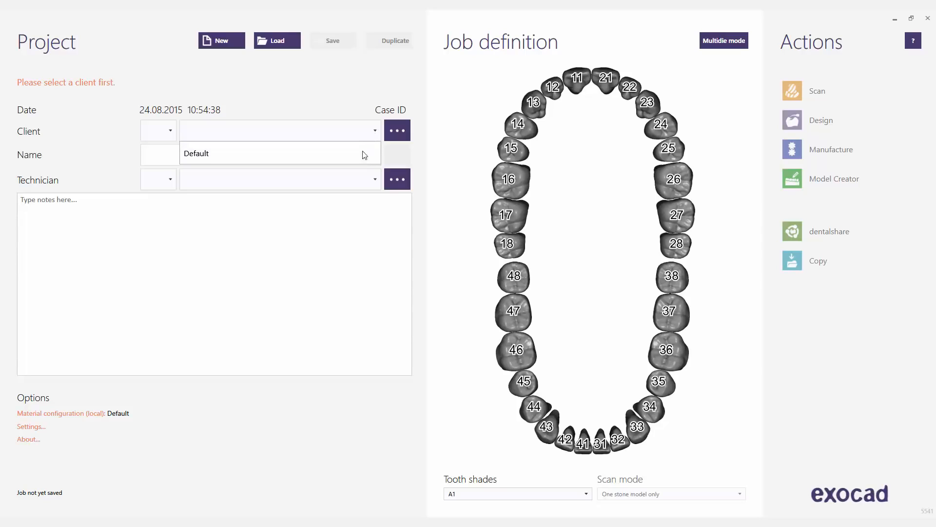
click(361, 156)
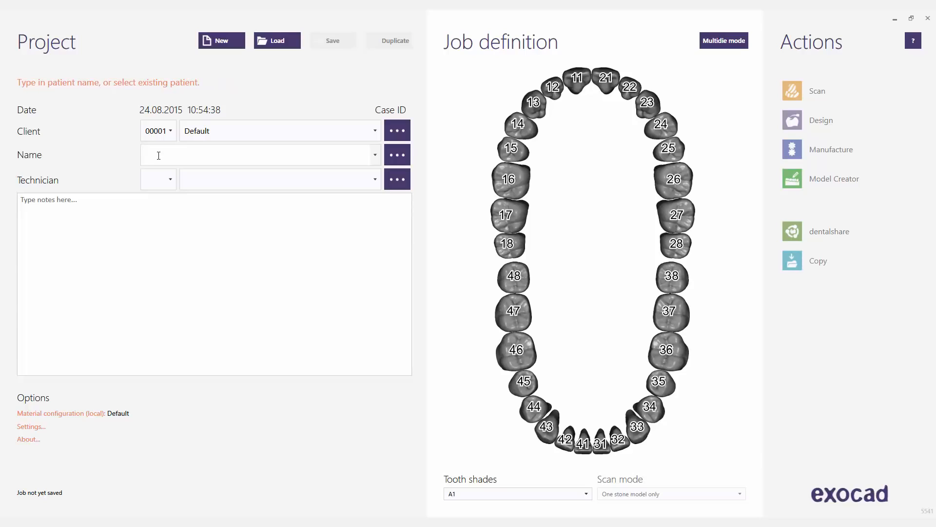
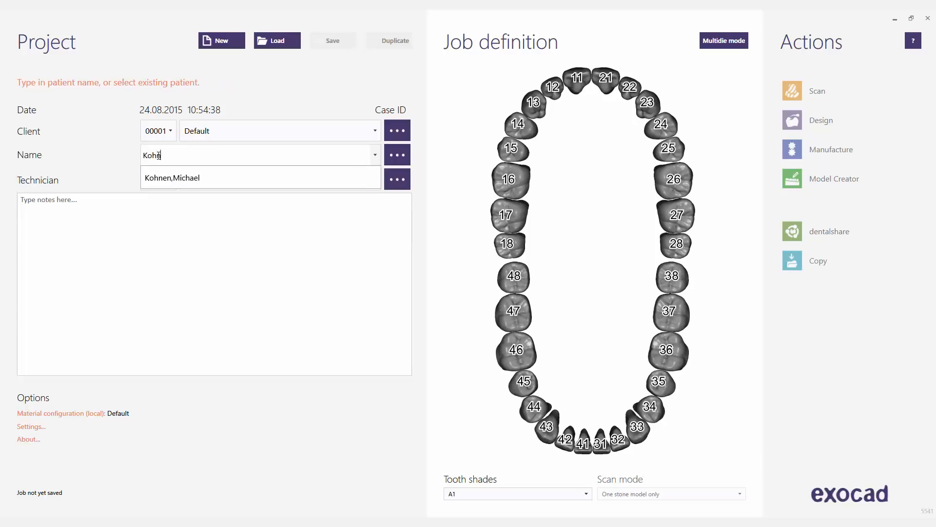
click(196, 181)
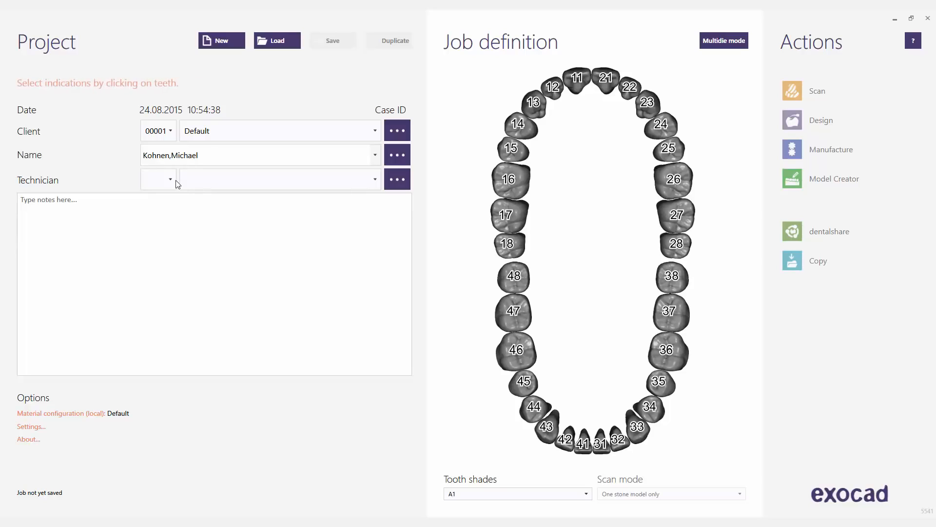
click(376, 185)
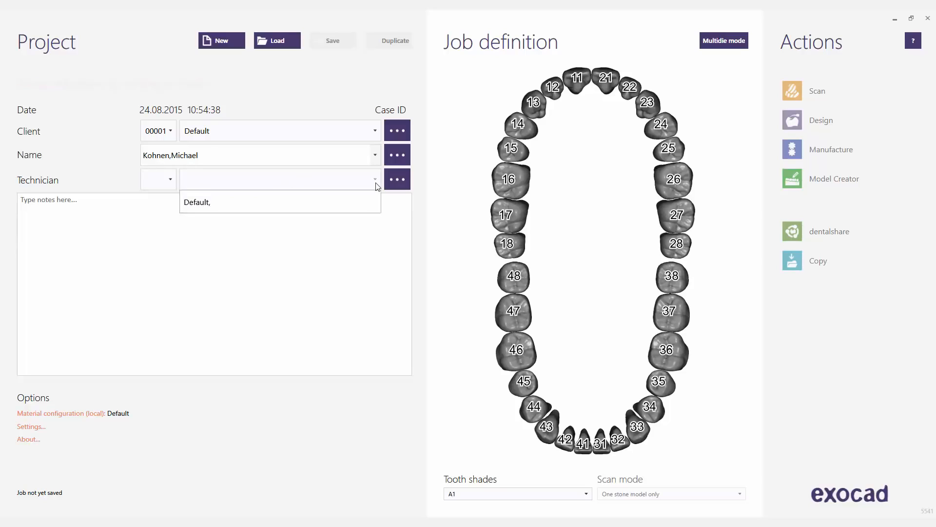
click(332, 198)
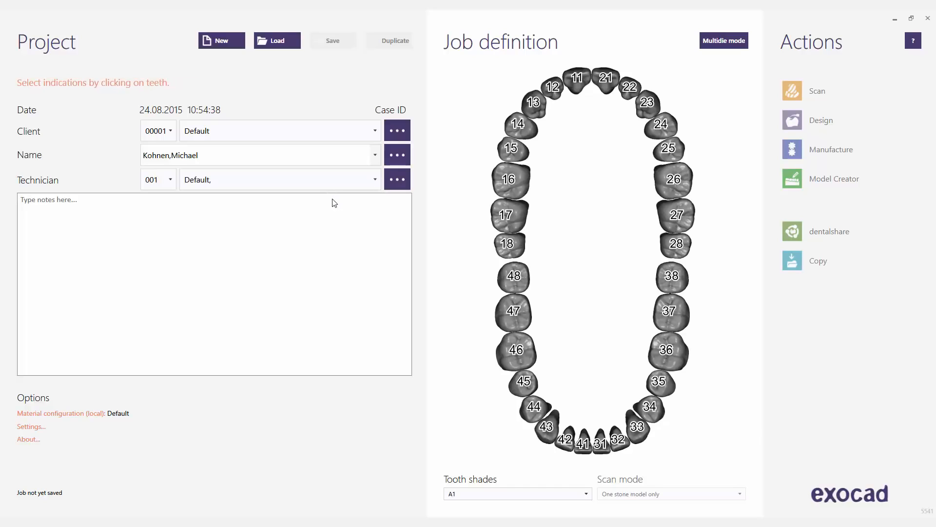
Make tooth 17 a PMMA full denture with aesthetic plate scan set to Yes
click(512, 221)
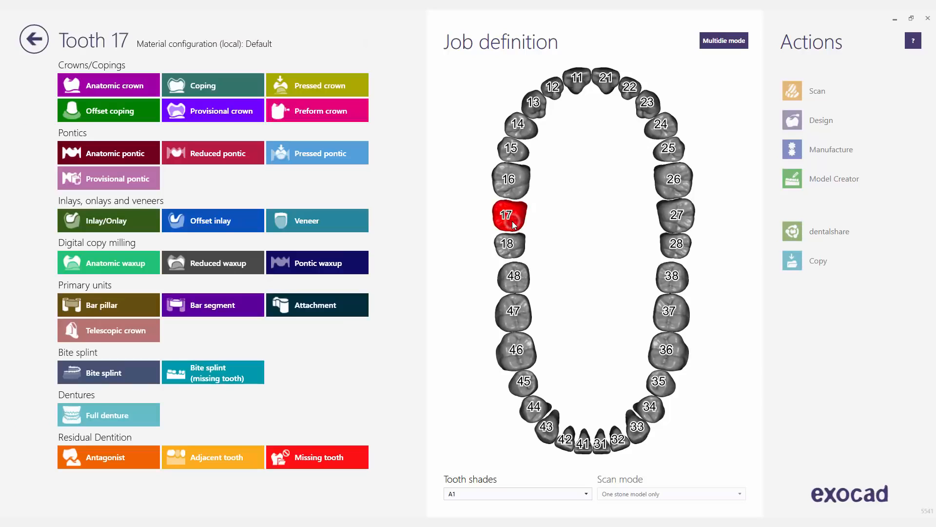
click(98, 420)
click(556, 168)
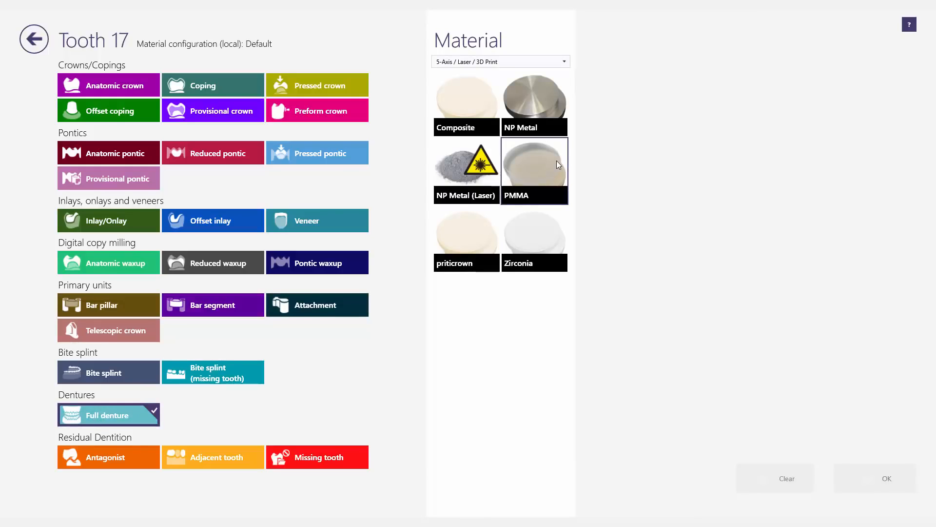
click(558, 165)
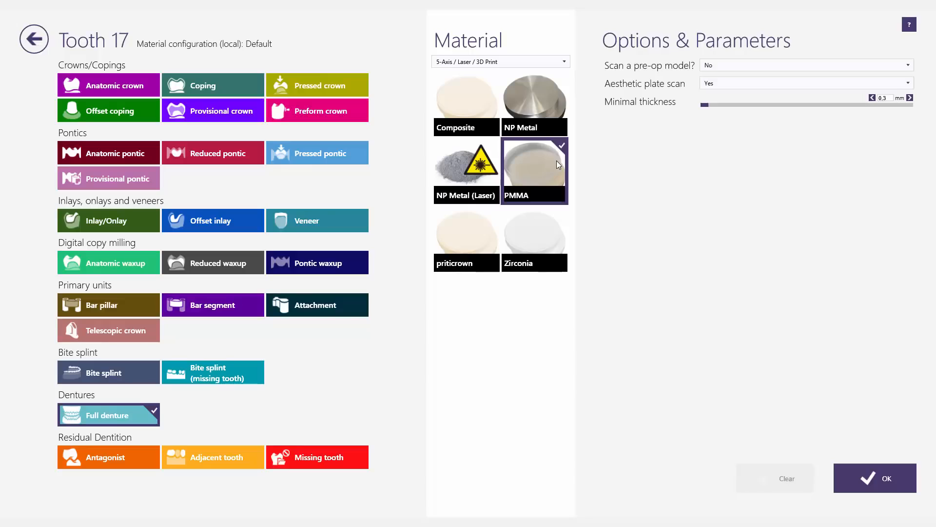
click(910, 84)
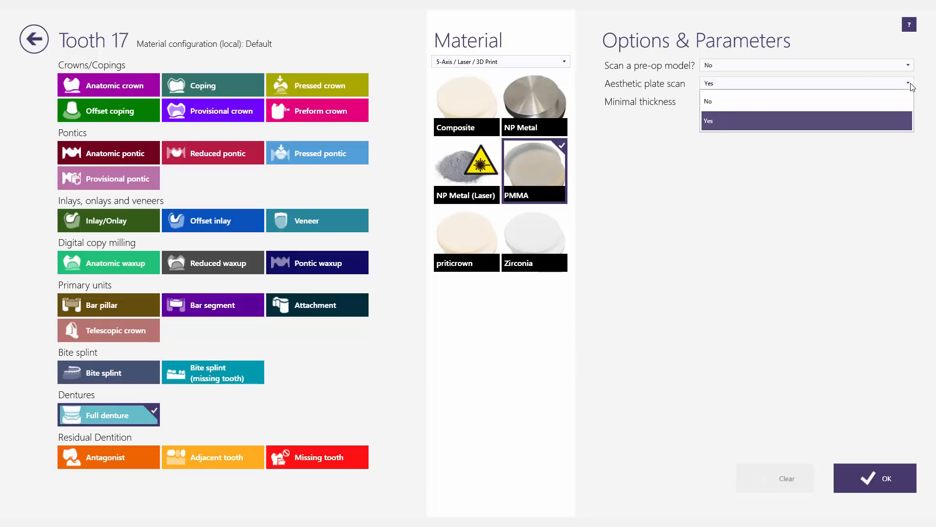
click(848, 125)
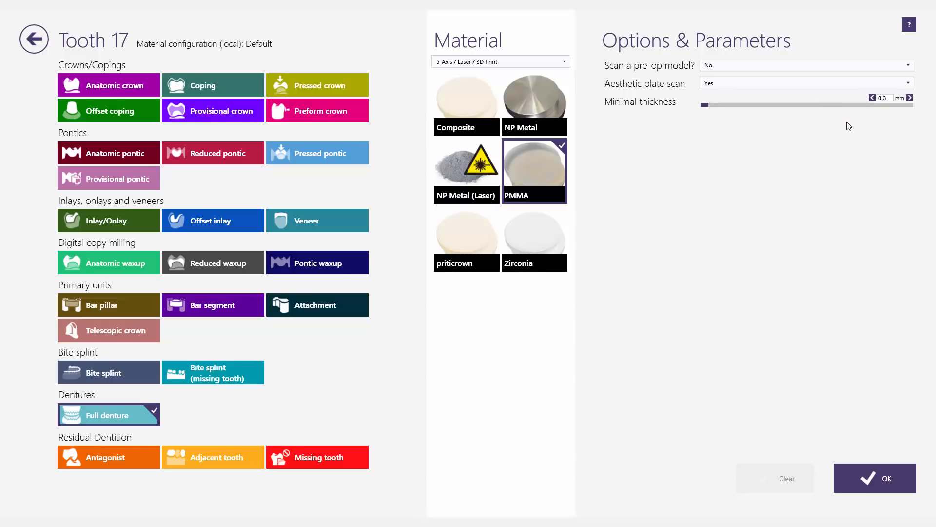
click(880, 466)
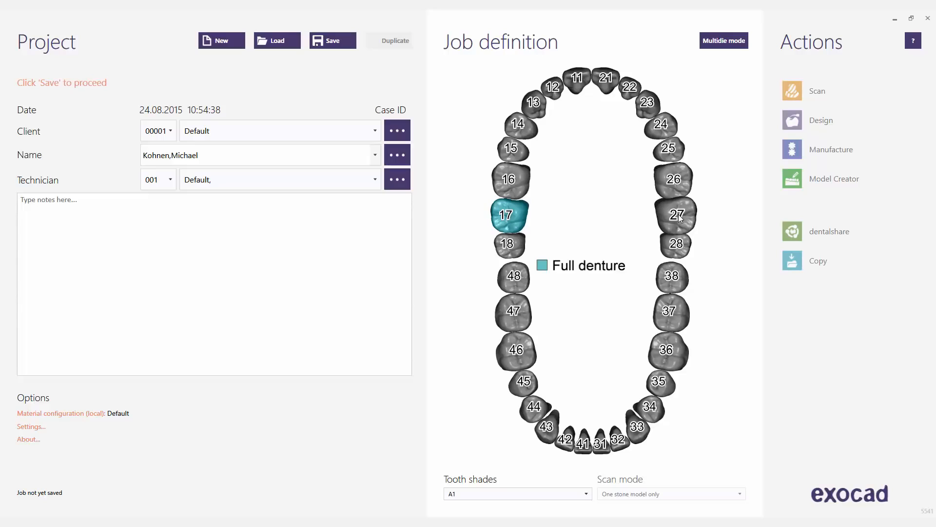
Extend the full denture across upper teeth 17–27 and lower teeth 37–47
click(680, 218)
shift+click(679, 215)
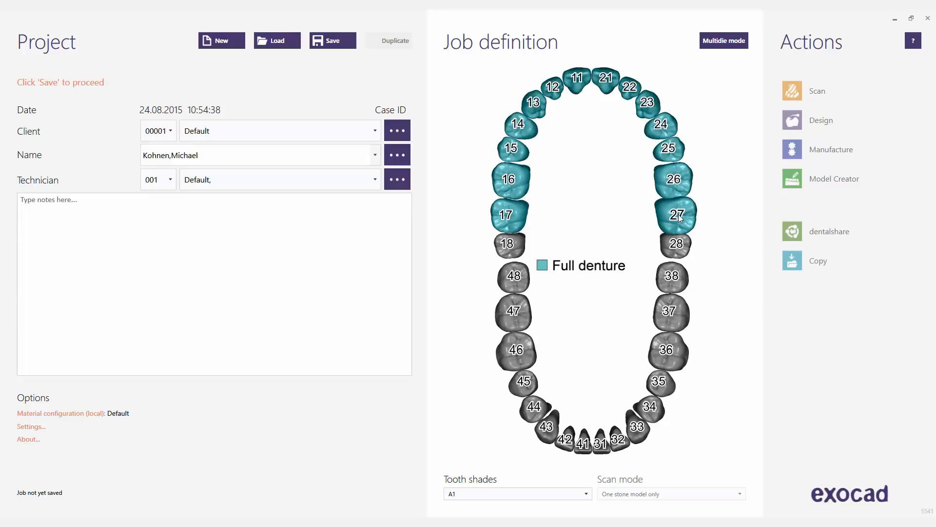
click(674, 320)
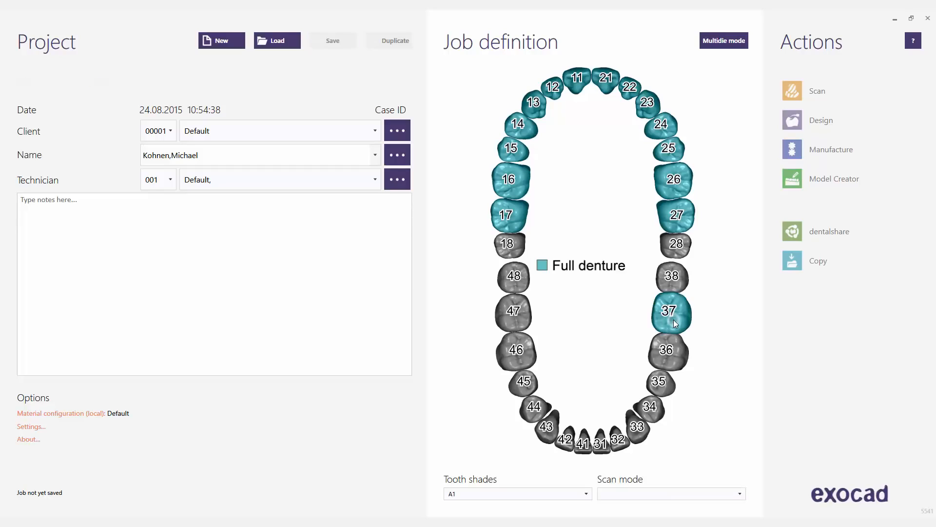
click(515, 312)
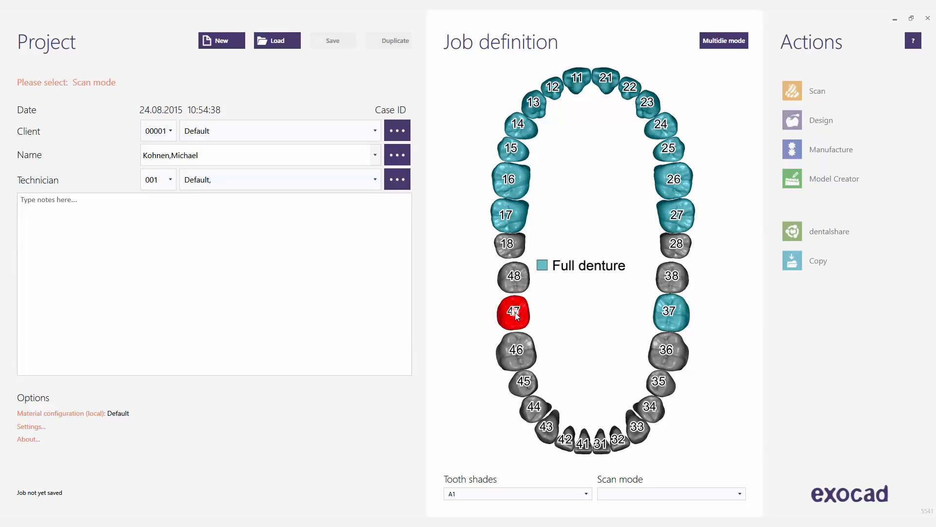
click(515, 313)
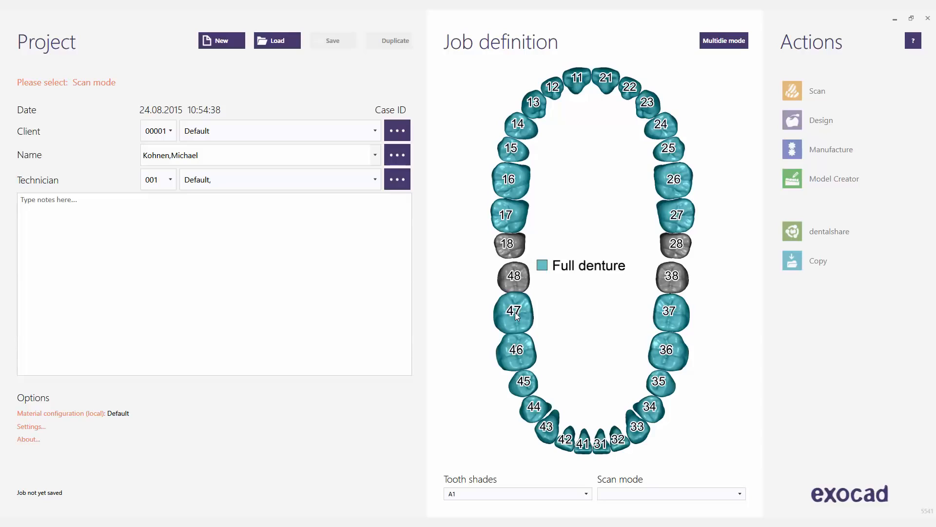
Set scan mode to two stone models in occlusion and save the job
click(740, 494)
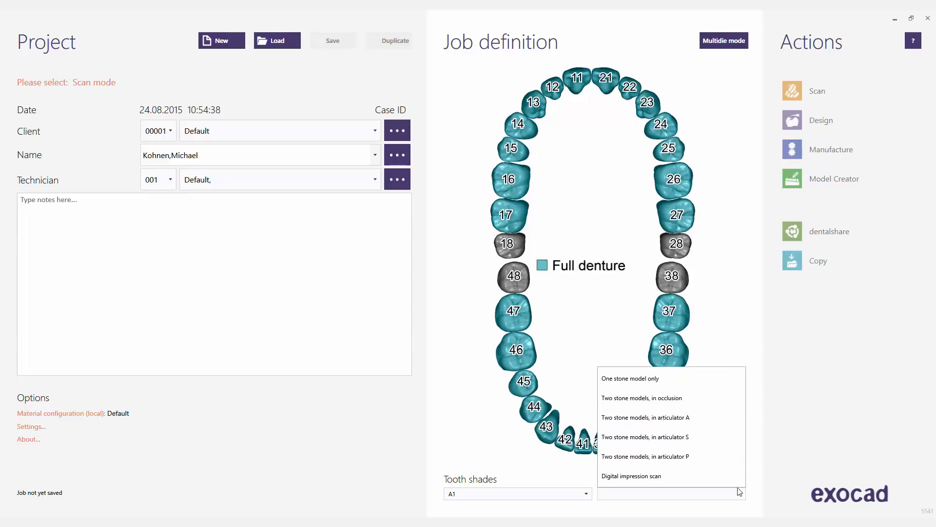
click(688, 399)
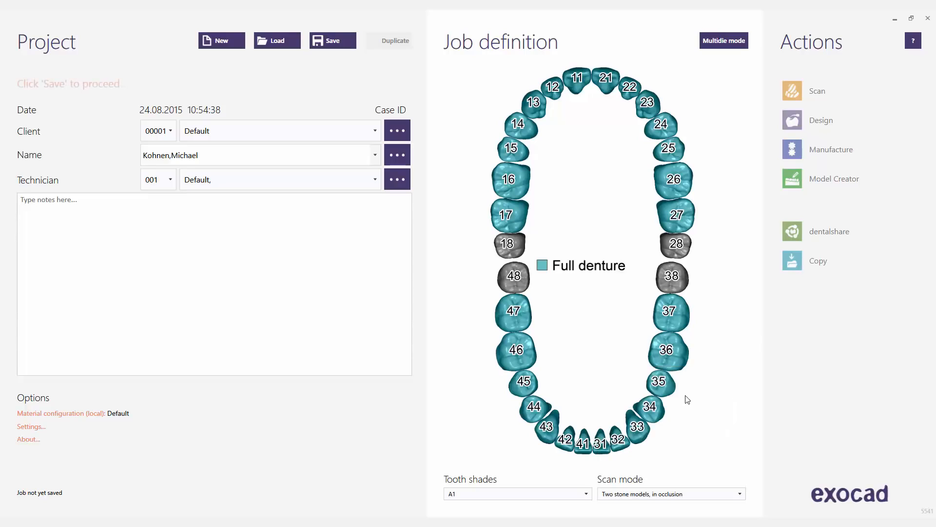
click(338, 41)
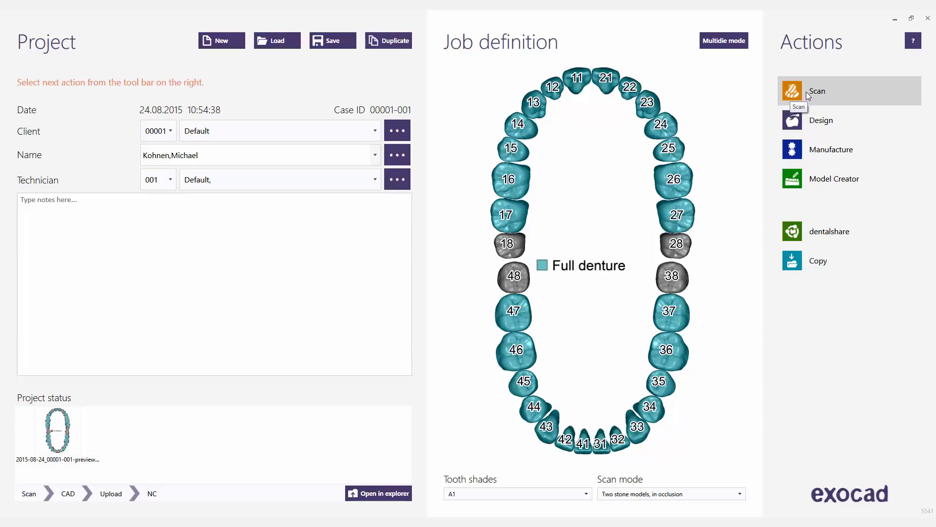
Load the Full Denture sample project and launch its design in DentalCAD
click(265, 39)
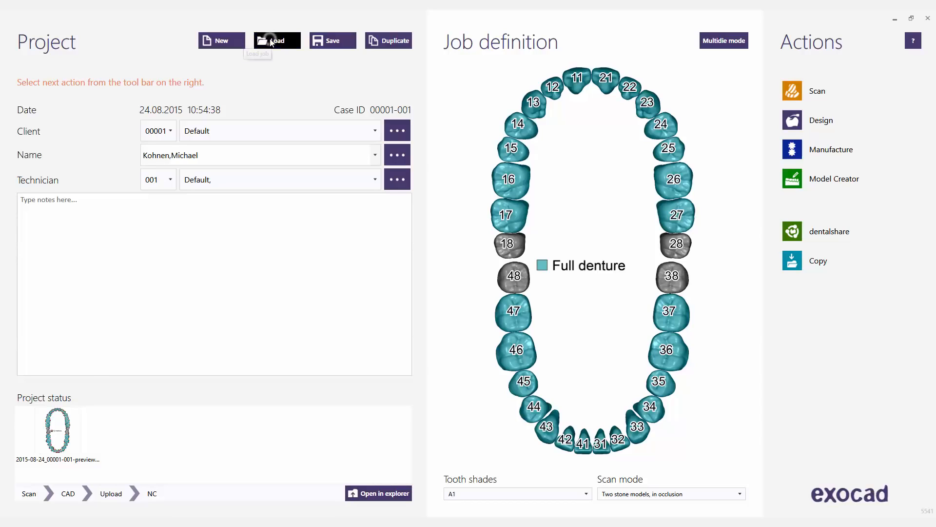
click(285, 67)
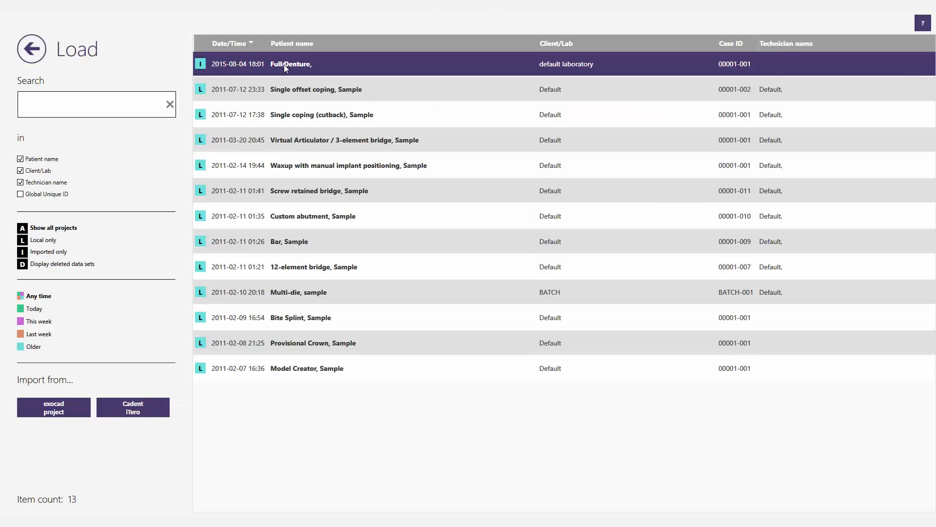
click(286, 67)
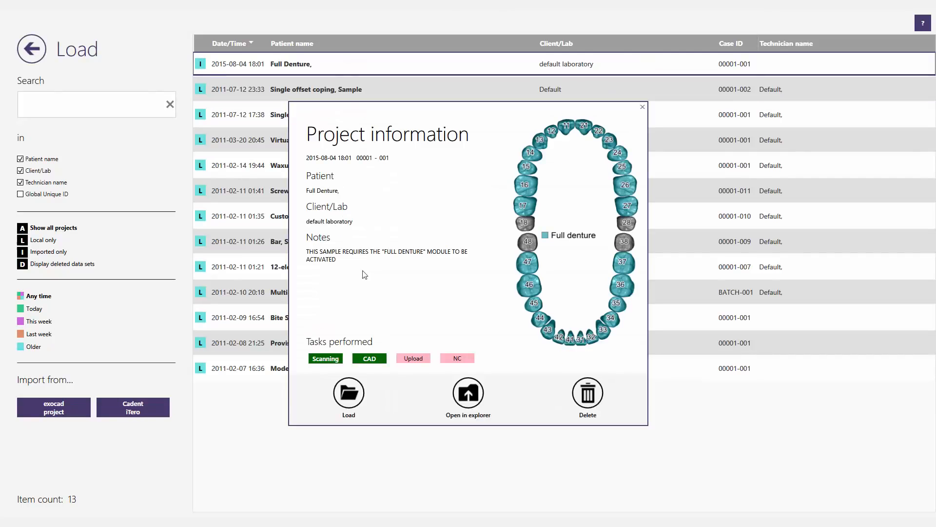
click(349, 393)
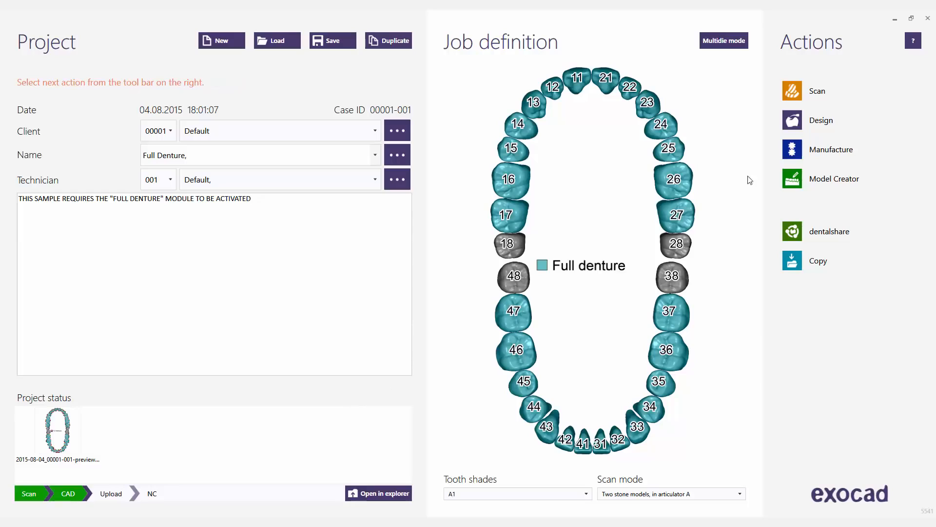
click(803, 126)
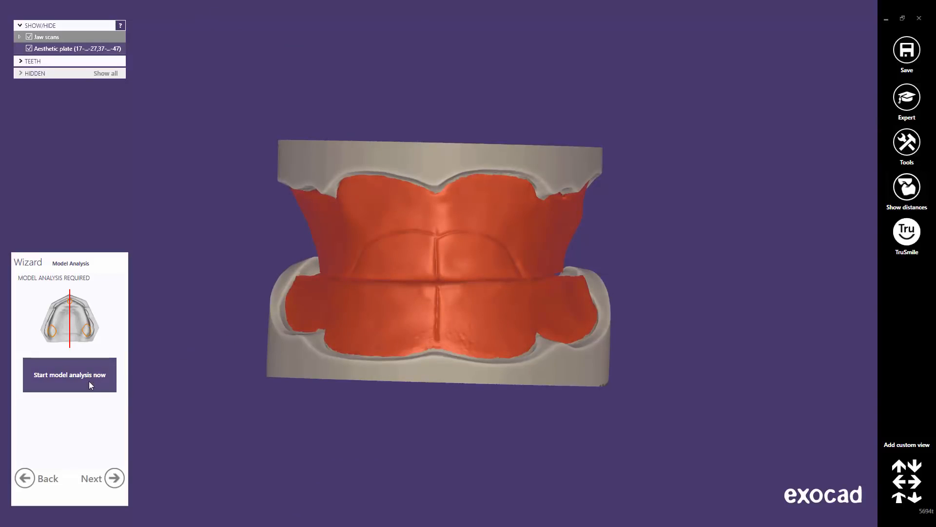
Start the model analysis and turn the jaws to a frontal view
click(89, 382)
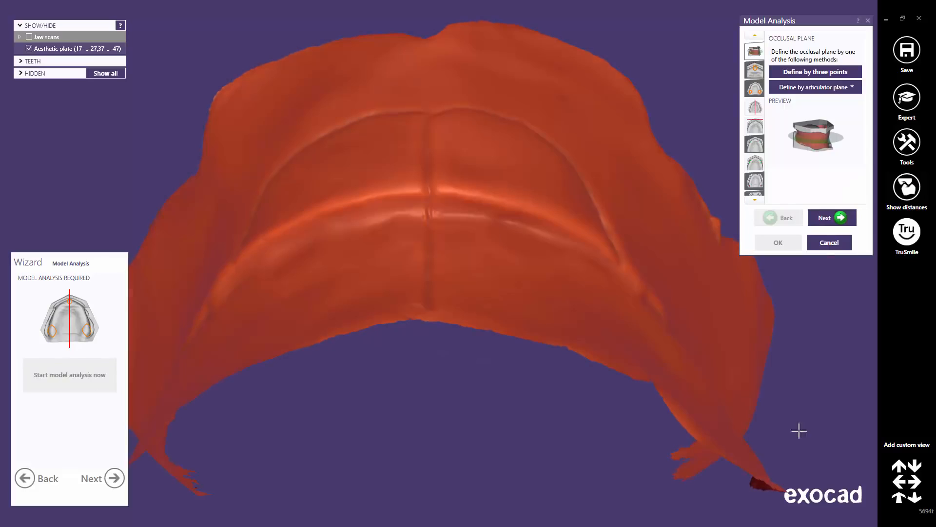
click(899, 502)
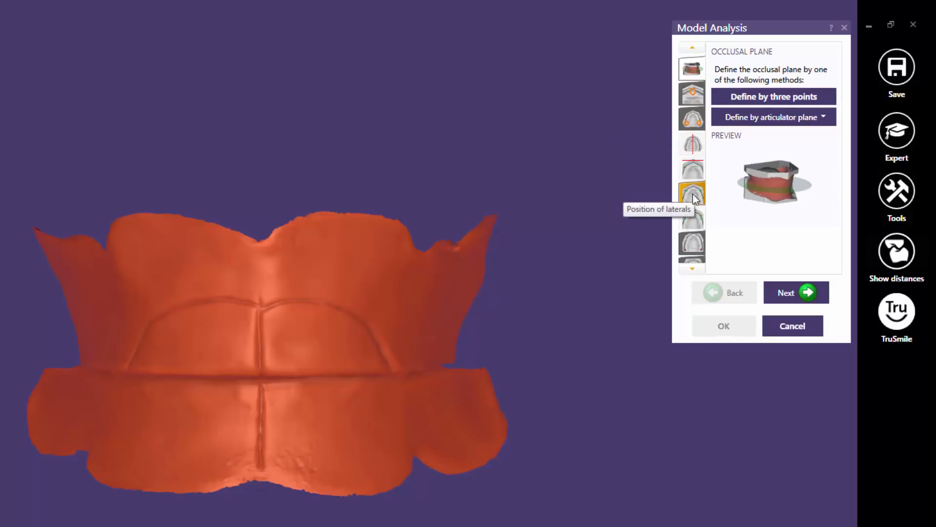
click(693, 269)
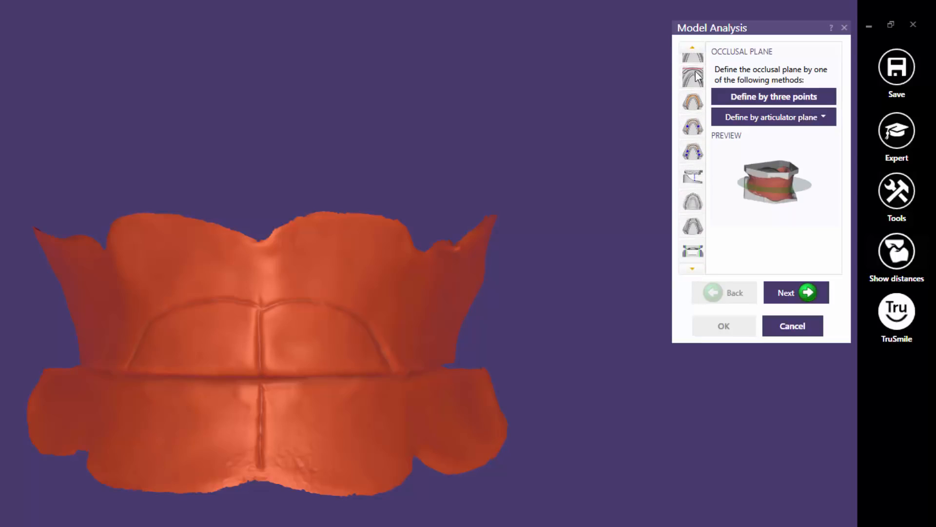
click(693, 49)
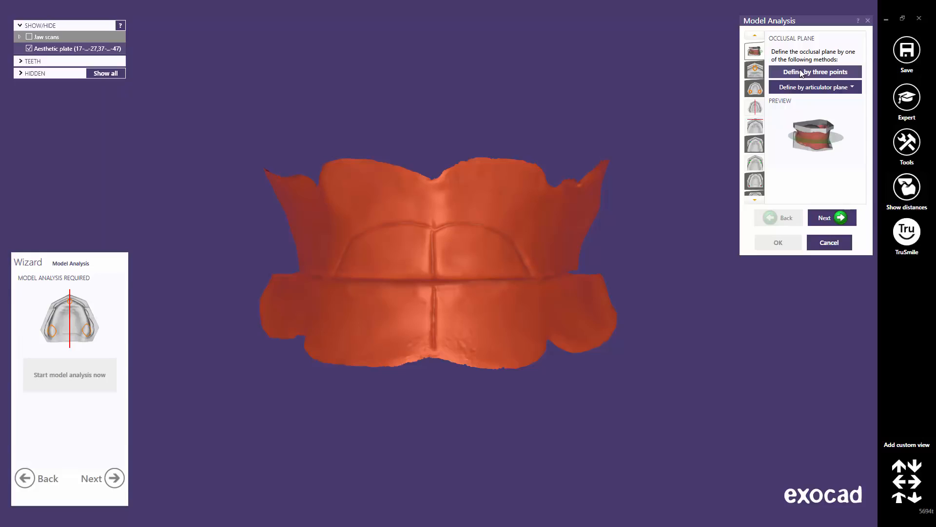
Place left, right and centre points on the aesthetic plate's bite line and apply the occlusal plane
click(801, 74)
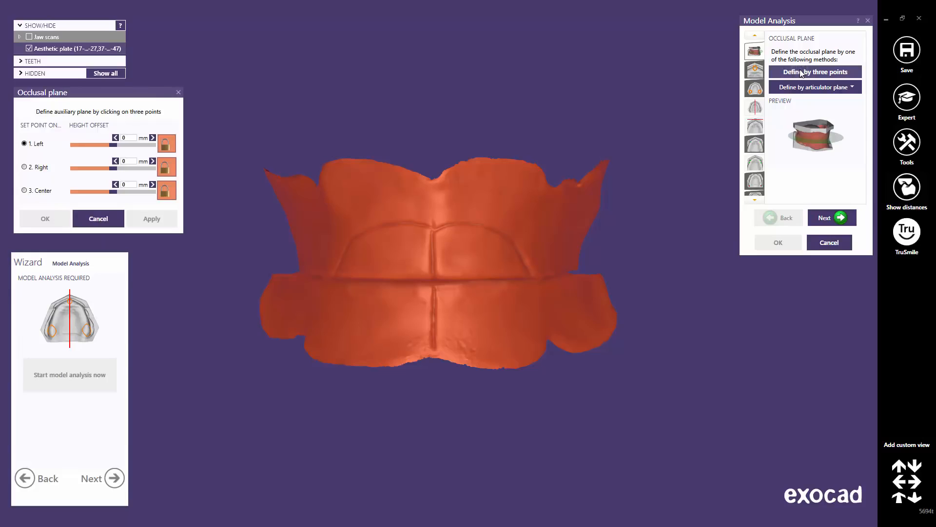
right_drag(572, 170, 498, 273)
scroll(498, 274, up, 3)
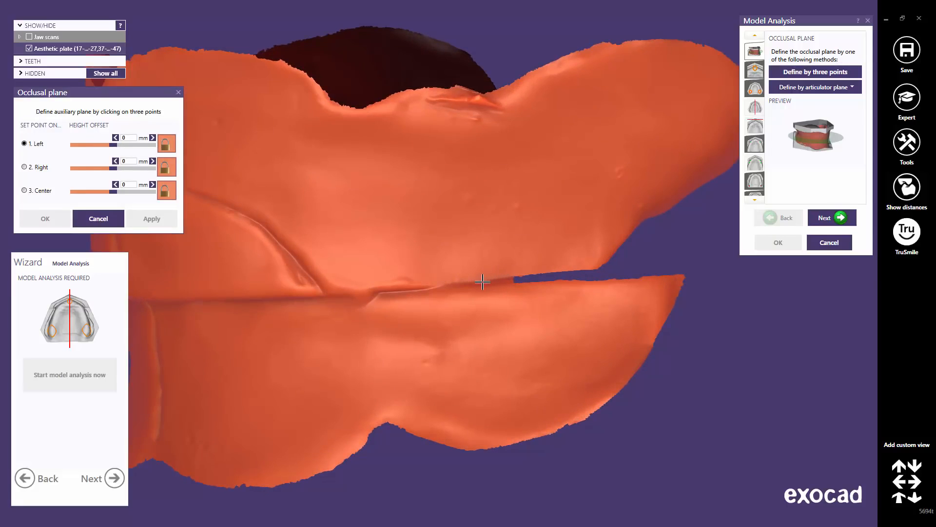
click(482, 282)
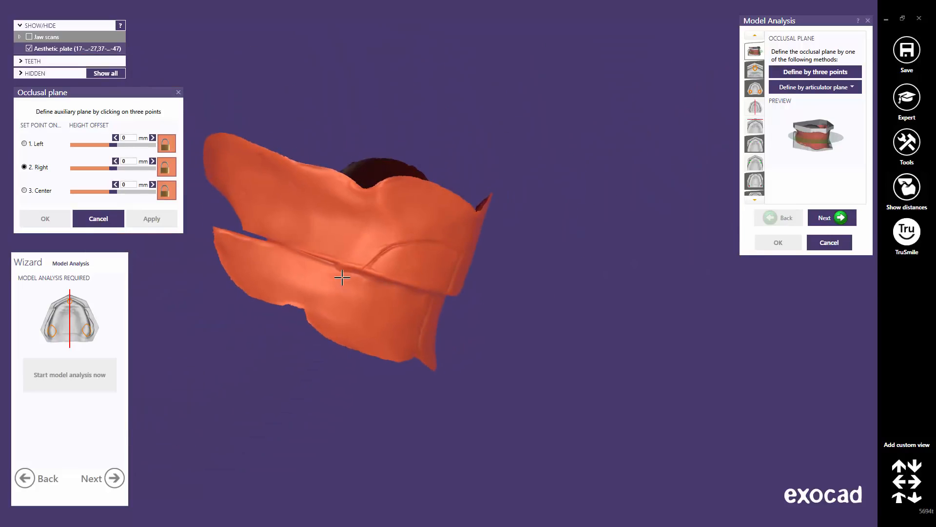
scroll(303, 247, up, 5)
click(276, 243)
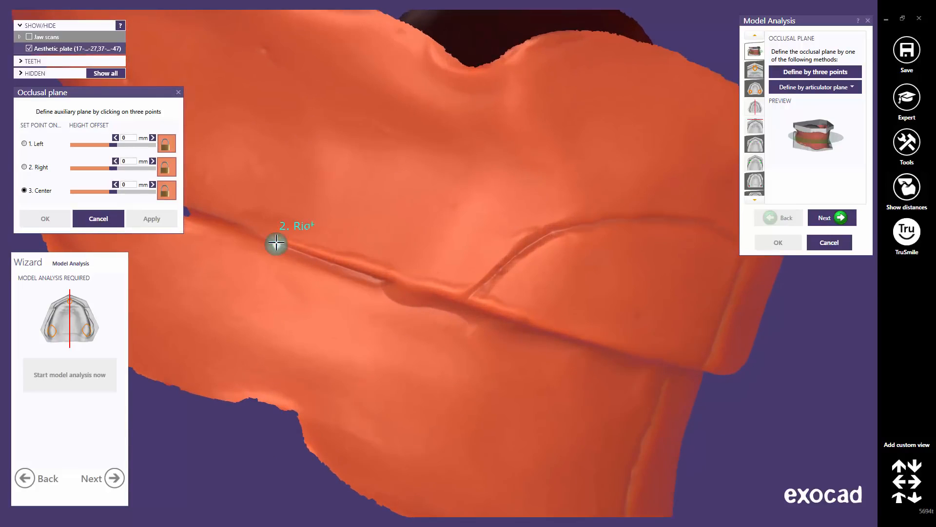
scroll(580, 315, down, 5)
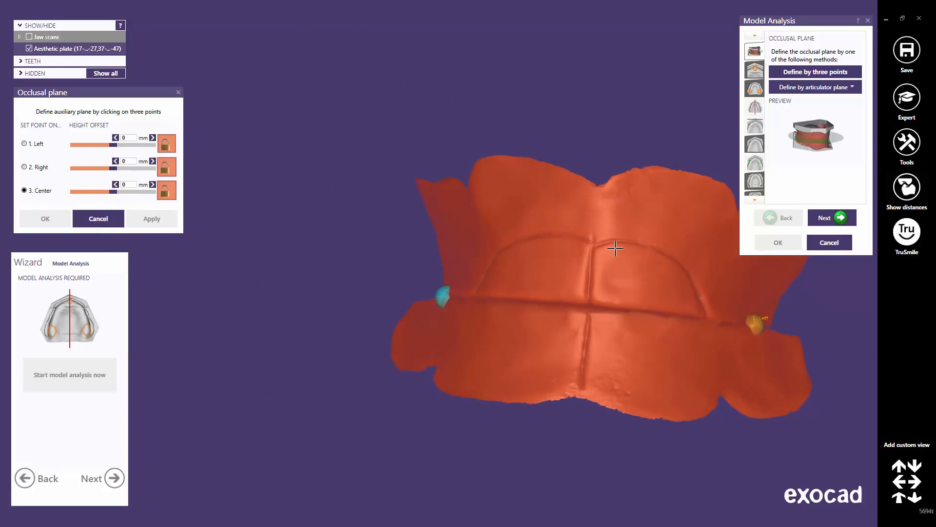
click(612, 249)
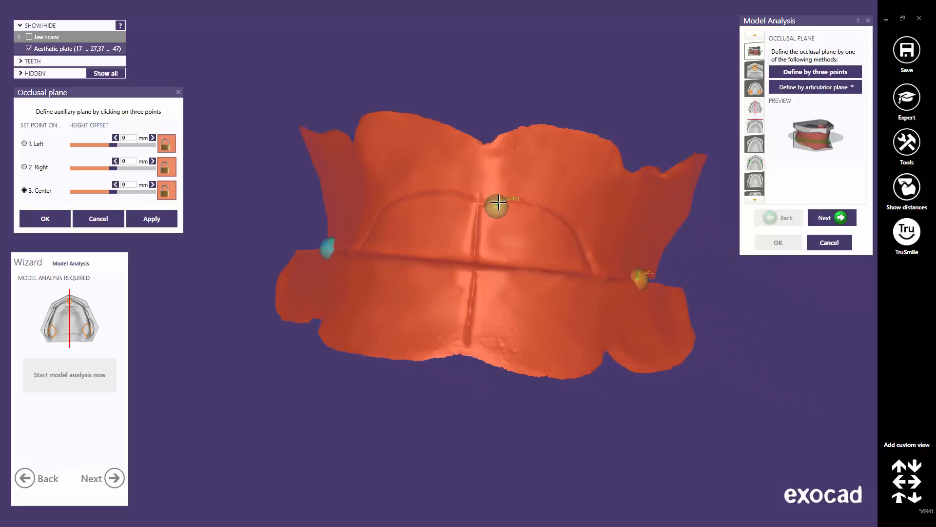
drag(497, 203, 473, 261)
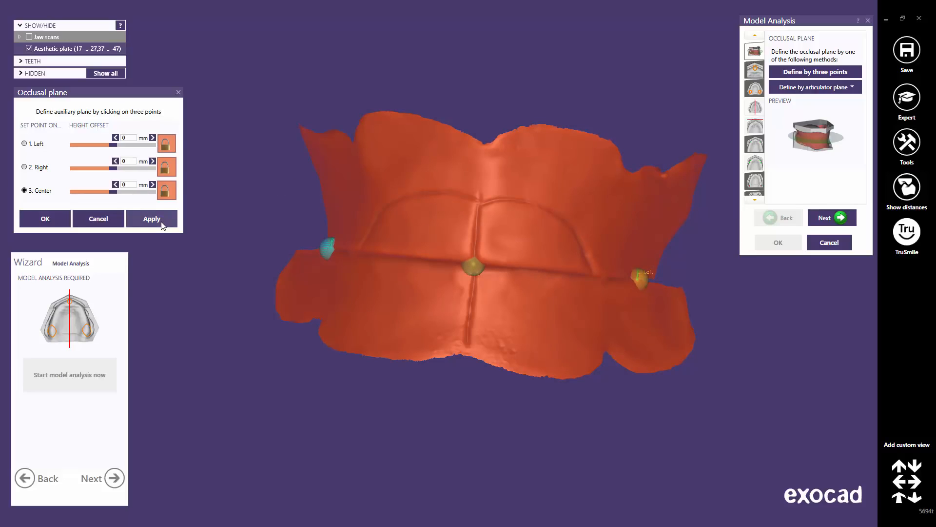
click(162, 225)
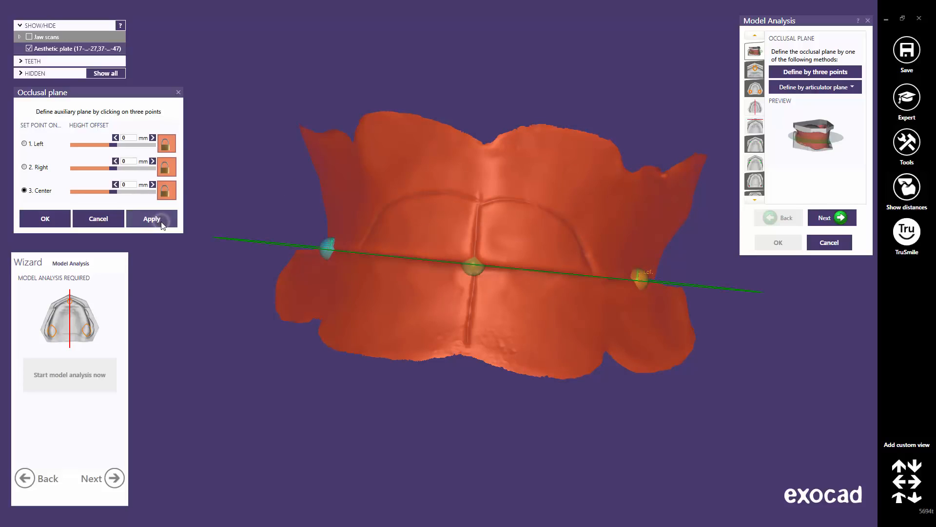
click(900, 497)
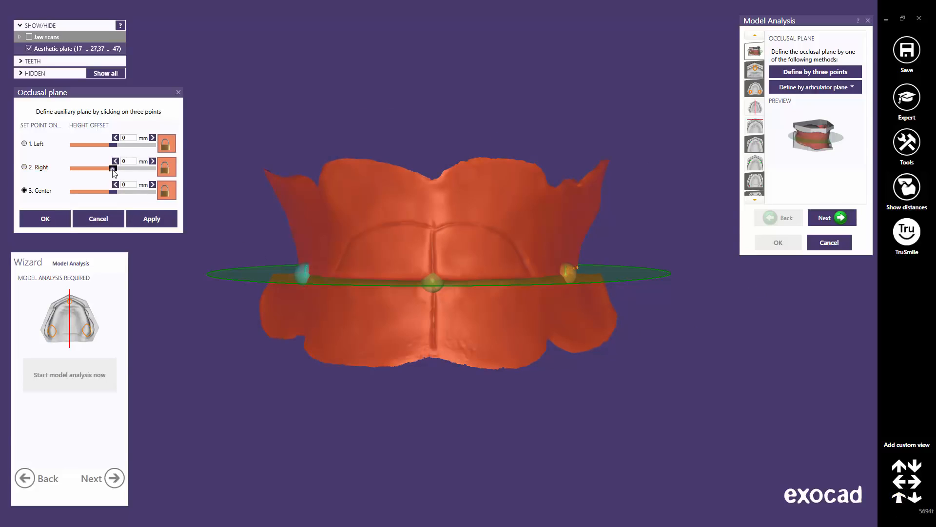
Test a raised height offset, reset offsets to 0, and unlock them for independent points
drag(114, 172, 119, 174)
click(146, 220)
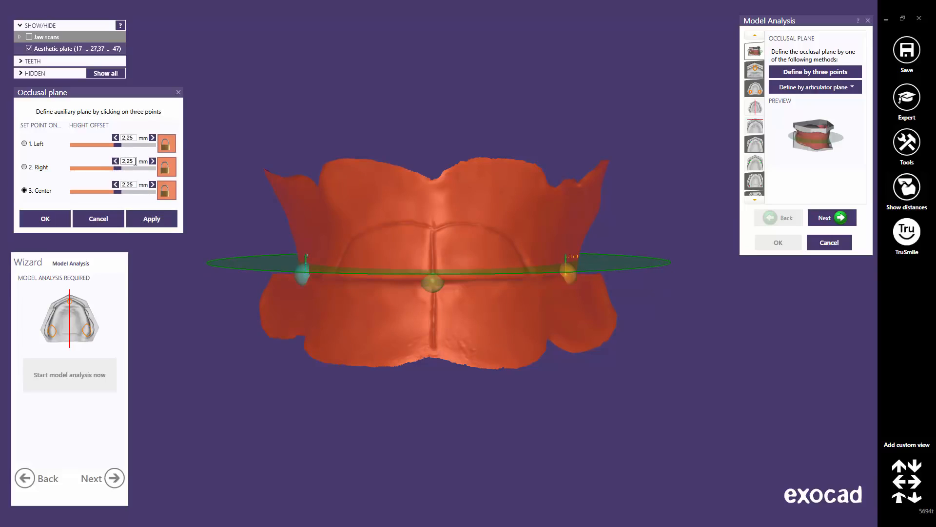
text(0)
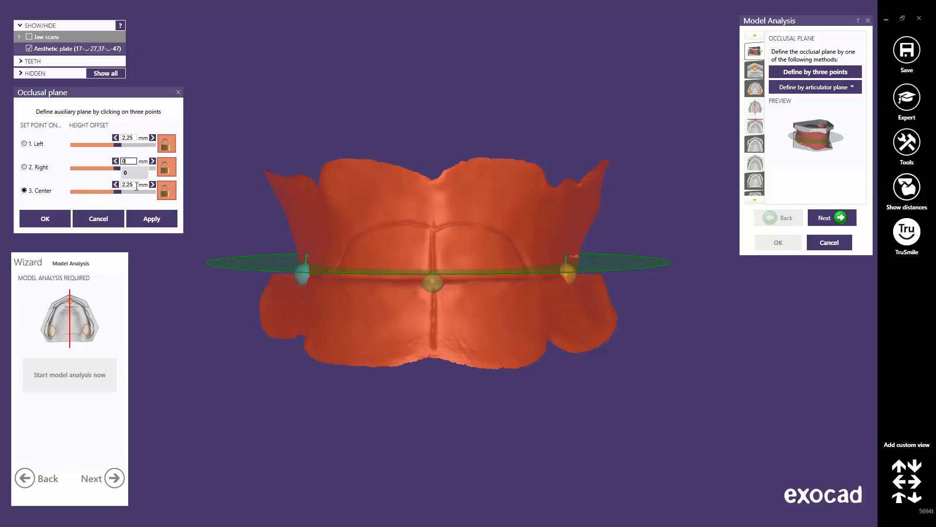
click(148, 220)
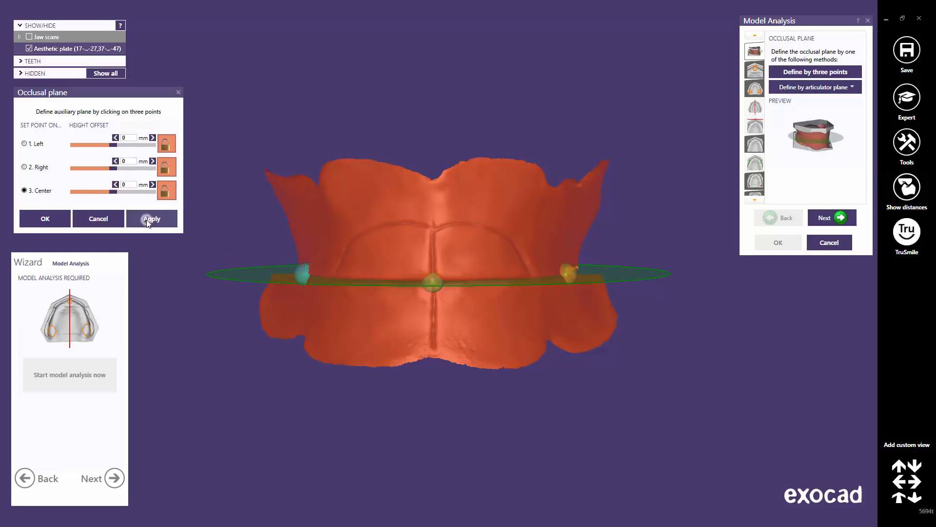
click(167, 191)
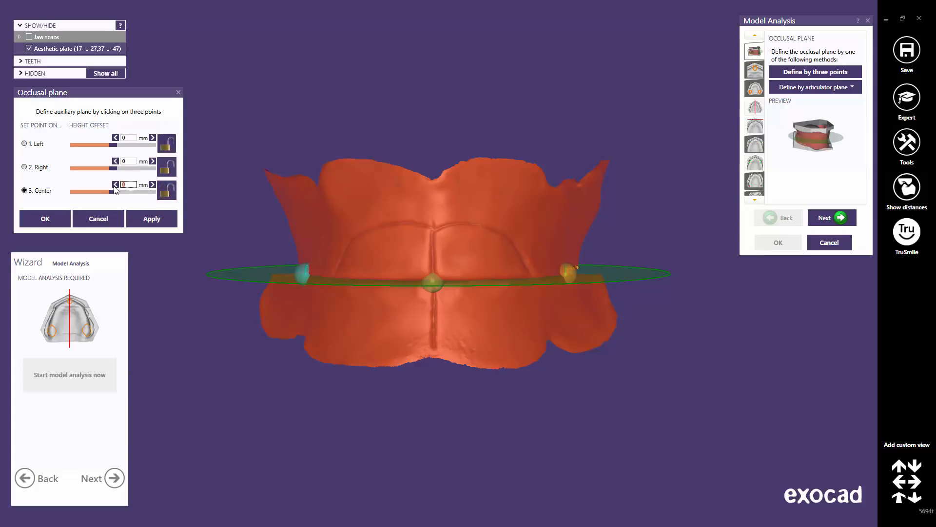
click(150, 220)
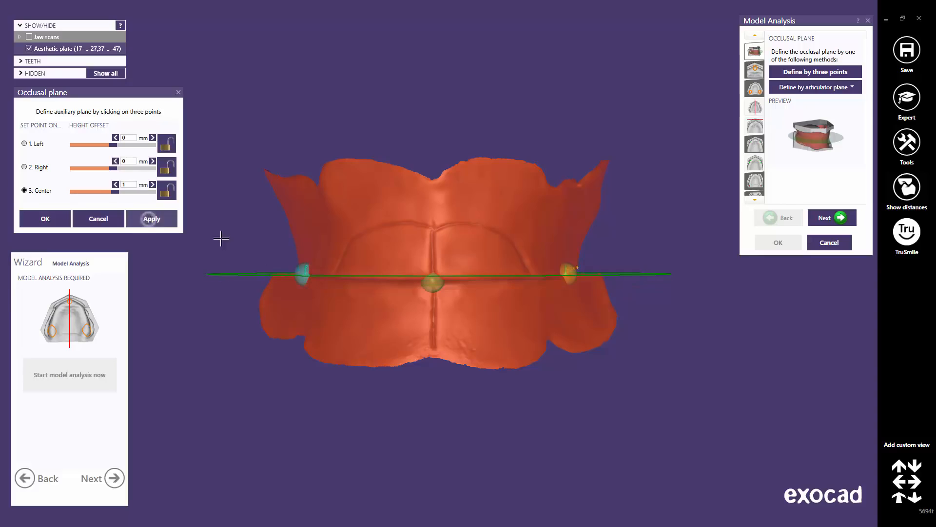
Return the centre height offset to 0, confirm the occlusal plane, and advance to the incisal papilla
scroll(508, 250, up, 3)
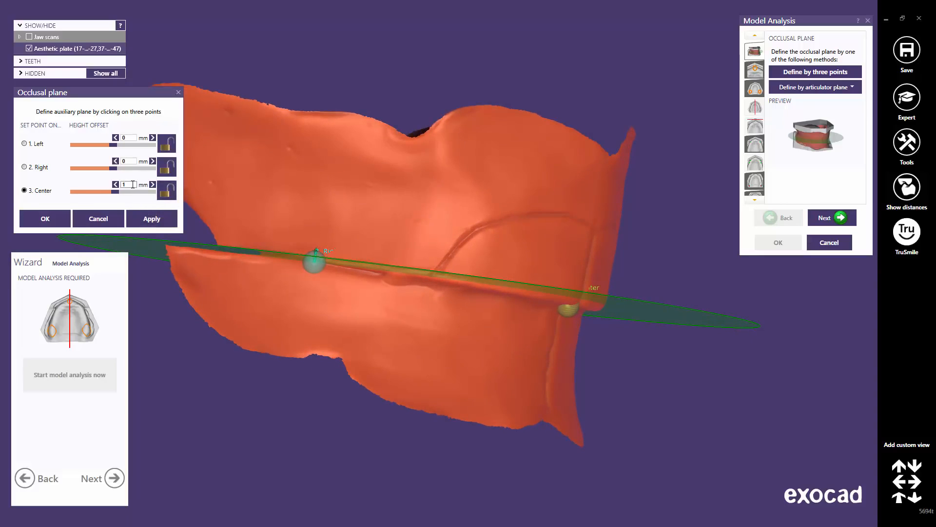
drag(132, 185, 121, 185)
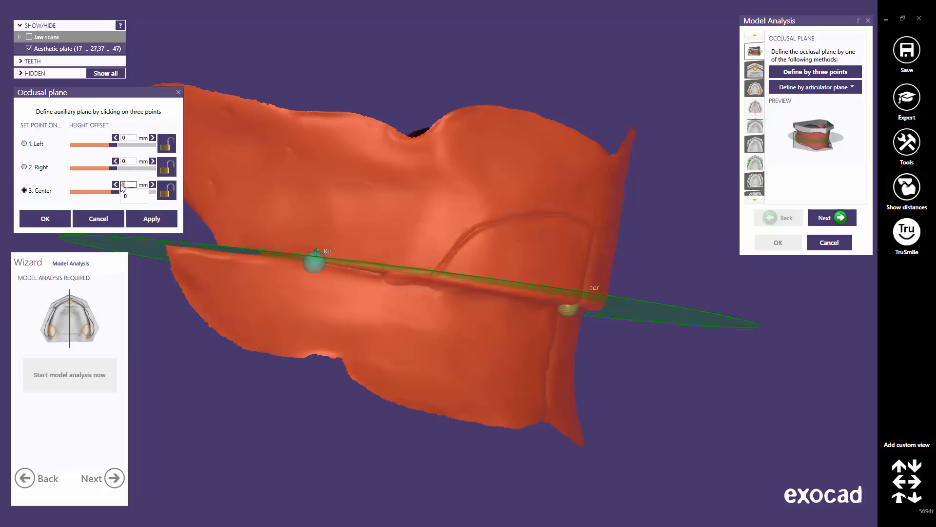
text(0)
click(146, 223)
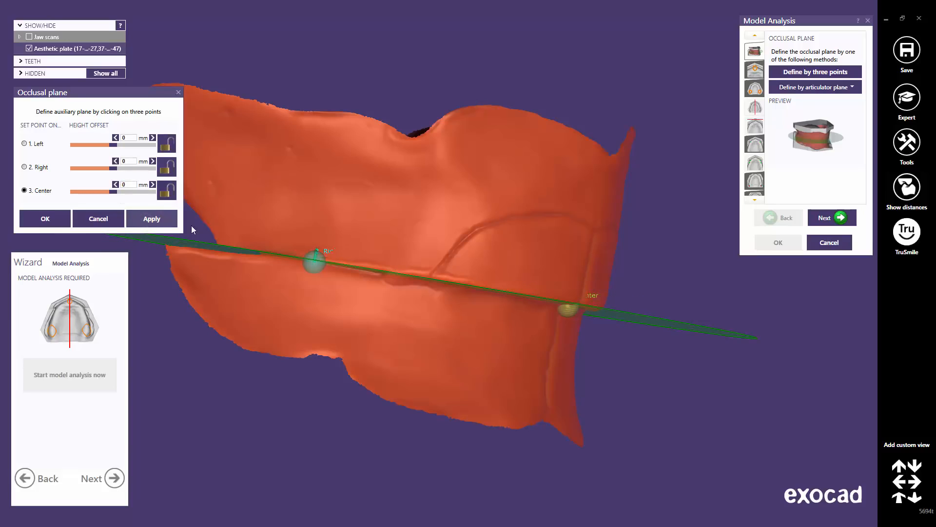
click(899, 500)
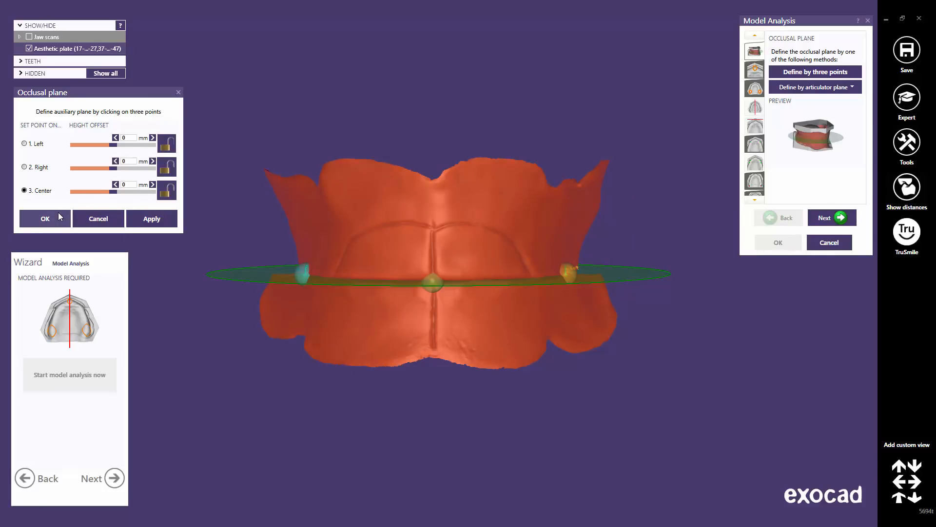
click(58, 215)
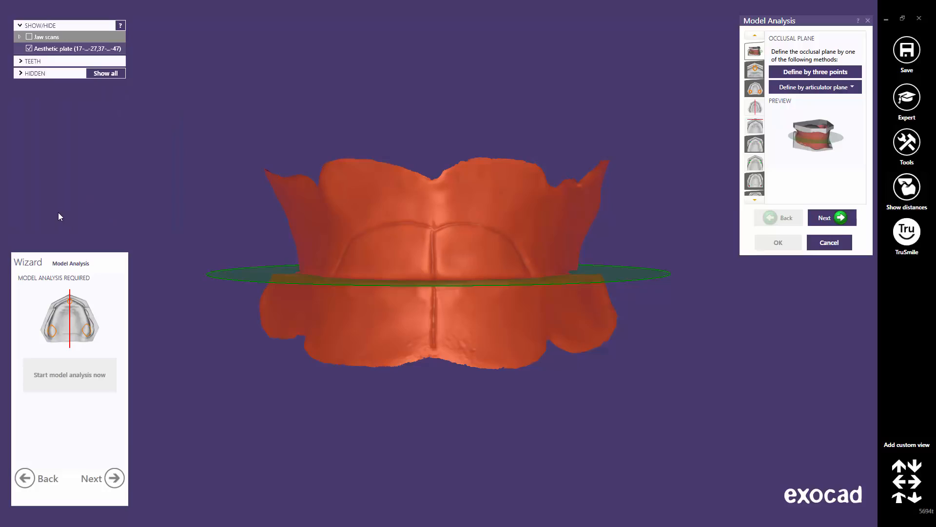
click(841, 220)
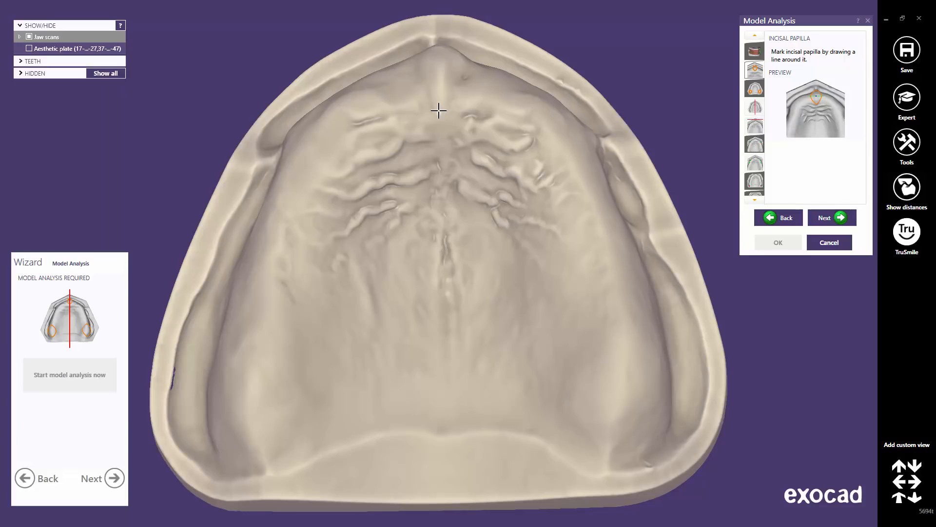
Outline the incisal papilla on the upper jaw with a three-point closed loop
click(439, 112)
click(416, 71)
click(467, 73)
middle_click(439, 74)
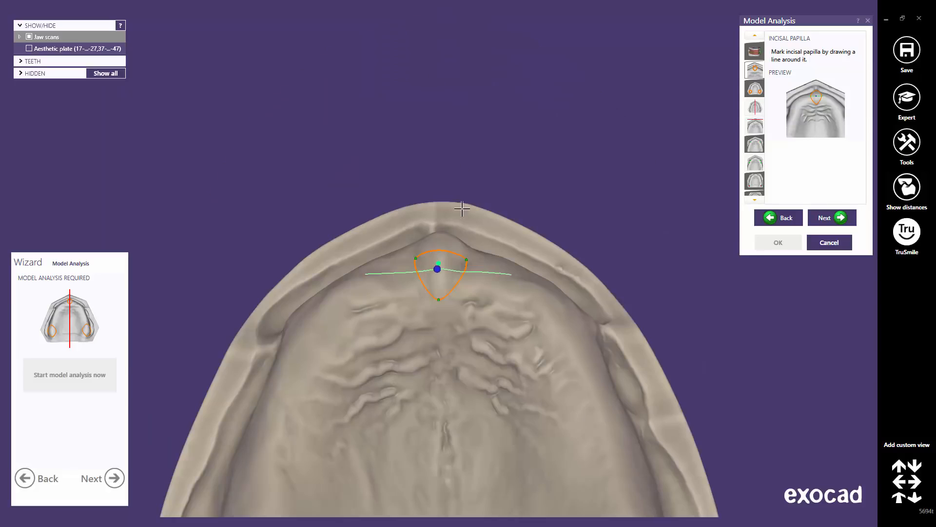
right_drag(462, 209, 462, 220)
scroll(437, 239, up, 2)
scroll(437, 240, up, 2)
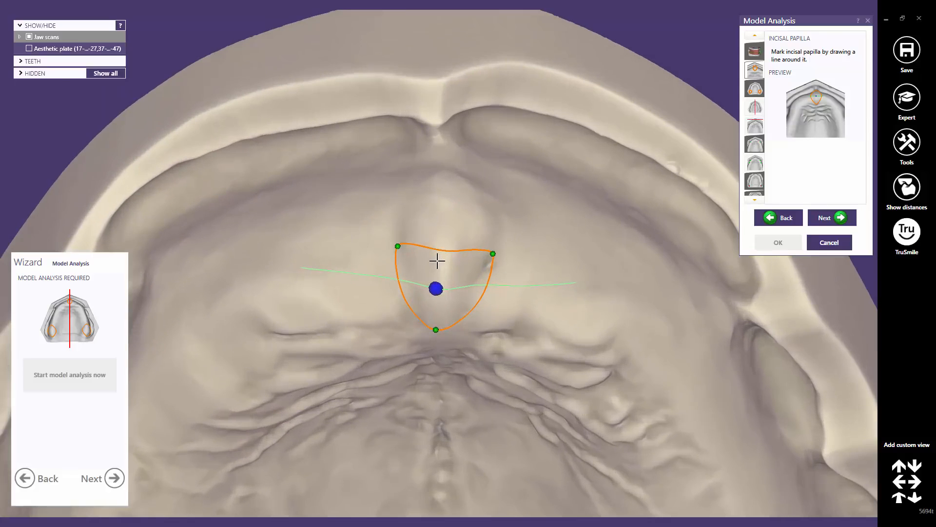
Stretch the papilla outline, shift its centre marker left, and advance to the tuberosities
drag(443, 248, 448, 162)
drag(493, 253, 496, 246)
middle_click(454, 283)
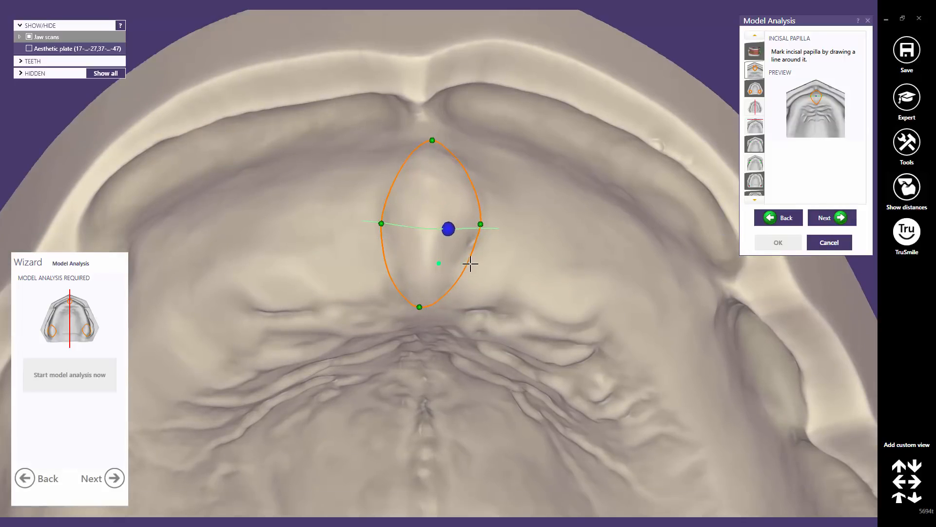
right_drag(471, 264, 466, 261)
scroll(449, 242, up, 5)
drag(445, 213, 404, 220)
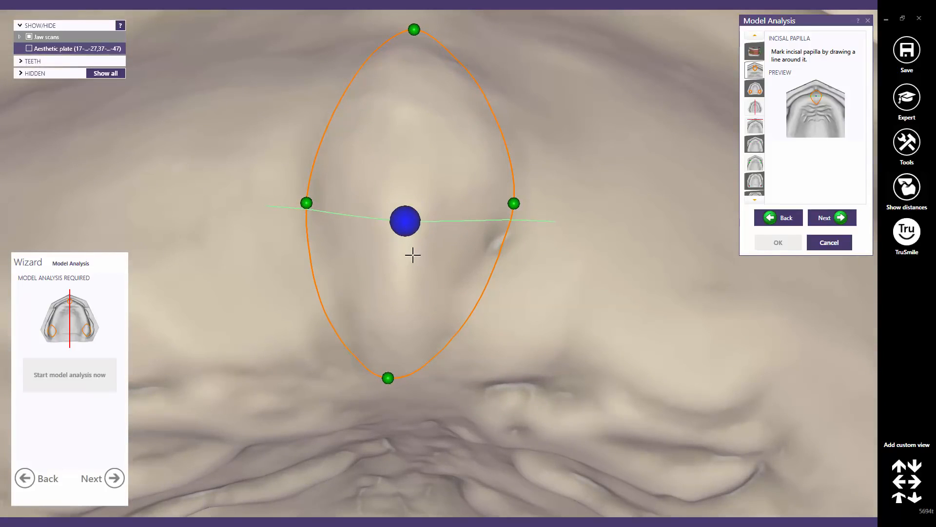
scroll(412, 255, down, 5)
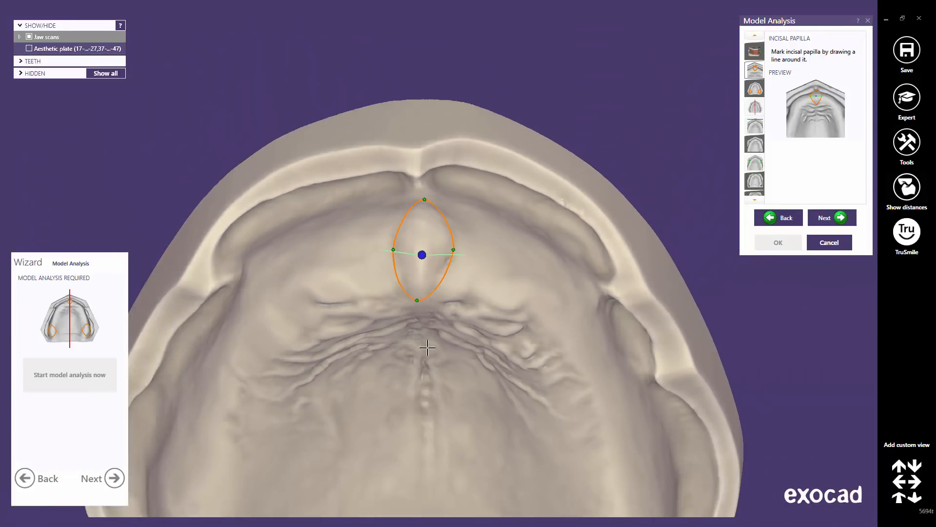
right_drag(427, 347, 425, 349)
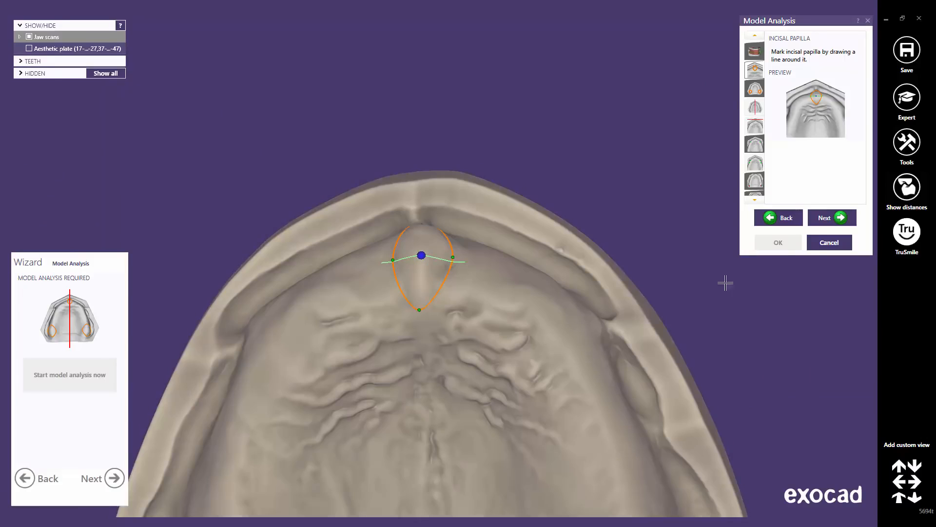
click(834, 217)
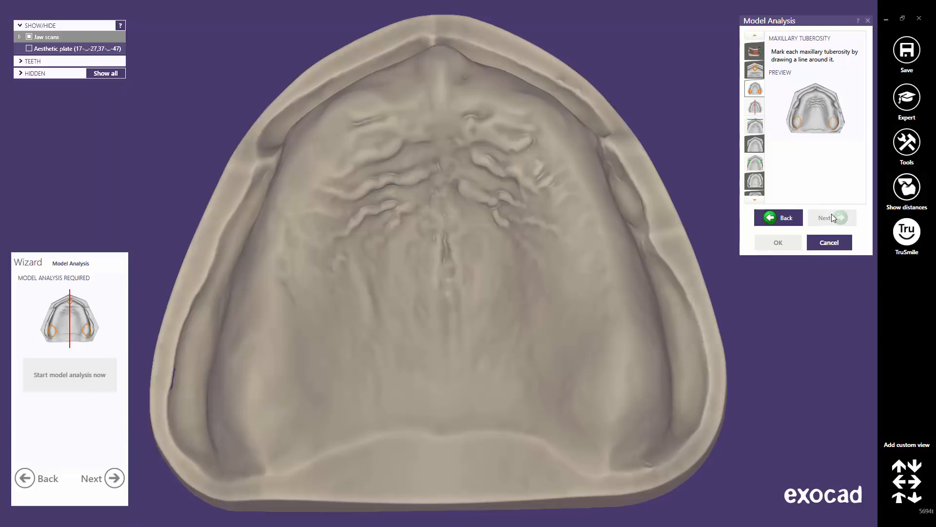
Outline the first maxillary tuberosity with a closed loop and enlarge it upward
scroll(615, 381, up, 6)
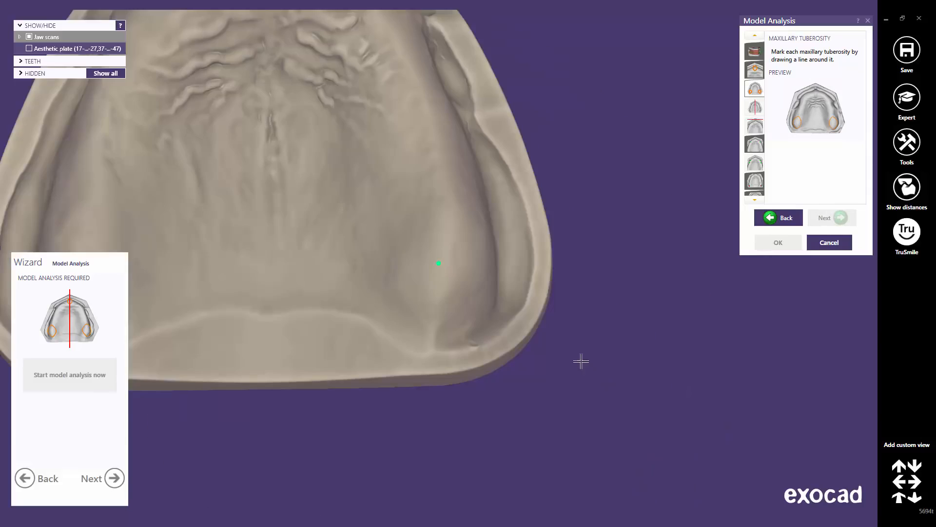
click(367, 276)
click(430, 359)
right_drag(476, 297, 462, 268)
double_click(535, 271)
drag(460, 268, 466, 155)
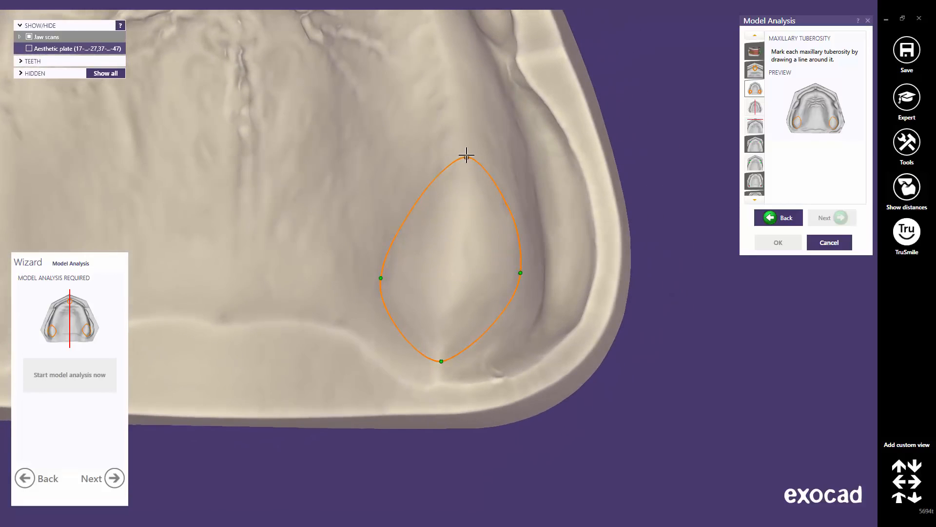
middle_click(367, 180)
scroll(347, 195, down, 5)
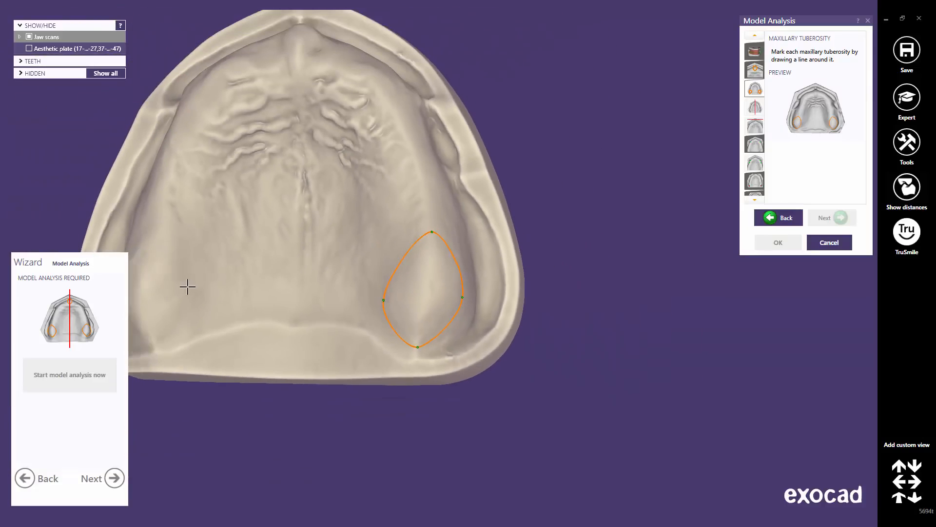
Outline the left tuberosity, enlarge its loop upward, and advance to the raphe median plane
middle_click(156, 282)
scroll(424, 273, up, 5)
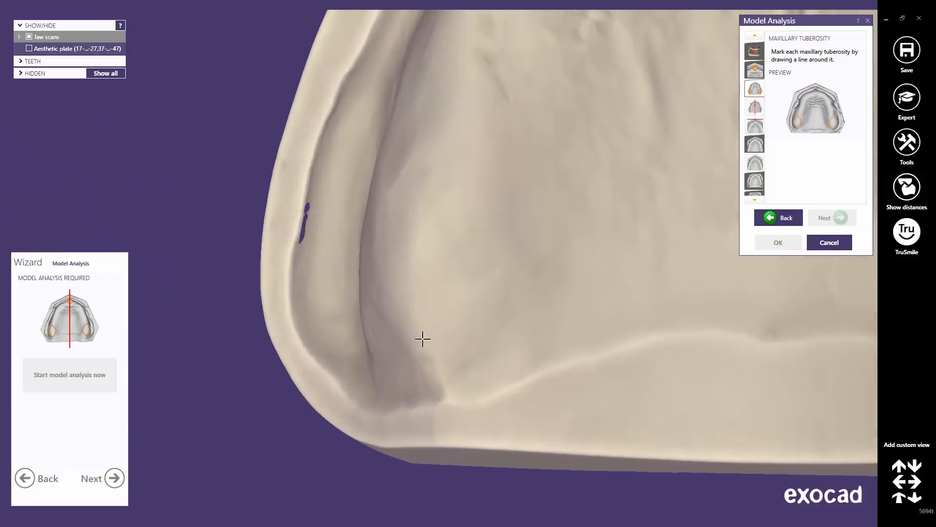
click(436, 369)
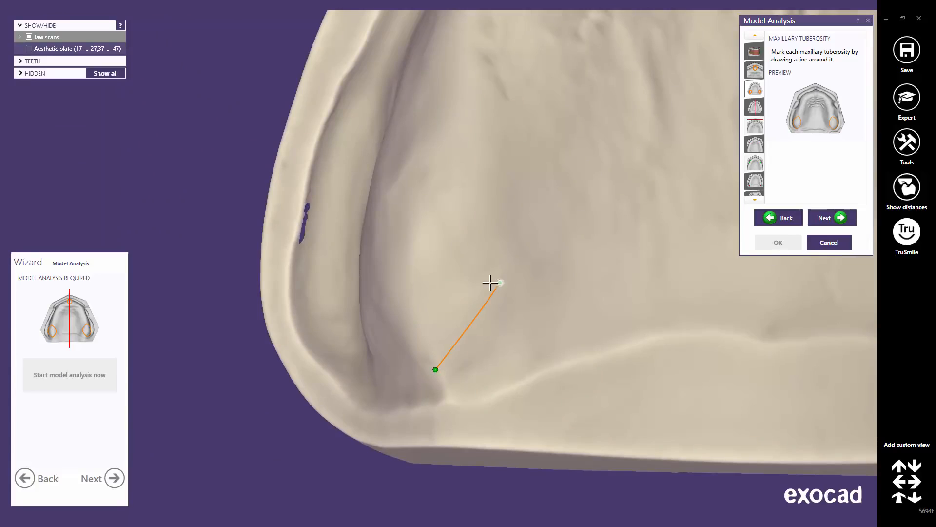
click(490, 283)
scroll(439, 273, down, 3)
click(319, 261)
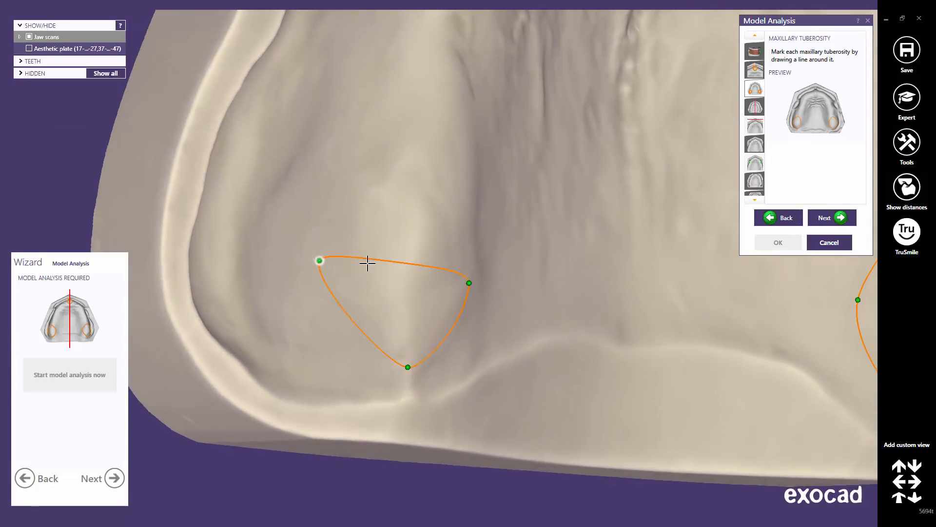
drag(400, 264, 435, 136)
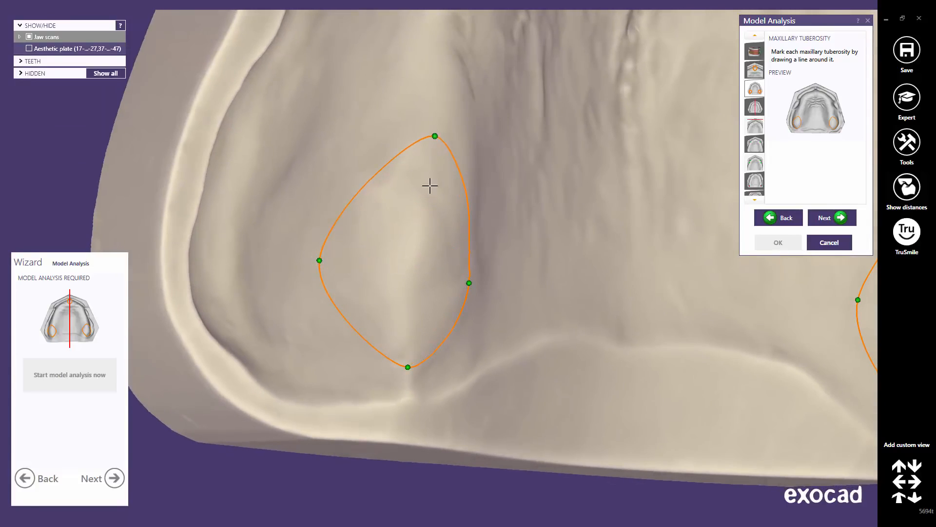
scroll(446, 211, down, 5)
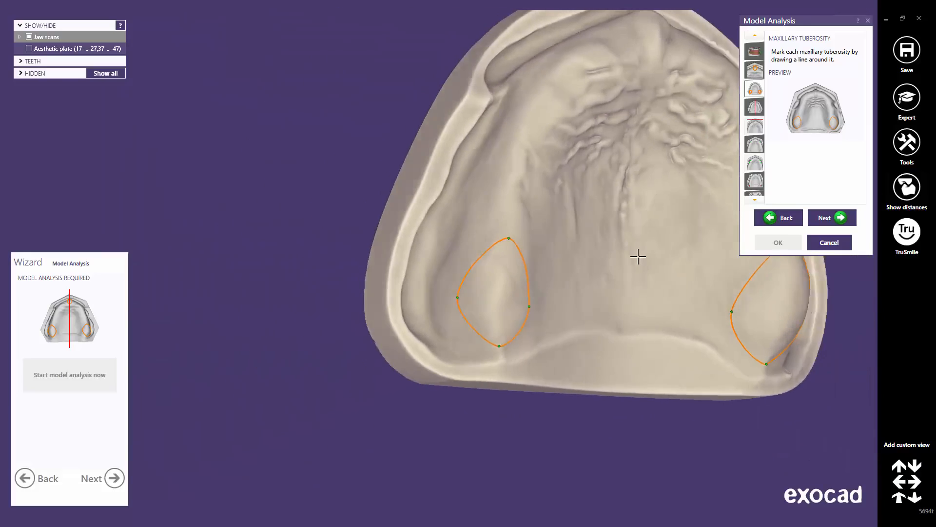
middle_drag(691, 260, 505, 311)
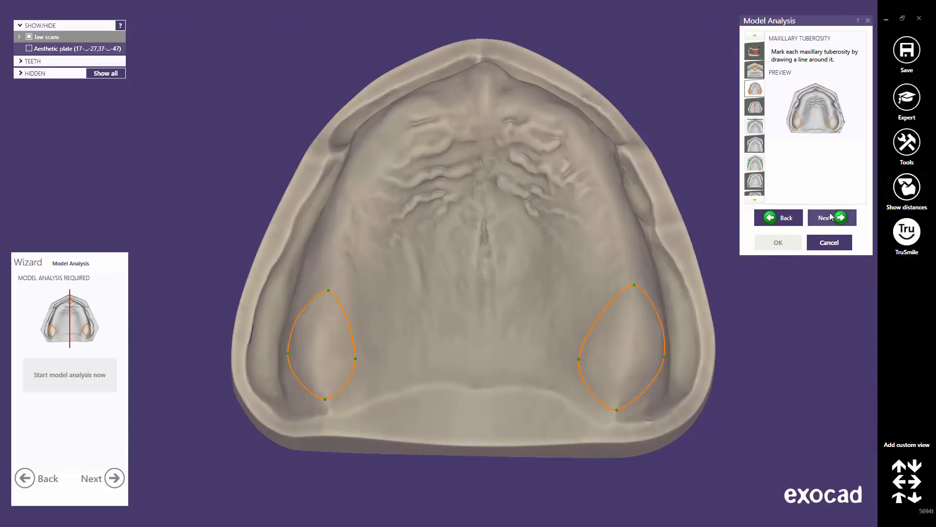
click(830, 218)
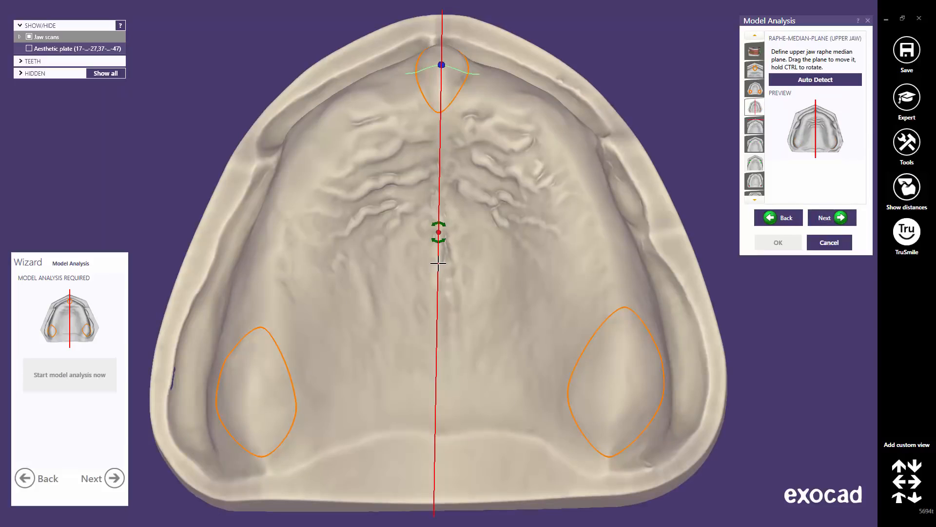
Align the raphe median plane to the palate midline with Auto Detect and a tilt fine-tune
mouse_move(438, 264)
mouse_down()
mouse_move(373, 254)
mouse_move(480, 261)
mouse_move(393, 257)
mouse_move(438, 260)
mouse_up()
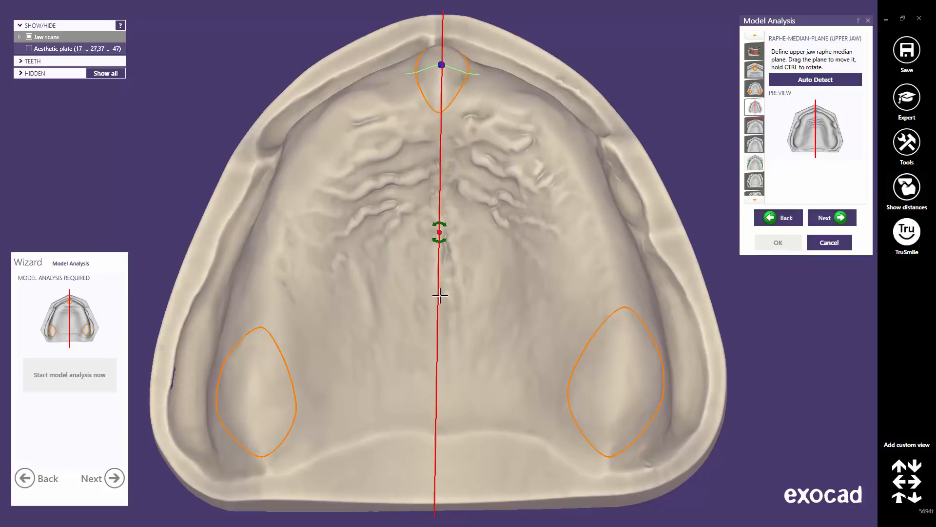
mouse_move(440, 295)
ctrl+mouse_down()
mouse_move(427, 287)
mouse_move(445, 280)
mouse_move(437, 287)
ctrl+mouse_up()
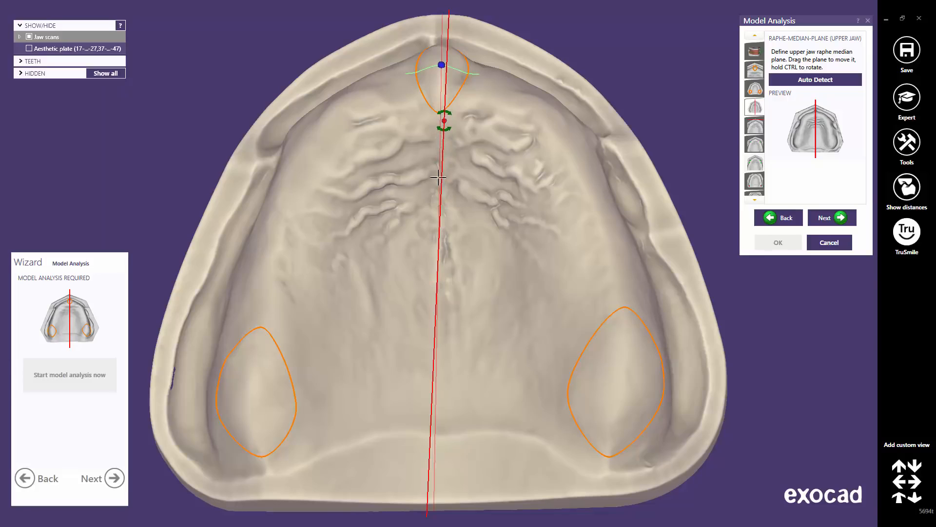
mouse_move(437, 315)
ctrl+mouse_down()
mouse_move(491, 307)
mouse_move(393, 307)
mouse_move(485, 305)
mouse_move(440, 310)
ctrl+mouse_up()
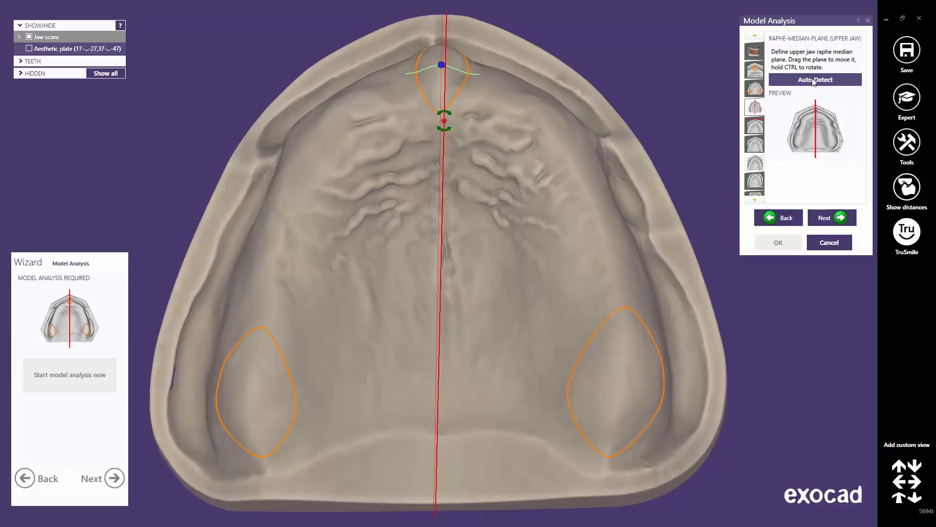
click(813, 81)
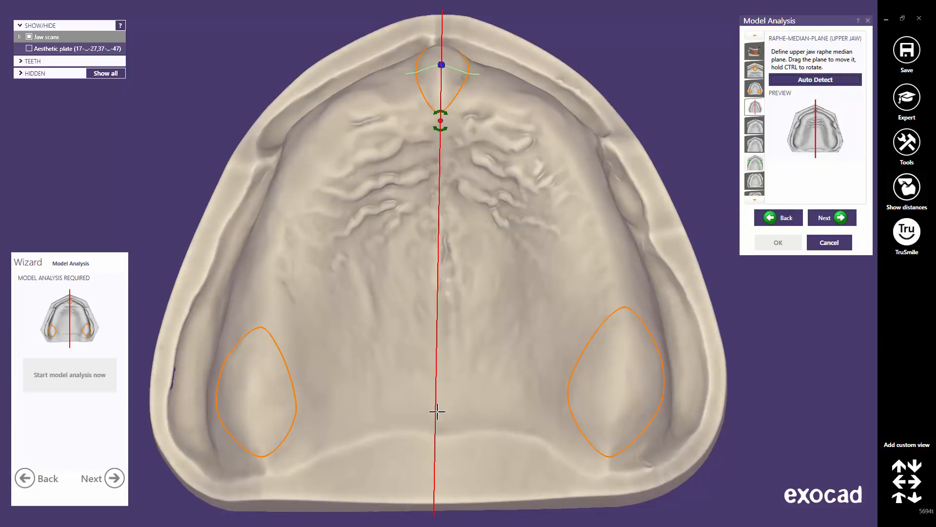
ctrl+drag(437, 414, 438, 415)
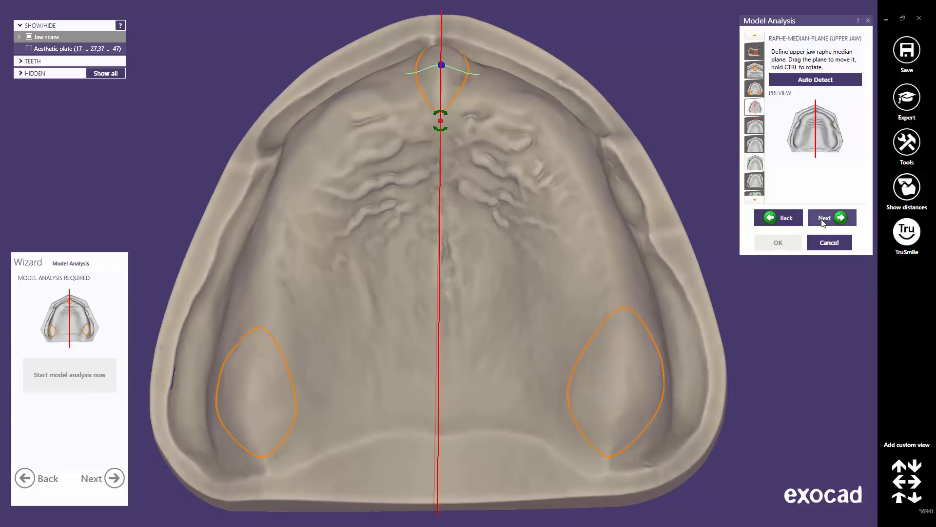
click(823, 218)
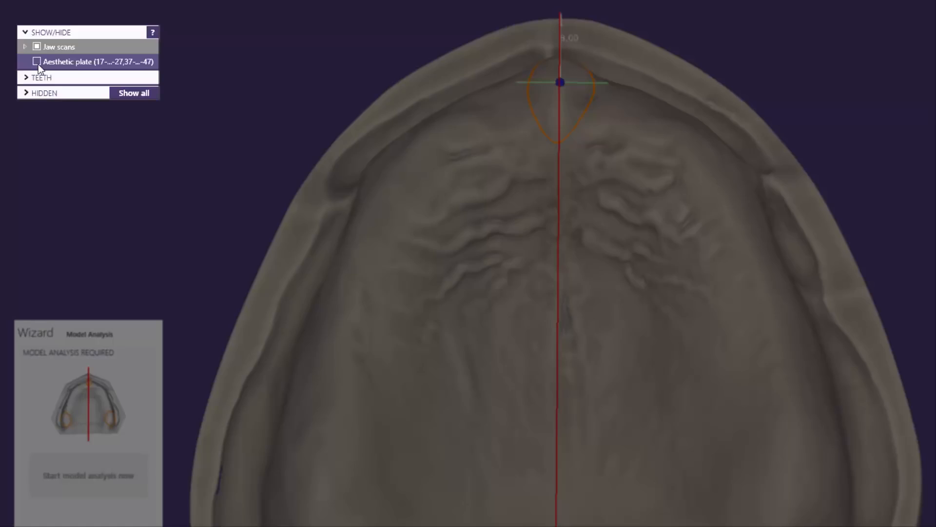
Show the aesthetic plate and drag the labial surfaces limit plane against it from the front
click(37, 61)
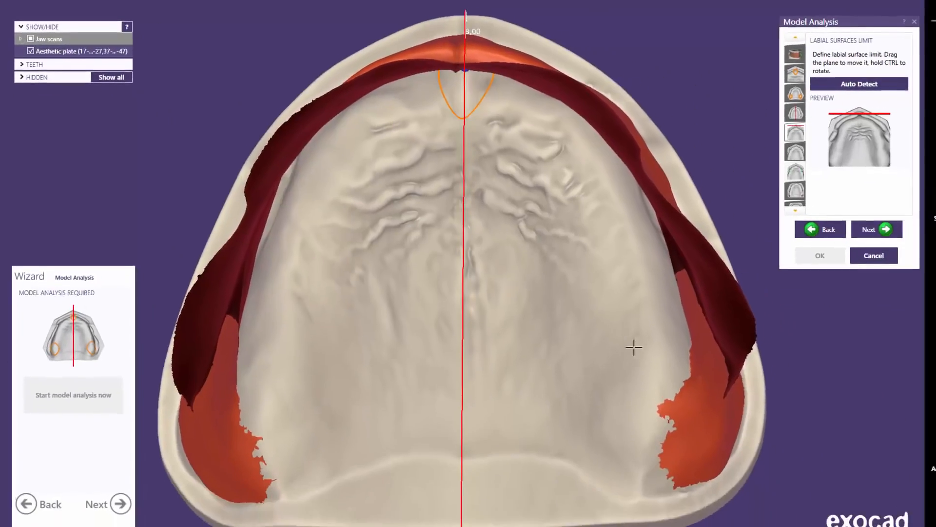
click(935, 525)
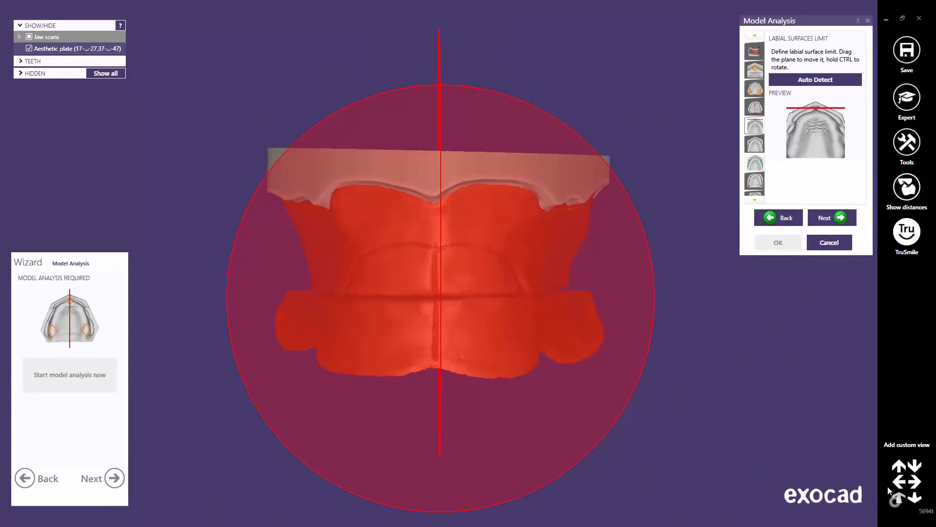
right_drag(585, 295, 378, 265)
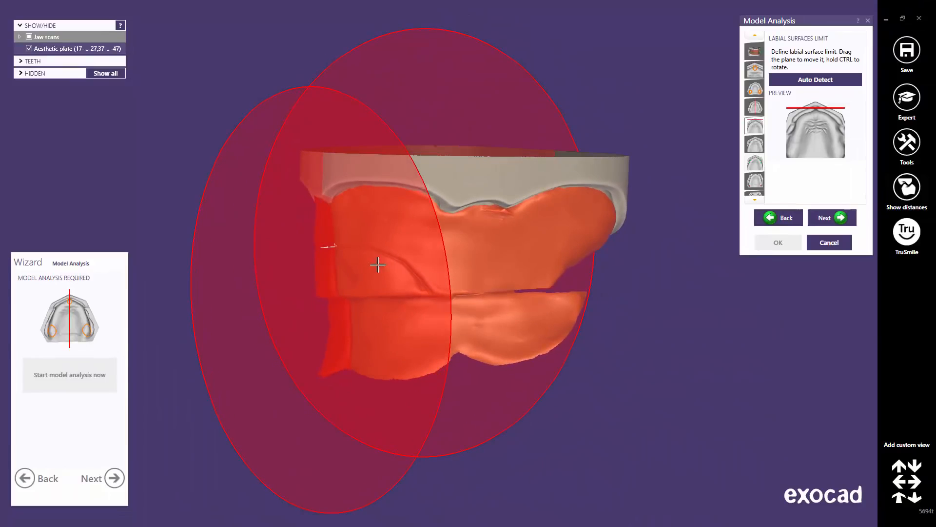
drag(364, 257, 340, 257)
right_drag(361, 266, 362, 268)
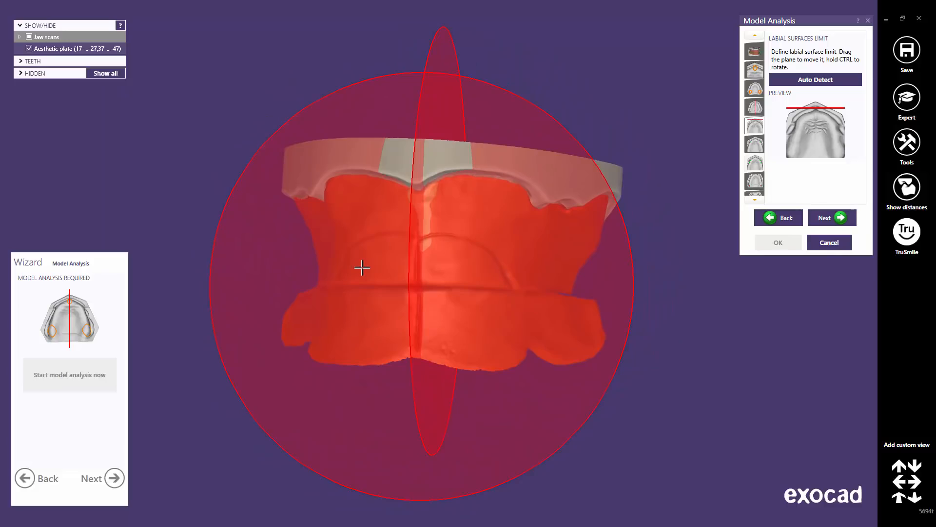
click(824, 219)
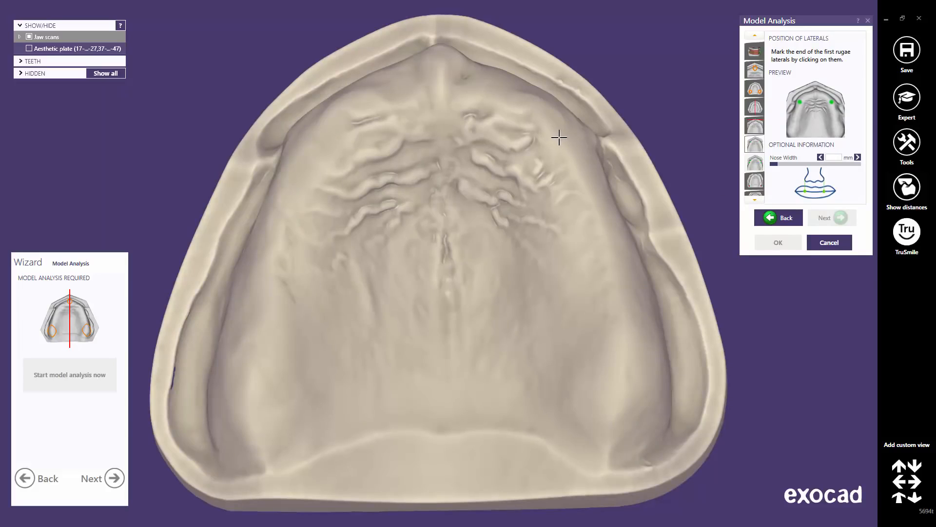
Mark the left and right first rugae laterals on the upper jaw
click(560, 139)
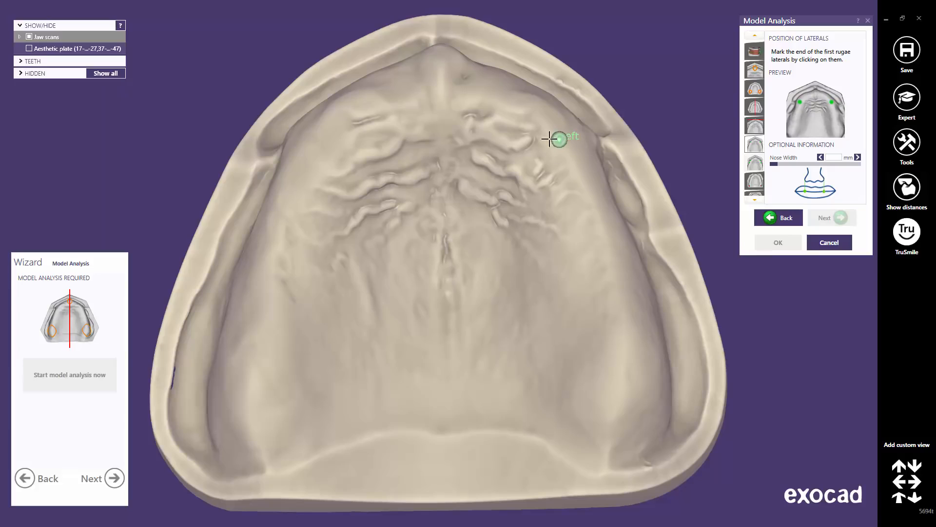
click(309, 143)
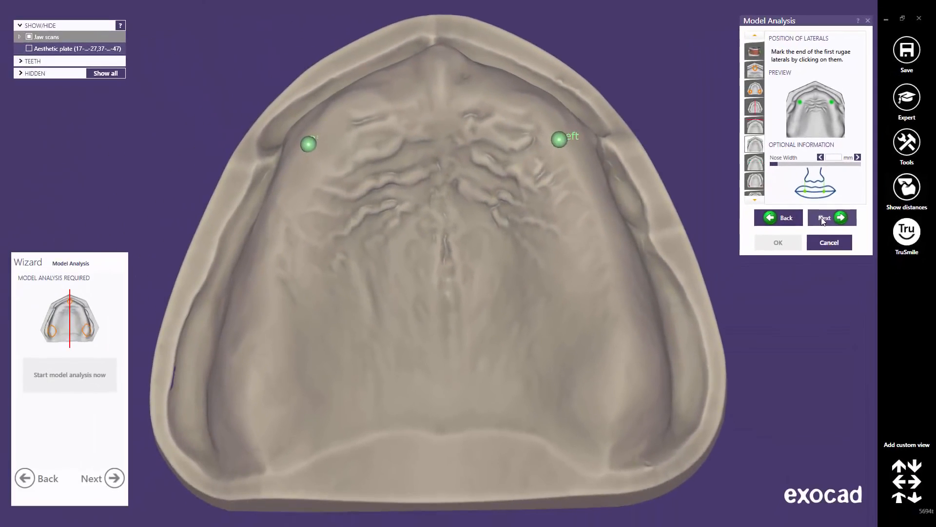
click(823, 218)
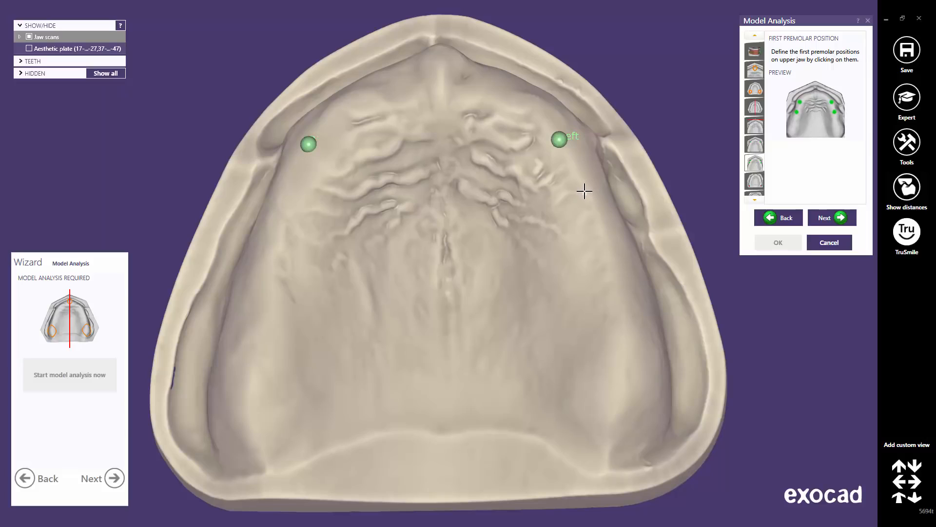
Mark the left and right upper first premolars
click(584, 192)
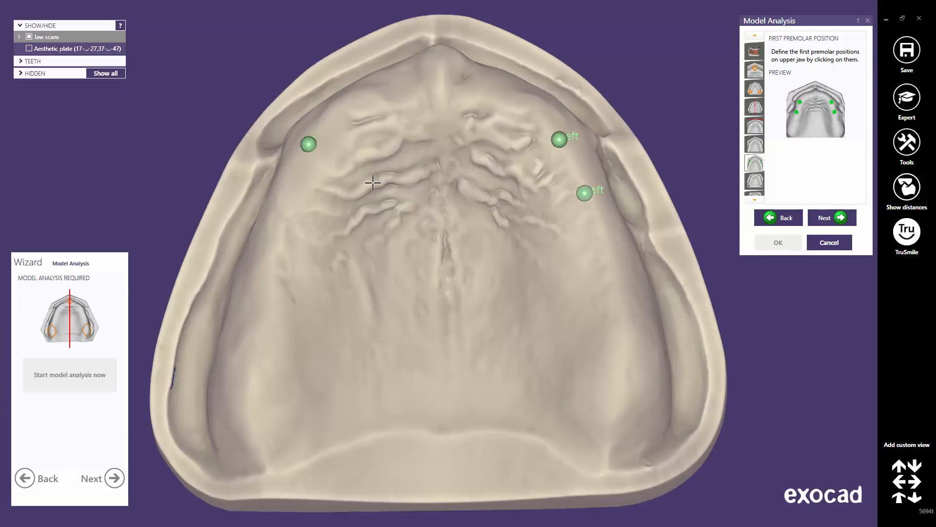
click(287, 195)
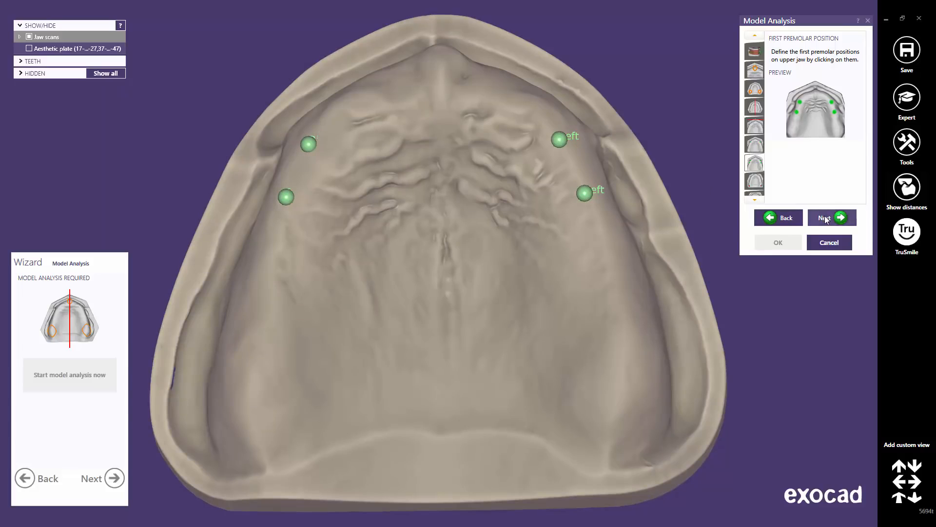
click(825, 218)
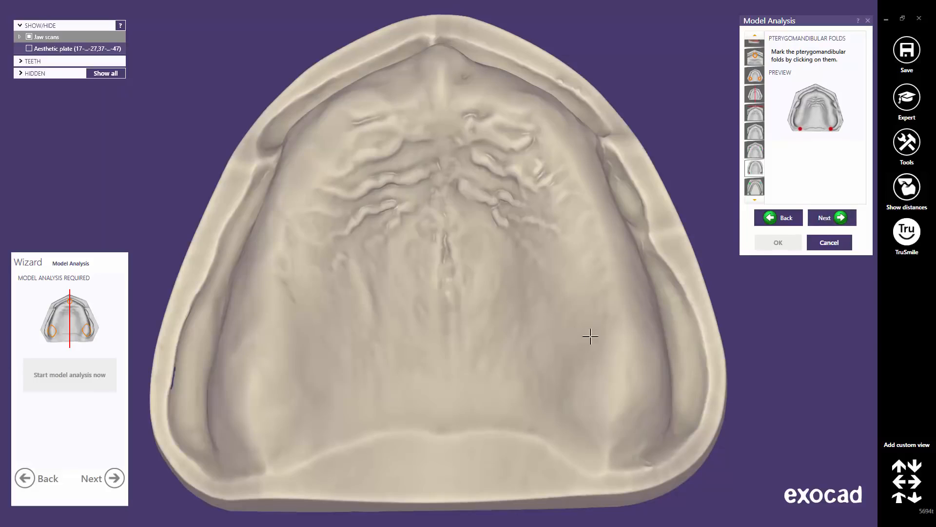
Mark the left and right pterygomandibular folds
click(607, 463)
click(263, 463)
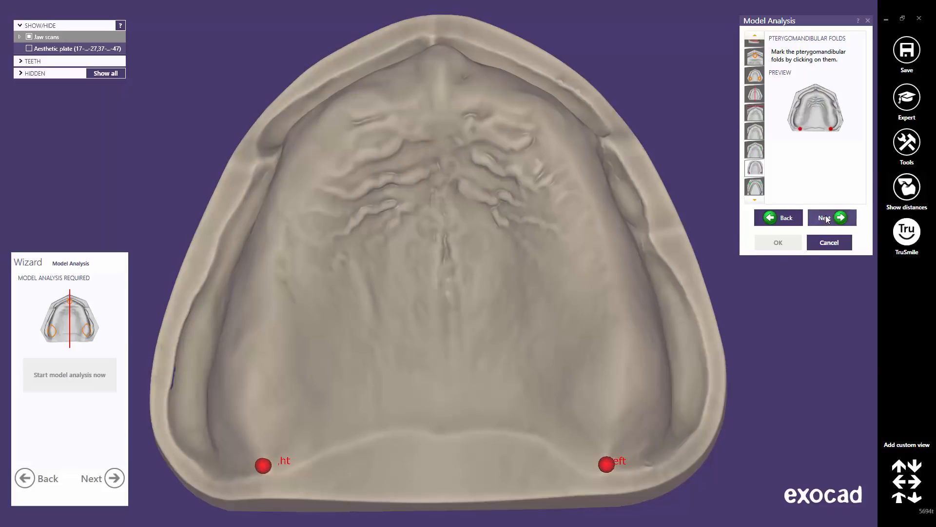
click(828, 218)
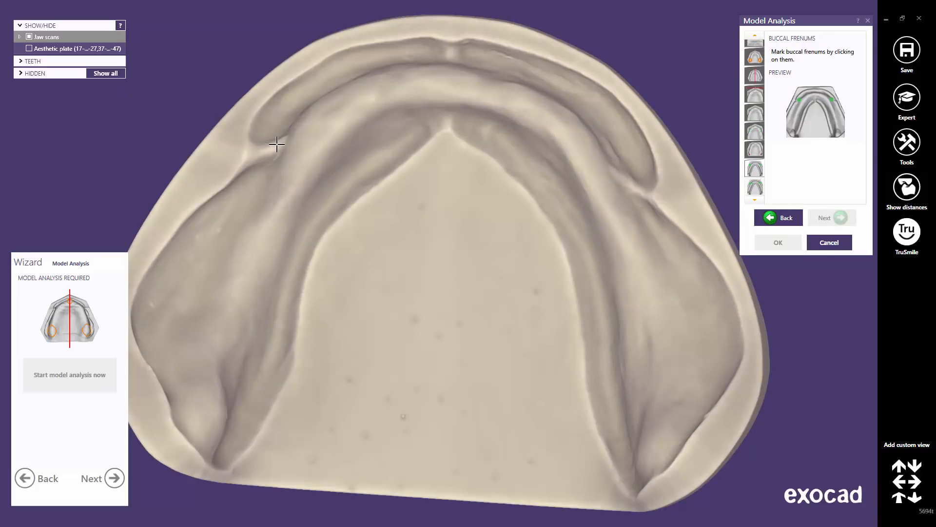
Mark both buccal frenums on the lower jaw
click(276, 144)
click(619, 179)
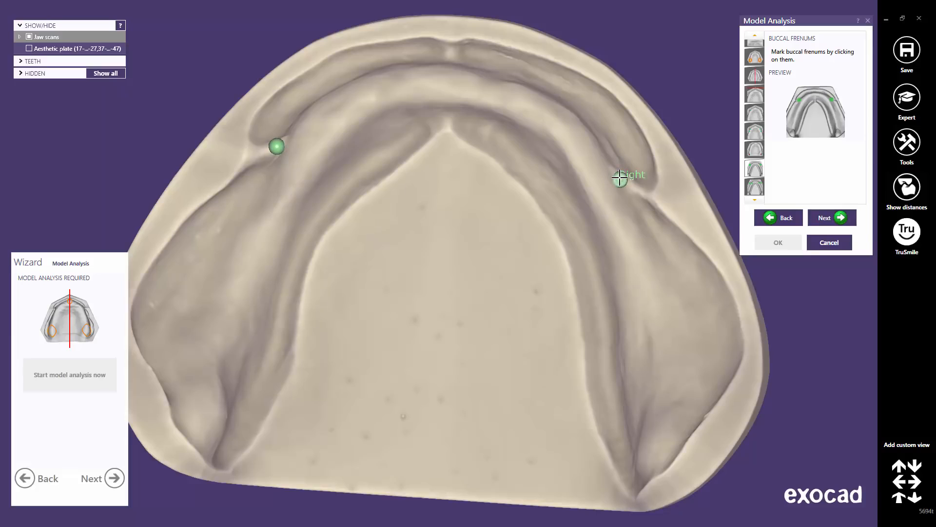
click(836, 220)
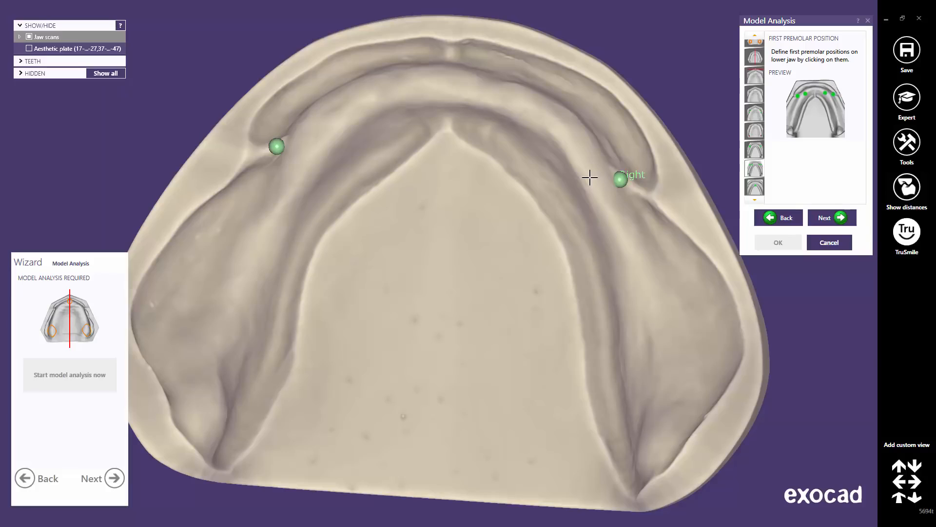
Mark both lower first premolars and the lingual frenum
click(589, 177)
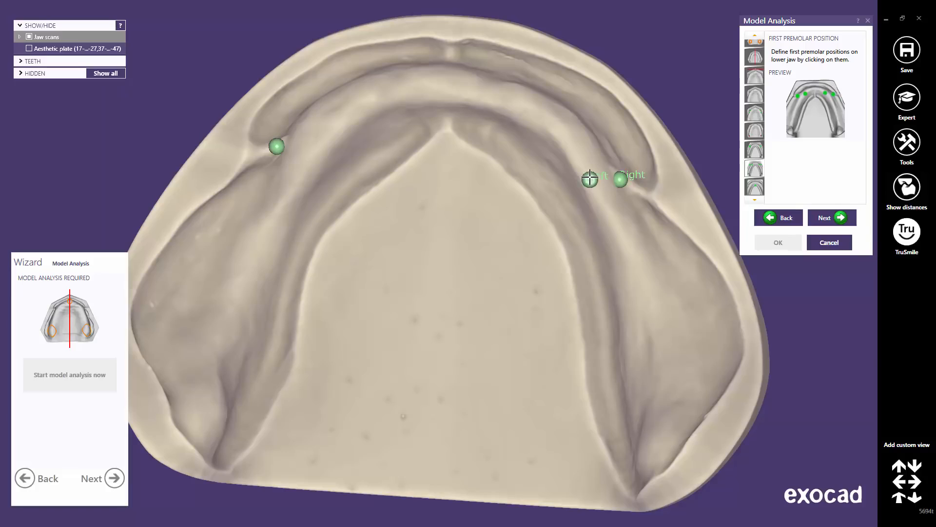
click(303, 152)
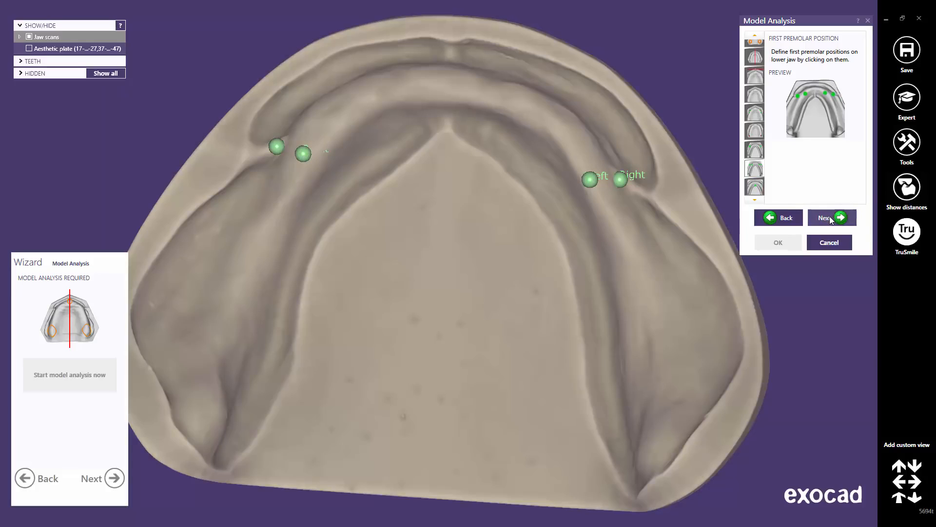
click(830, 216)
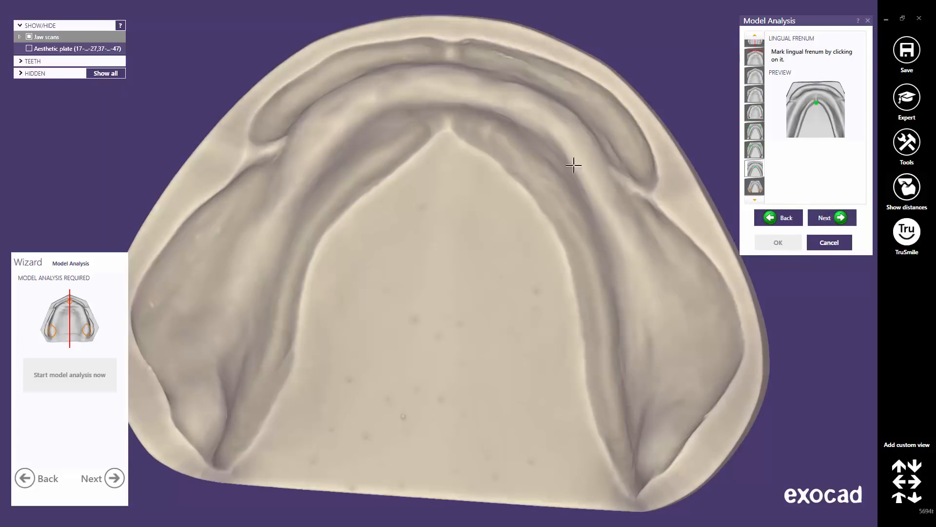
click(447, 124)
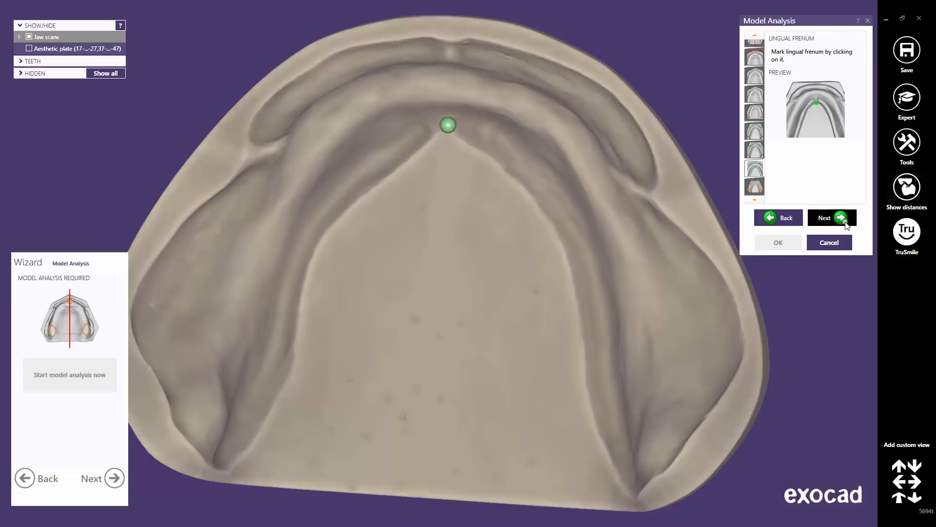
click(845, 223)
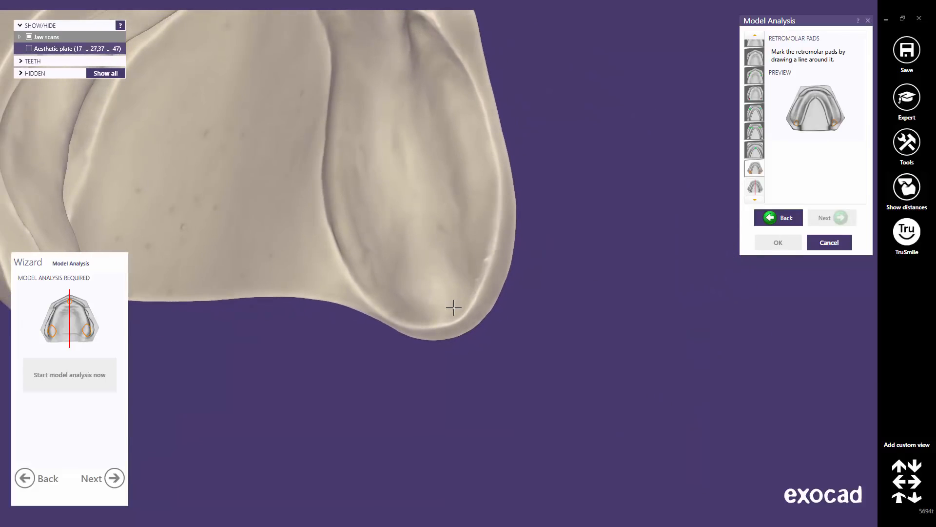
Outline the first retromolar pad with three points and enlarge it upward
click(447, 314)
click(471, 257)
click(382, 276)
drag(418, 254, 414, 199)
middle_click(428, 231)
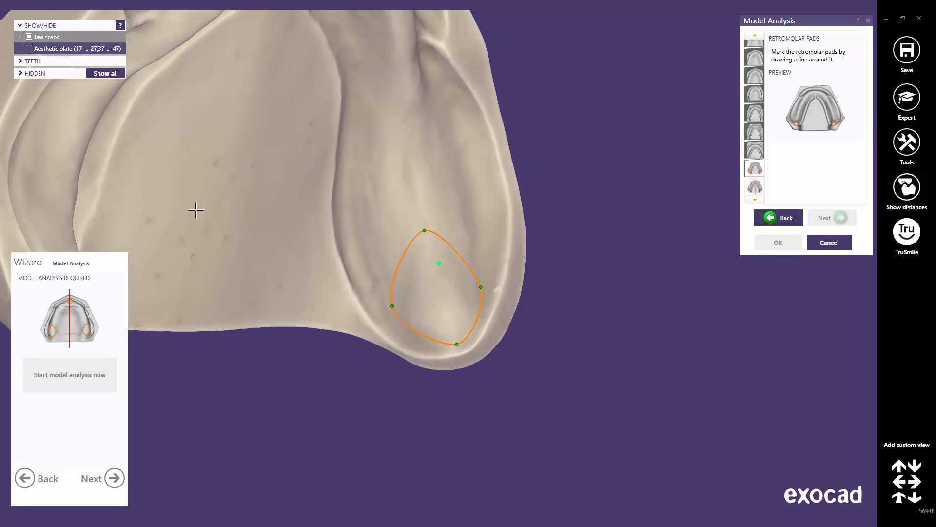
middle_click(76, 220)
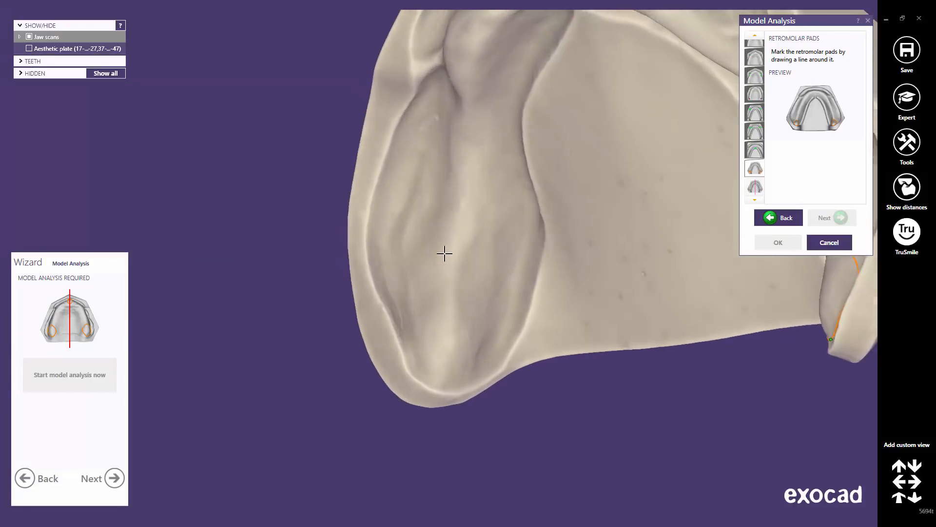
Outline the opposite retromolar pad, widen it, and check both pad outlines
click(442, 375)
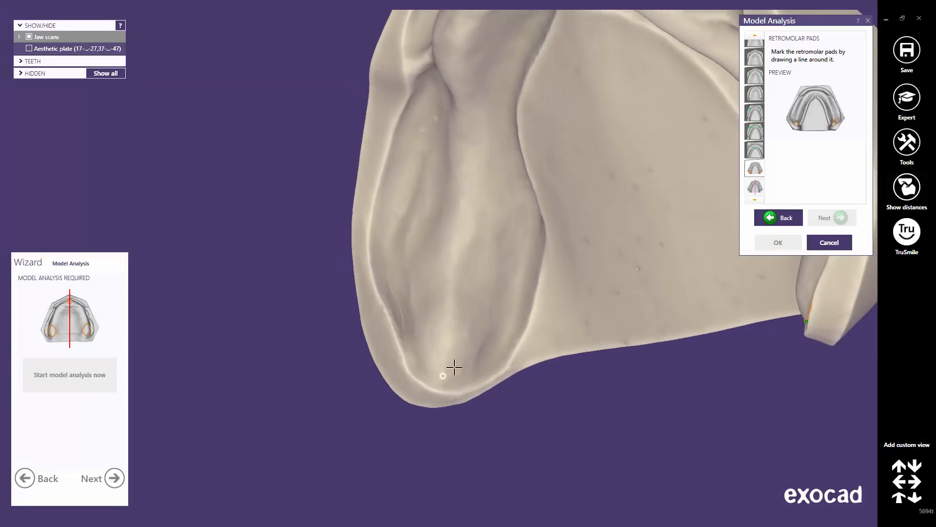
click(493, 328)
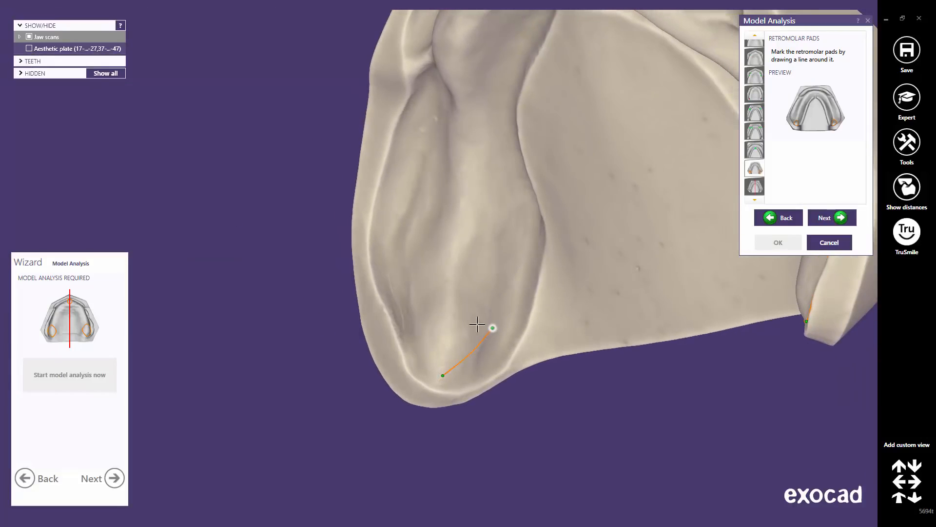
click(411, 306)
drag(452, 313, 461, 256)
scroll(460, 146, down, 5)
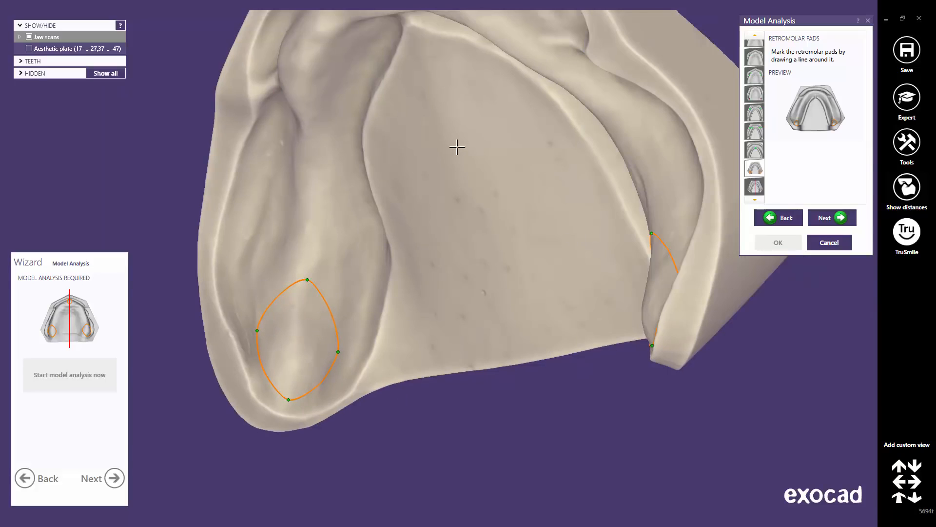
middle_drag(483, 262, 460, 269)
right_drag(460, 270, 460, 270)
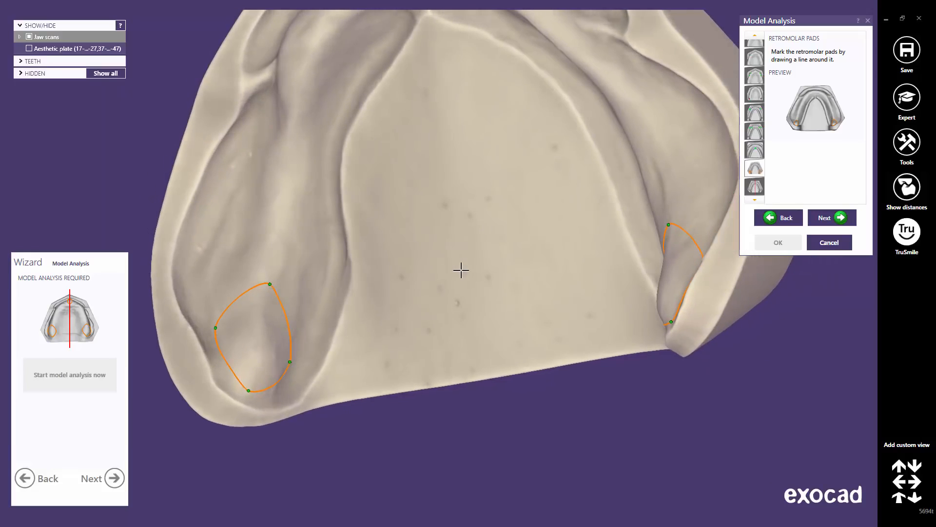
click(819, 215)
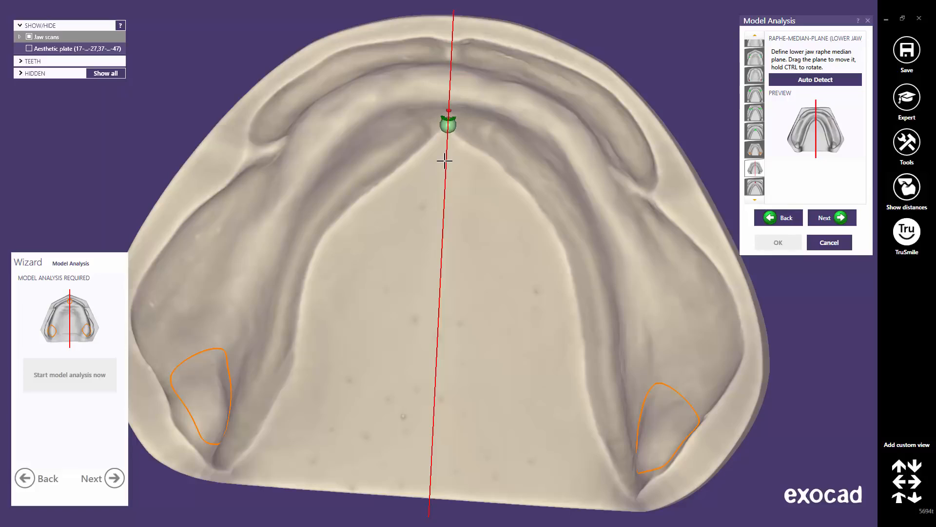
Shift and rotate the lower median plane, then auto-detect it through the palate centre
mouse_move(444, 161)
mouse_down()
mouse_move(434, 162)
mouse_move(467, 166)
mouse_move(445, 167)
mouse_up()
mouse_move(441, 209)
ctrl+mouse_down()
mouse_move(451, 207)
mouse_move(444, 211)
ctrl+mouse_up()
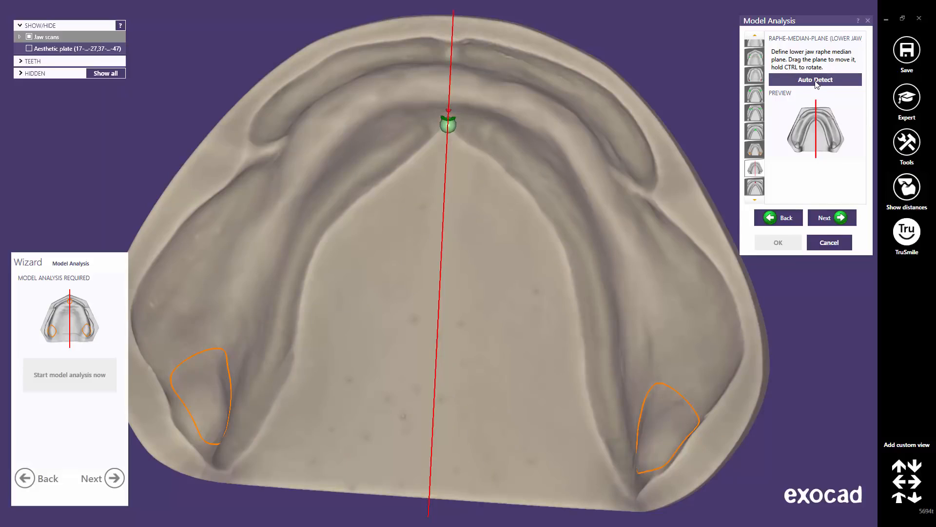
click(816, 80)
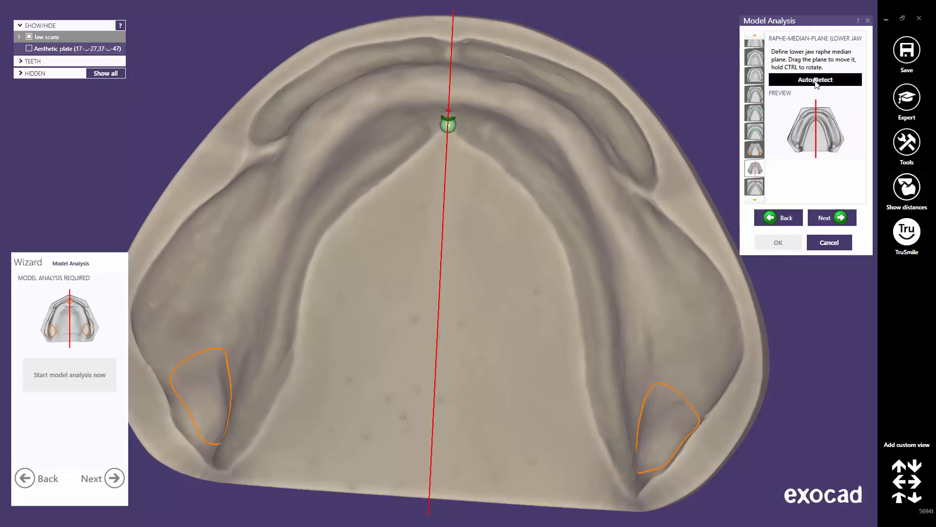
click(832, 223)
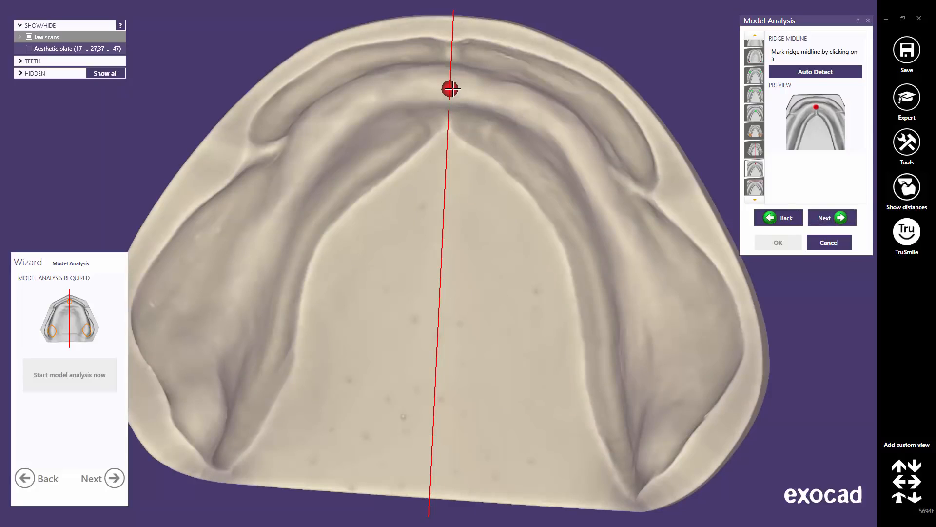
Place the ridge midline point on the crest and inspect the lower labial limit from front and side
drag(450, 89, 449, 83)
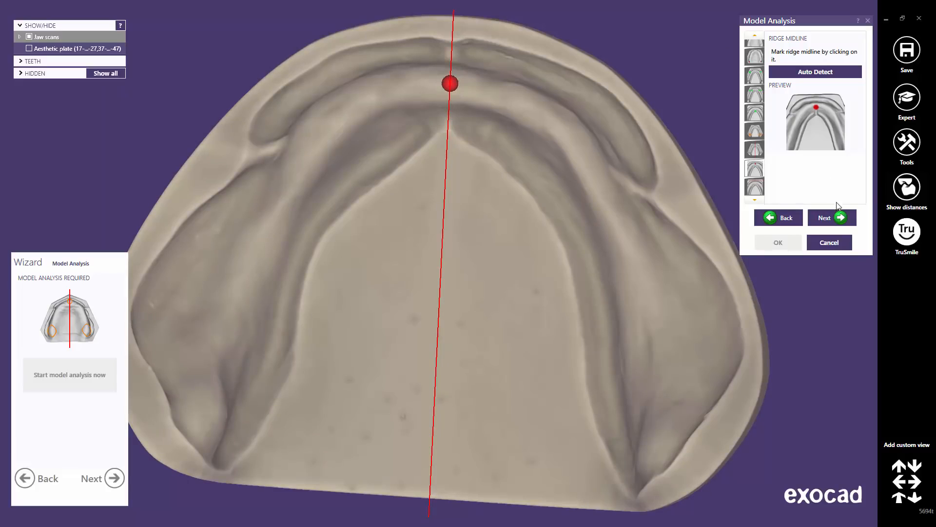
click(834, 219)
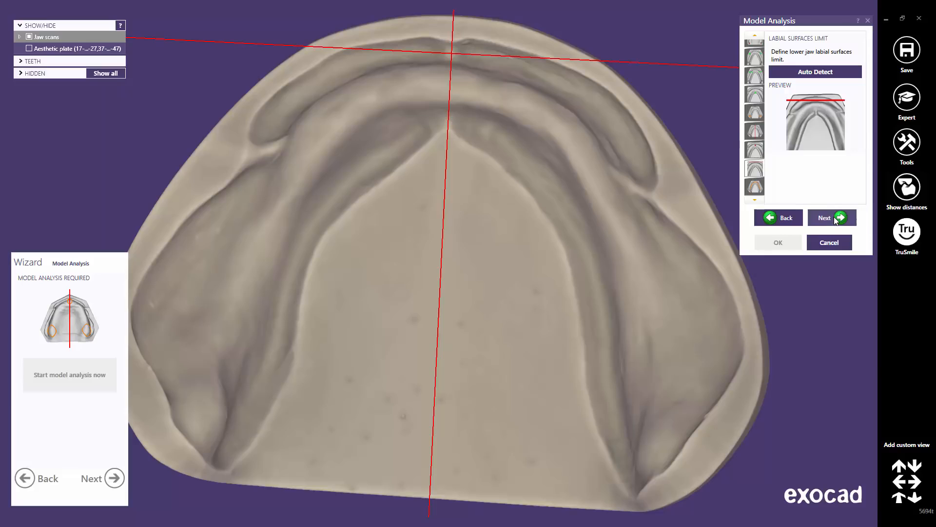
click(898, 497)
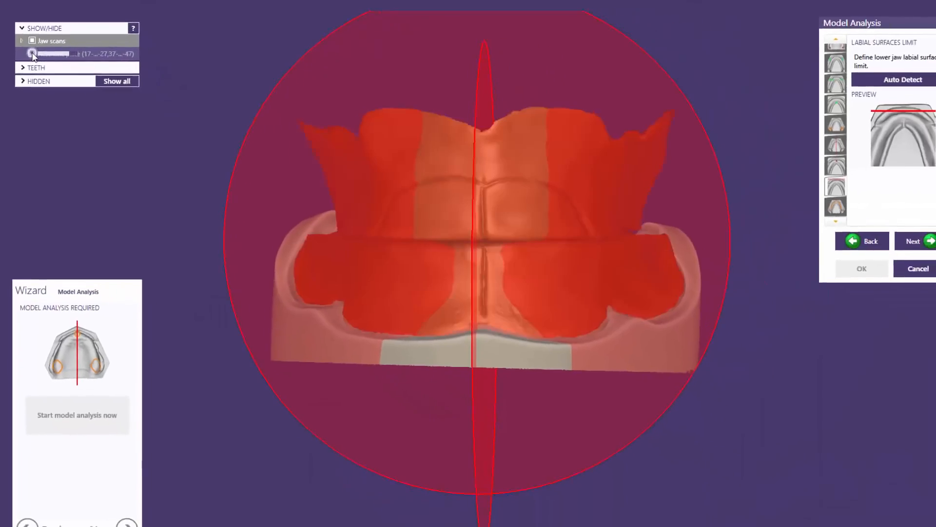
right_drag(370, 292, 383, 284)
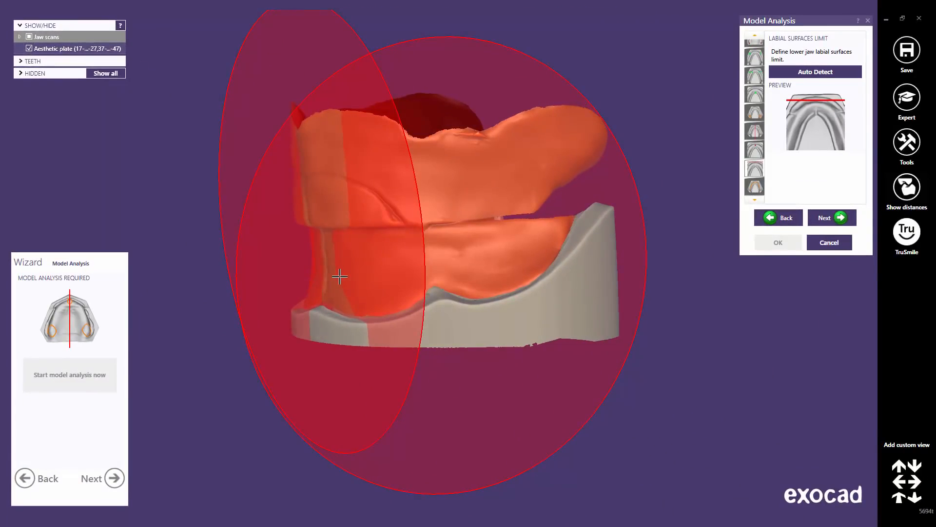
scroll(339, 277, up, 3)
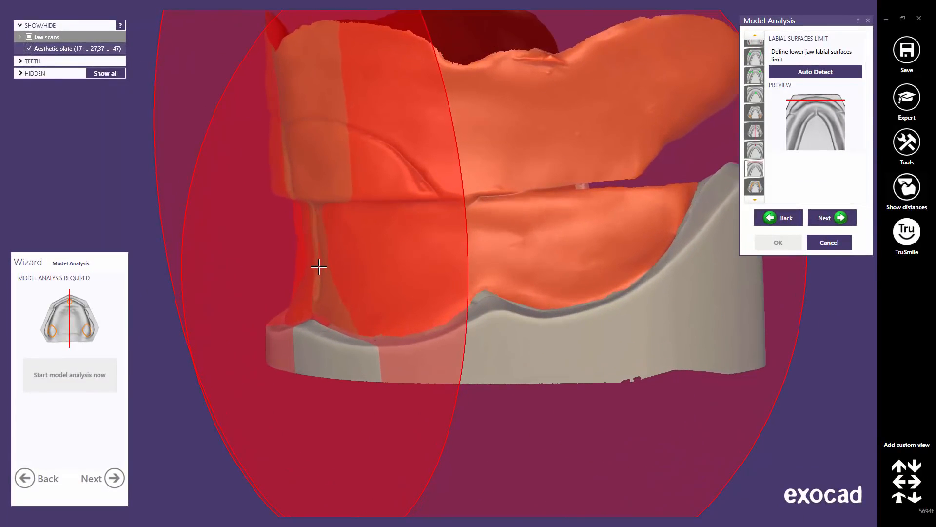
right_drag(351, 272, 370, 281)
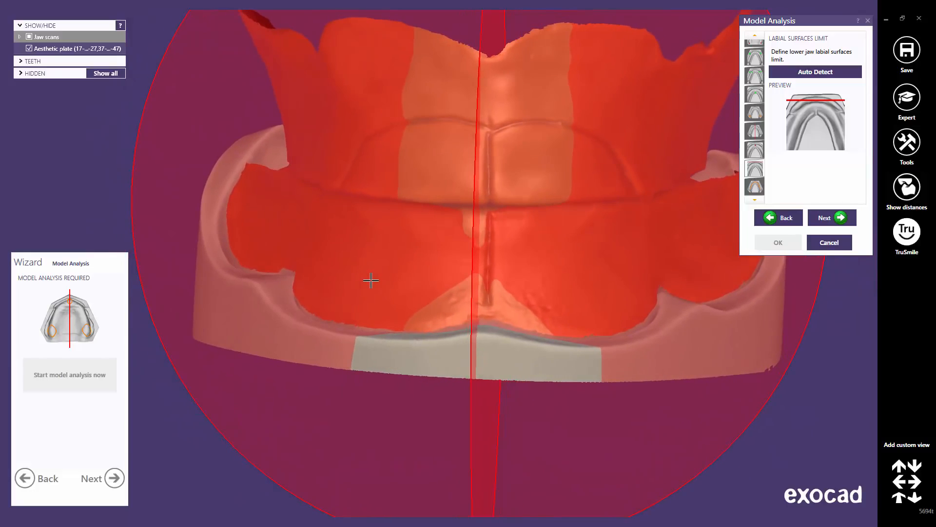
click(838, 218)
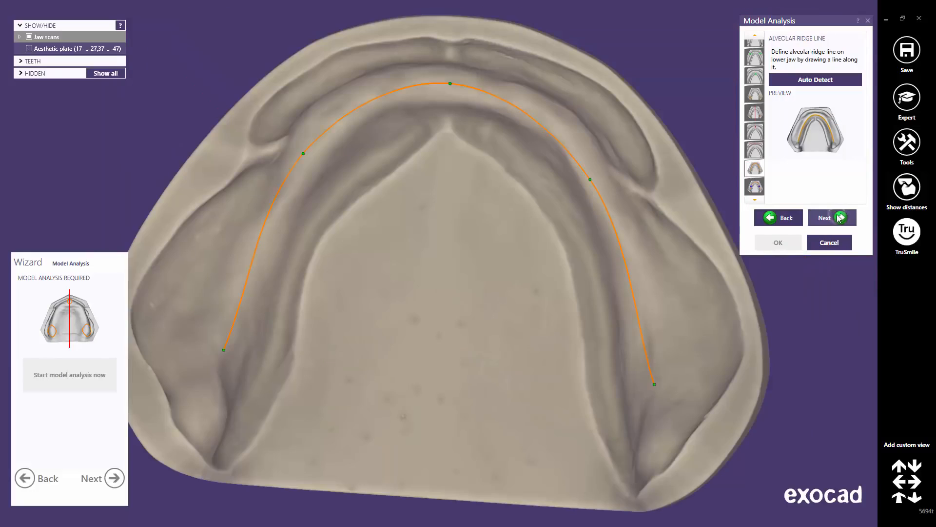
Fit the lower ridge line to the crest, extending both ends and adding left-side control points
middle_click(491, 238)
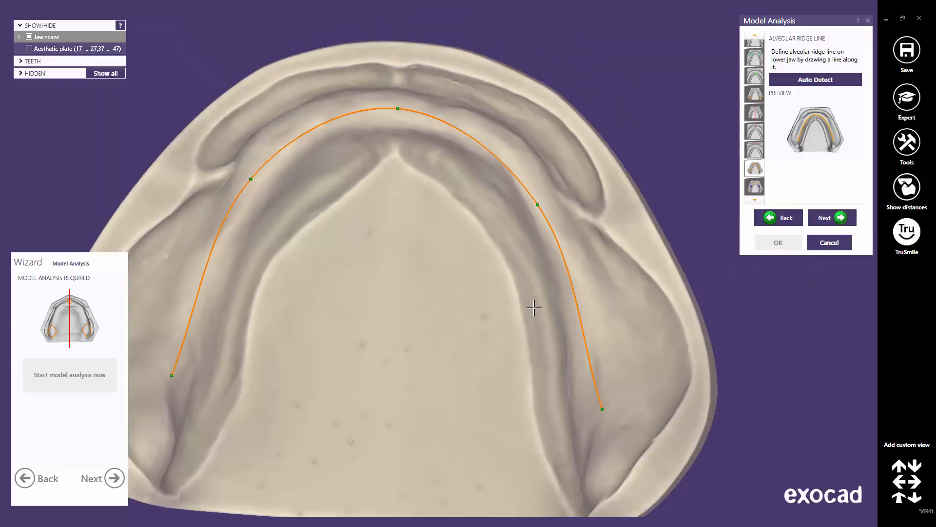
middle_drag(458, 295, 521, 299)
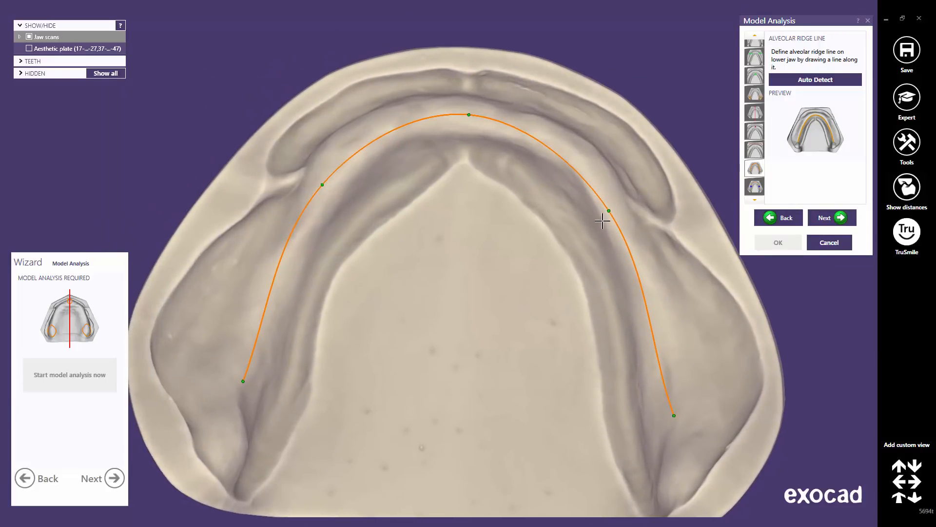
drag(607, 209, 580, 166)
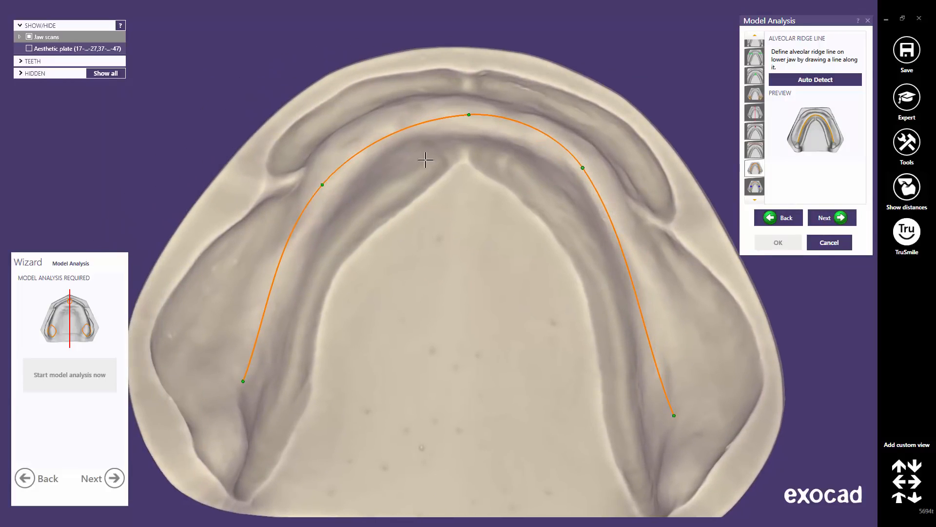
drag(322, 183, 337, 158)
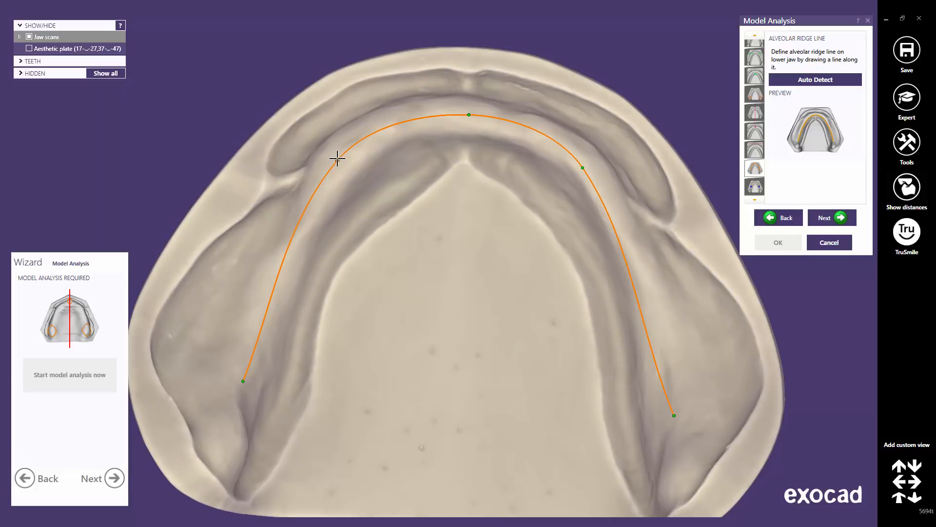
drag(241, 381, 232, 423)
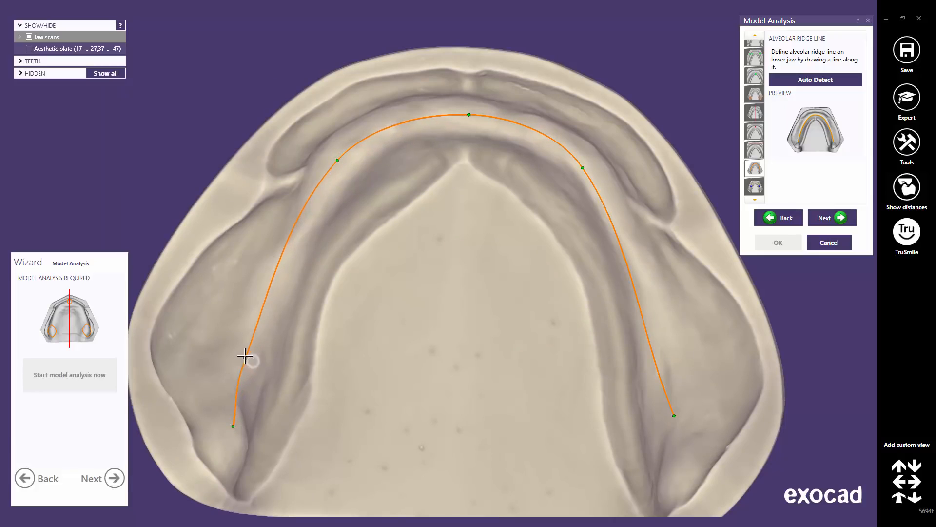
click(245, 357)
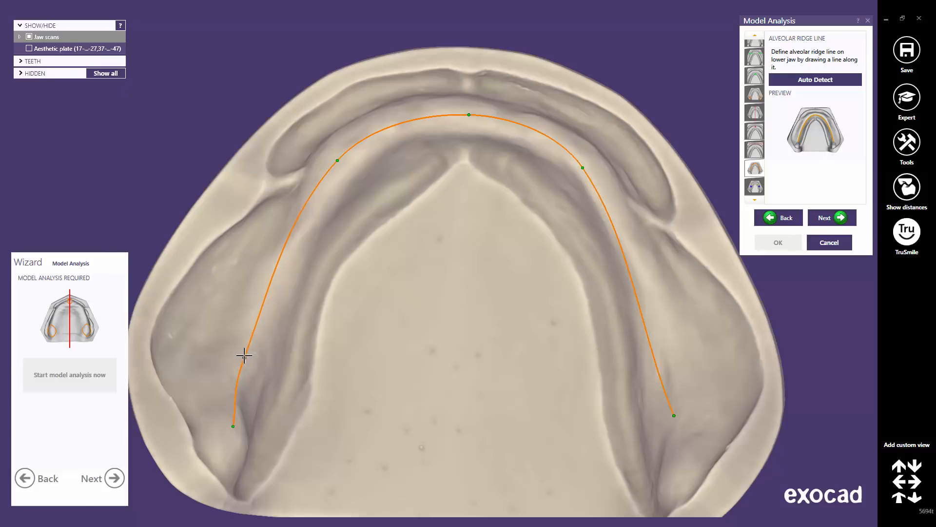
click(286, 259)
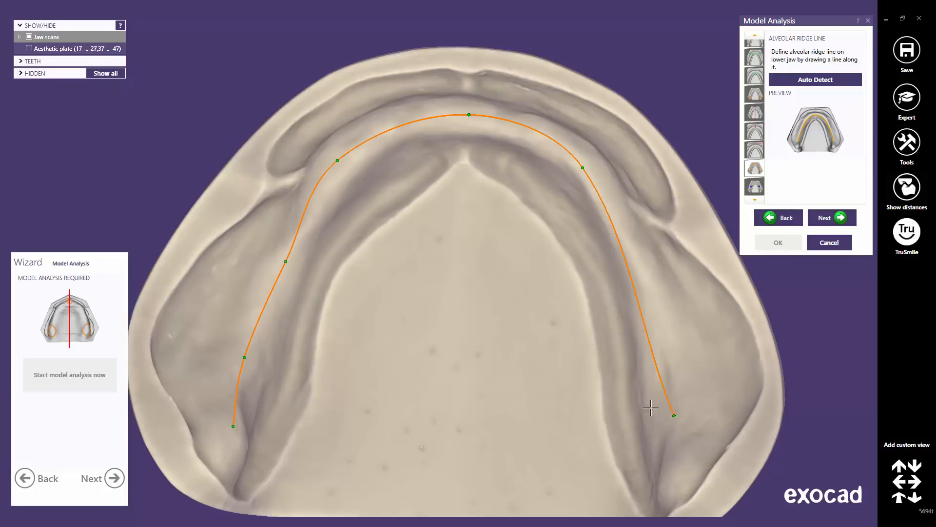
drag(674, 416, 678, 456)
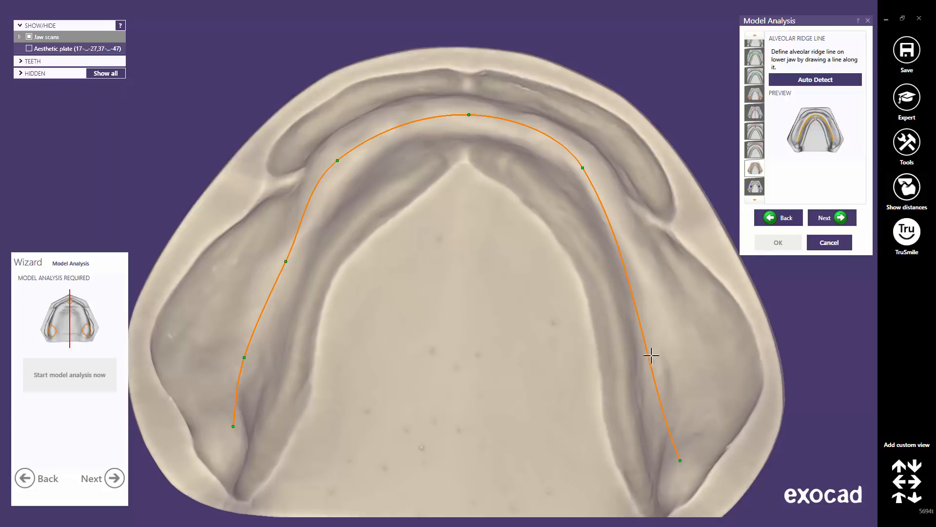
drag(646, 356, 666, 358)
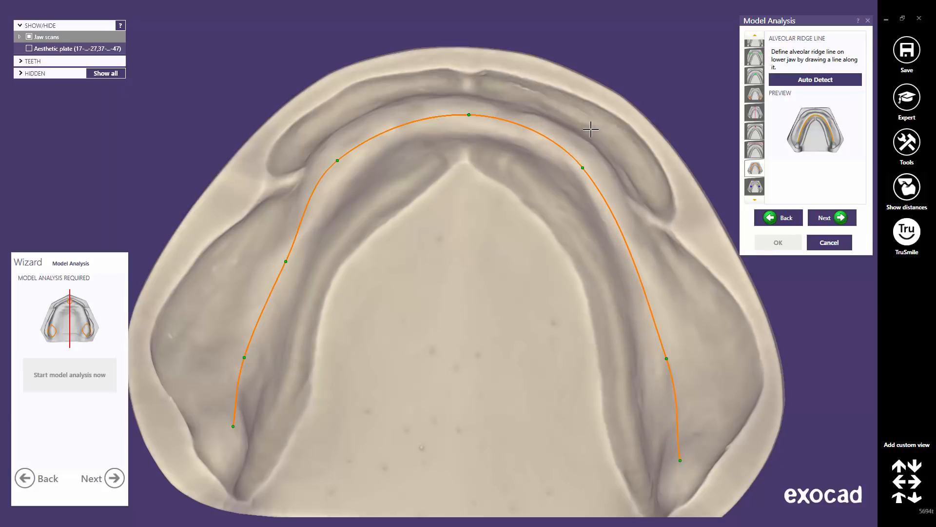
drag(584, 168, 586, 163)
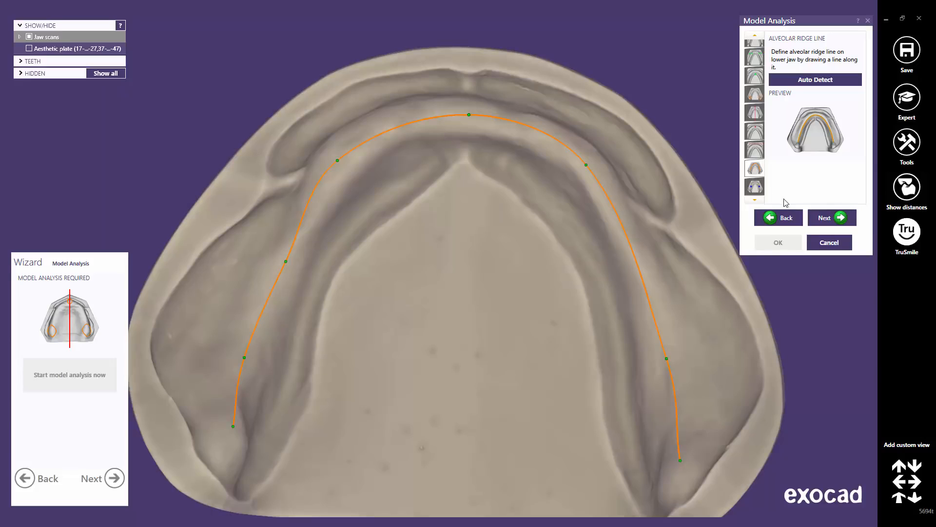
click(837, 218)
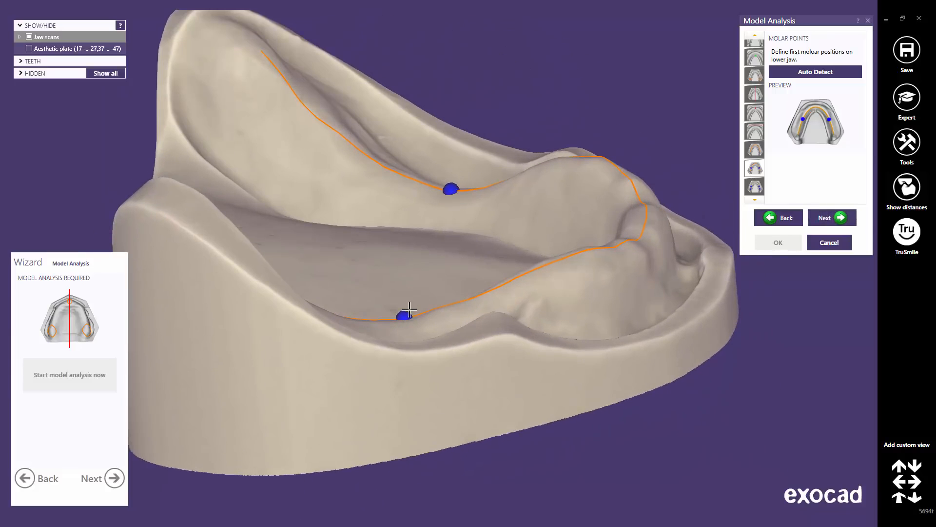
Slide both lower first molar points along the ridge line into position
drag(405, 318, 375, 322)
right_drag(458, 219, 460, 213)
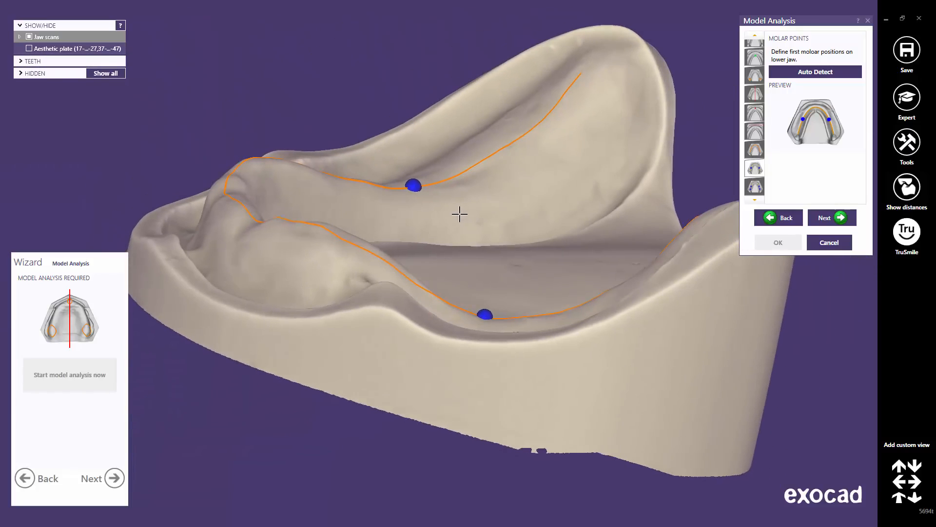
drag(483, 315, 497, 317)
mouse_move(469, 284)
right_down()
mouse_move(440, 265)
mouse_move(376, 280)
mouse_move(341, 324)
mouse_move(456, 286)
right_up()
scroll(468, 278, down, 3)
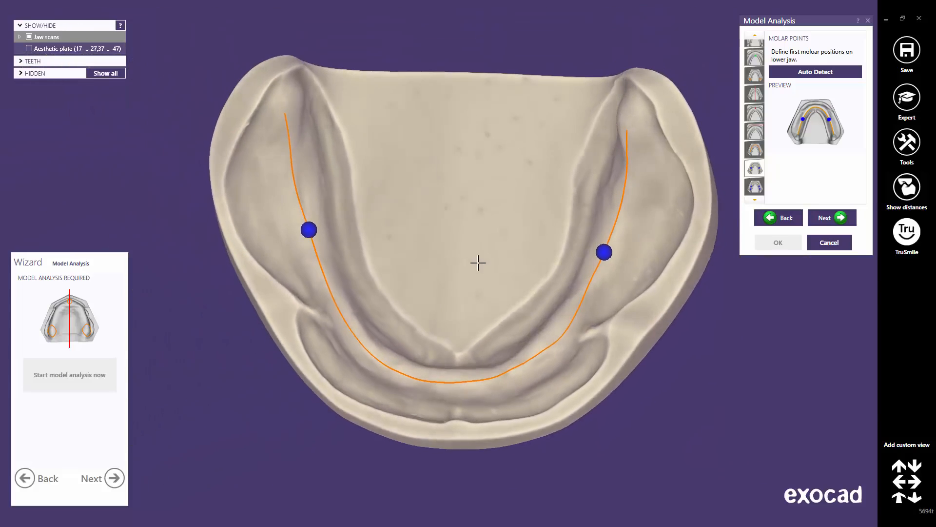
drag(605, 257, 609, 246)
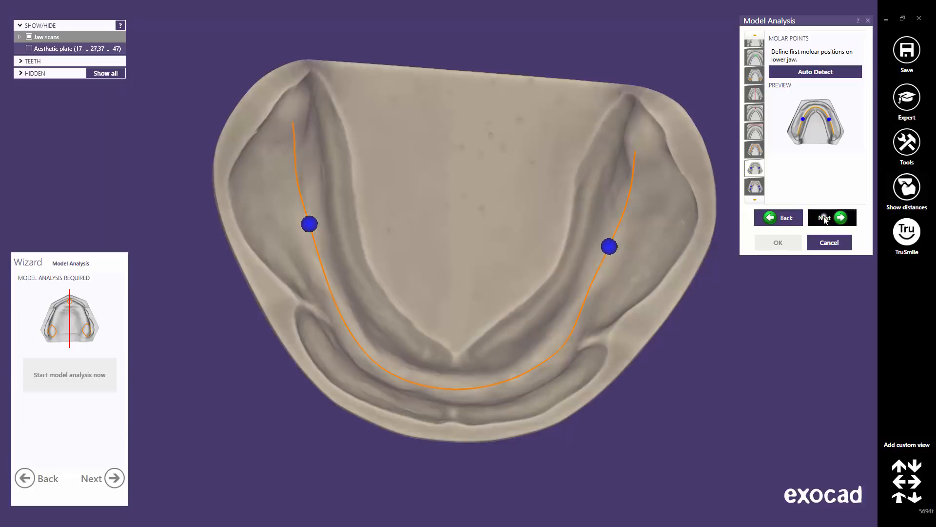
click(824, 218)
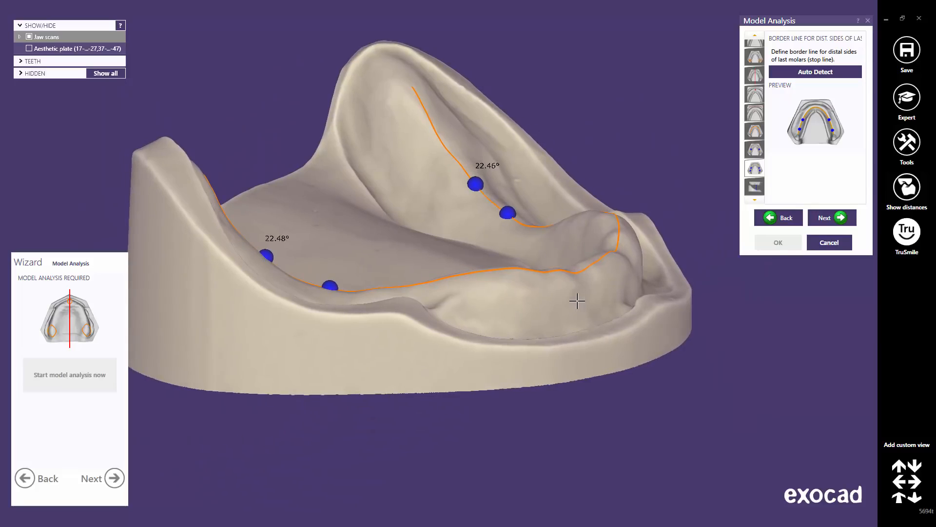
Move the distal border points, then auto-detect them back to 22.48° and 22.46°
mouse_move(476, 184)
mouse_down()
mouse_move(452, 153)
mouse_move(476, 181)
mouse_up()
right_drag(295, 251, 272, 254)
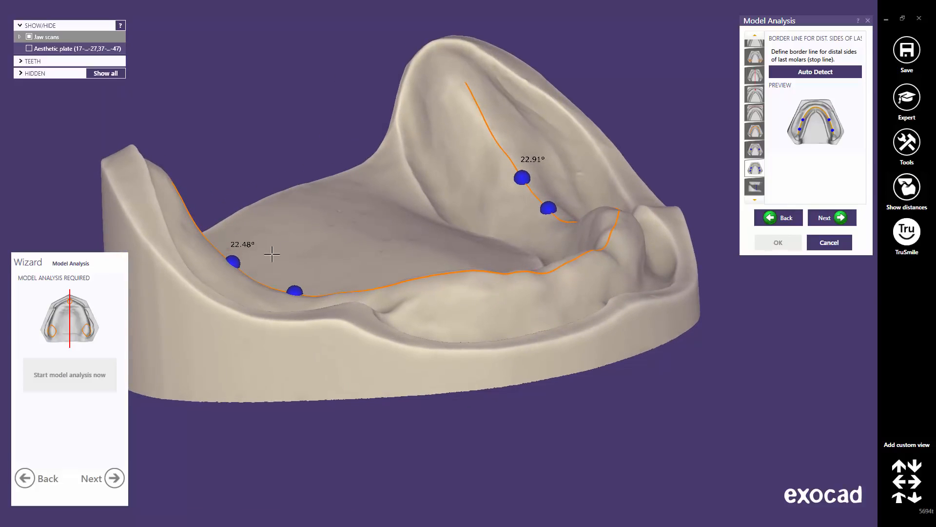
mouse_move(239, 259)
mouse_down()
mouse_move(209, 236)
mouse_move(245, 275)
mouse_move(223, 258)
mouse_up()
click(811, 72)
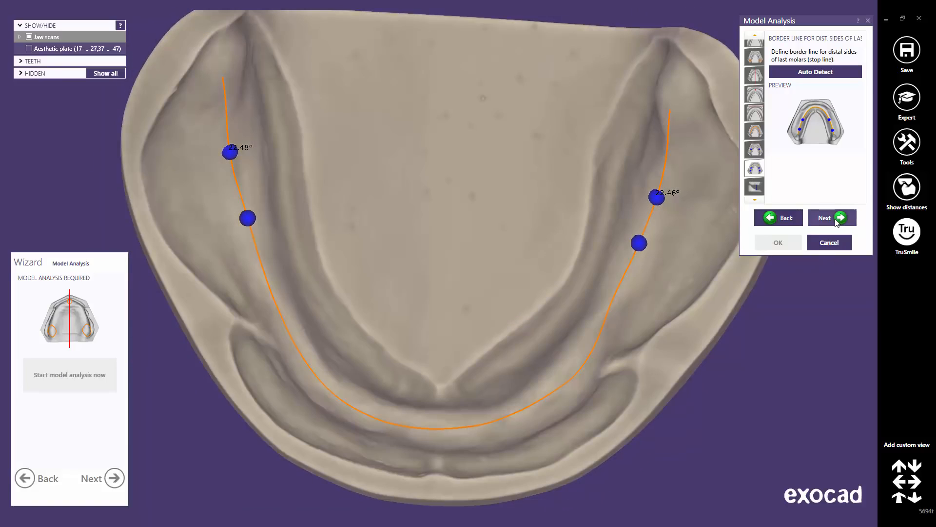
click(835, 220)
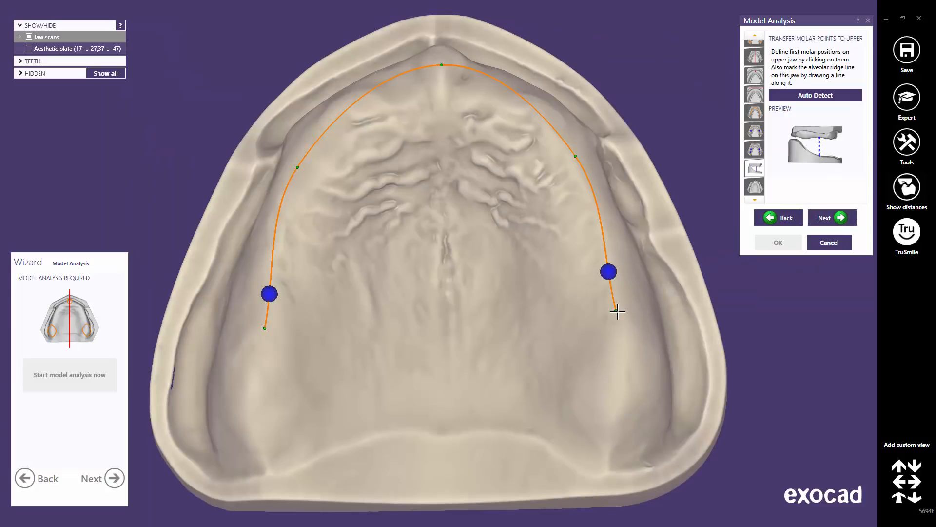
Reshape the upper ridge line onto the alveolar crest, extending both ends and adjusting the front apex
drag(617, 311, 623, 385)
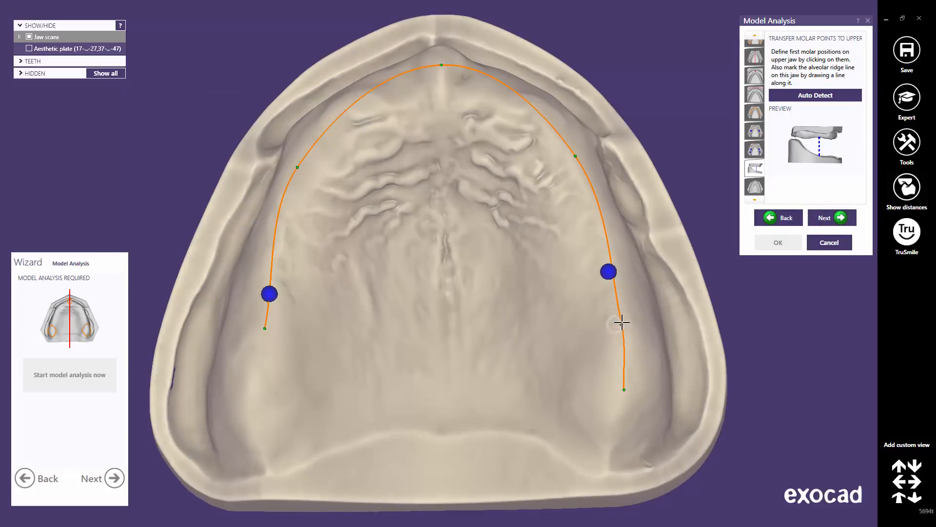
drag(576, 156, 557, 129)
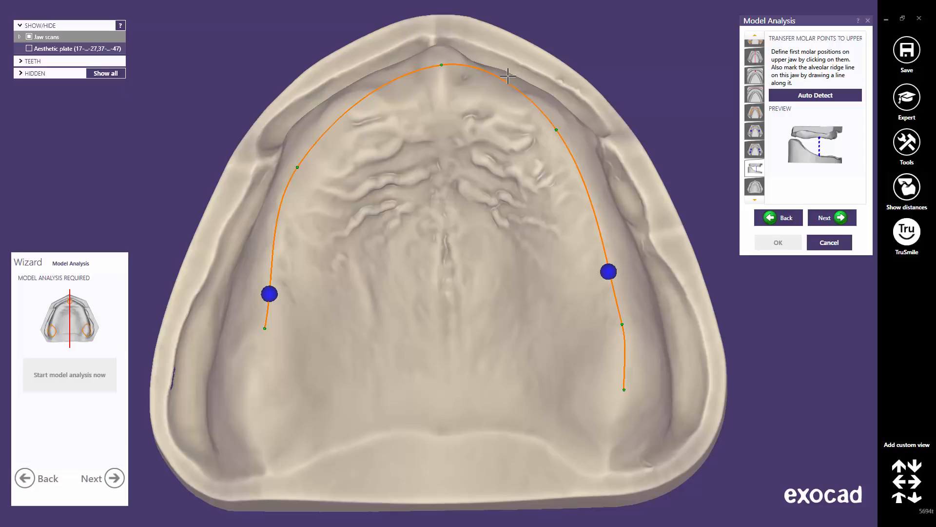
drag(501, 76, 496, 86)
drag(442, 65, 438, 67)
click(369, 102)
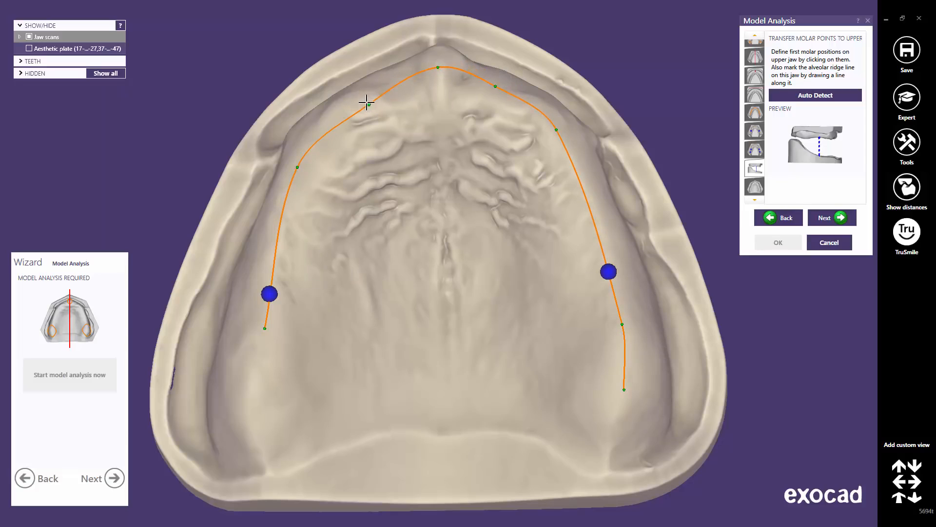
drag(365, 101, 370, 94)
drag(264, 329, 246, 414)
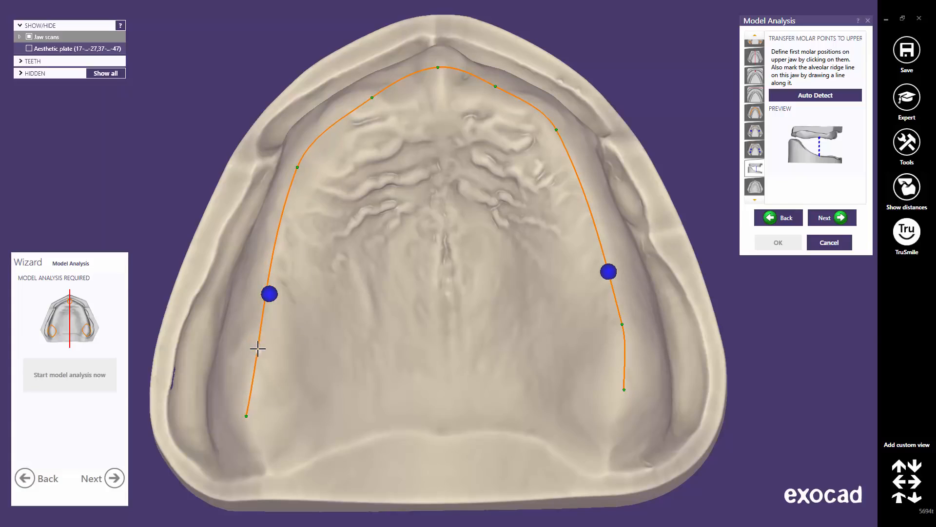
drag(258, 348, 248, 351)
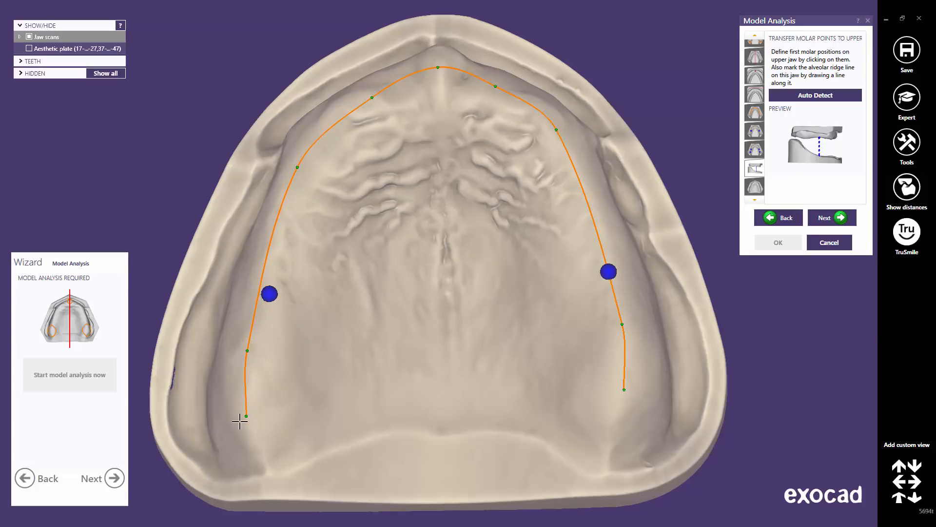
drag(246, 416, 243, 419)
drag(625, 389, 625, 402)
drag(622, 323, 625, 322)
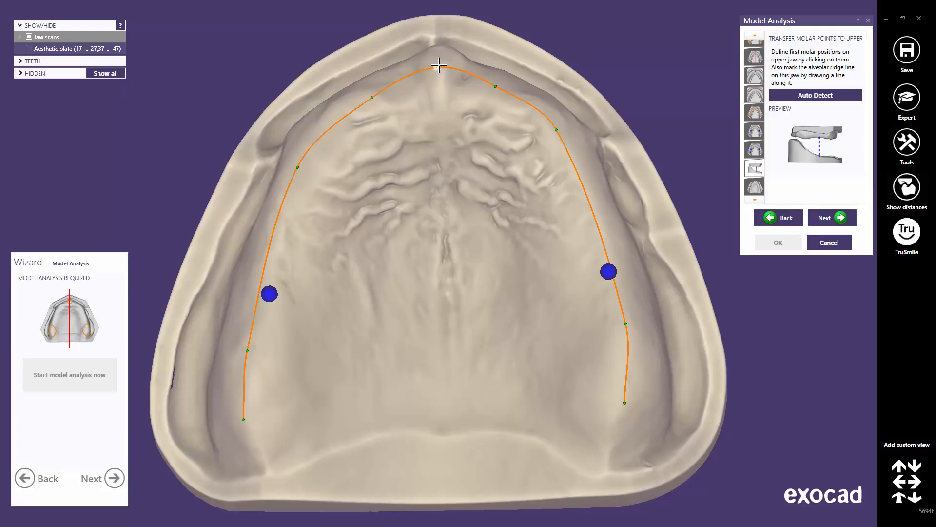
drag(439, 65, 441, 71)
Seat the left and right upper molar points onto the ridge line
drag(608, 271, 613, 272)
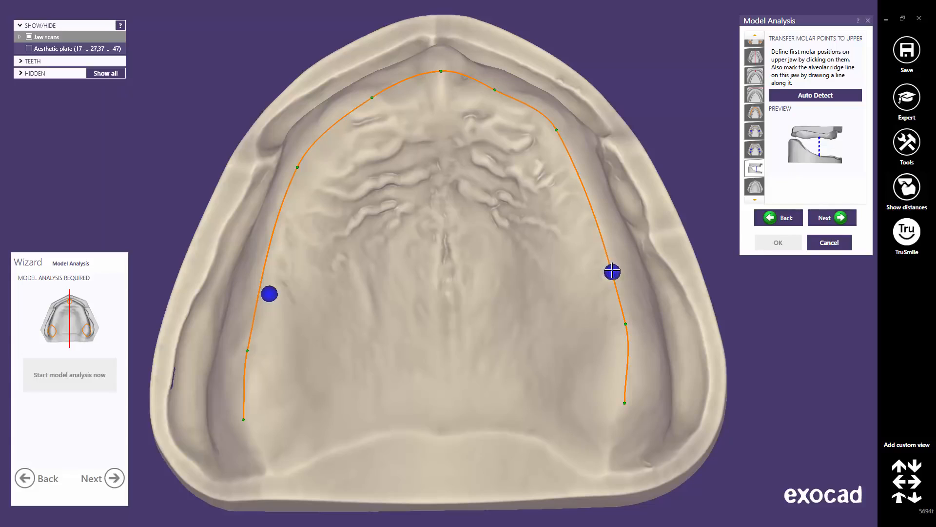
drag(270, 292, 260, 291)
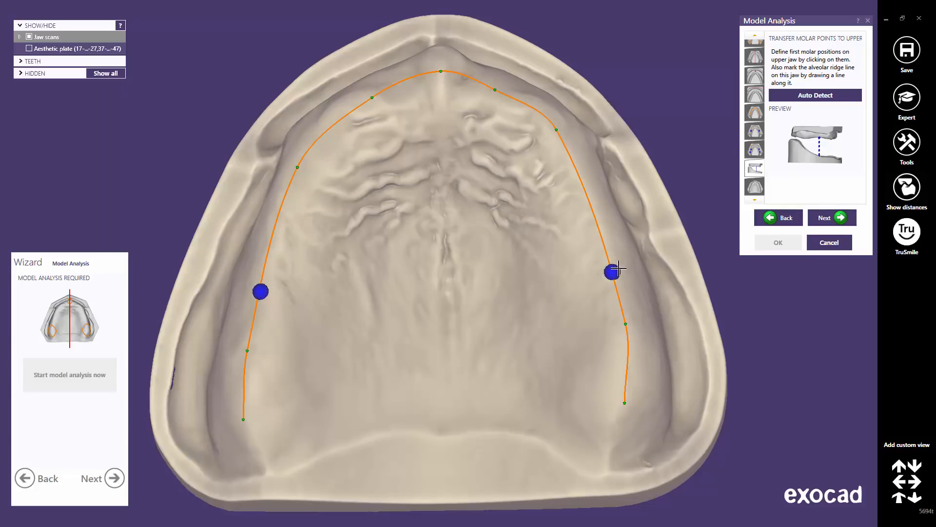
drag(617, 269, 615, 277)
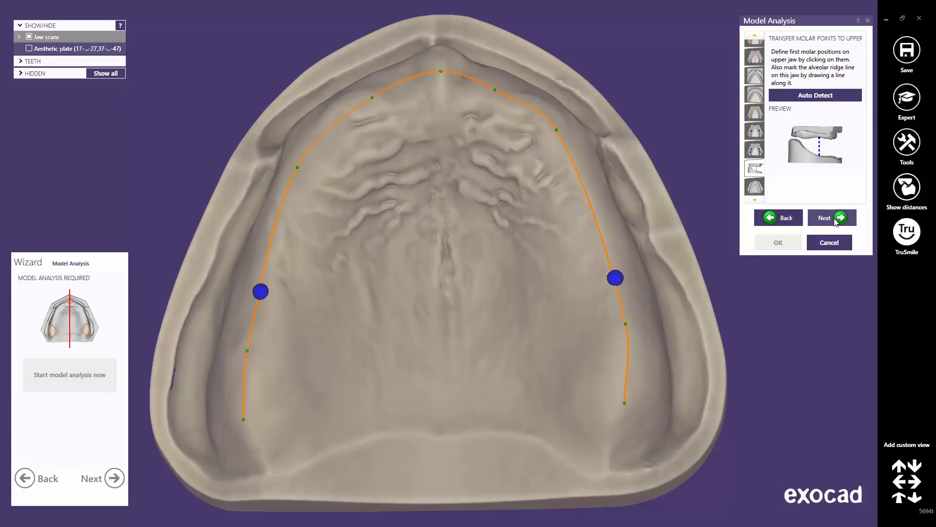
click(836, 221)
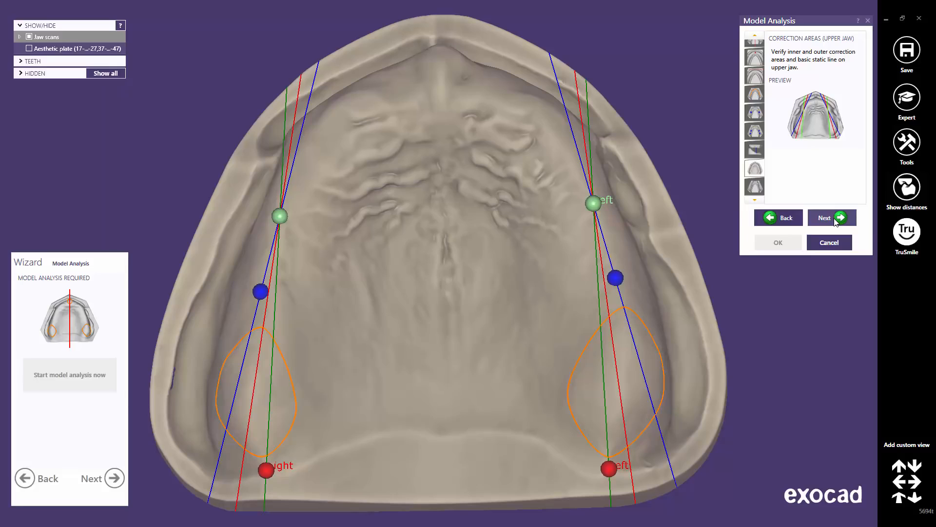
Accept the upper-jaw and then lower-jaw correction areas to reach the final setup lines
click(835, 219)
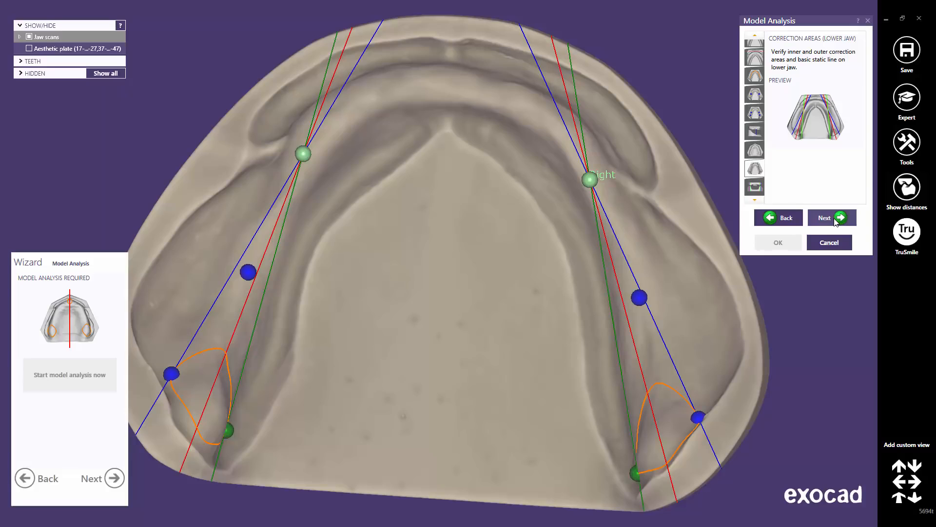
click(835, 219)
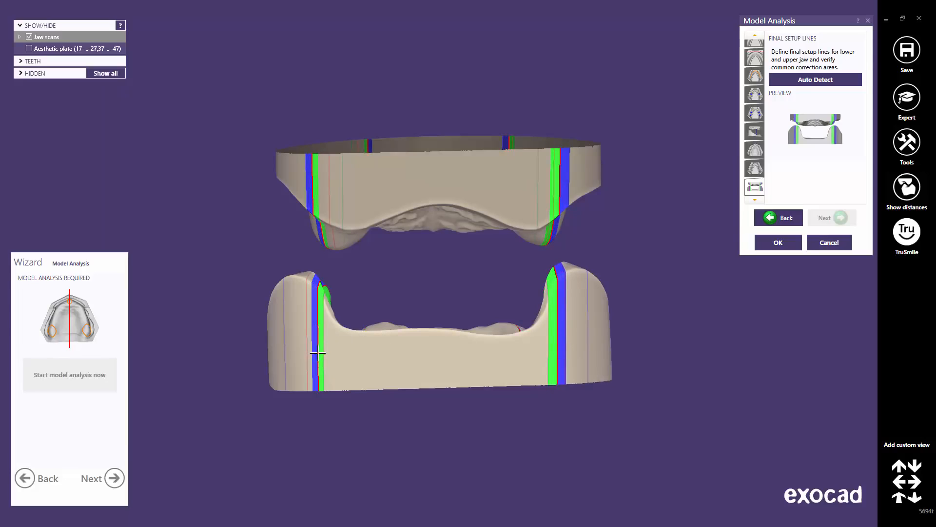
Hide the upper jaw scan and turn the lower jaw to show its rear edge
click(19, 37)
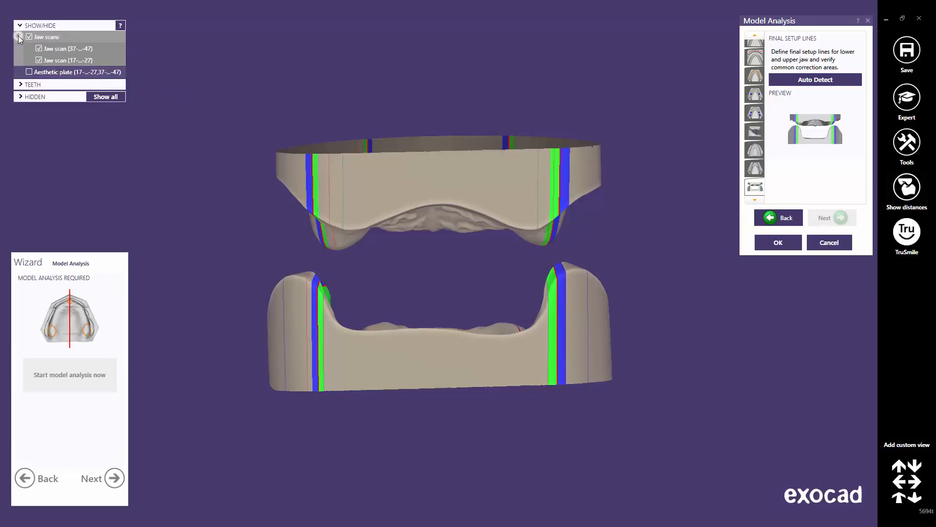
click(39, 60)
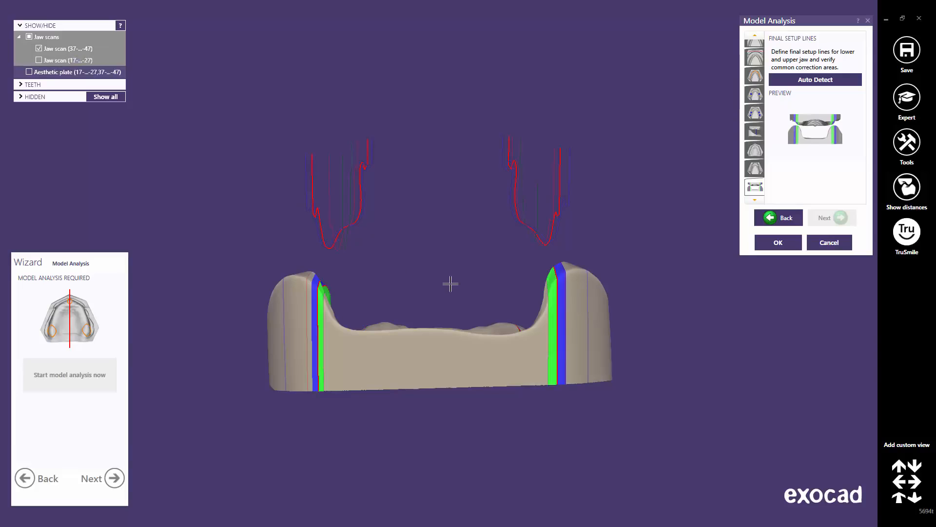
right_drag(450, 289, 450, 288)
scroll(450, 288, up, 3)
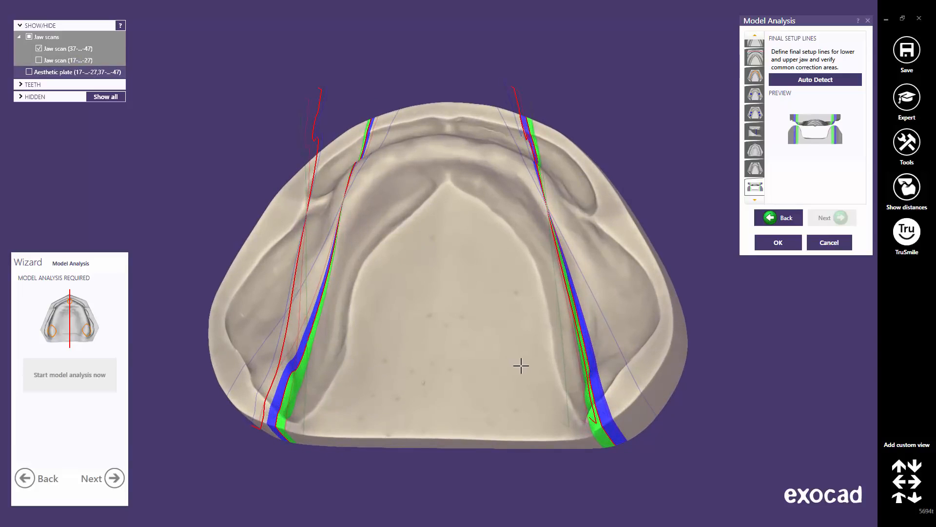
scroll(521, 366, up, 1)
right_drag(554, 427, 554, 428)
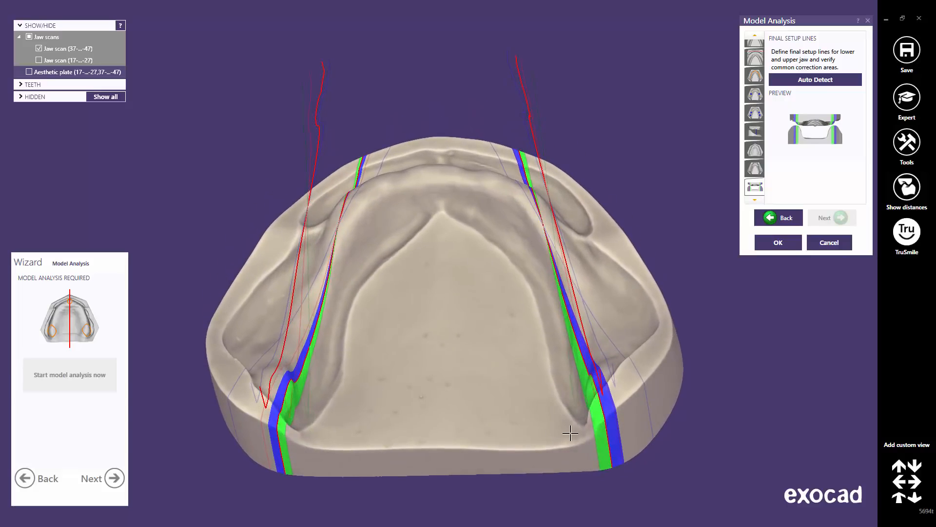
Drag the lower jaw's right and left setup lines, then show the upper scan from the front
drag(609, 437, 614, 440)
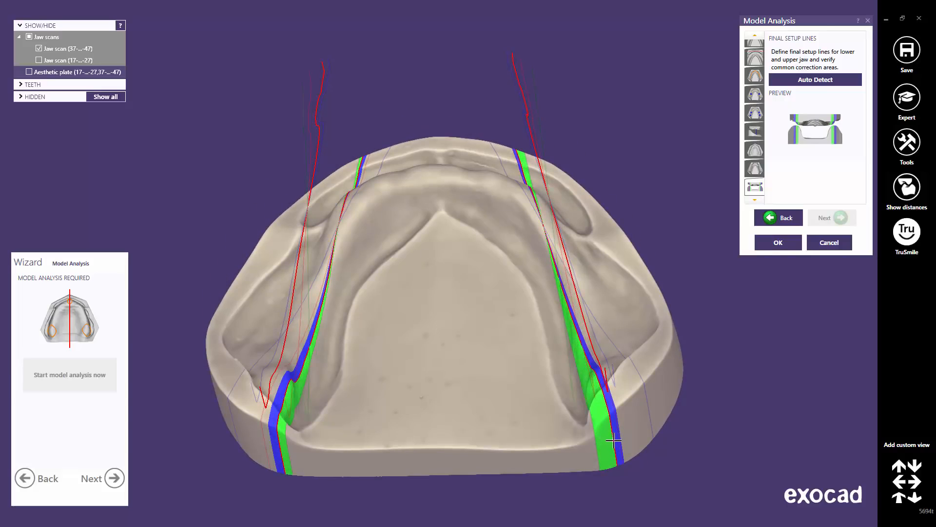
drag(274, 438, 274, 440)
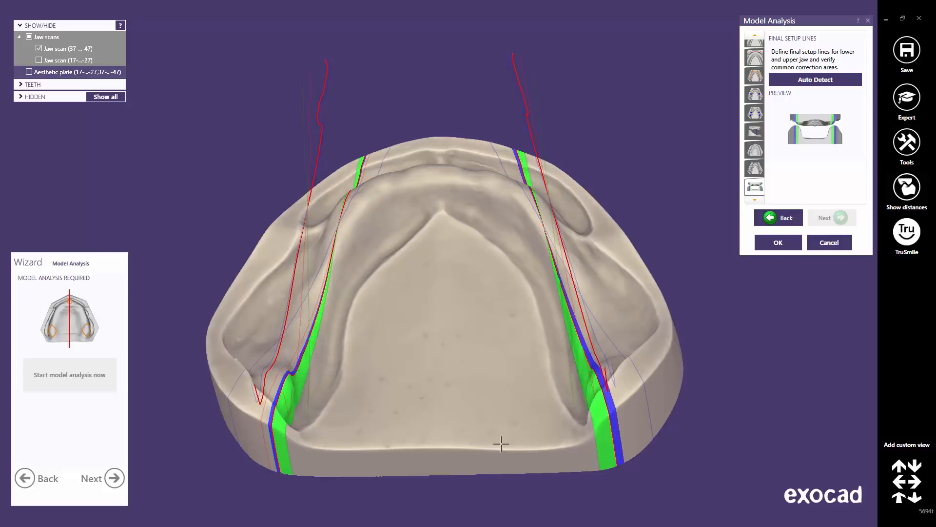
click(898, 498)
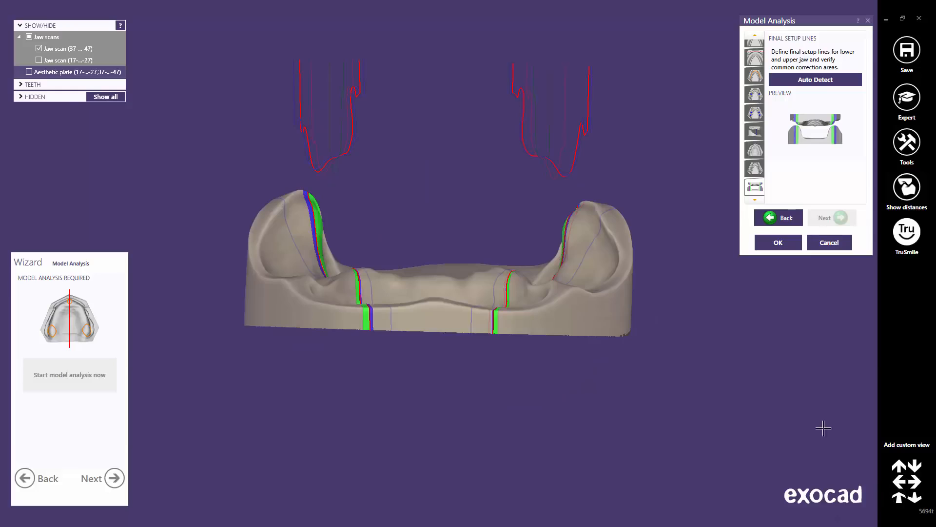
click(39, 60)
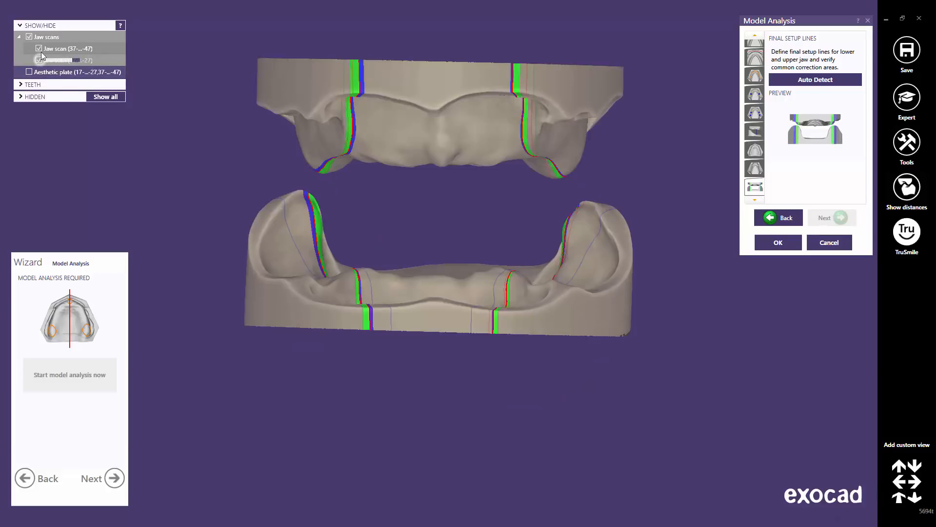
Hide the lower jaw scan and shift the upper jaw's right setup line
click(38, 48)
right_drag(428, 225, 432, 236)
middle_drag(433, 237, 441, 346)
right_drag(441, 346, 384, 320)
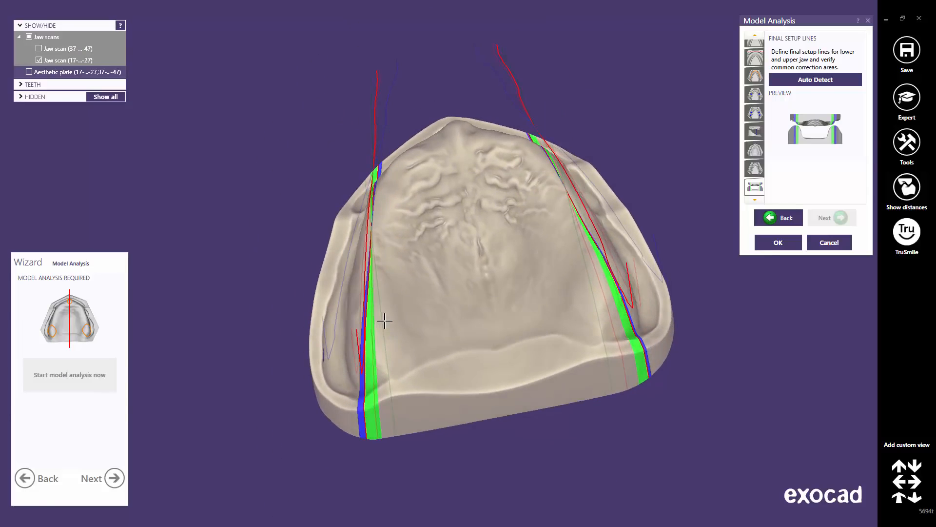
scroll(382, 401, up, 2)
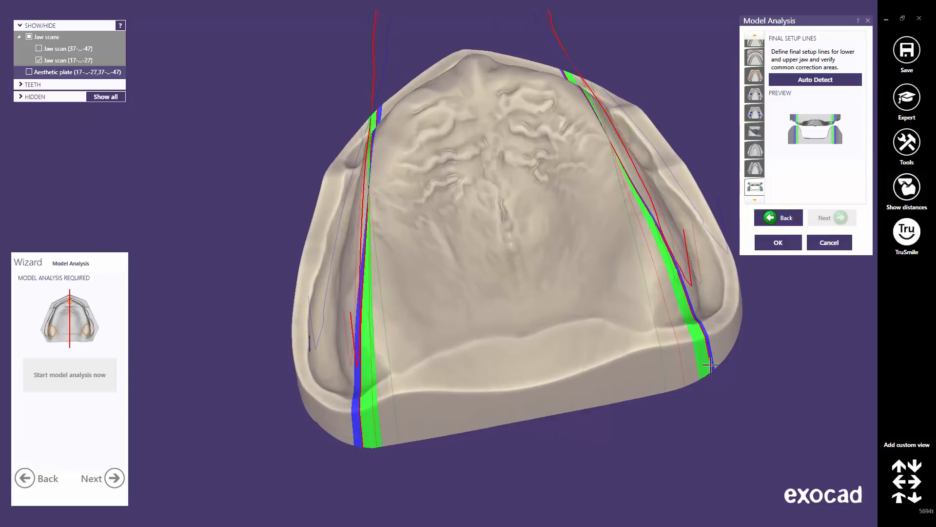
drag(710, 366, 707, 366)
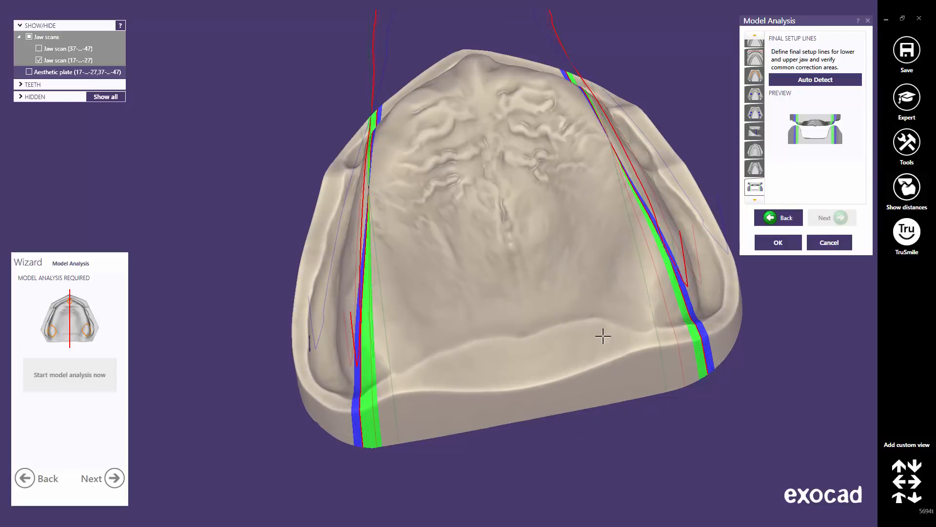
Recentre the upper jaw view and accept the final setup lines with OK
middle_click(591, 314)
scroll(556, 287, down, 4)
middle_drag(486, 275, 546, 335)
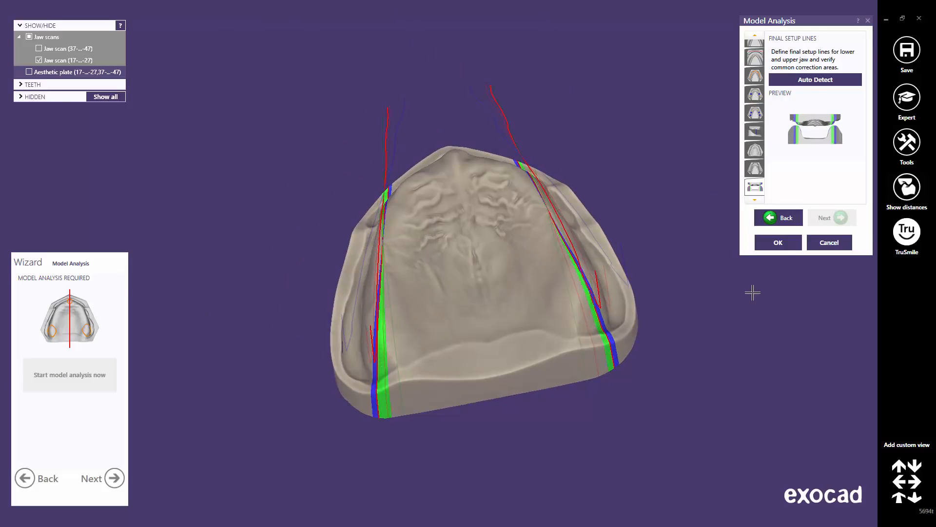
click(783, 243)
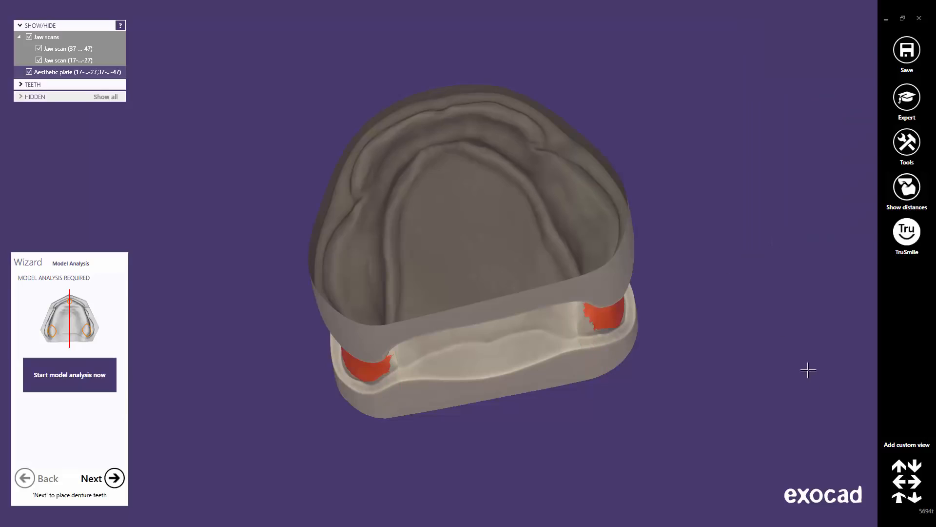
Show both jaws from the front and advance to Denture Tooth Placement
click(899, 497)
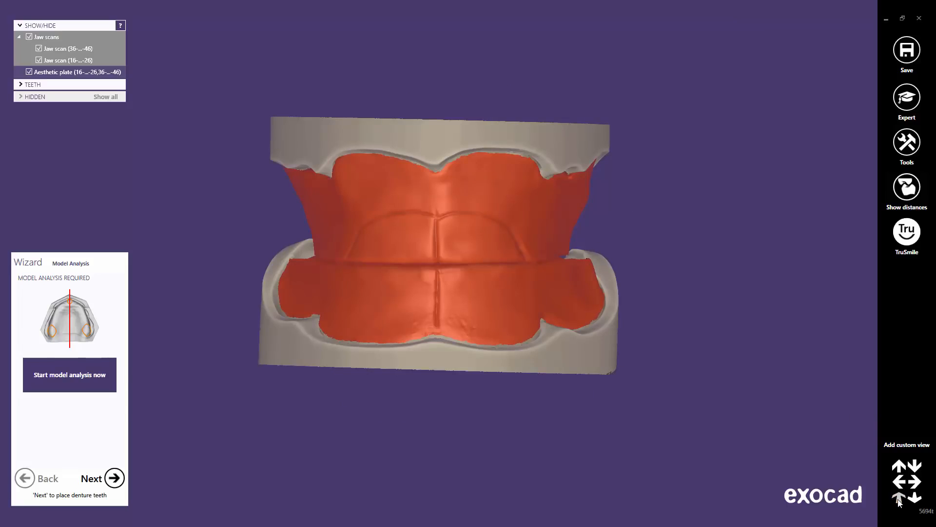
click(114, 479)
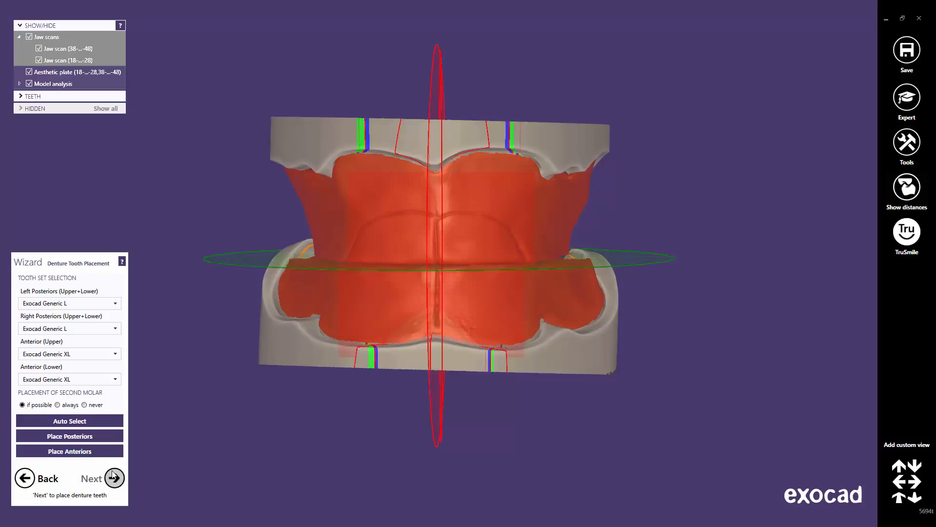
Hide the aesthetic plate and Auto Select Exocad Generic L posteriors with XL anteriors
click(29, 72)
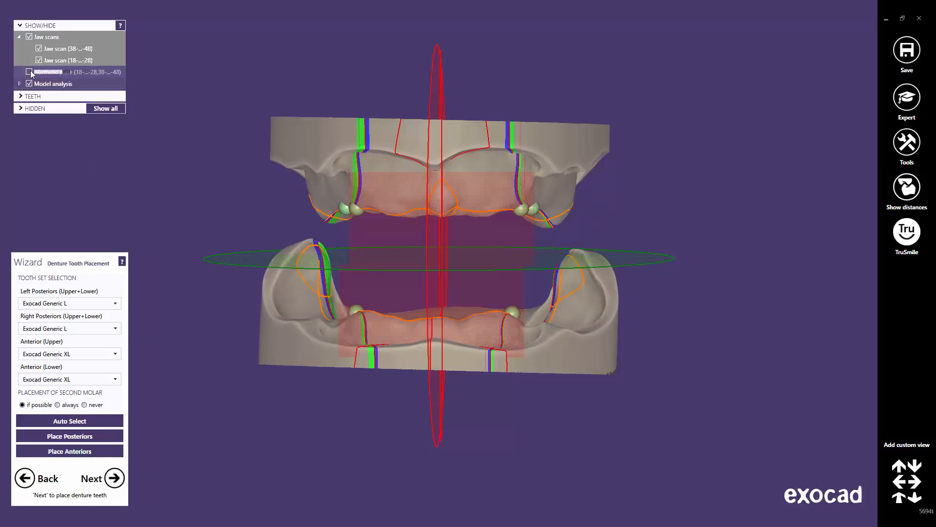
click(116, 305)
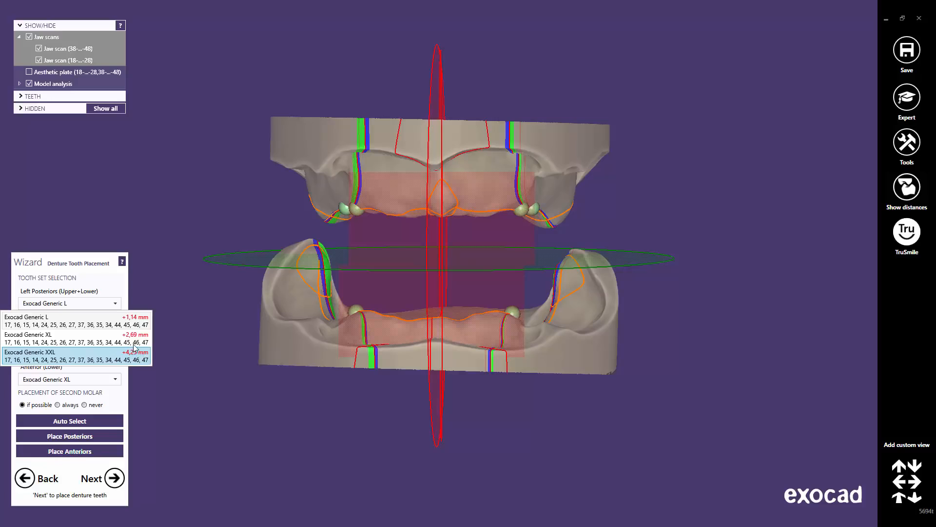
click(135, 338)
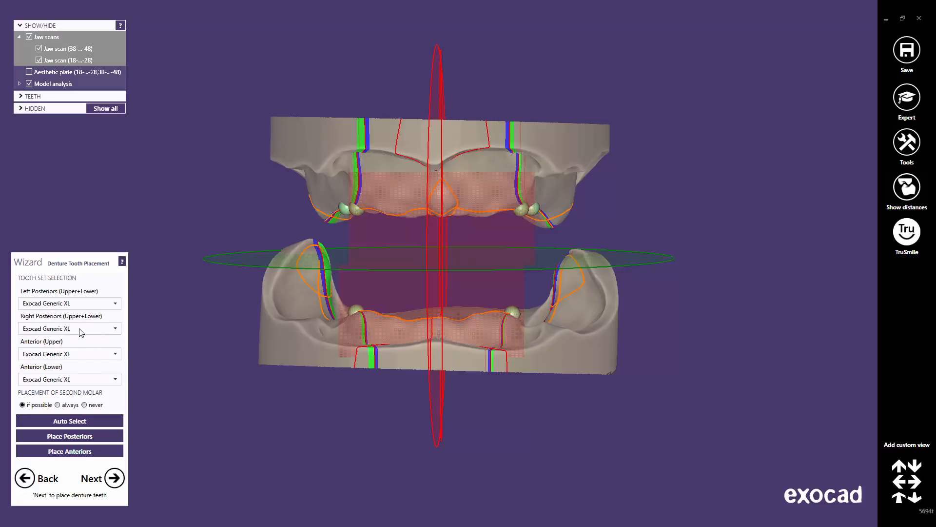
click(115, 355)
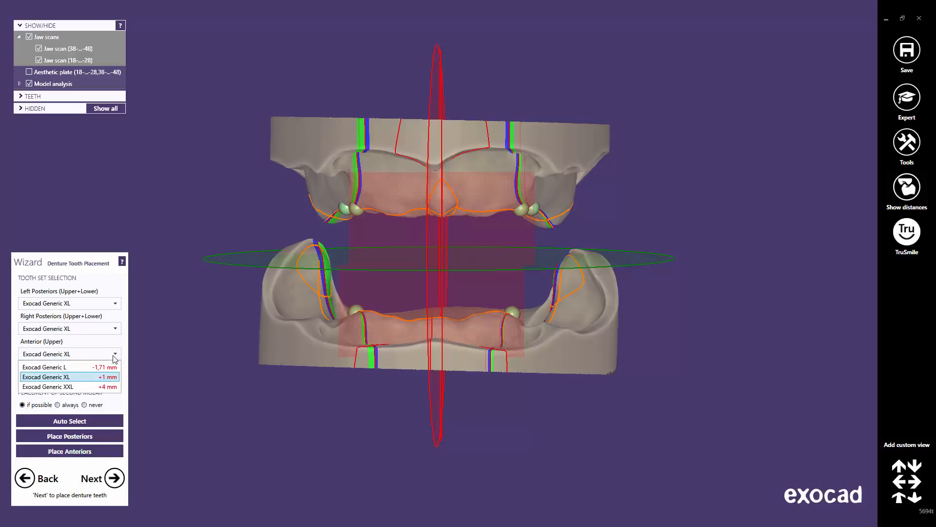
click(107, 386)
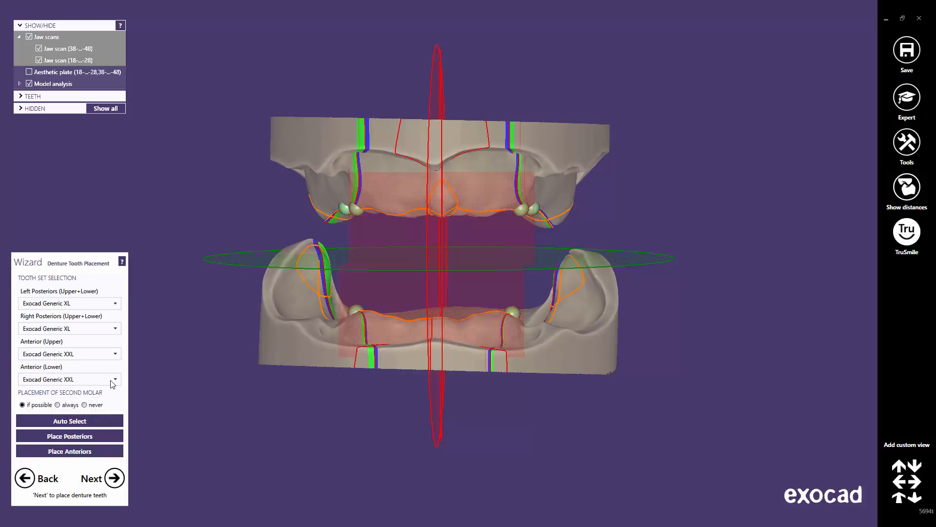
click(111, 380)
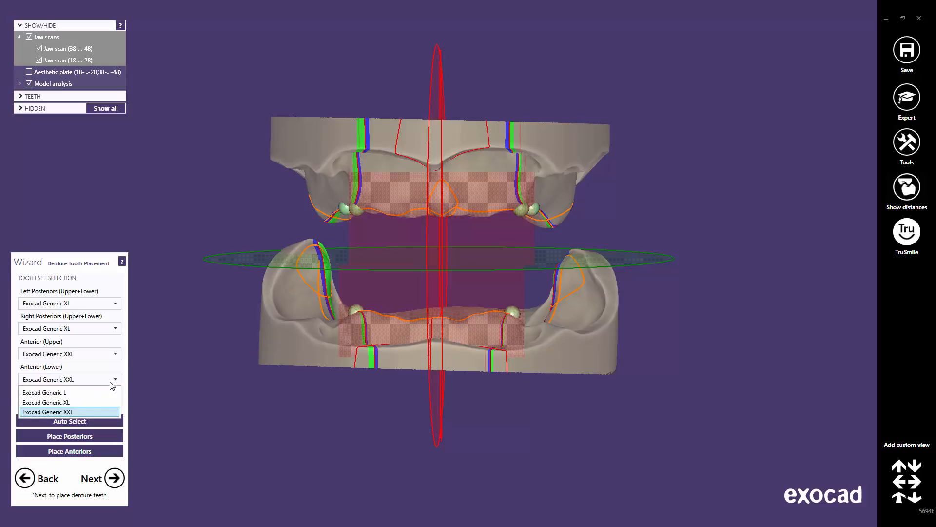
click(94, 390)
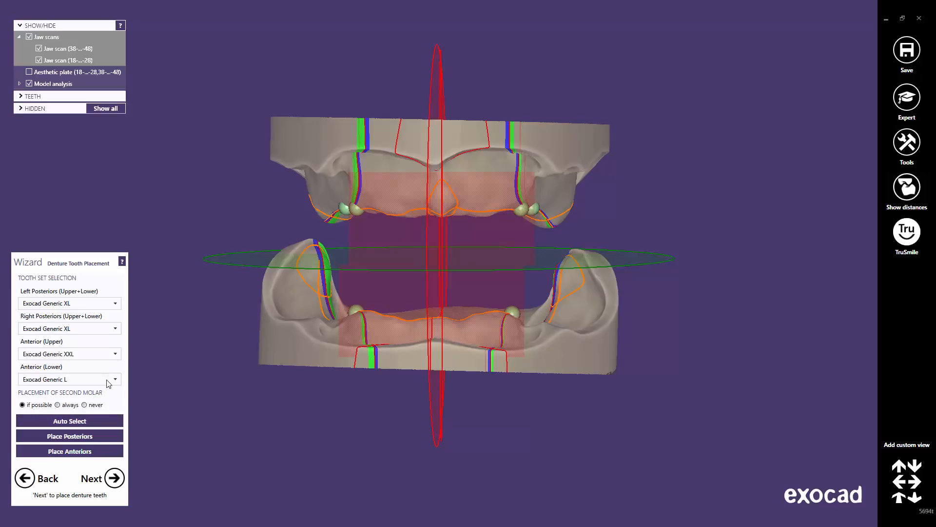
click(80, 422)
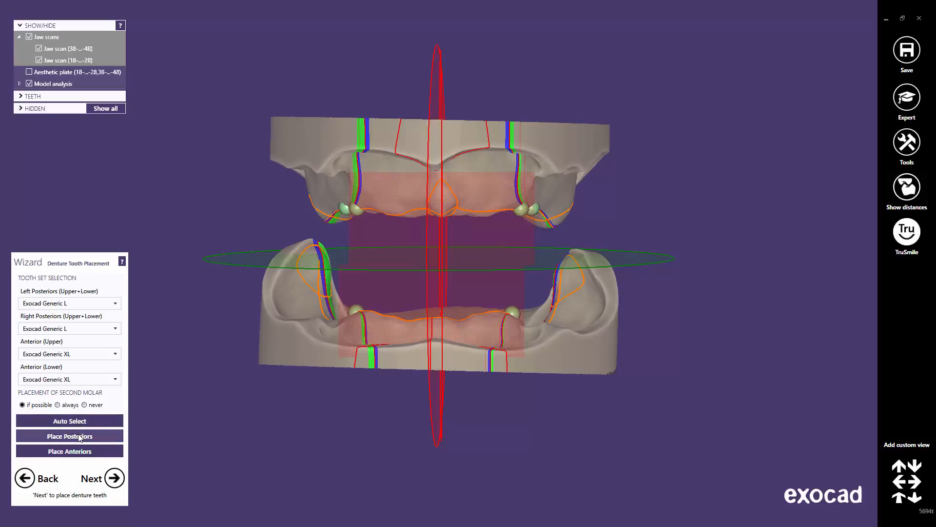
Place posteriors, test second molars 'always', then revert to 'if possible' for 16–26 and 36–46
click(80, 436)
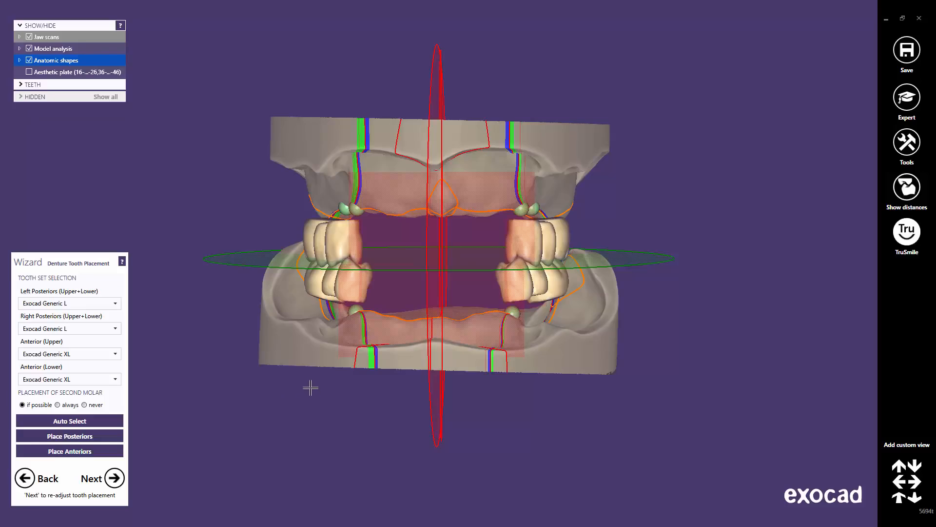
right_drag(309, 387, 356, 343)
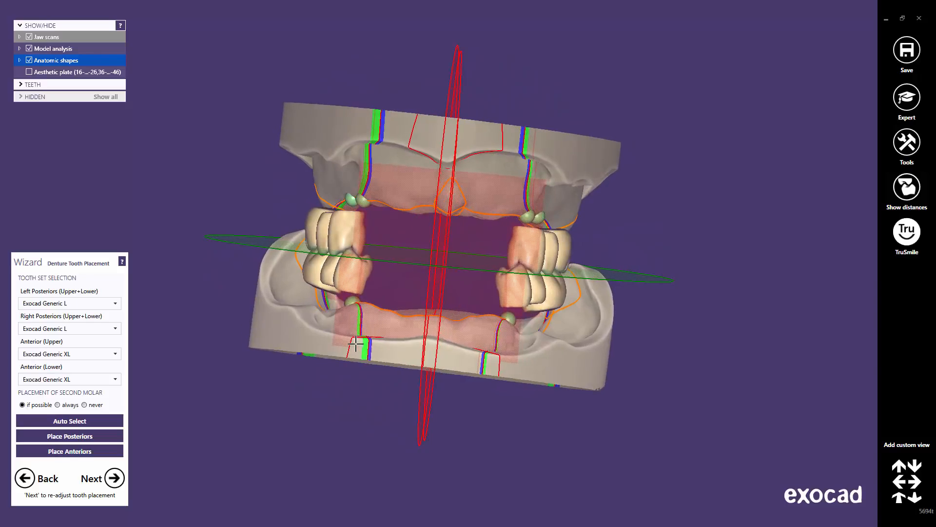
click(58, 405)
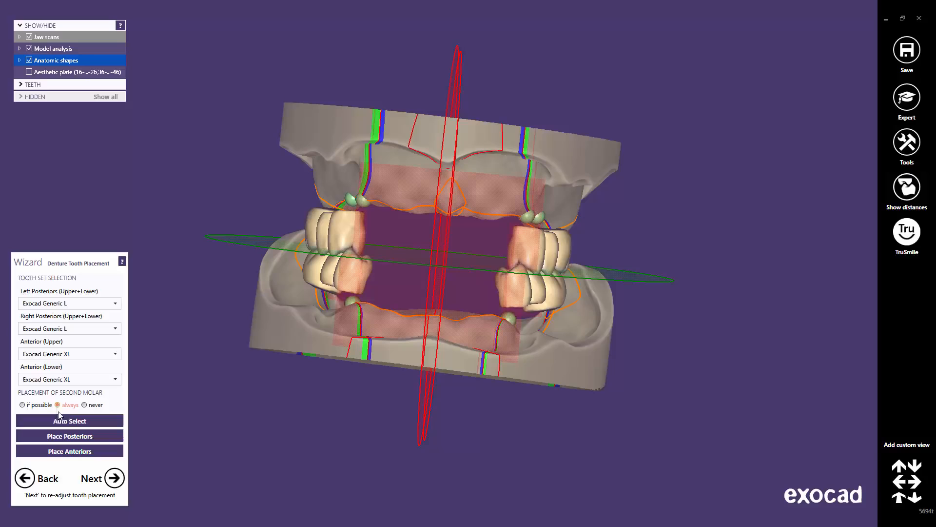
click(61, 439)
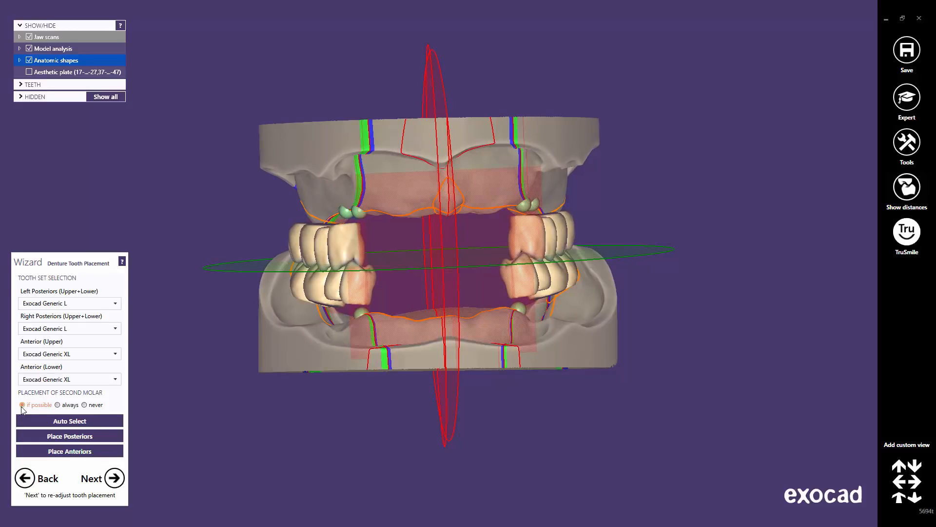
click(72, 437)
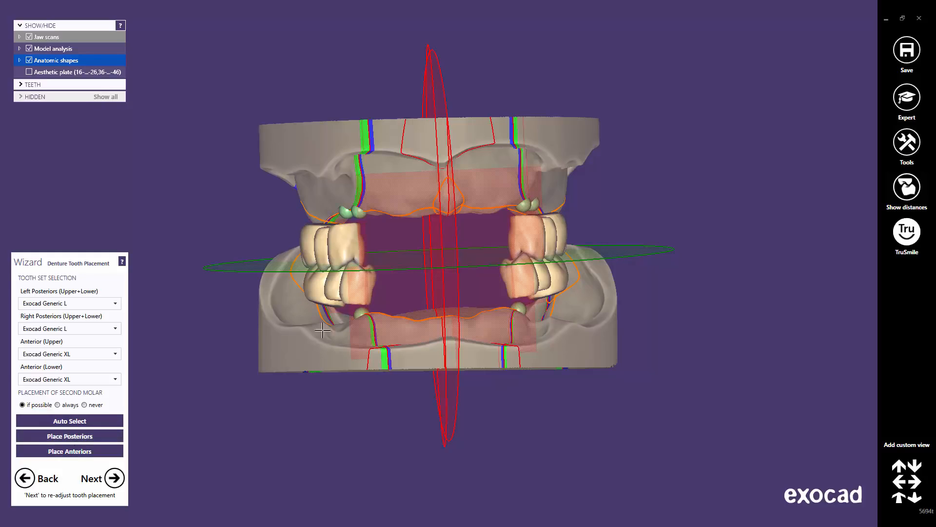
right_drag(323, 330, 371, 316)
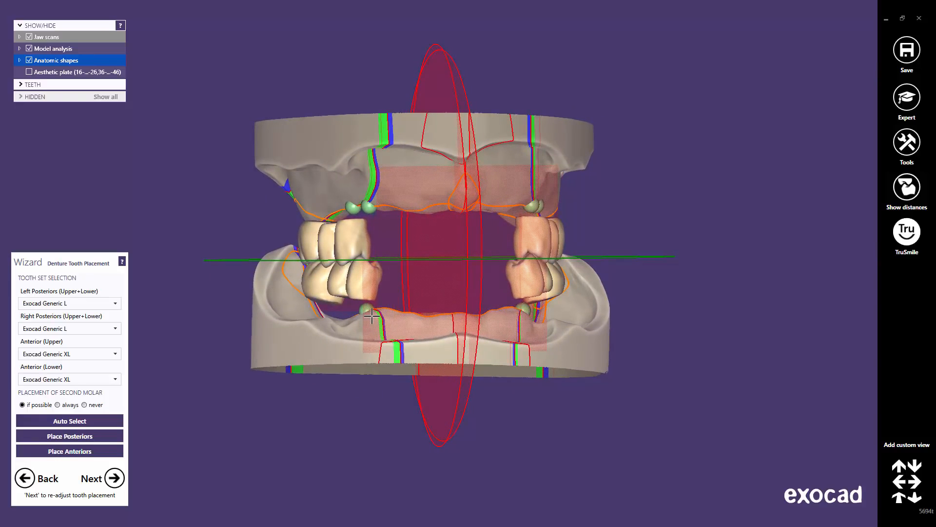
Place the anterior teeth, inspect the full setup, and continue to Tooth placement
click(78, 452)
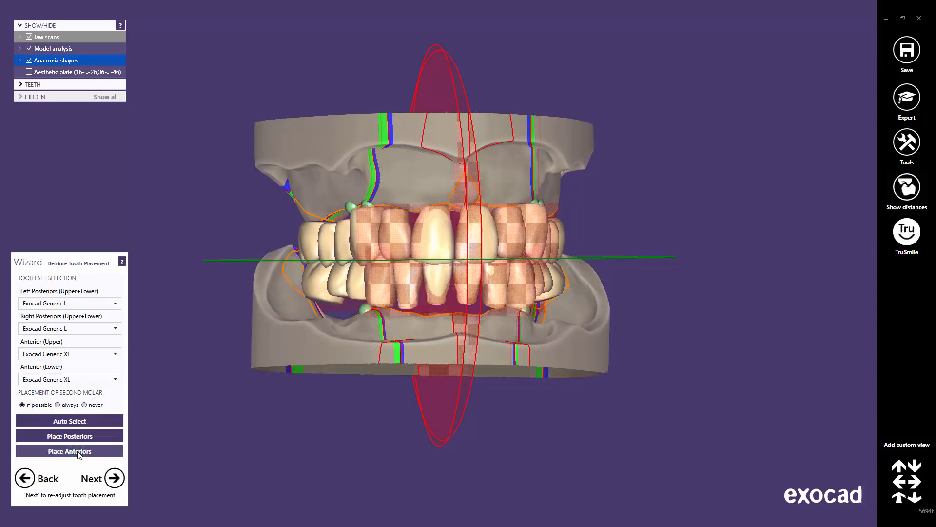
right_drag(328, 395, 431, 337)
scroll(452, 283, up, 5)
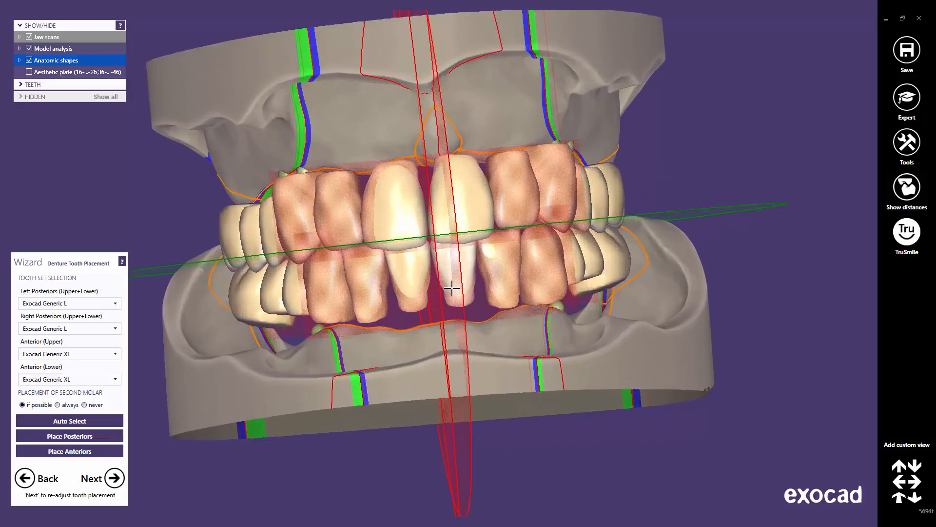
right_drag(455, 276, 444, 276)
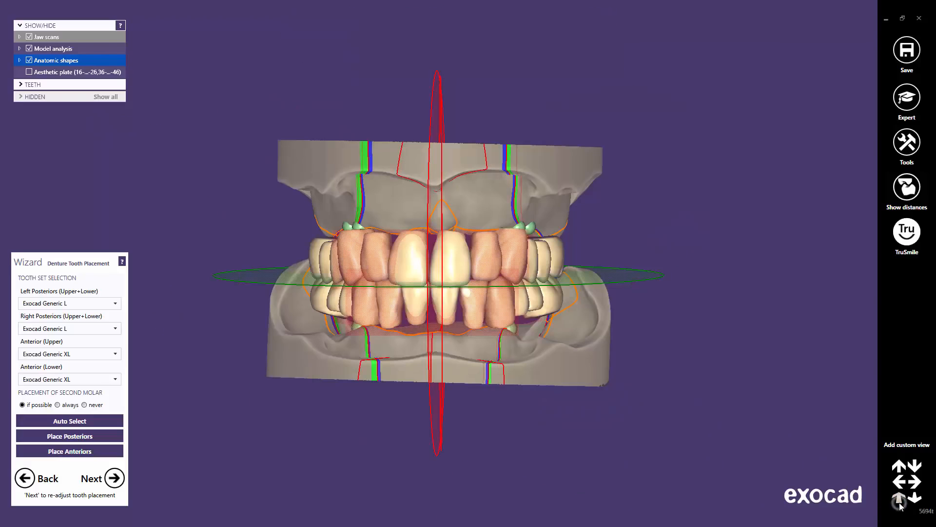
click(900, 502)
click(114, 479)
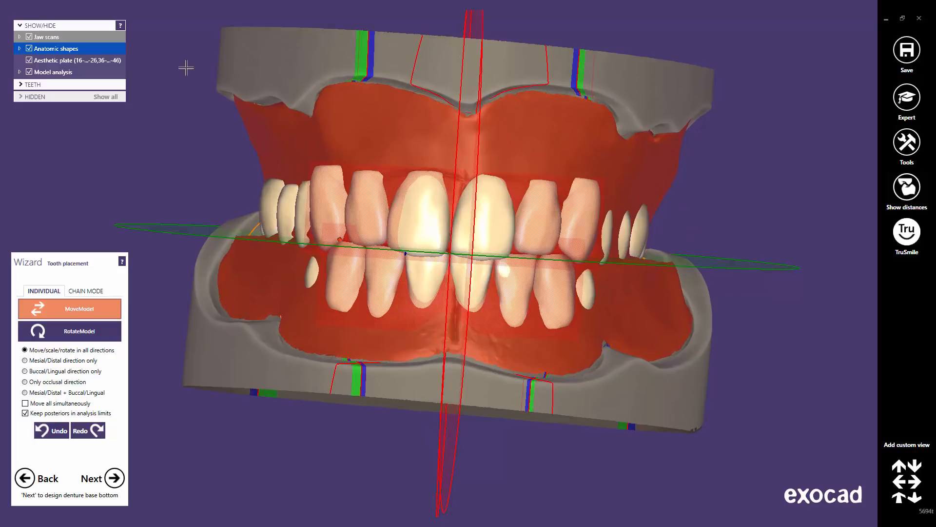
Hide the aesthetic plate and model analysis lines, then view the jaws from the side
click(29, 61)
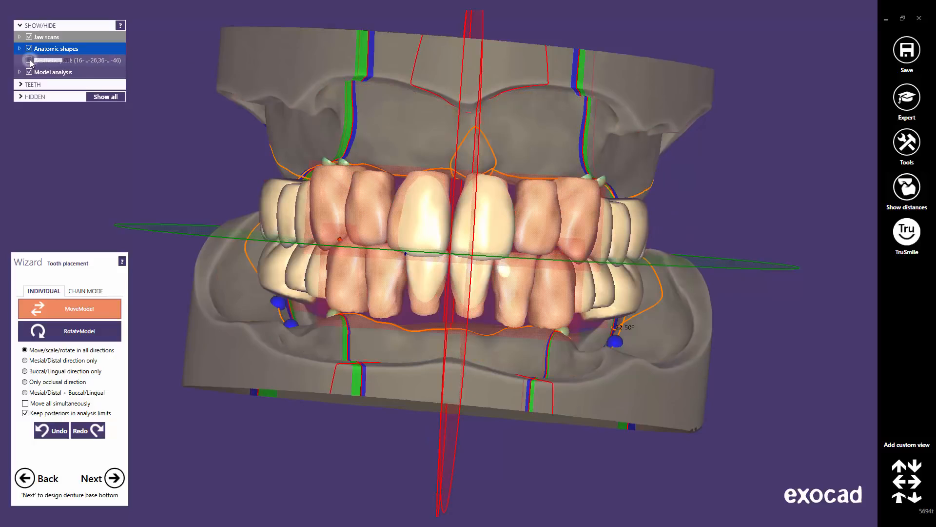
click(29, 71)
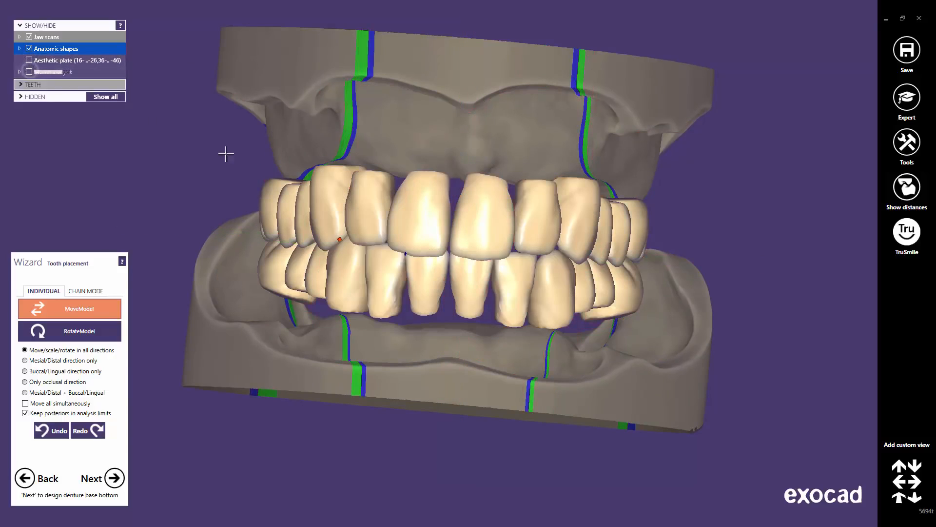
right_drag(491, 269, 512, 279)
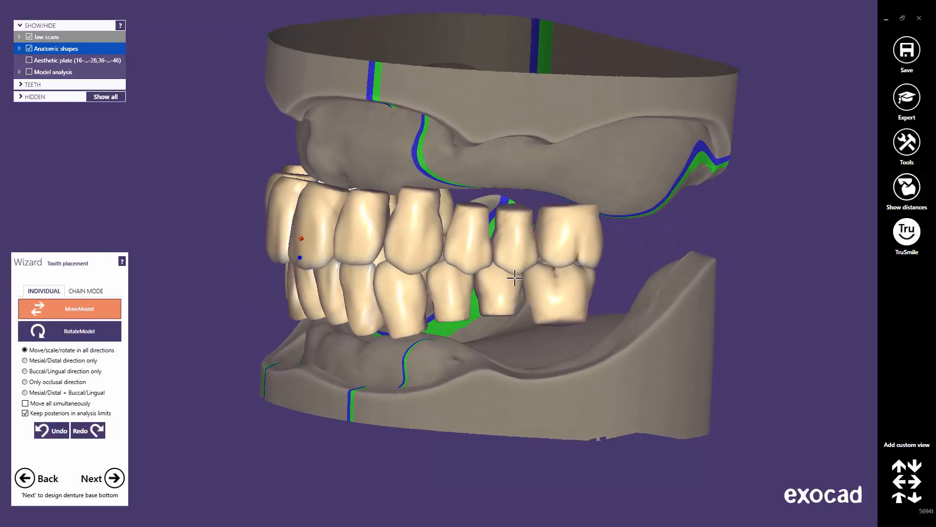
scroll(513, 267, up, 2)
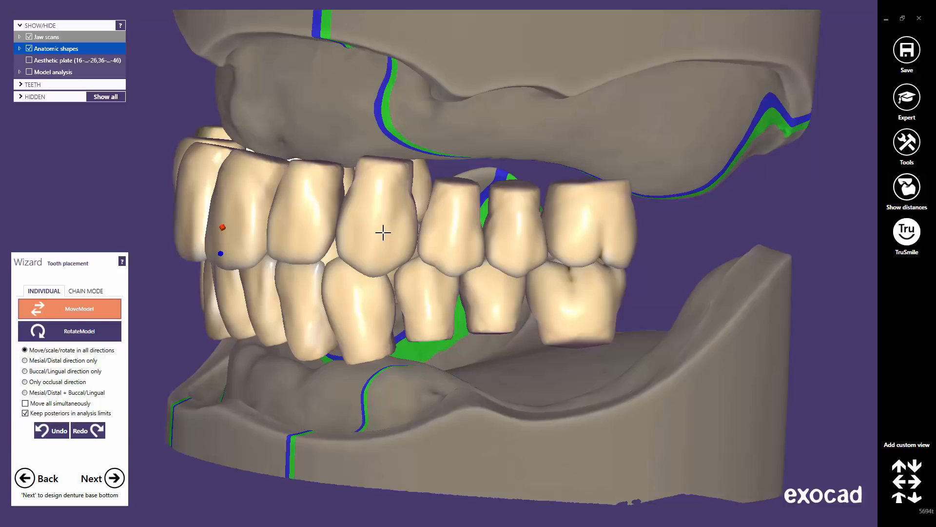
Try repositioning the upper canine twice, undoing each move
drag(383, 233, 369, 231)
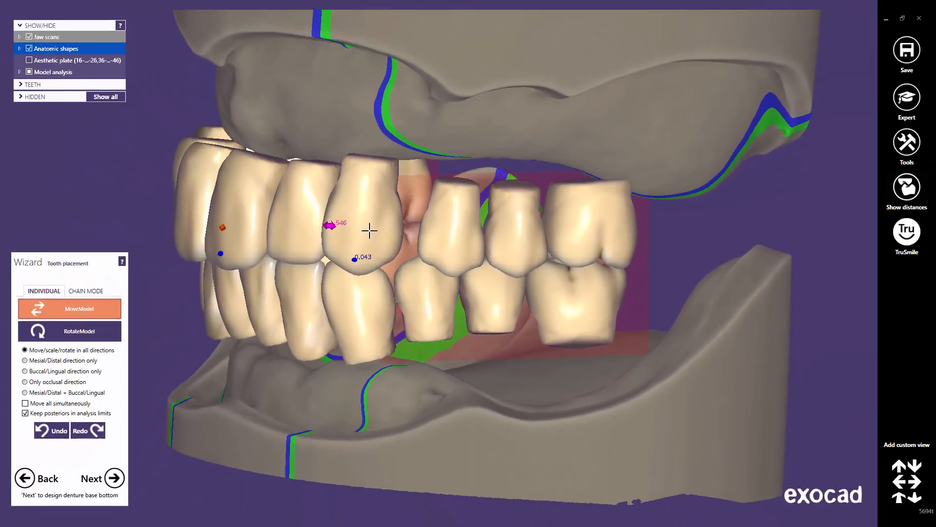
mouse_move(369, 231)
mouse_down()
mouse_move(406, 234)
mouse_move(370, 236)
mouse_up()
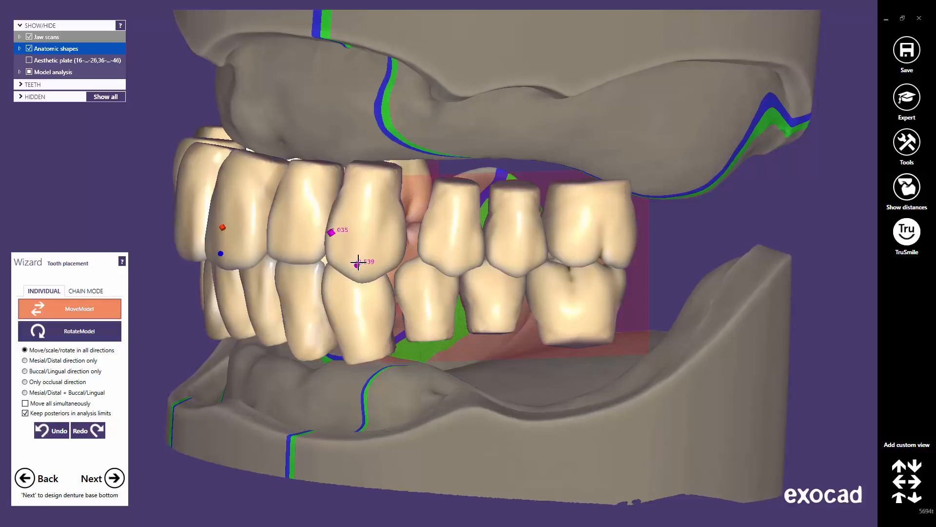
click(51, 430)
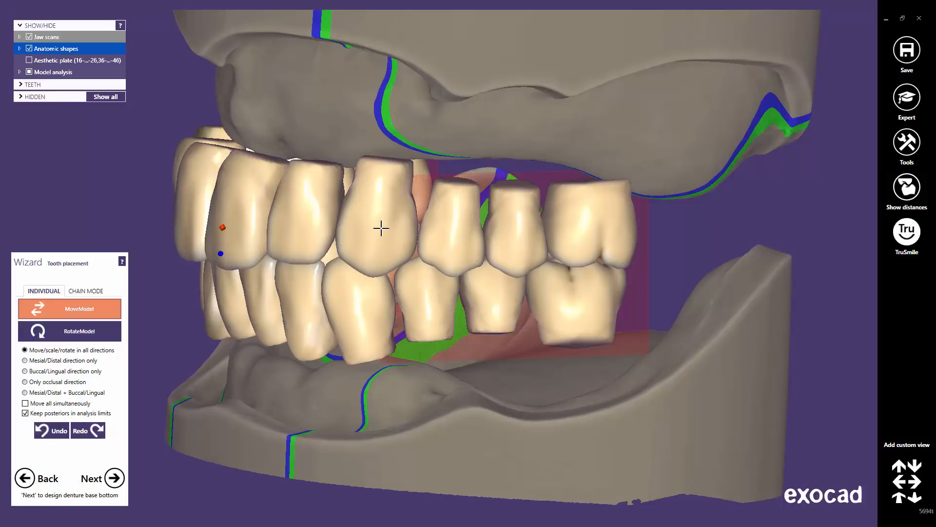
mouse_move(380, 224)
mouse_down()
mouse_move(378, 238)
mouse_move(383, 209)
mouse_move(378, 235)
mouse_up()
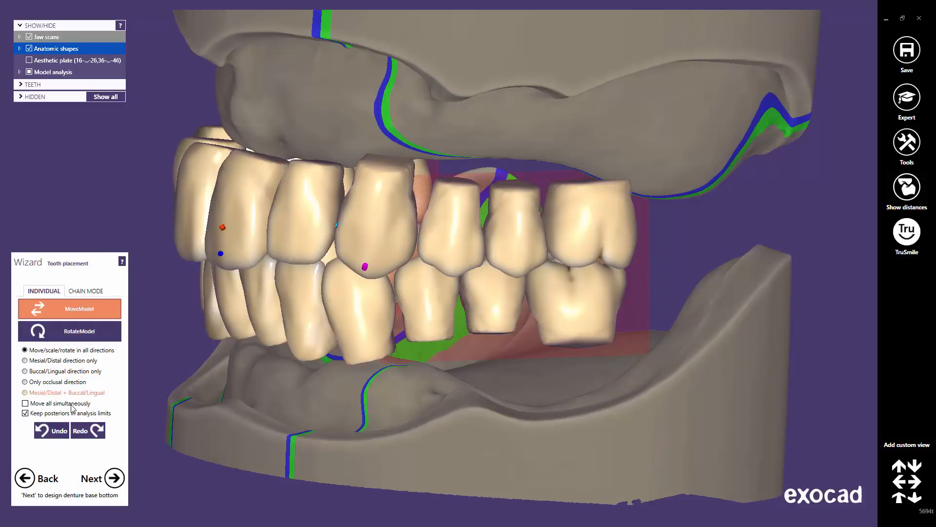
click(56, 430)
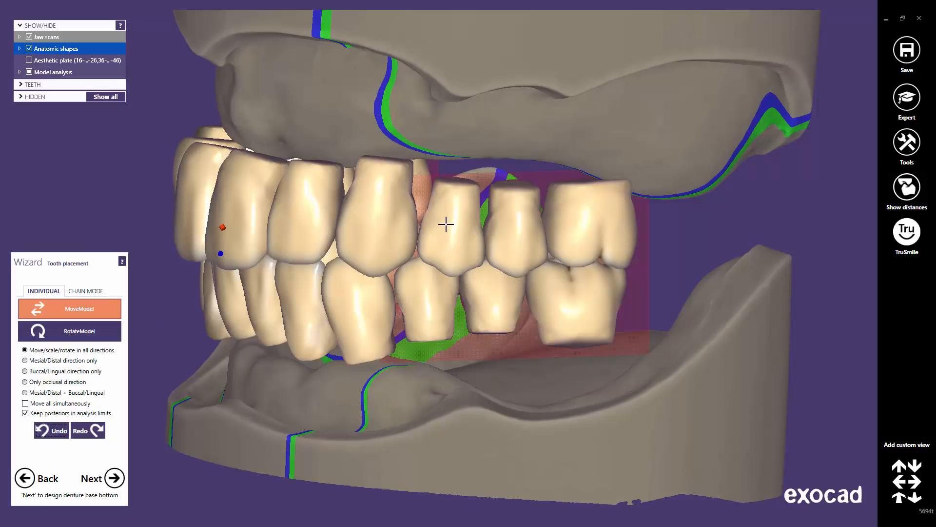
Try shifting the posterior teeth, undo each move, and enable 'Keep posteriors in analysis limits'
mouse_move(446, 230)
mouse_down()
mouse_move(490, 234)
mouse_move(449, 232)
mouse_up()
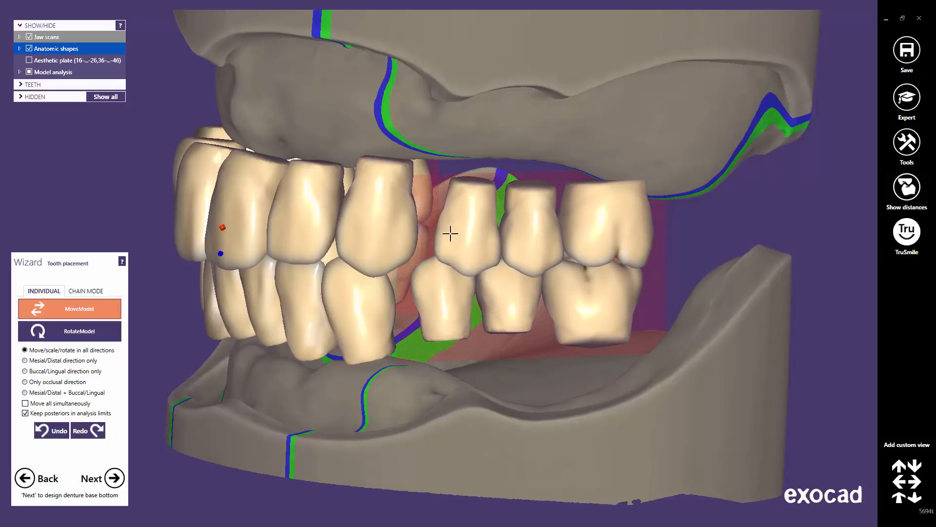
click(51, 433)
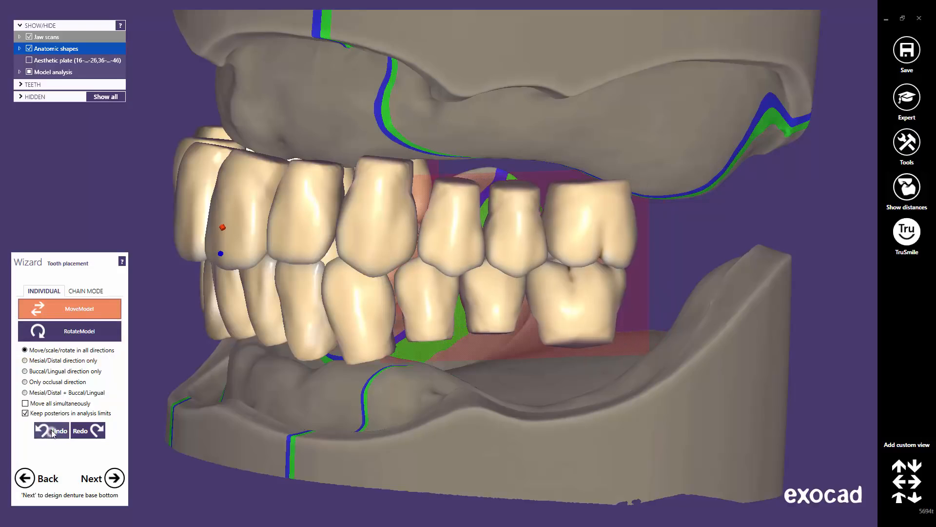
right_drag(374, 357, 374, 359)
scroll(606, 299, up, 5)
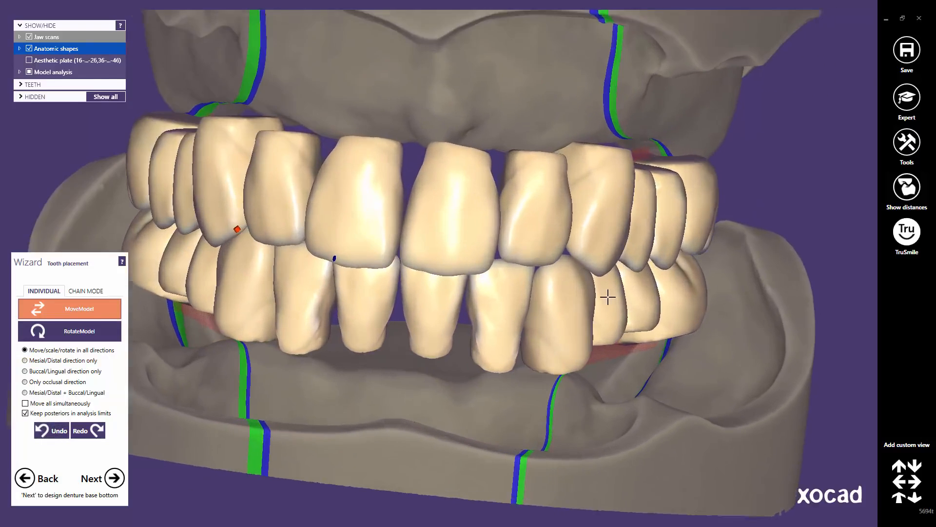
mouse_move(720, 214)
mouse_down()
mouse_move(761, 223)
mouse_move(712, 218)
mouse_move(761, 224)
mouse_up()
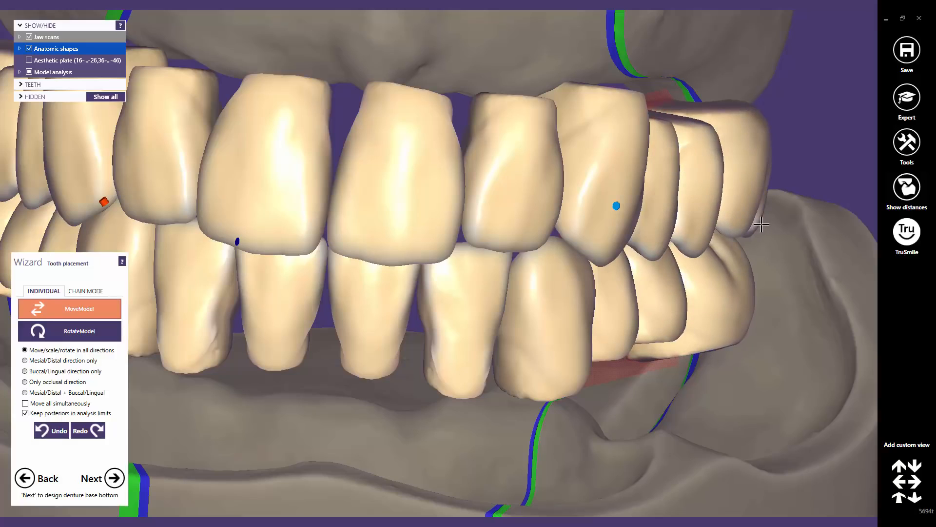
click(53, 432)
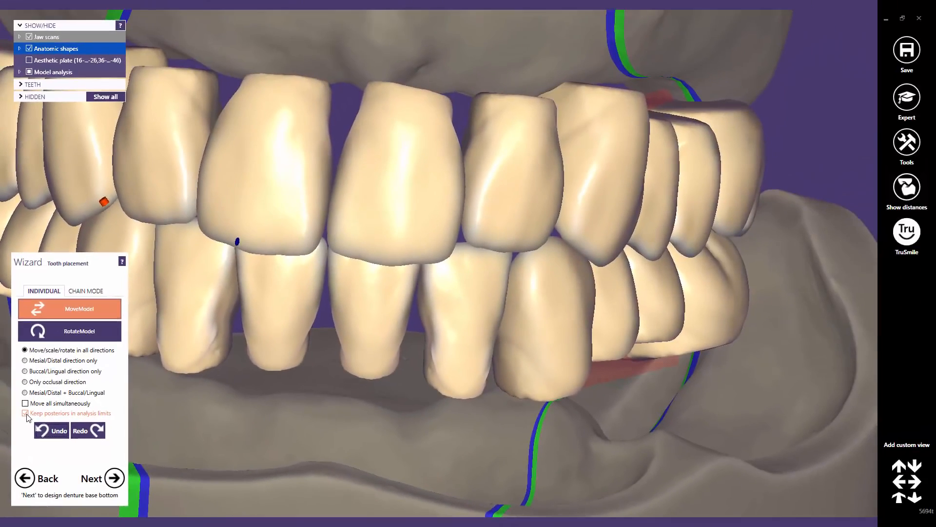
drag(638, 305, 671, 308)
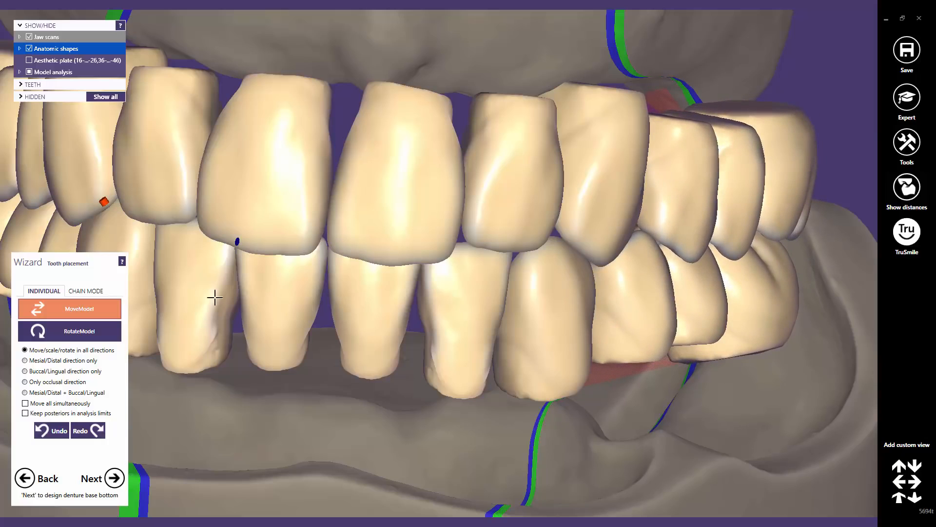
click(50, 431)
click(50, 432)
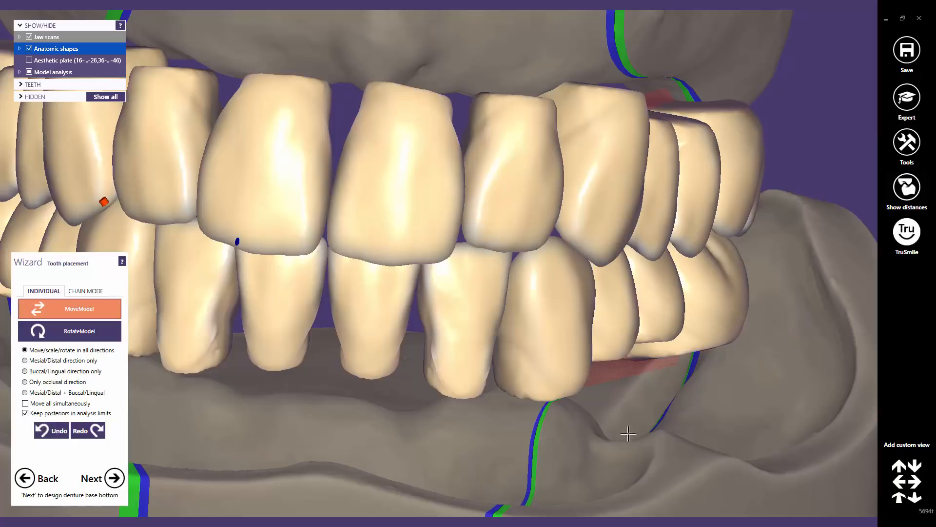
Switch to Chain Mode, hide the lower teeth, and look down onto the upper arch
click(898, 499)
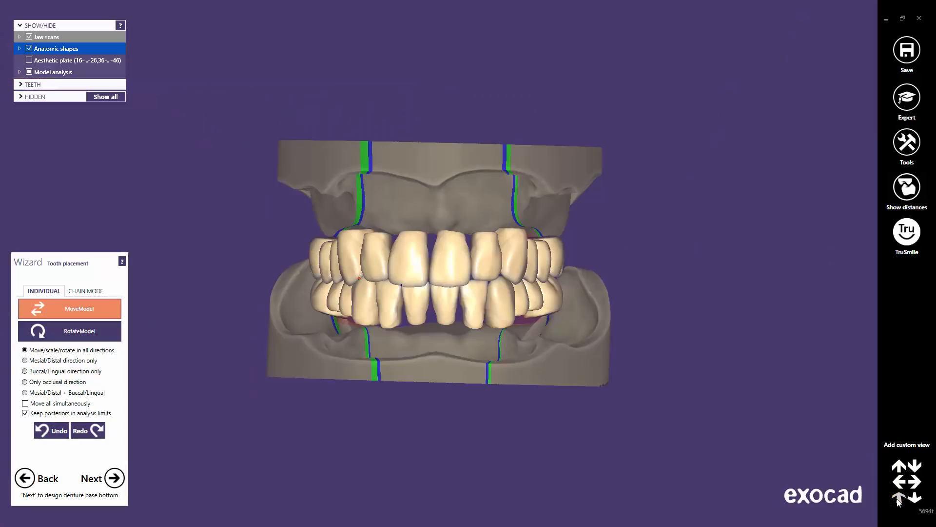
click(74, 290)
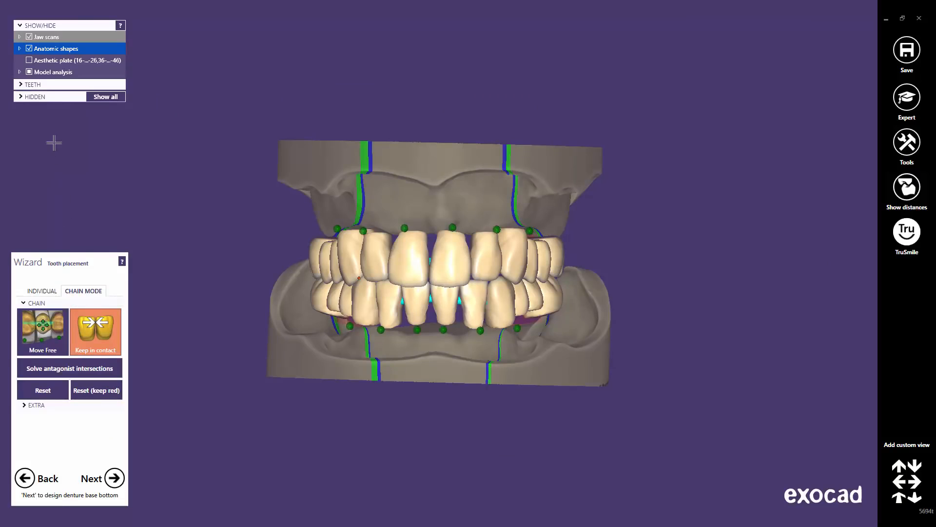
click(24, 84)
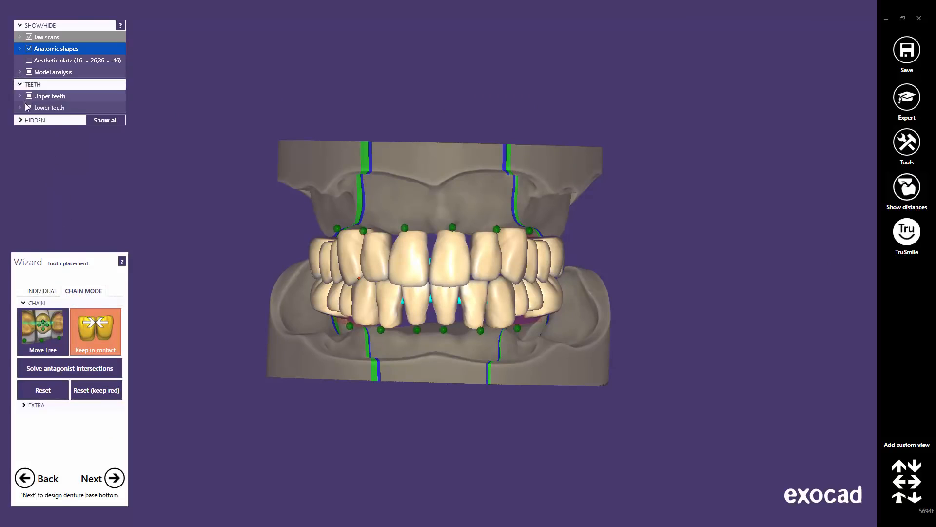
click(28, 108)
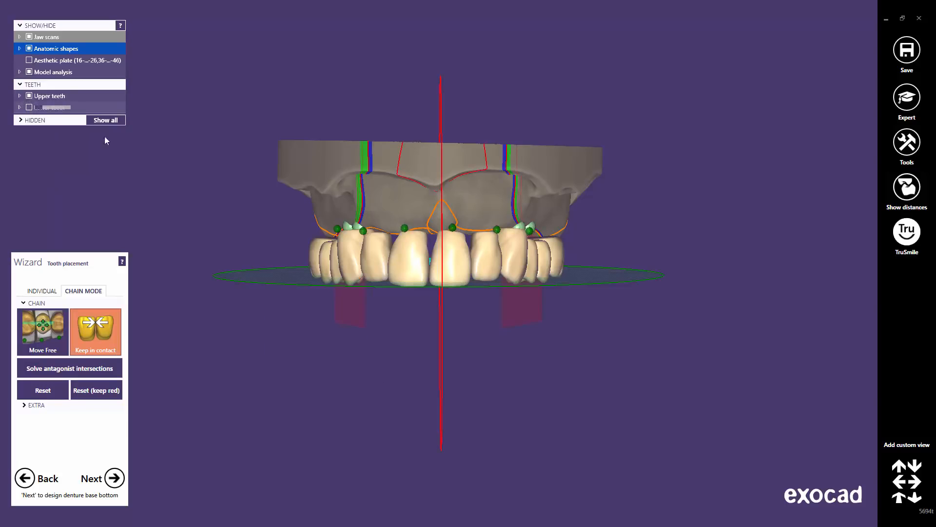
right_drag(405, 372, 463, 280)
middle_drag(462, 280, 512, 303)
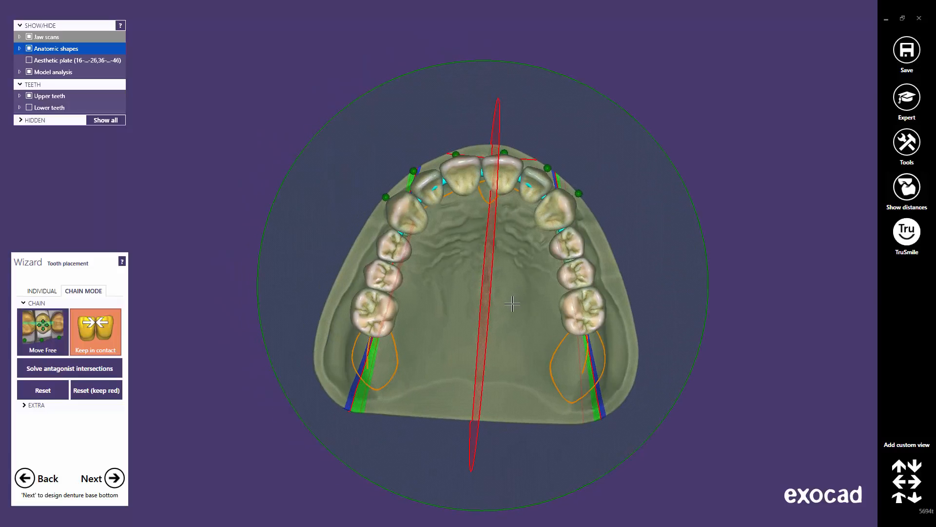
scroll(512, 303, up, 2)
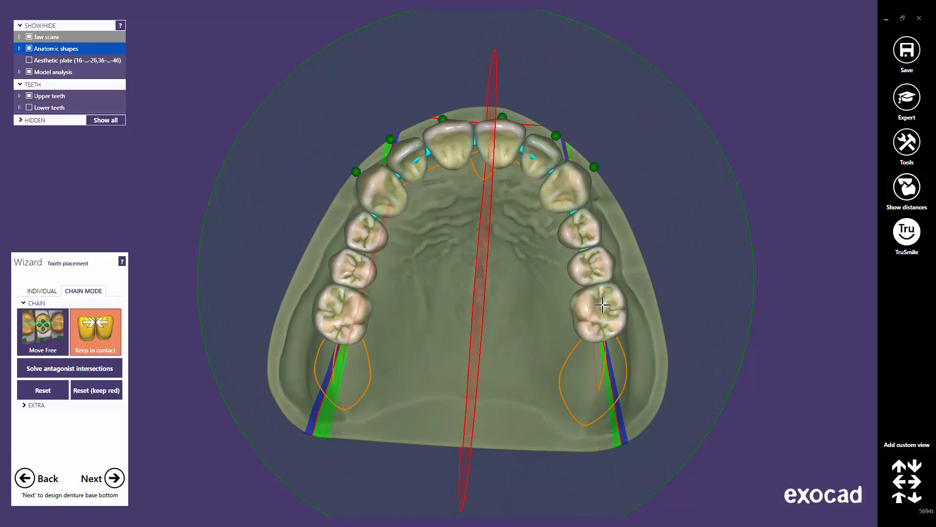
Drag the upper chain's right side, left canine, and both premolars into place
drag(602, 305, 606, 319)
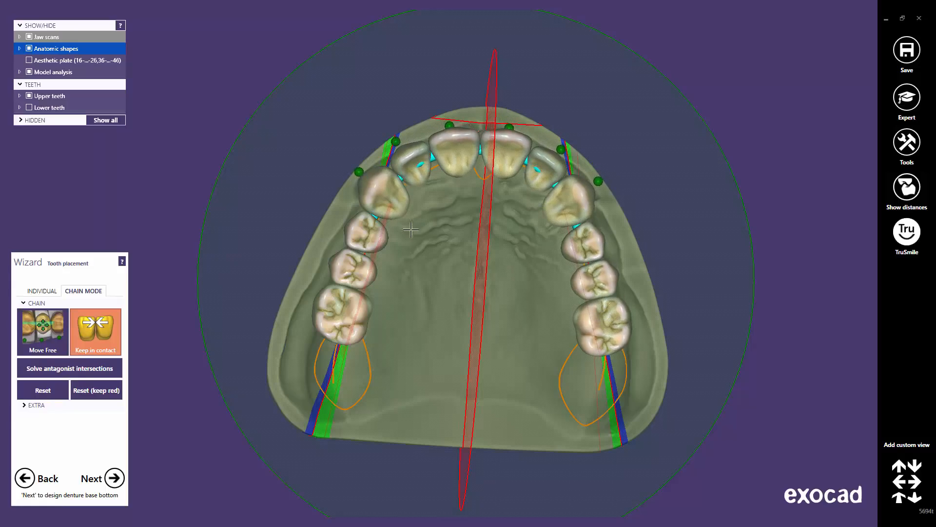
drag(388, 182, 390, 182)
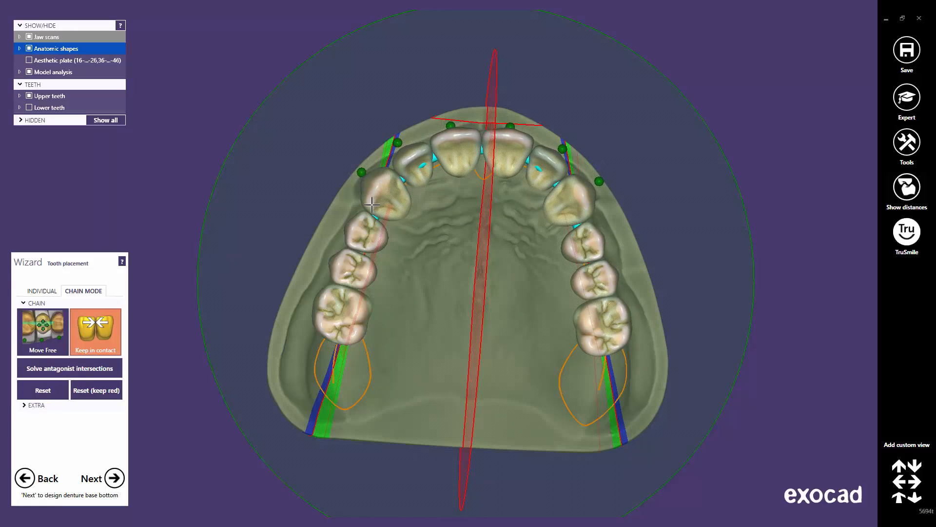
click(43, 292)
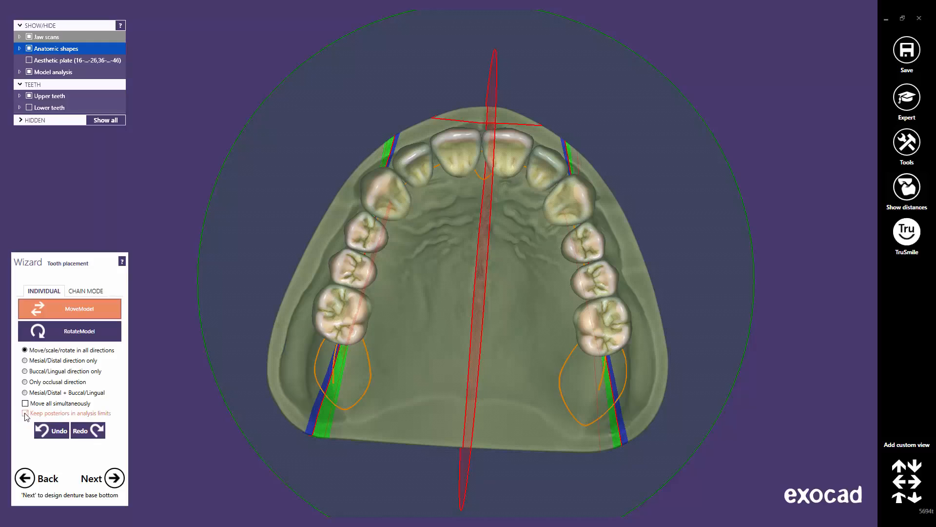
click(84, 290)
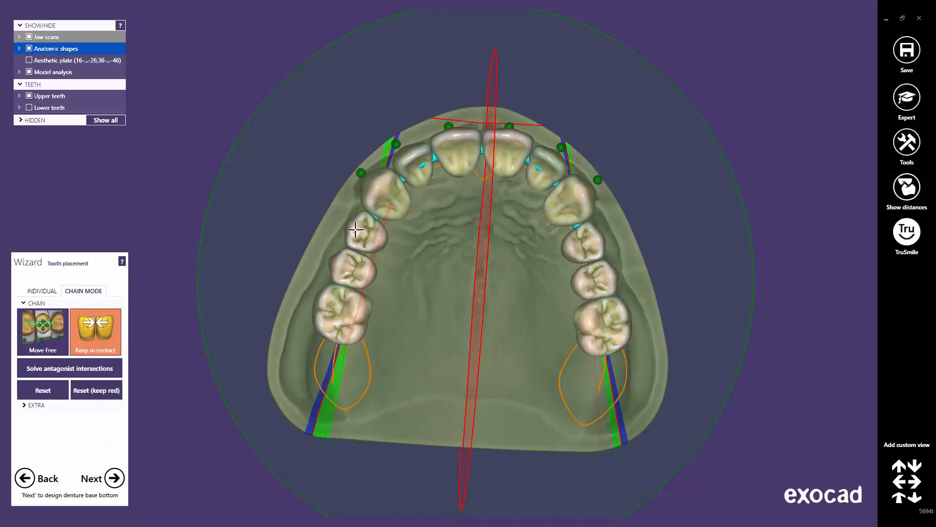
drag(355, 229, 356, 229)
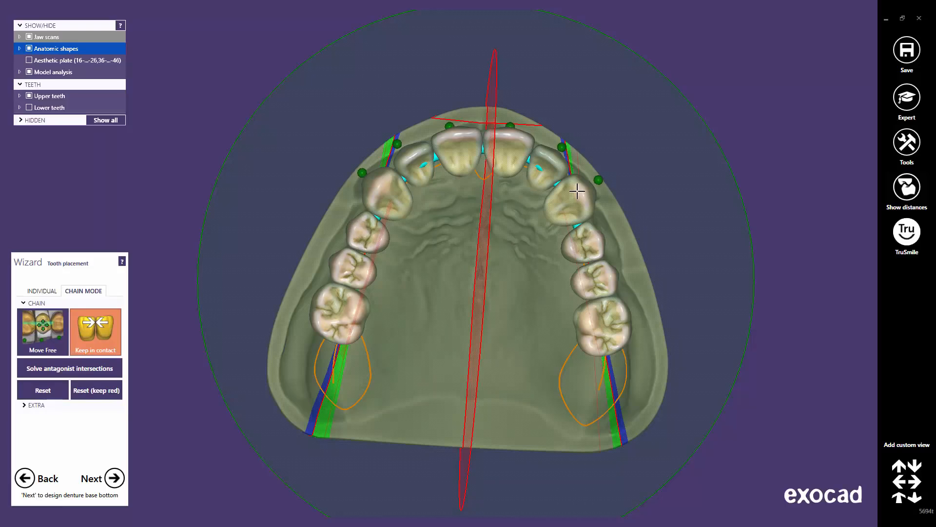
drag(578, 237, 582, 246)
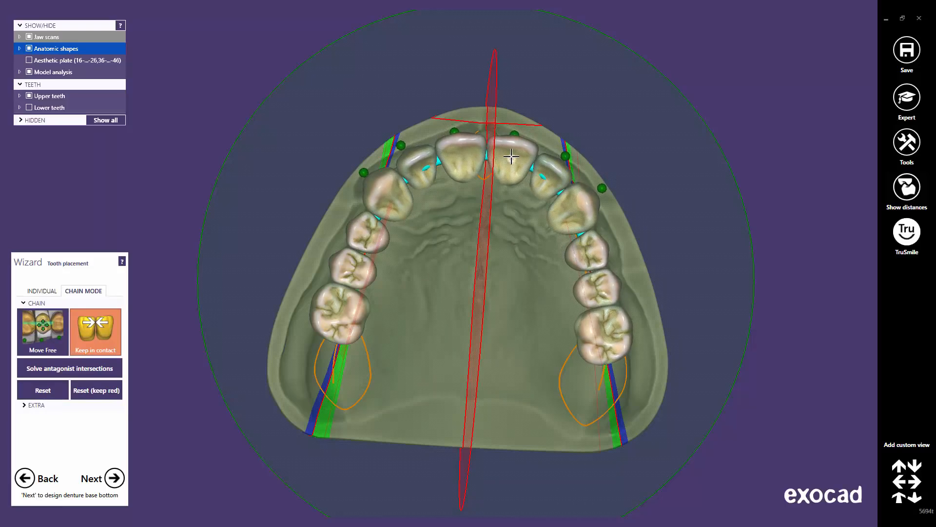
Lock the central incisor point, adjust both posterior chains, and turn off keeping teeth in contact
right_drag(510, 192, 458, 189)
drag(392, 201, 394, 202)
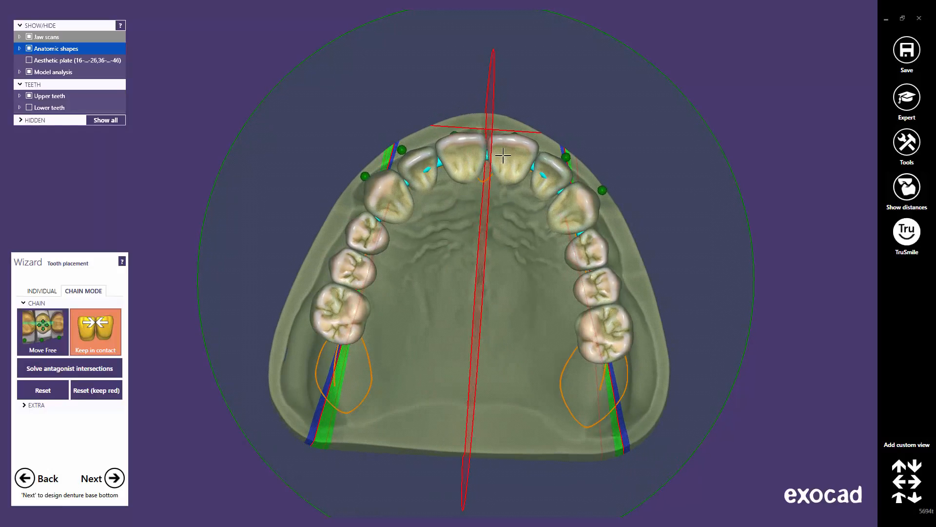
right_drag(503, 155, 478, 171)
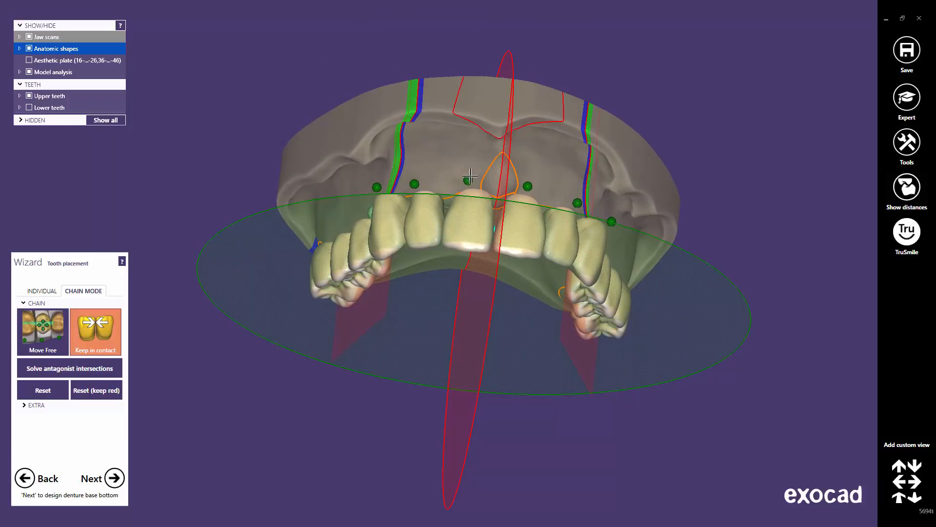
click(527, 186)
right_drag(472, 266, 453, 270)
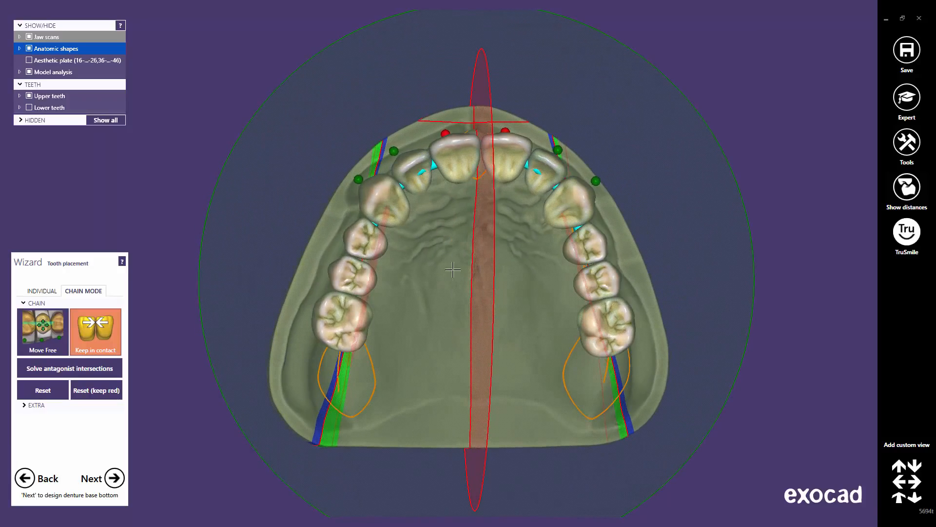
drag(361, 326, 365, 328)
drag(589, 327, 587, 330)
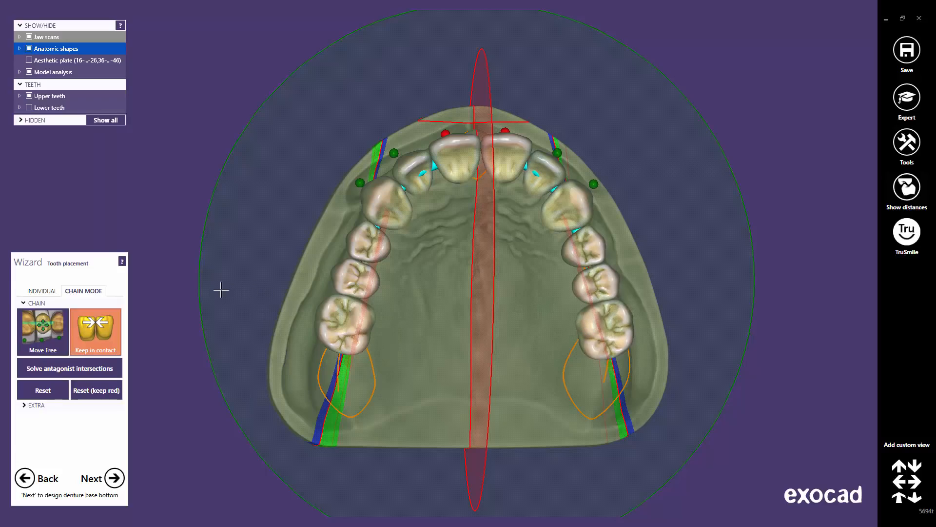
click(101, 336)
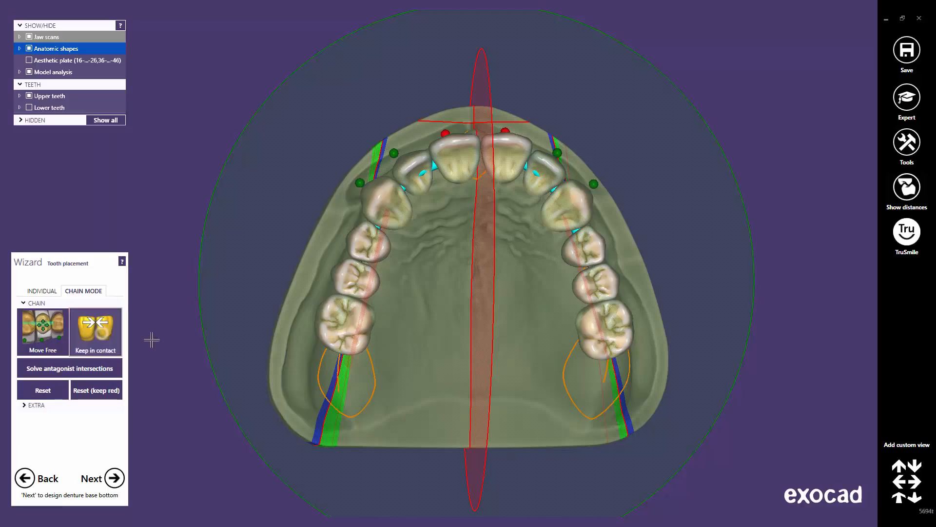
Re-enable keeping teeth in contact and lift the right molar with its chained neighbours
middle_click(592, 339)
scroll(410, 227, up, 3)
scroll(467, 252, up, 1)
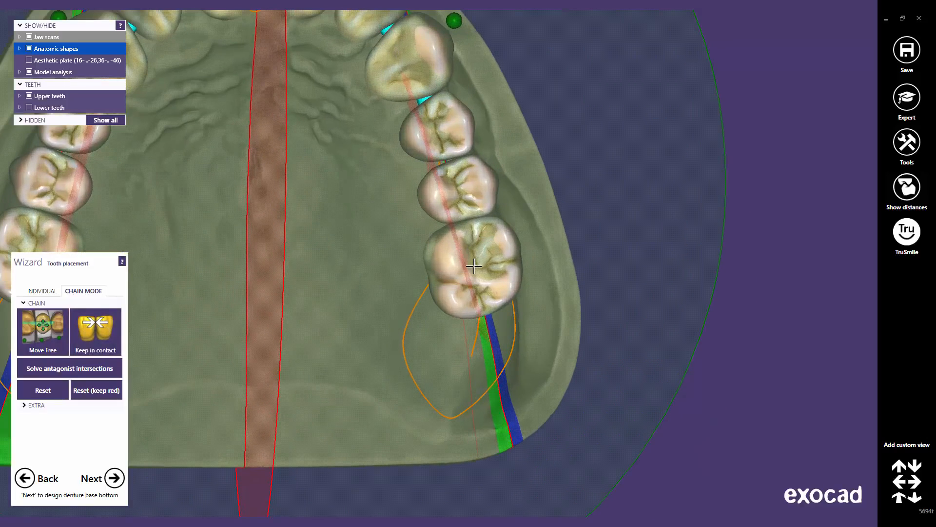
drag(473, 266, 473, 276)
middle_click(419, 78)
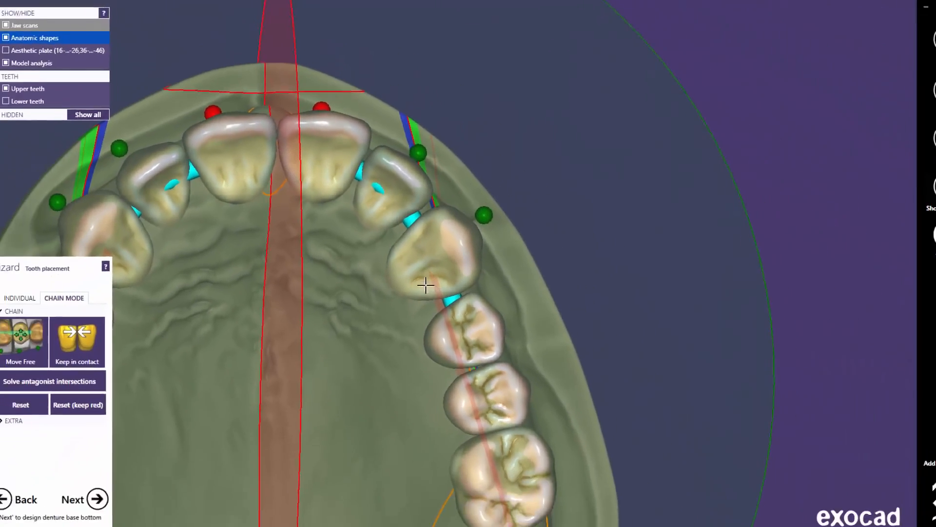
click(105, 334)
drag(480, 457, 476, 451)
middle_click(385, 406)
scroll(477, 432, down, 5)
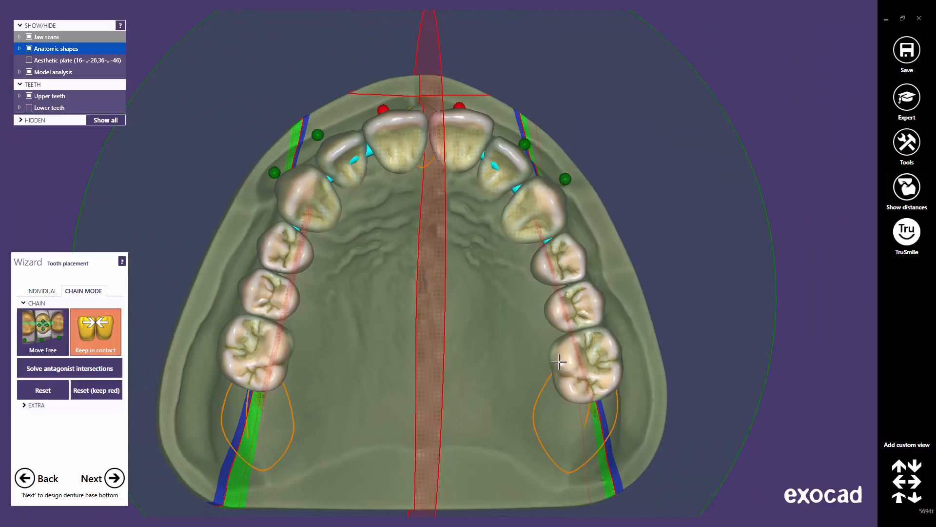
drag(559, 362, 558, 357)
right_drag(442, 258, 443, 259)
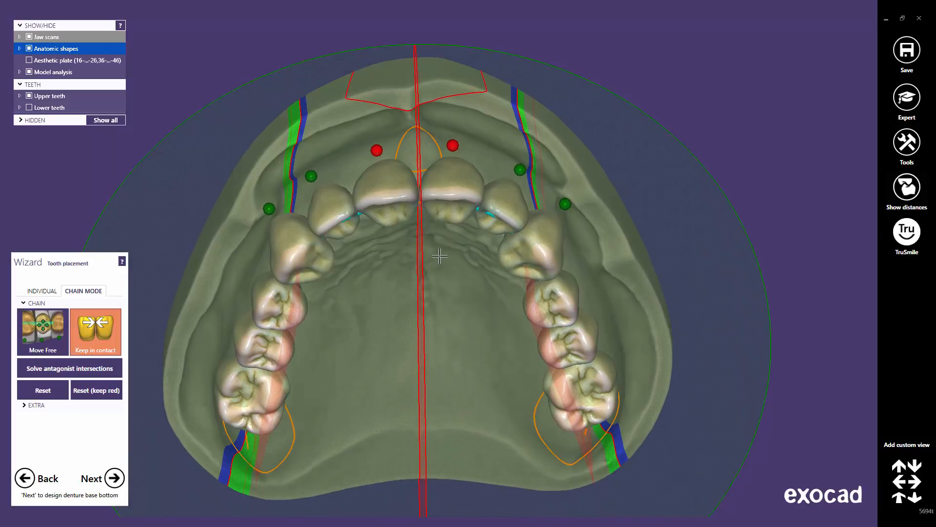
Enable Move Free, nudge the front tooth, and return to a frontal view
click(39, 340)
right_drag(323, 290, 337, 245)
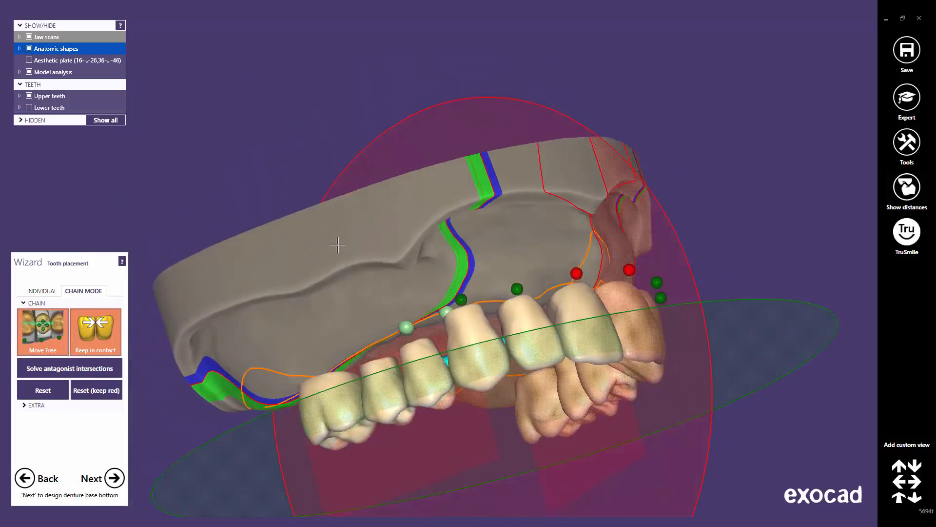
scroll(522, 367, up, 5)
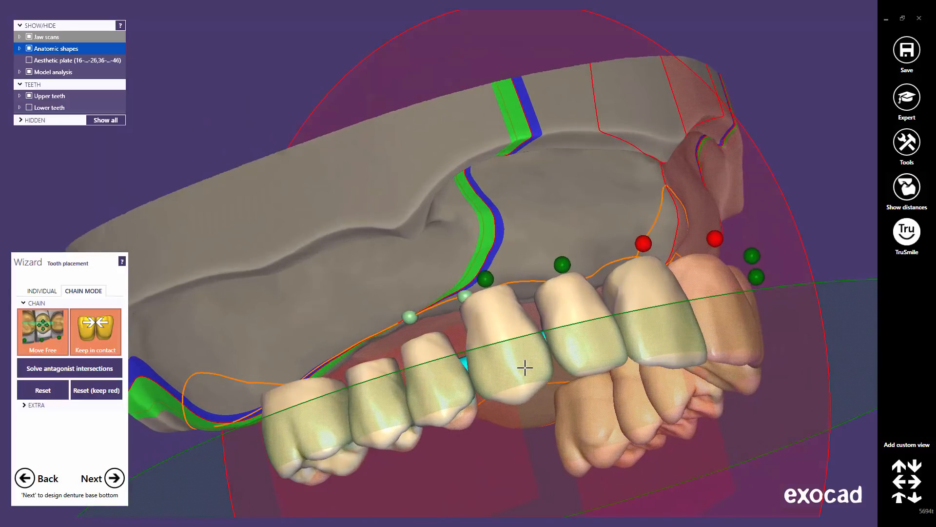
mouse_move(525, 367)
mouse_down()
mouse_move(507, 358)
mouse_move(512, 365)
mouse_up()
scroll(579, 336, down, 3)
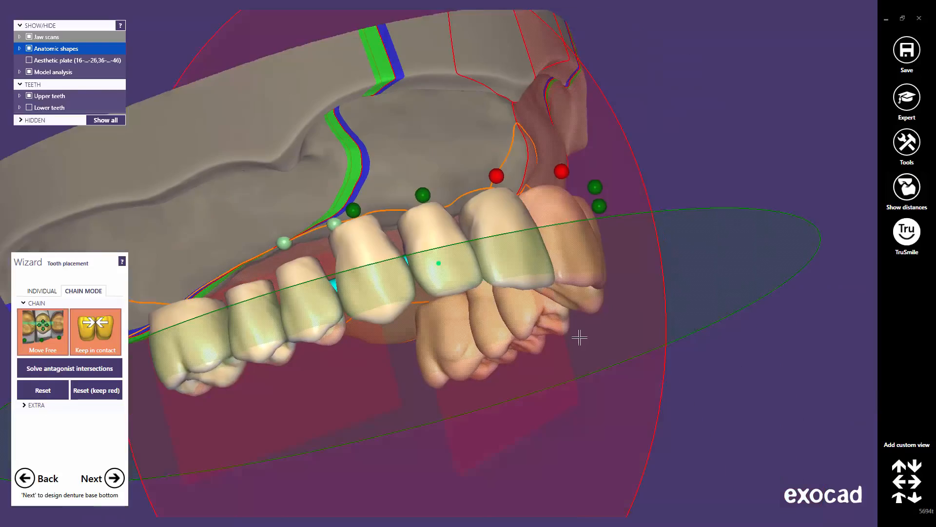
click(900, 500)
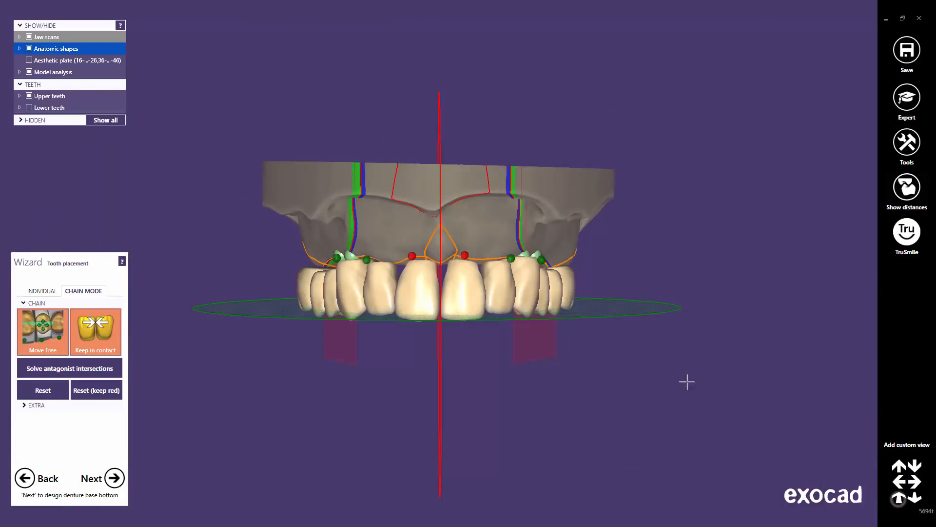
Show the lower teeth, hide the analysis overlay, planes and lower jaw scan, and view the front teeth
click(30, 107)
click(29, 72)
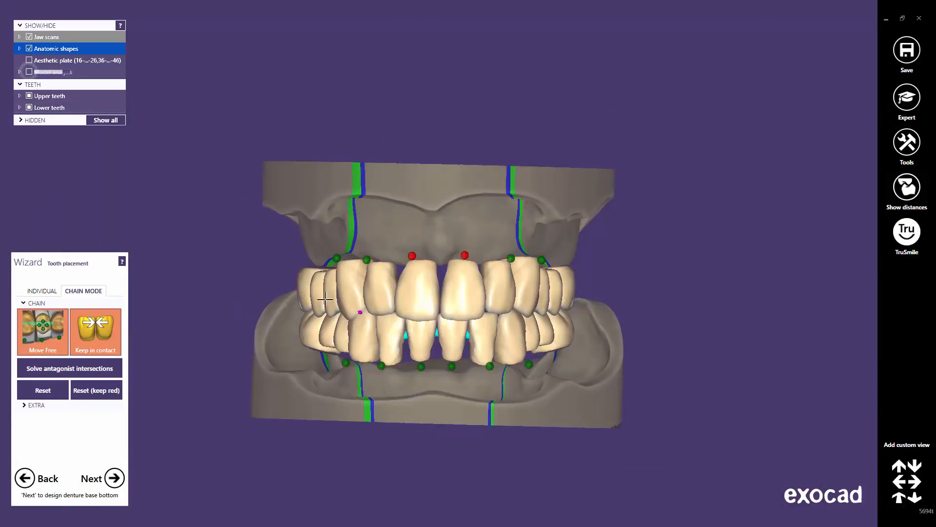
right_drag(395, 330, 406, 345)
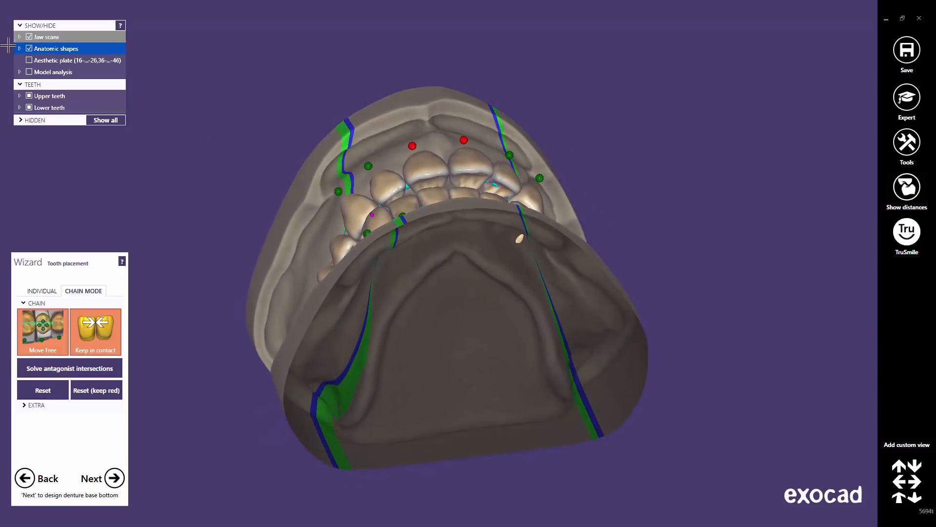
click(19, 36)
click(39, 49)
right_drag(258, 276, 259, 276)
scroll(258, 275, up, 4)
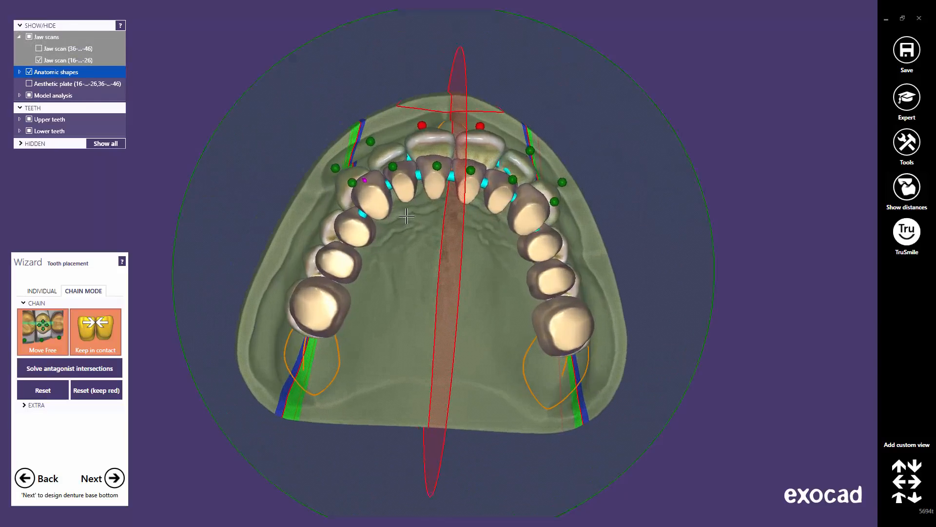
middle_drag(172, 55, 193, 158)
scroll(194, 158, up, 2)
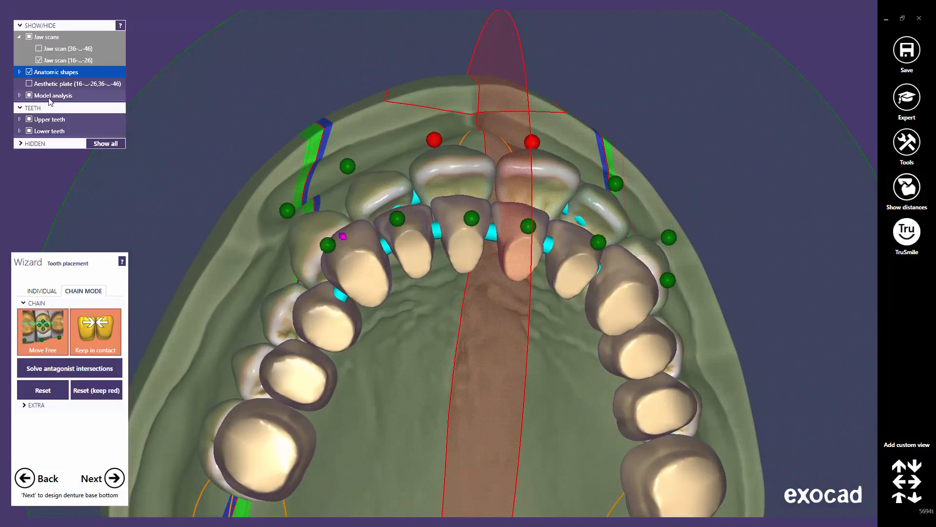
click(28, 95)
right_drag(598, 245, 561, 238)
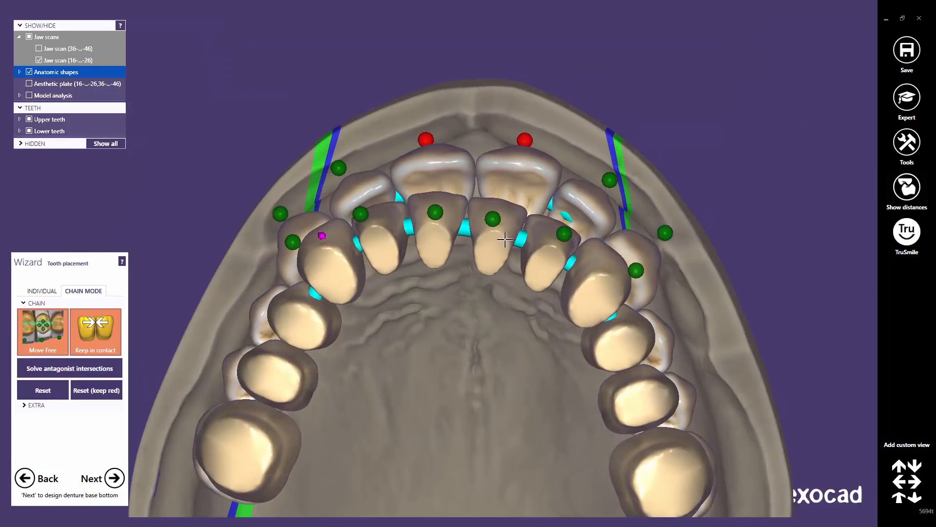
Shift the lower anterior teeth along the chain, keeping chained teeth in contact
mouse_move(502, 240)
mouse_down()
mouse_move(502, 230)
mouse_move(499, 243)
mouse_up()
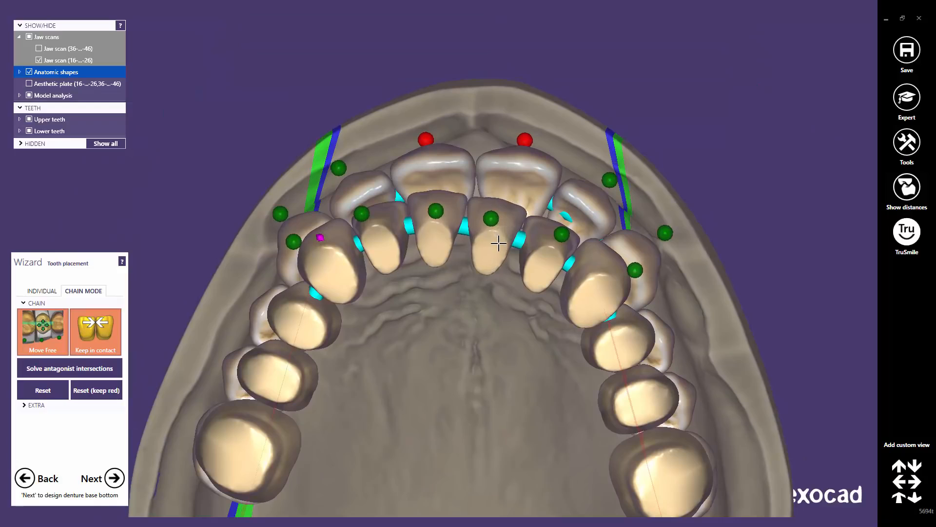
click(32, 349)
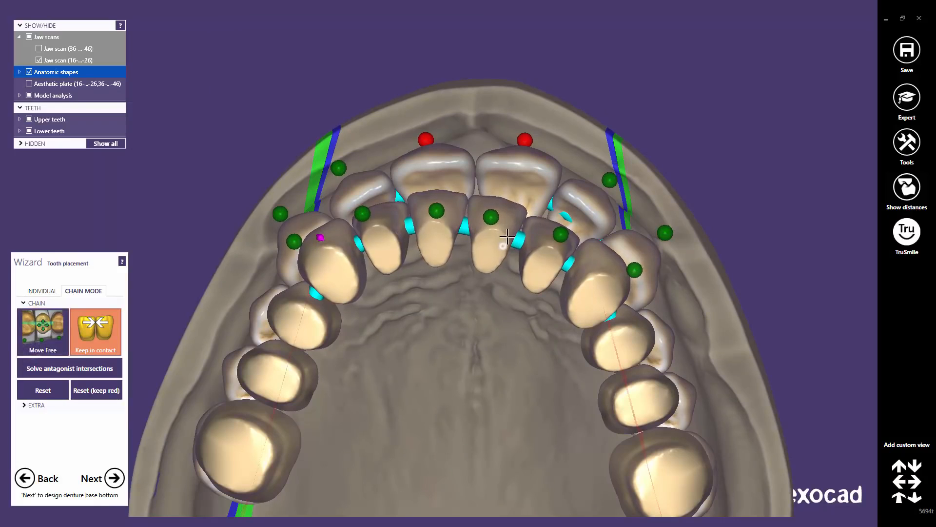
drag(508, 236, 551, 252)
drag(332, 264, 339, 266)
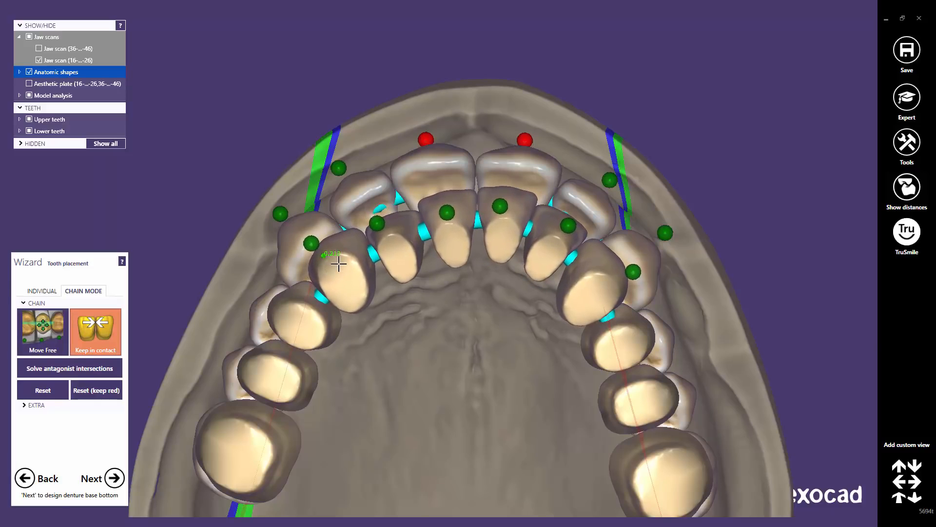
scroll(379, 264, down, 1)
scroll(379, 264, down, 1)
right_drag(379, 264, 439, 265)
scroll(493, 248, up, 2)
middle_drag(496, 332, 469, 400)
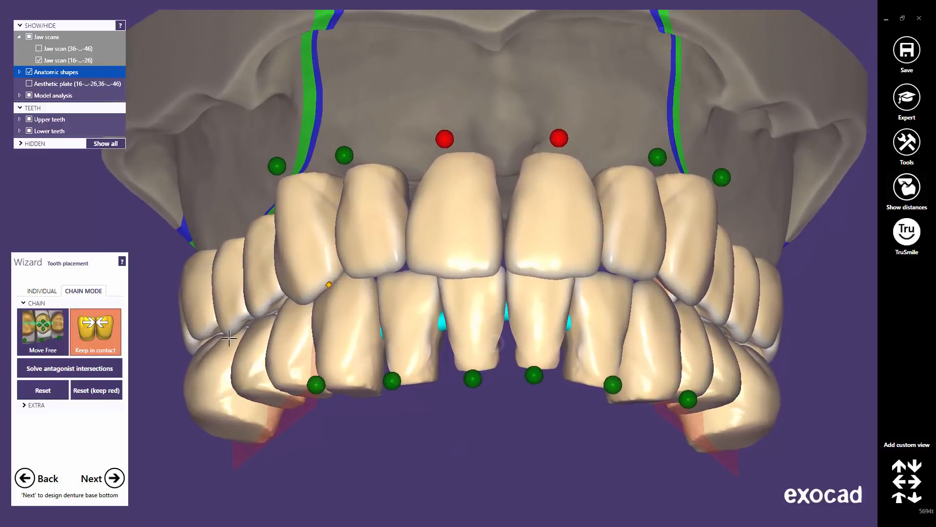
Switch to free movement and nudge the lower incisors and upper canine into position
click(45, 332)
drag(409, 329, 409, 322)
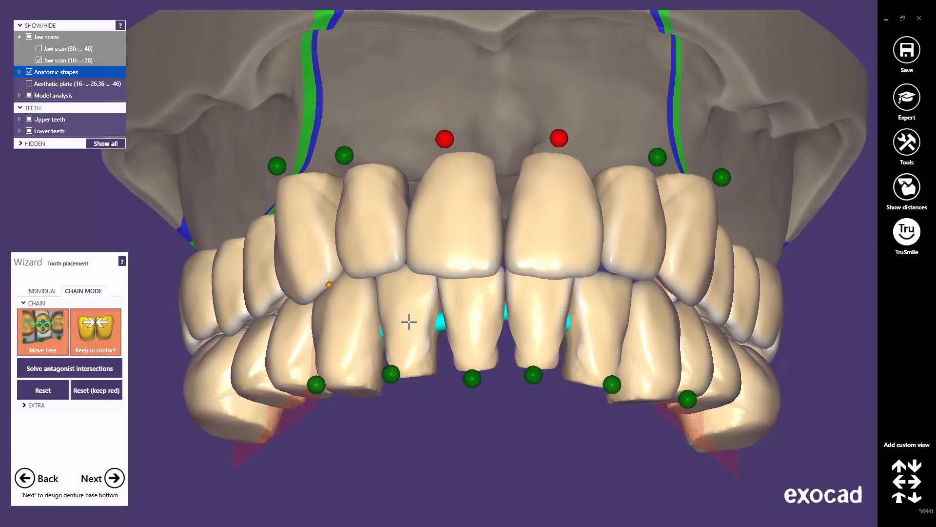
mouse_move(568, 314)
right_down()
mouse_move(575, 339)
mouse_move(573, 330)
right_up()
drag(408, 288, 405, 298)
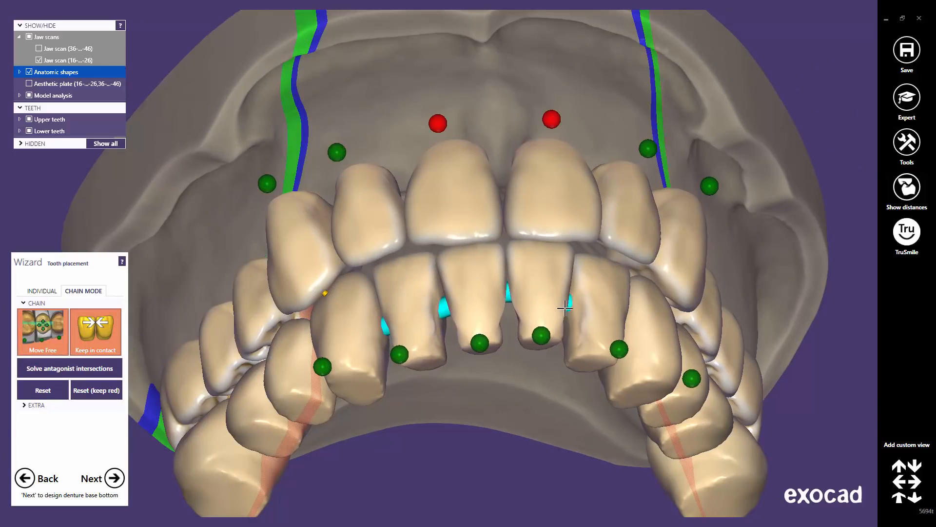
right_drag(564, 308, 587, 302)
drag(561, 251, 545, 252)
drag(592, 285, 592, 280)
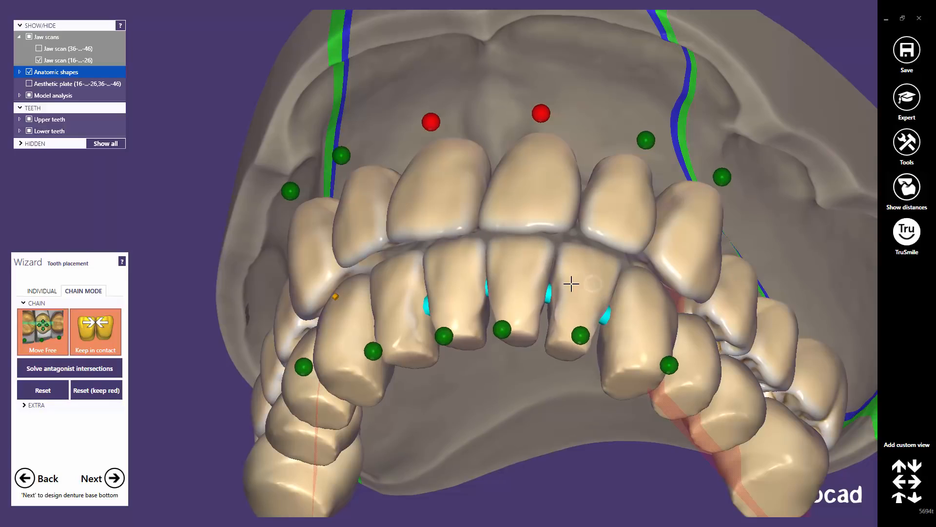
right_drag(570, 285, 606, 276)
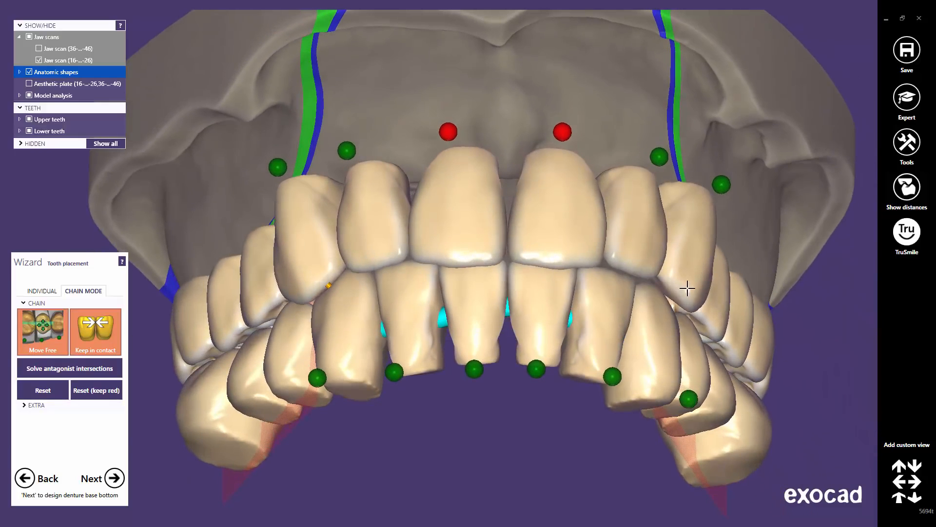
drag(687, 288, 666, 280)
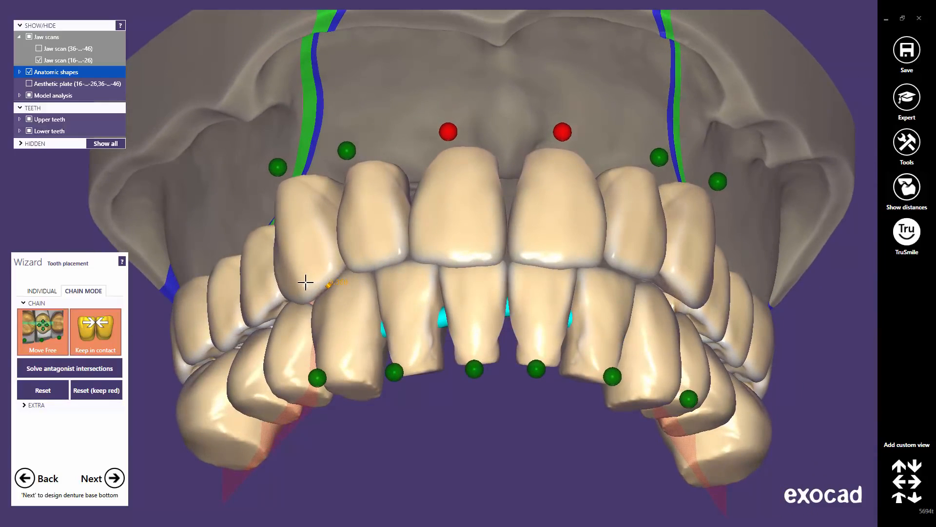
drag(305, 283, 301, 278)
drag(319, 314, 326, 309)
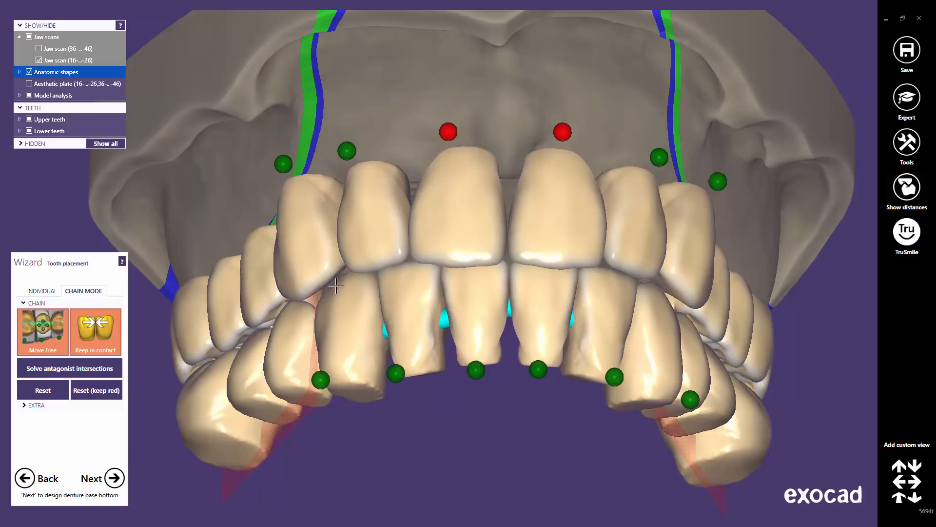
Release the fixed points above both upper central incisors and raise the upper lateral incisors
right_drag(336, 286, 337, 295)
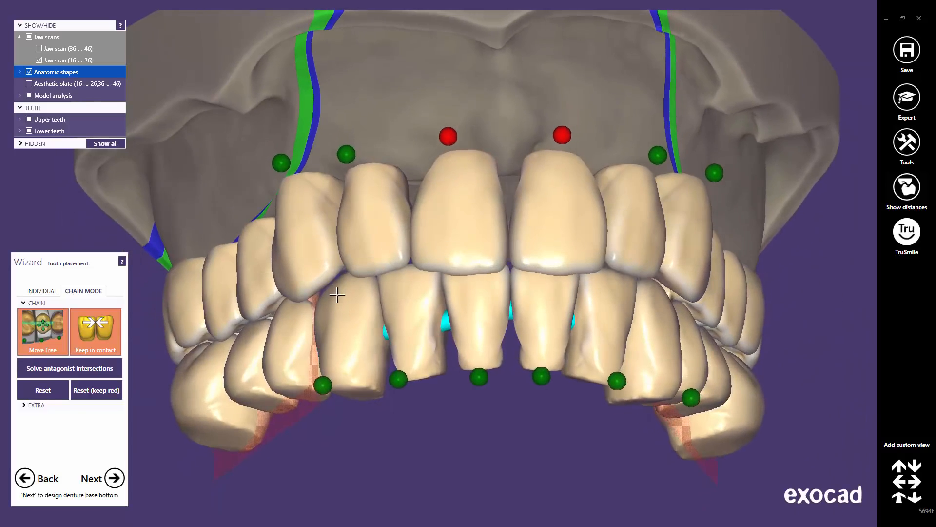
scroll(337, 294, down, 5)
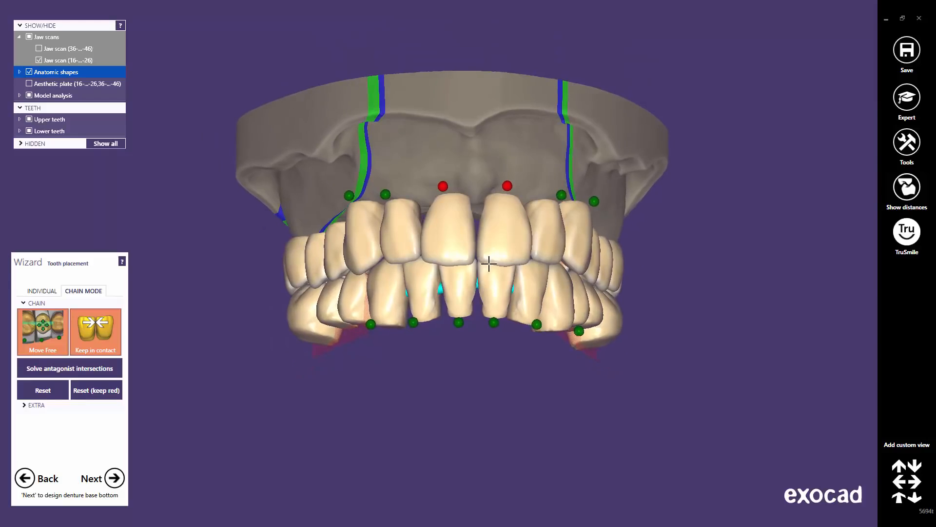
scroll(489, 264, up, 3)
click(517, 144)
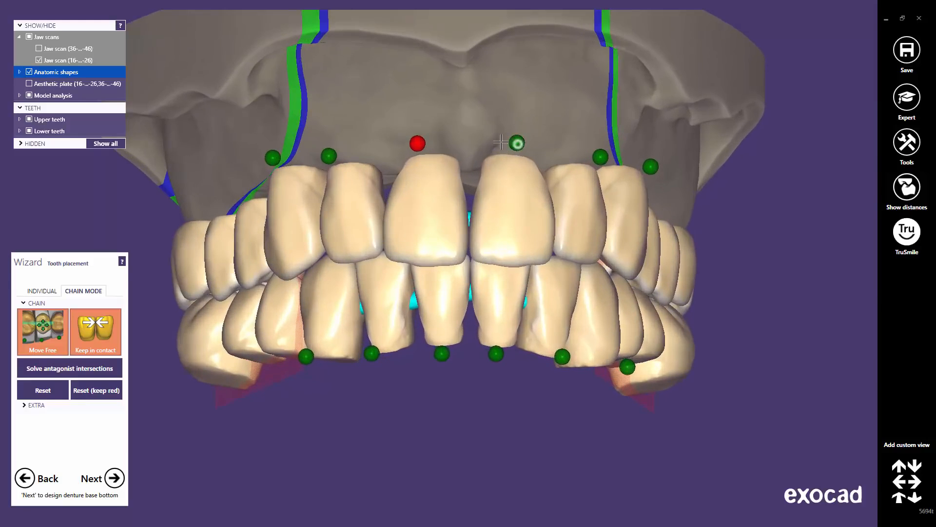
click(417, 144)
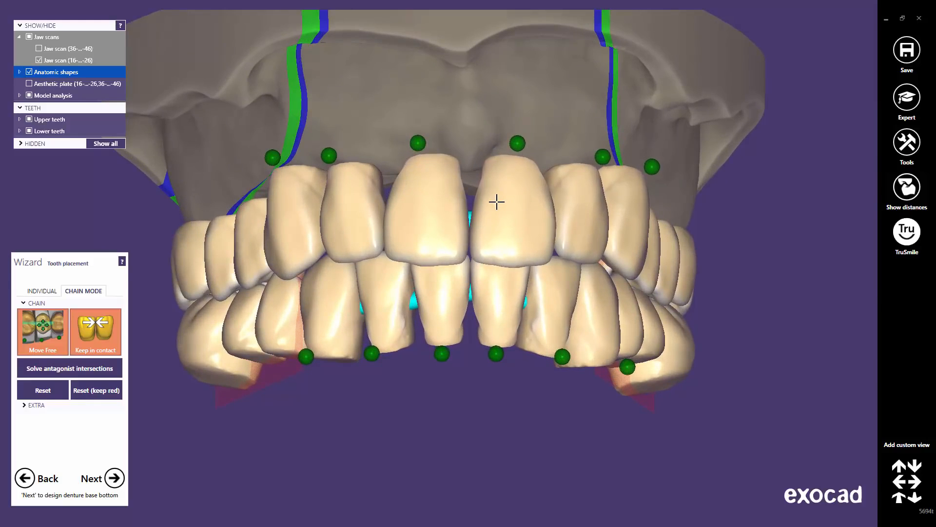
right_drag(495, 254, 516, 259)
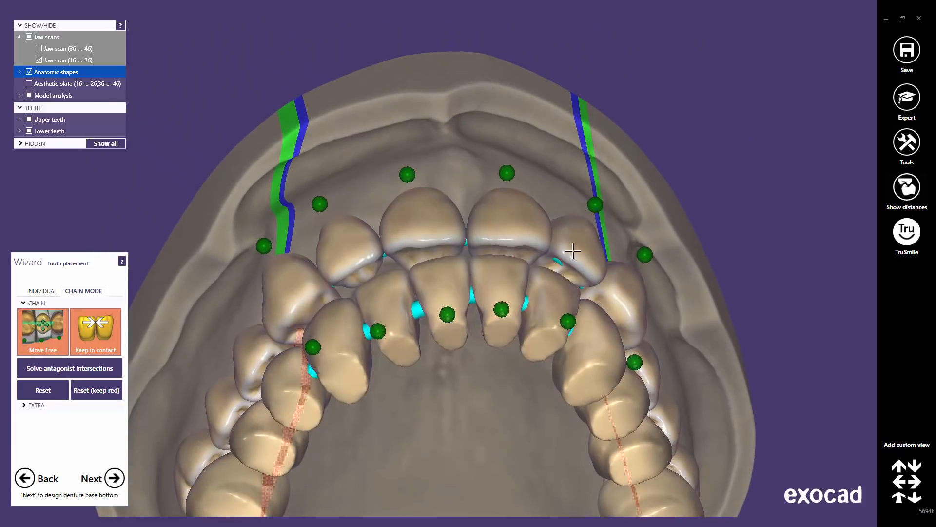
drag(574, 253, 575, 268)
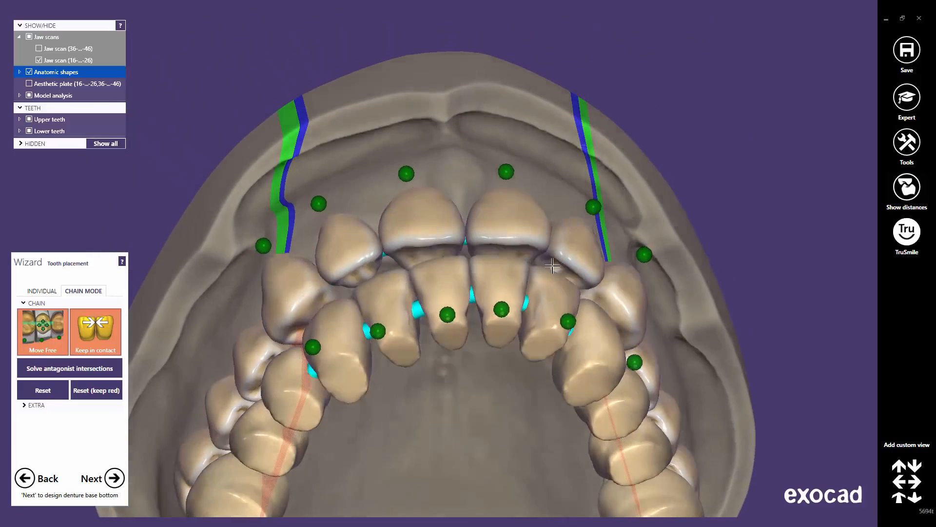
right_drag(576, 251, 578, 237)
drag(578, 237, 576, 234)
right_drag(533, 243, 533, 243)
drag(344, 223, 344, 222)
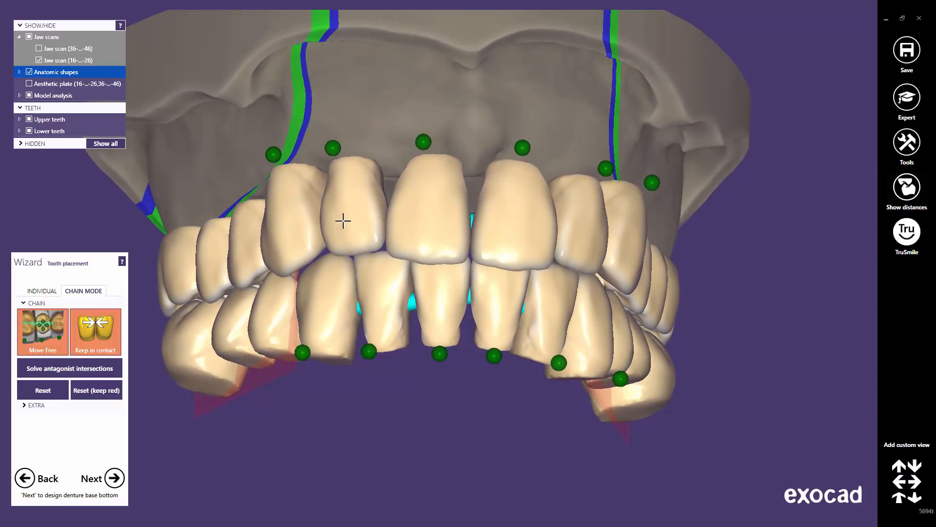
Nudge the upper left lateral incisor slightly and return to the standard frontal view
right_drag(339, 222, 335, 184)
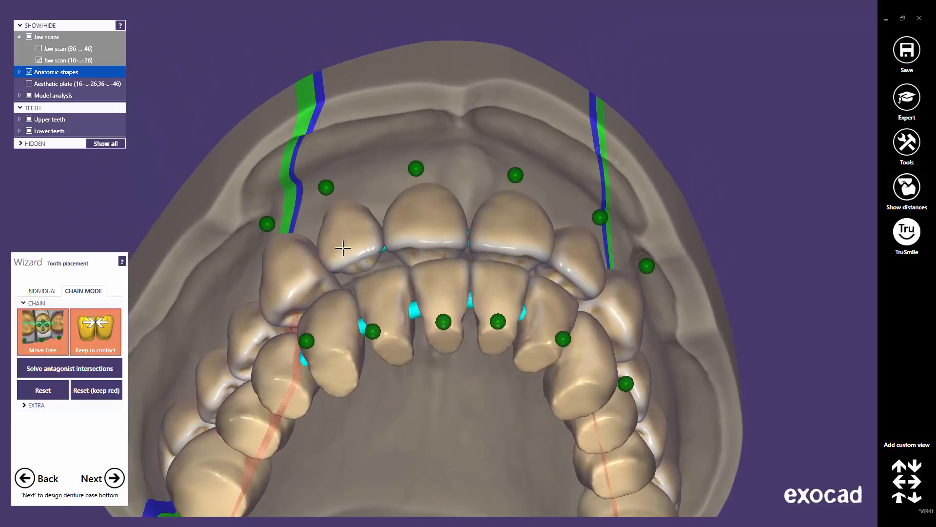
right_drag(342, 250, 340, 245)
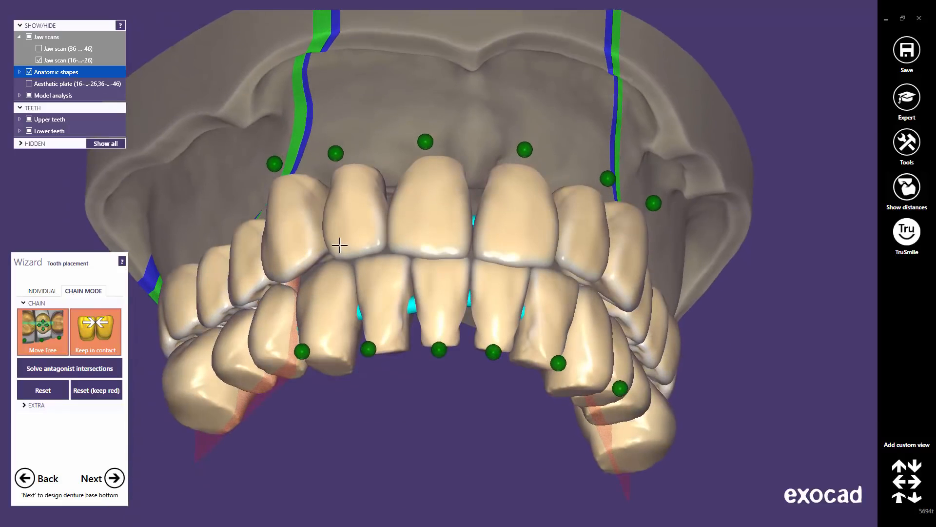
drag(340, 243, 339, 240)
right_drag(531, 235, 537, 236)
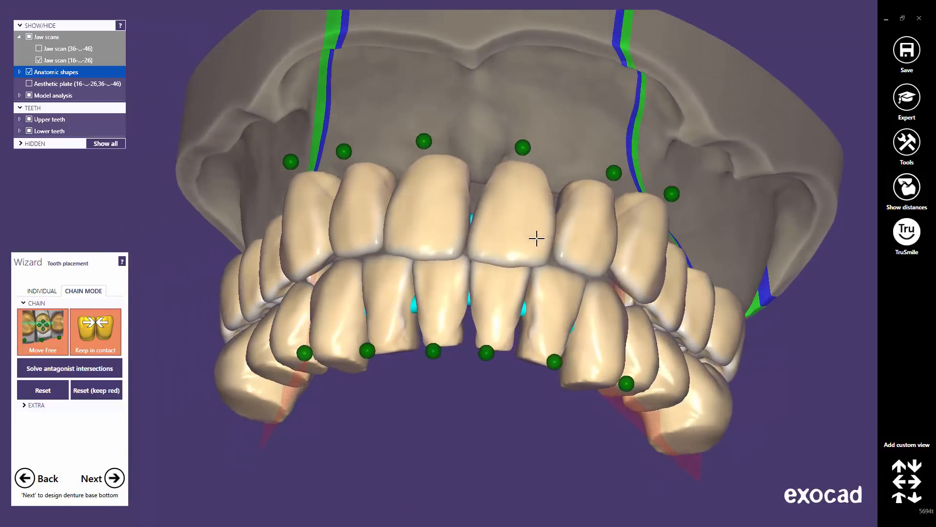
right_drag(538, 272, 528, 276)
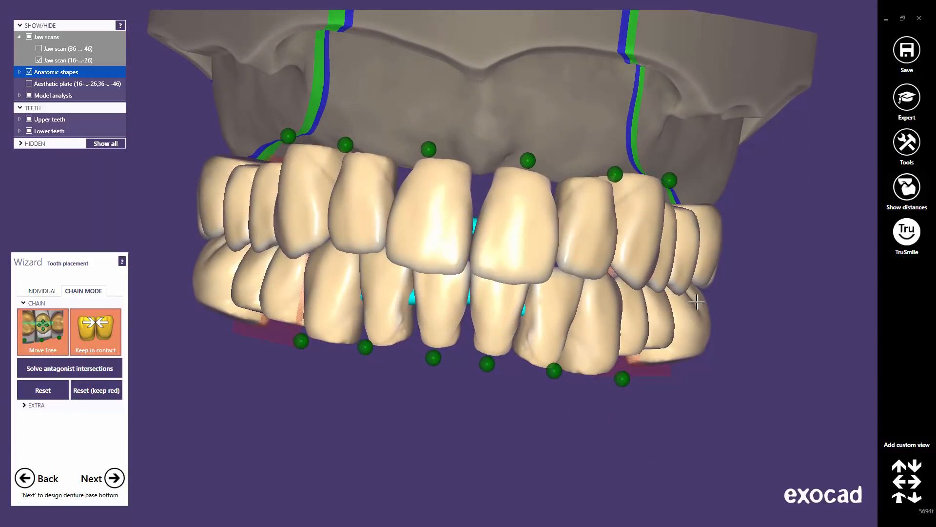
click(898, 498)
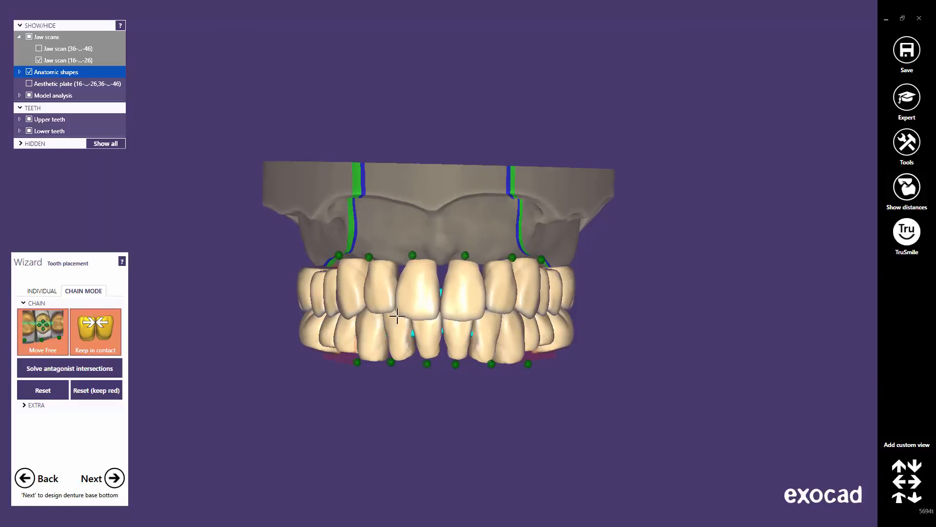
right_drag(397, 316, 416, 280)
scroll(416, 279, up, 3)
right_drag(479, 286, 479, 282)
click(900, 500)
Show the lower jaw scan and slightly tilt and raise the upper central incisor
click(40, 49)
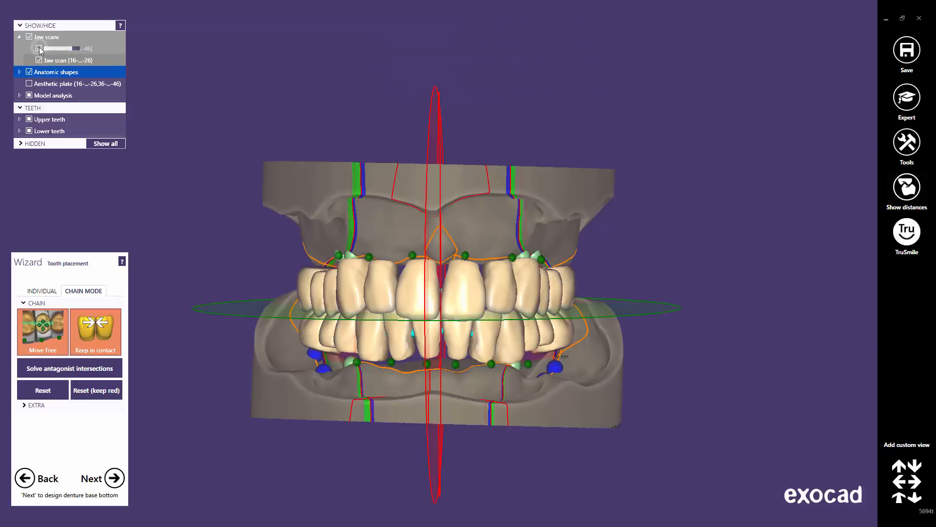
scroll(407, 320, up, 3)
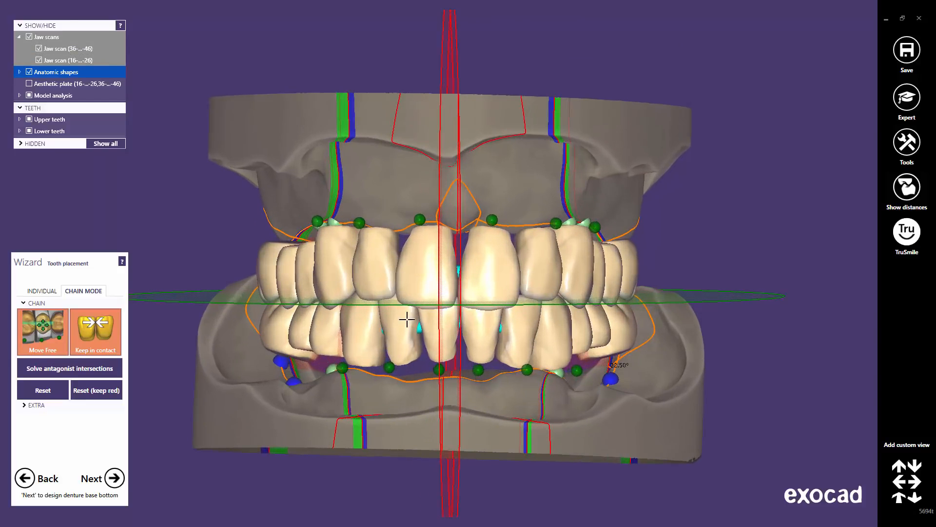
drag(404, 295, 432, 283)
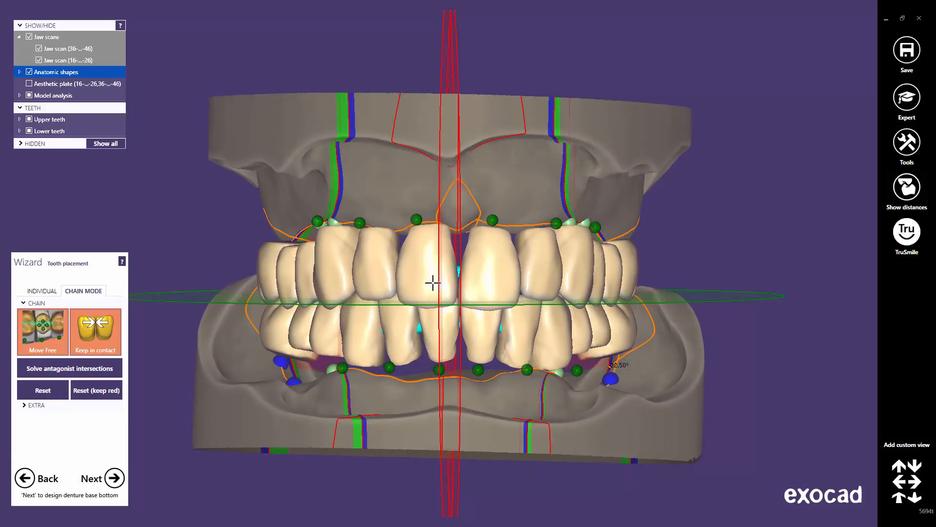
right_drag(439, 357, 444, 333)
drag(478, 293, 478, 292)
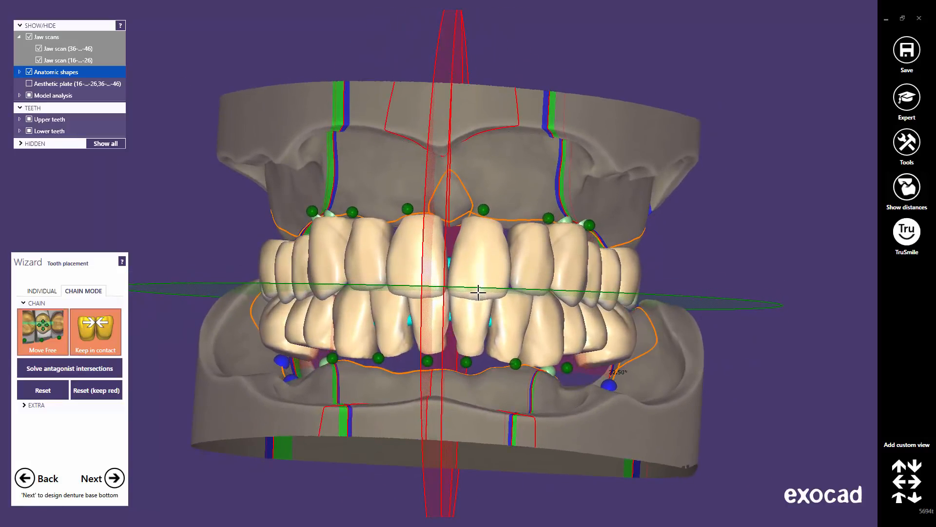
right_drag(454, 292, 232, 261)
With teeth kept in contact, raise the upper front teeth and lower the lower front teeth
click(62, 331)
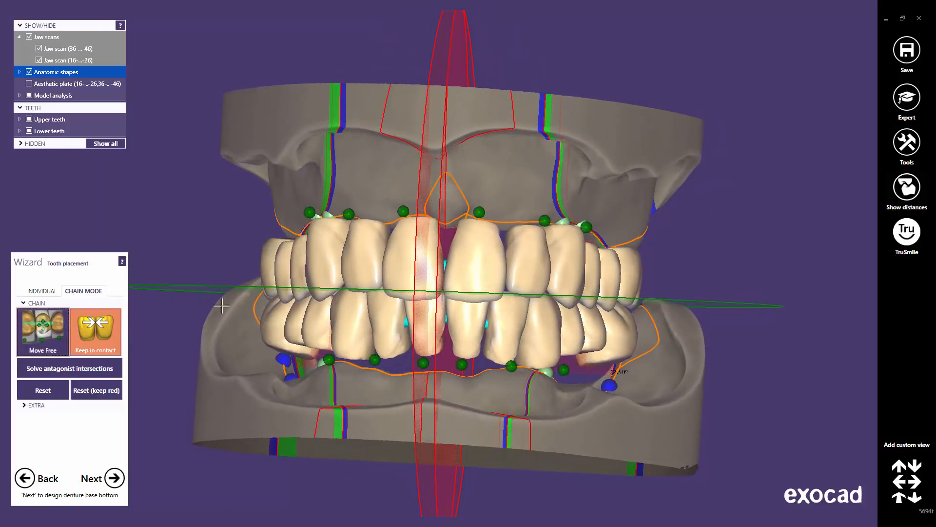
drag(422, 287, 422, 285)
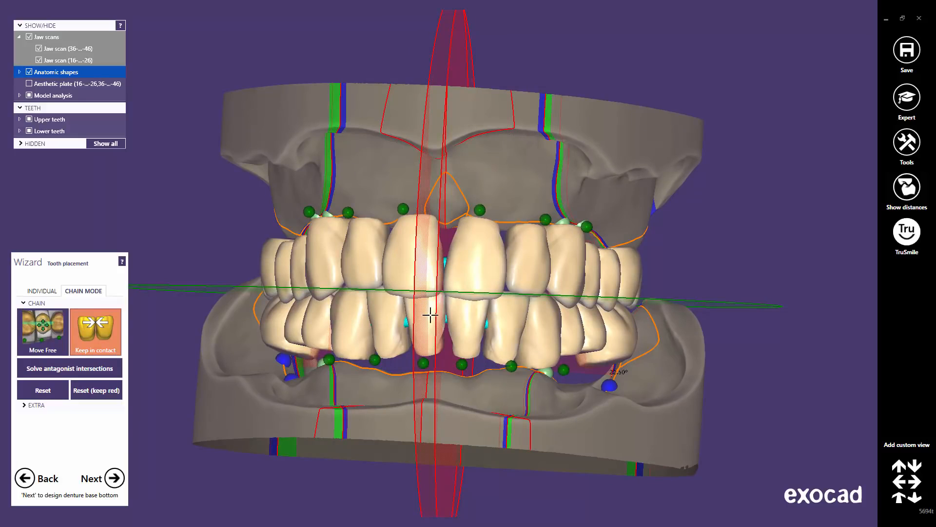
drag(431, 315, 429, 318)
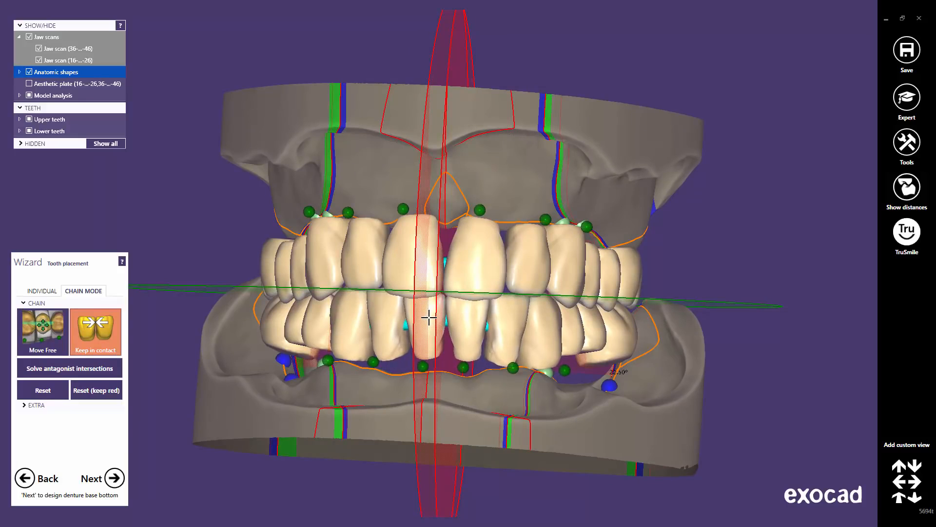
right_drag(439, 327, 437, 326)
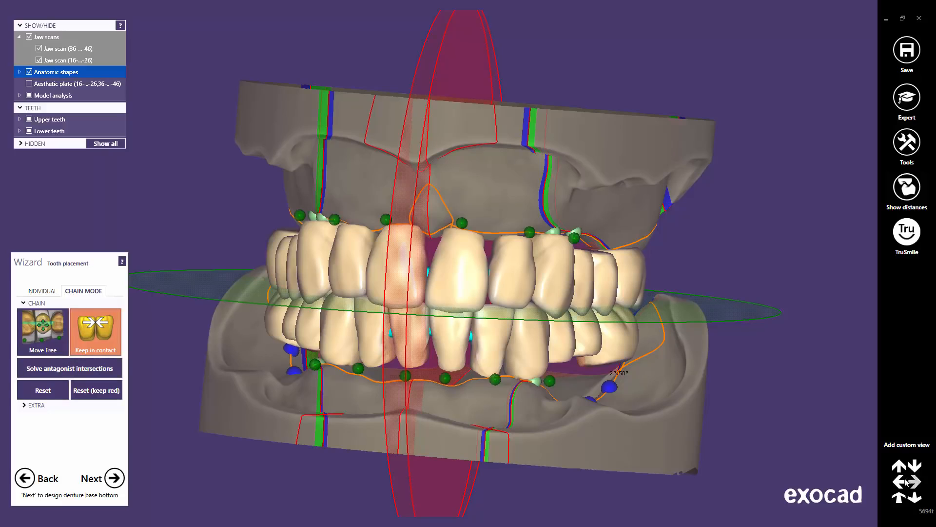
click(898, 498)
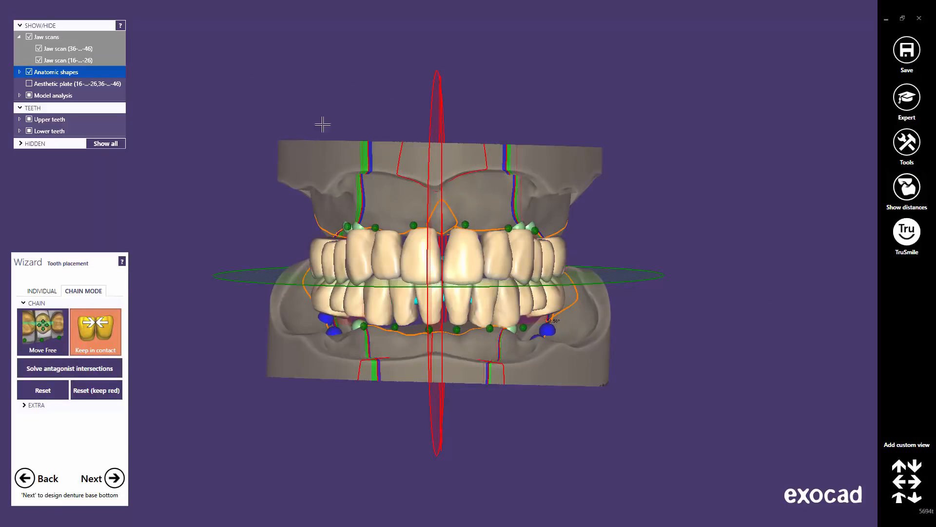
Go to the upper base bottom, set insertion direction from a palate view, and apply undercut block-out
click(115, 478)
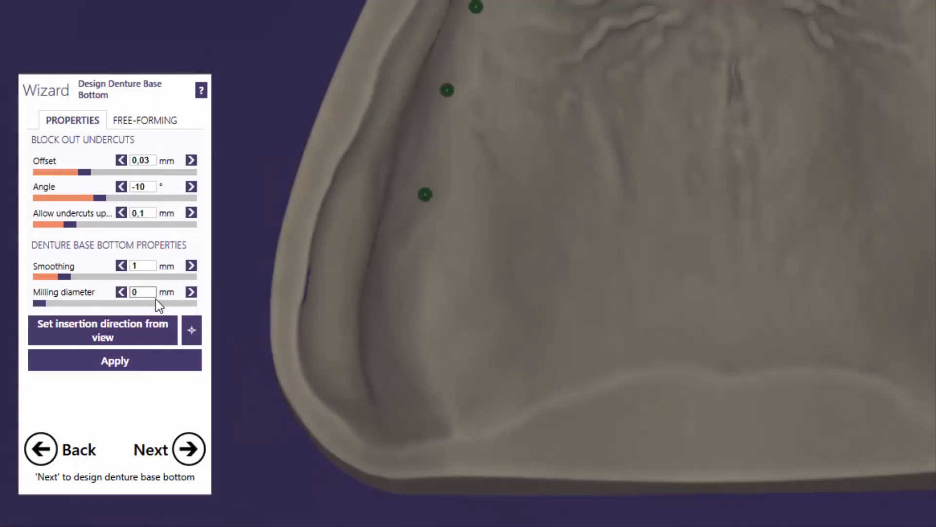
right_drag(562, 85, 538, 24)
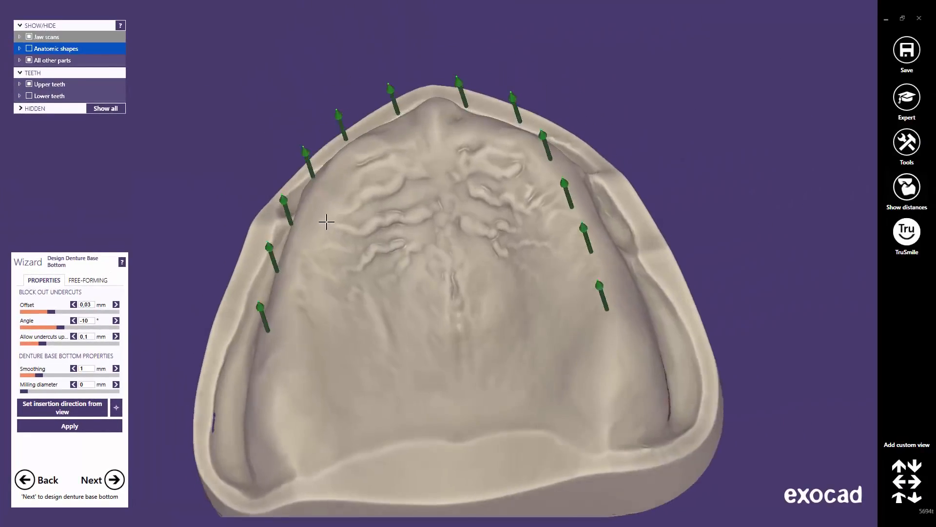
right_drag(326, 221, 329, 222)
right_drag(389, 244, 422, 259)
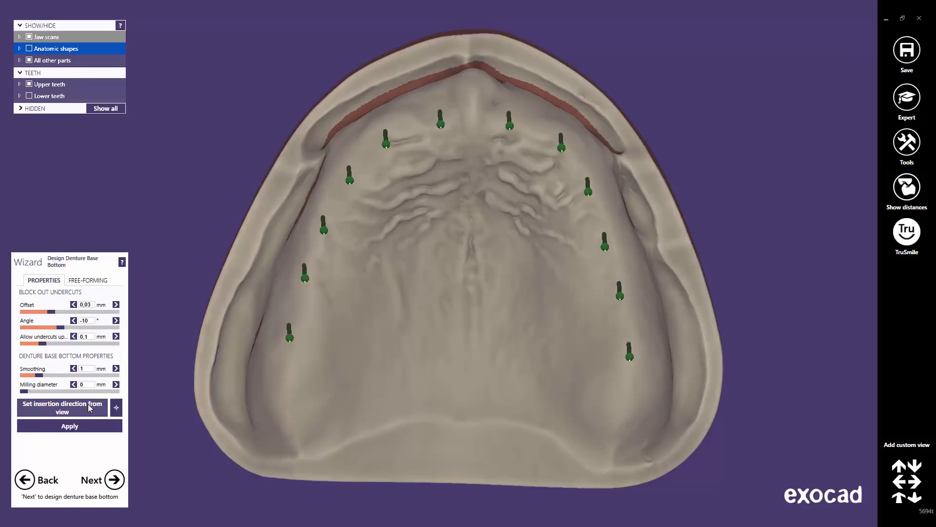
click(87, 409)
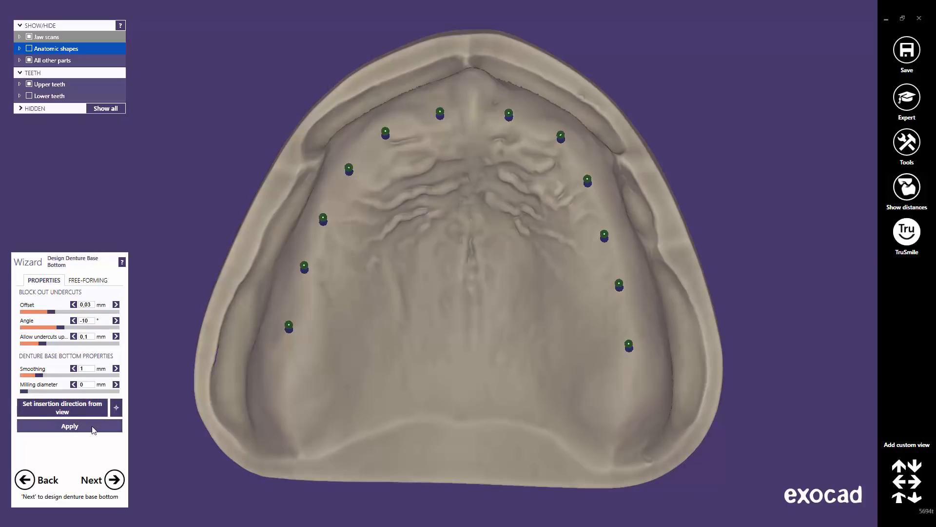
click(94, 426)
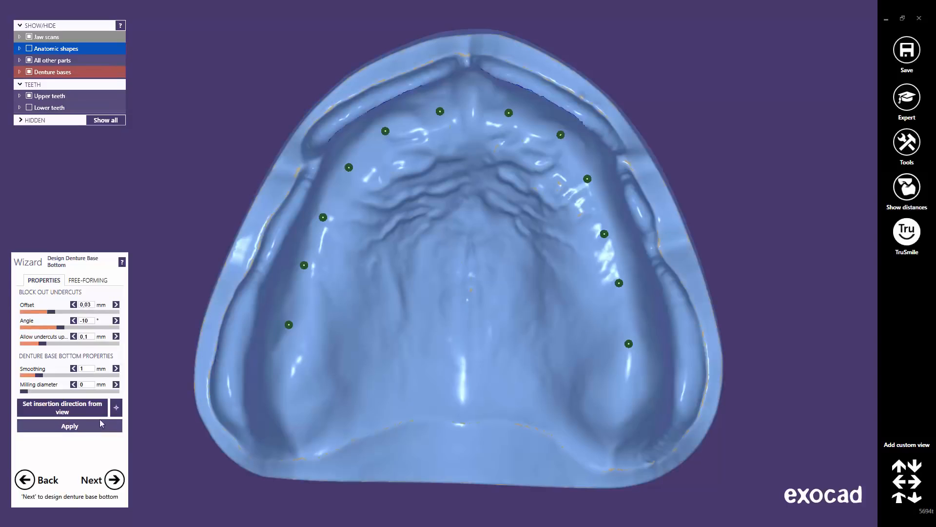
Let the upper base bottom finish generating, then bring up the FREE-FORMING brush tools
click(100, 423)
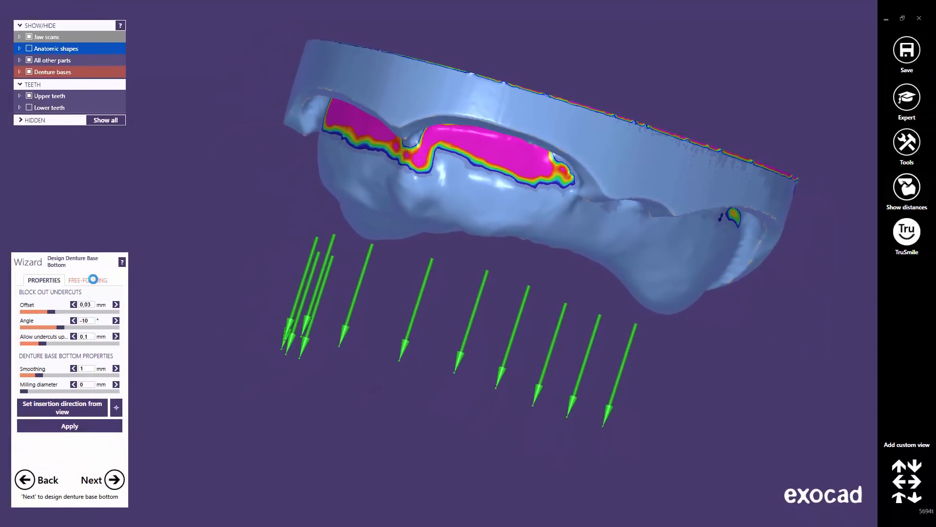
click(93, 280)
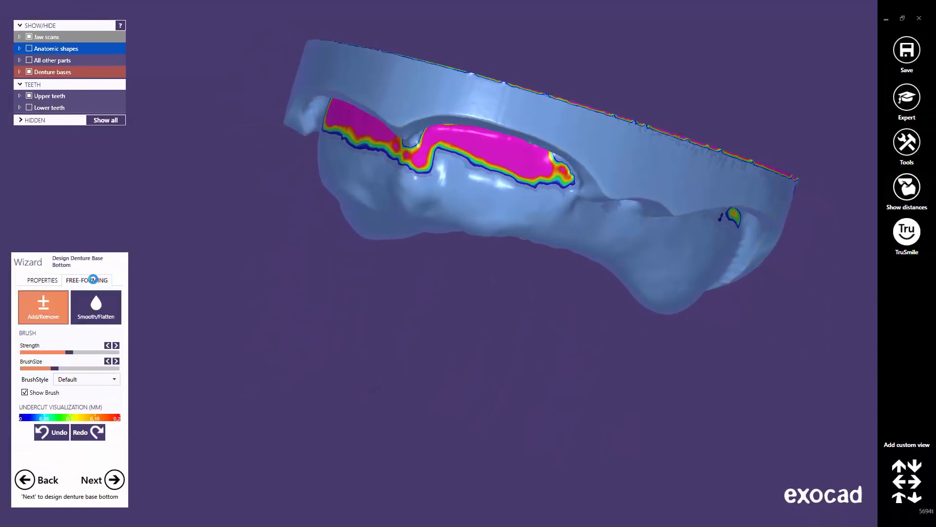
Raise the brush strength and smooth the notch between the magenta undercut areas
mouse_move(78, 352)
mouse_down()
mouse_move(89, 352)
mouse_move(61, 368)
mouse_up()
scroll(463, 340, up, 5)
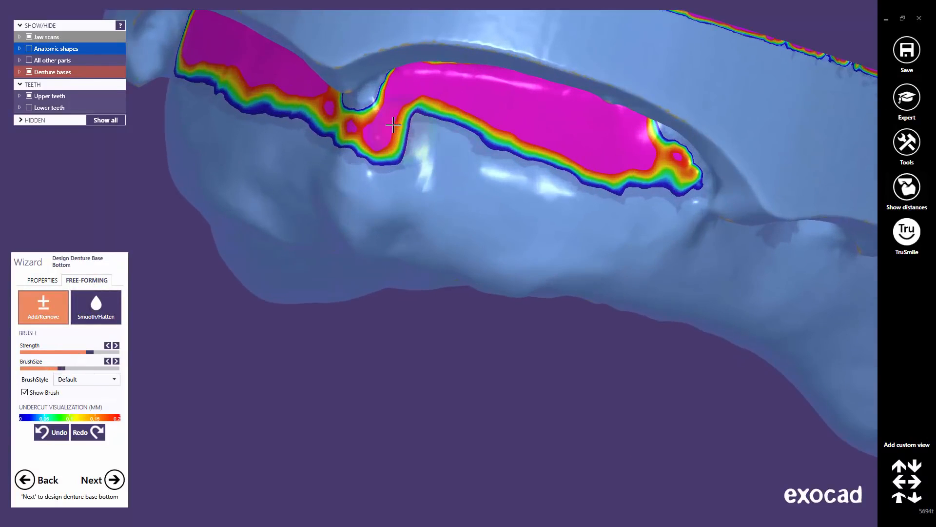
drag(343, 141, 345, 117)
middle_click(353, 122)
right_drag(435, 242, 441, 242)
mouse_move(441, 242)
mouse_down()
mouse_move(431, 245)
mouse_move(433, 269)
mouse_move(410, 237)
mouse_move(434, 251)
mouse_move(462, 219)
mouse_move(441, 236)
mouse_move(437, 270)
mouse_up()
right_drag(399, 287, 353, 259)
Reshape the palatal surface below the frenum notch and view the whole palate
scroll(353, 263, down, 2)
middle_click(354, 267)
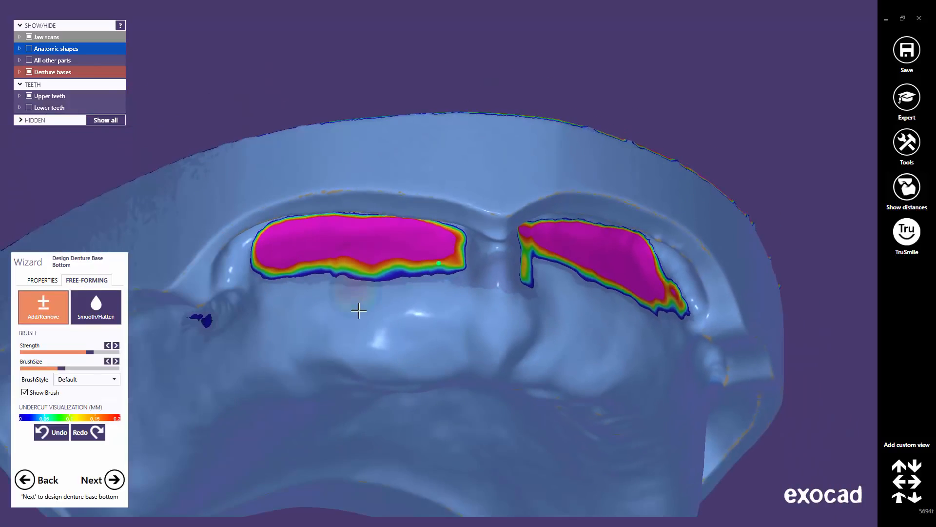
scroll(361, 319, down, 2)
right_drag(453, 354, 454, 347)
scroll(460, 322, up, 2)
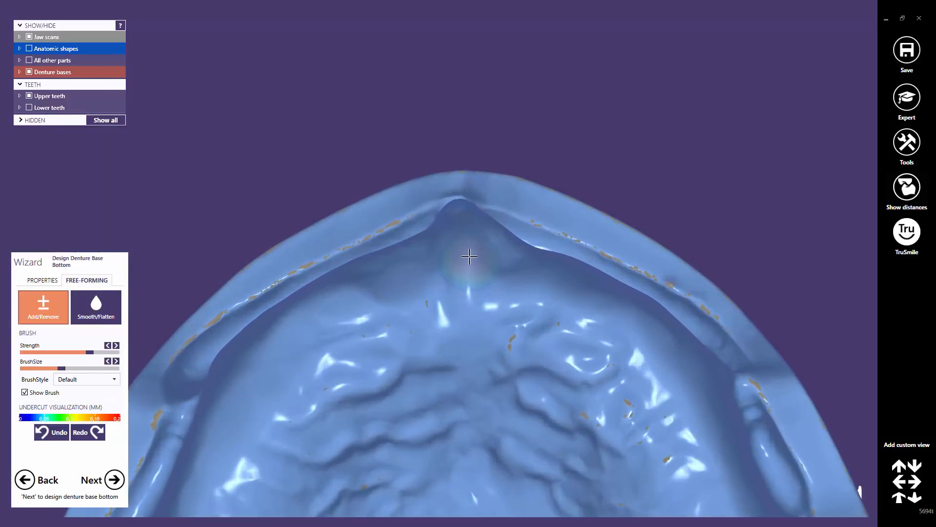
click(467, 246)
mouse_move(450, 232)
mouse_down()
mouse_move(460, 278)
mouse_move(506, 257)
mouse_move(463, 215)
mouse_move(459, 285)
mouse_up()
scroll(458, 292, down, 1)
scroll(478, 438, down, 2)
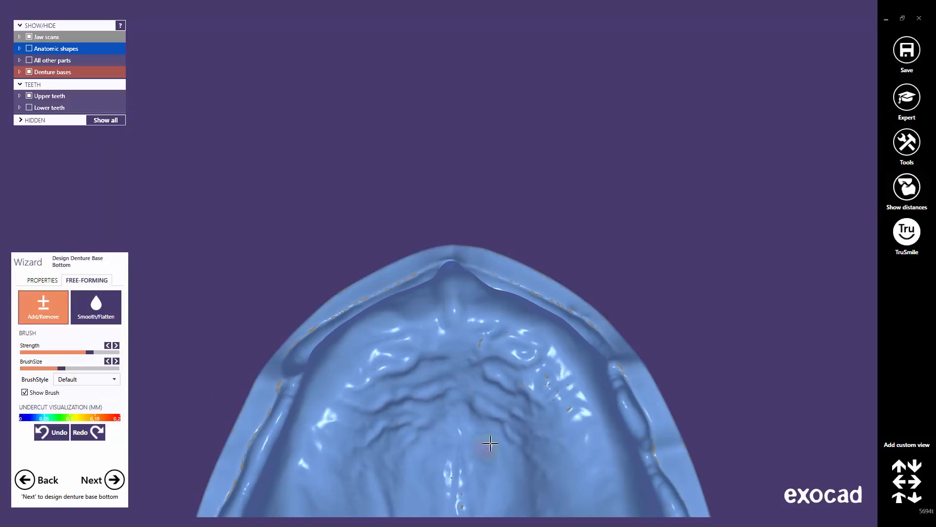
middle_drag(491, 444, 483, 244)
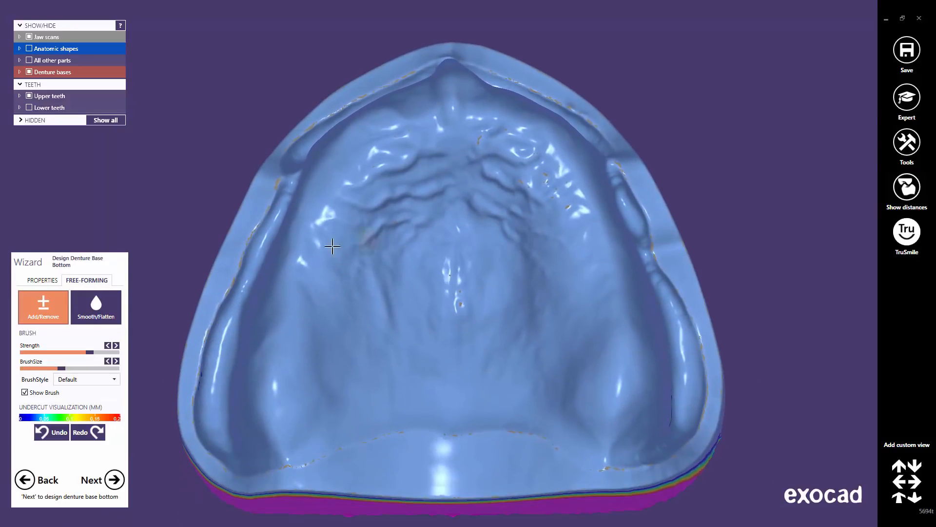
Move to the lower jaw's base bottom and apply undercut block-out with a 0.03 mm offset
click(115, 480)
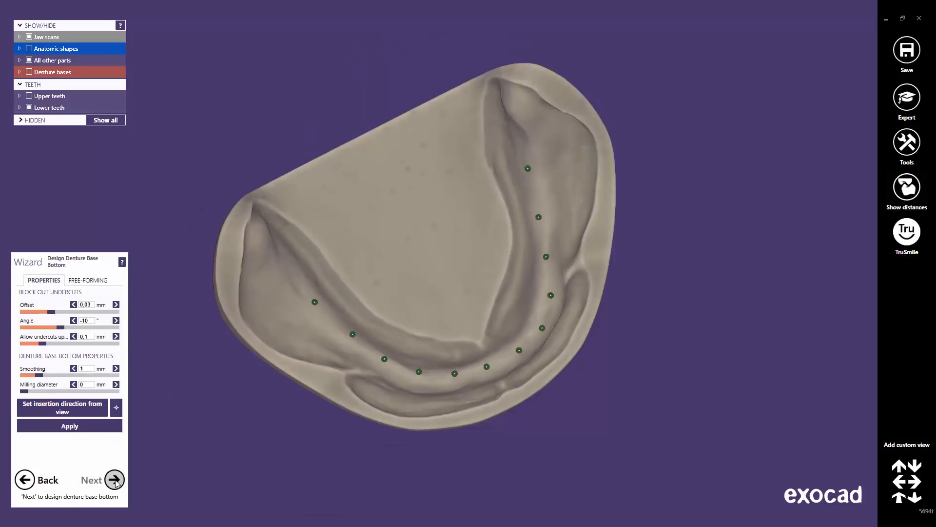
click(91, 426)
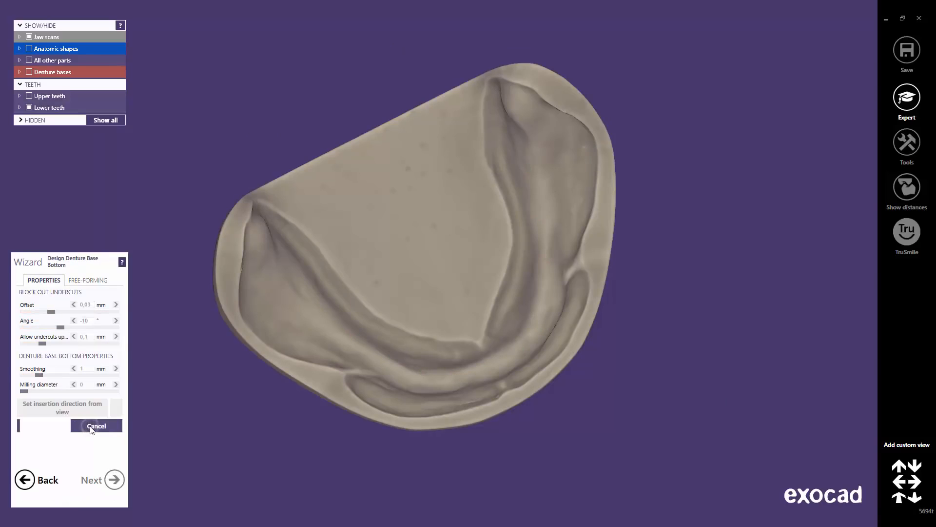
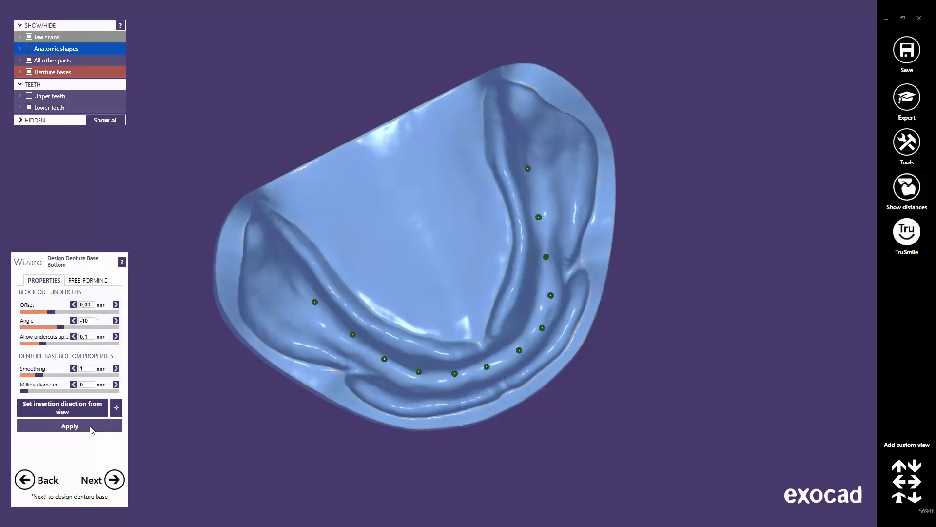
Check the lower jaw for undercuts, then advance to Design Denture Base
mouse_move(444, 307)
right_down()
mouse_move(452, 306)
mouse_move(444, 305)
right_up()
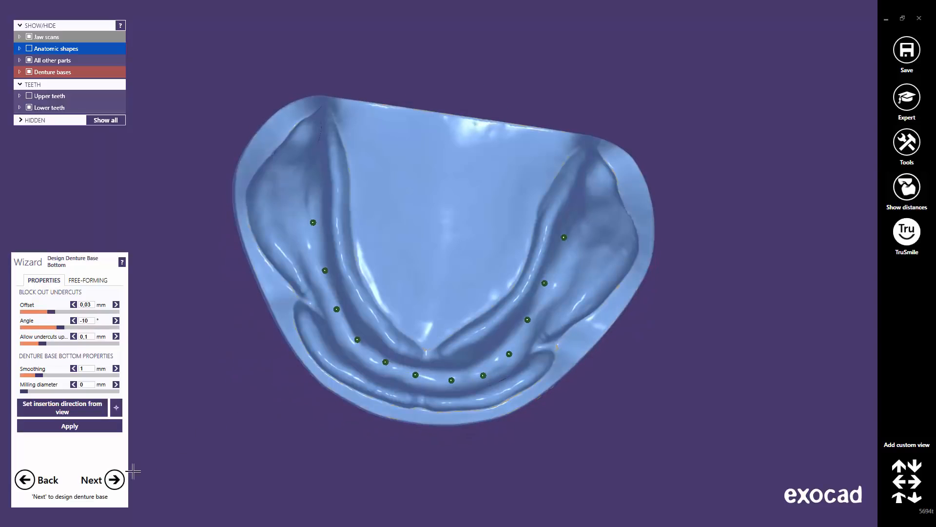
click(115, 480)
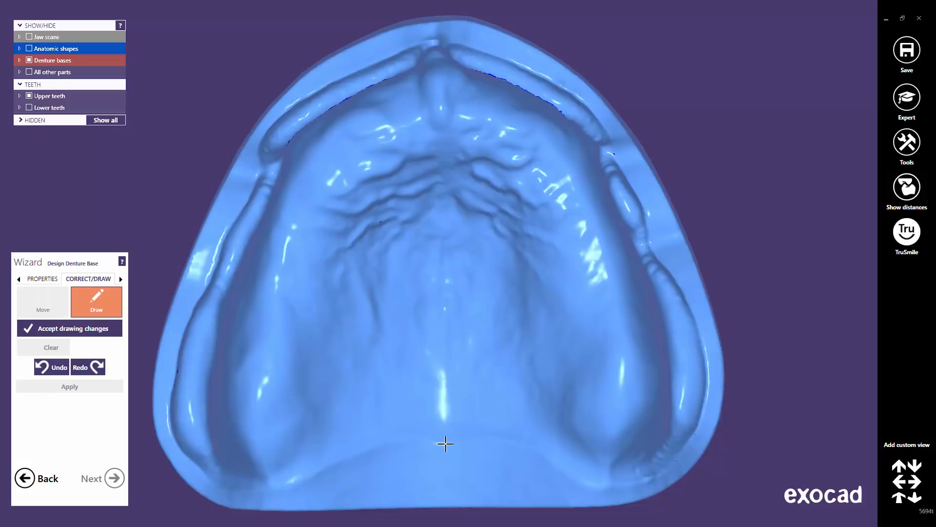
Trace the upper denture base outline around the jaw and nudge its left and right sides outward
mouse_move(445, 444)
mouse_down()
mouse_move(388, 441)
mouse_move(304, 476)
mouse_move(218, 484)
mouse_move(182, 455)
mouse_move(170, 408)
mouse_move(190, 317)
mouse_move(250, 200)
mouse_move(262, 138)
mouse_move(288, 103)
mouse_move(403, 42)
mouse_move(436, 36)
mouse_move(538, 73)
mouse_move(600, 123)
mouse_move(703, 344)
mouse_move(707, 409)
mouse_move(649, 480)
mouse_move(573, 479)
mouse_move(553, 458)
mouse_move(502, 439)
mouse_move(448, 443)
mouse_up()
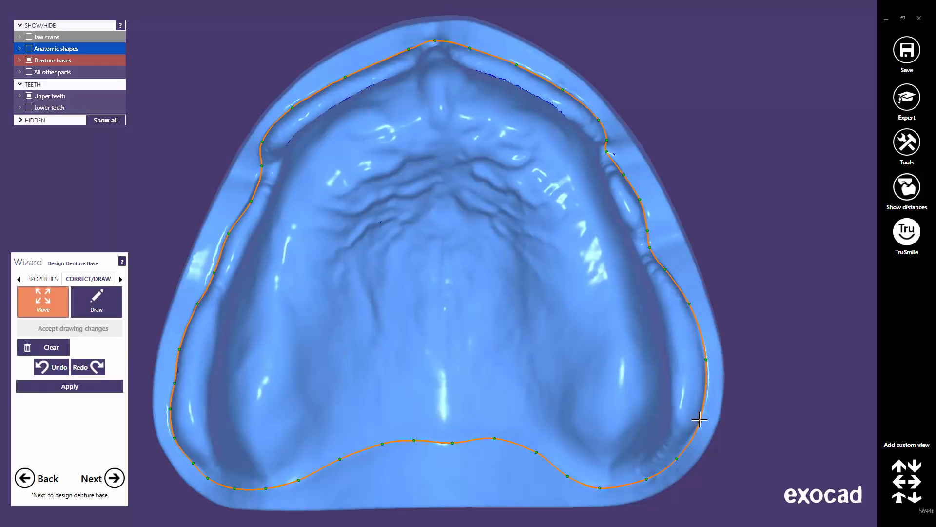
drag(706, 360, 707, 373)
drag(251, 201, 247, 200)
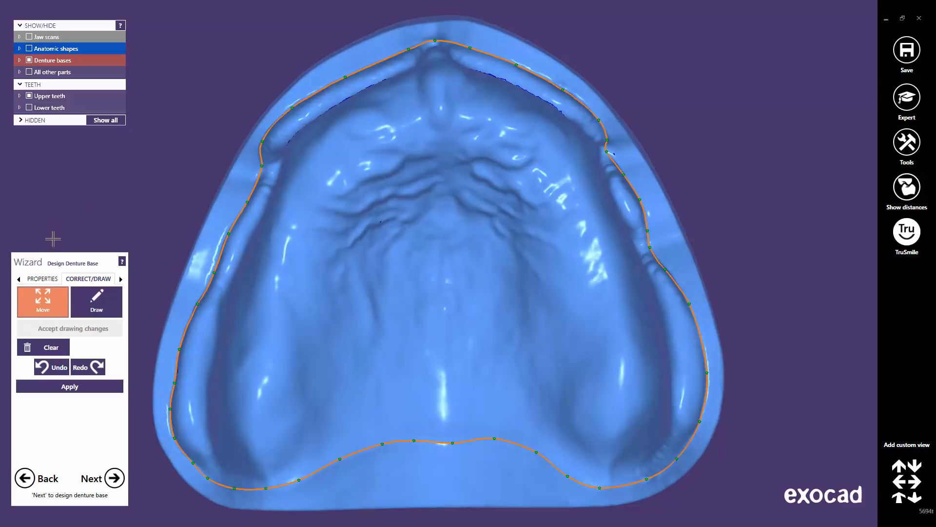
click(41, 280)
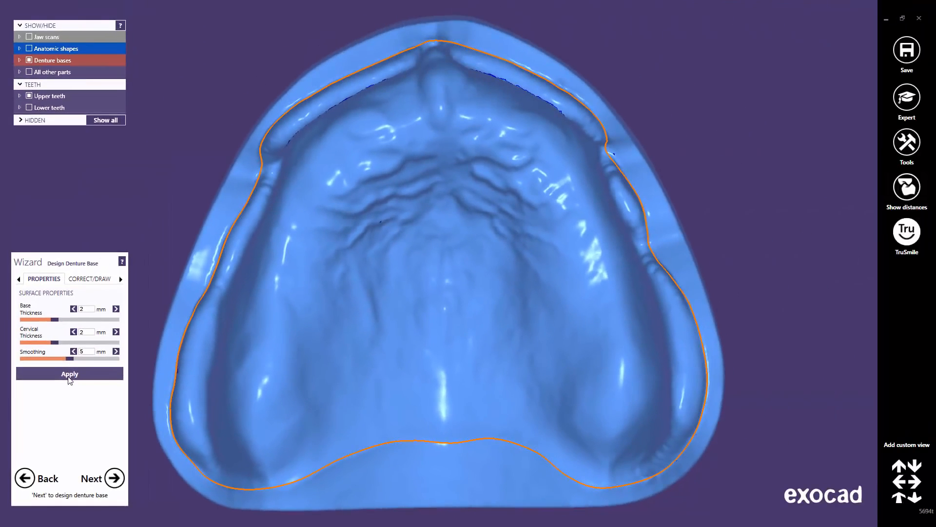
Generate the upper base at 2 mm base/cervical thickness and 5 mm smoothing, then advance
click(69, 377)
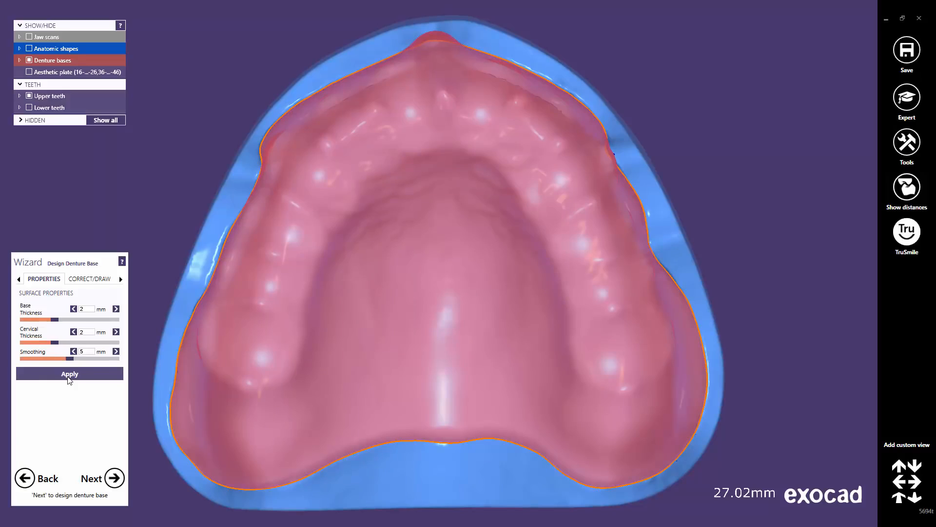
click(116, 479)
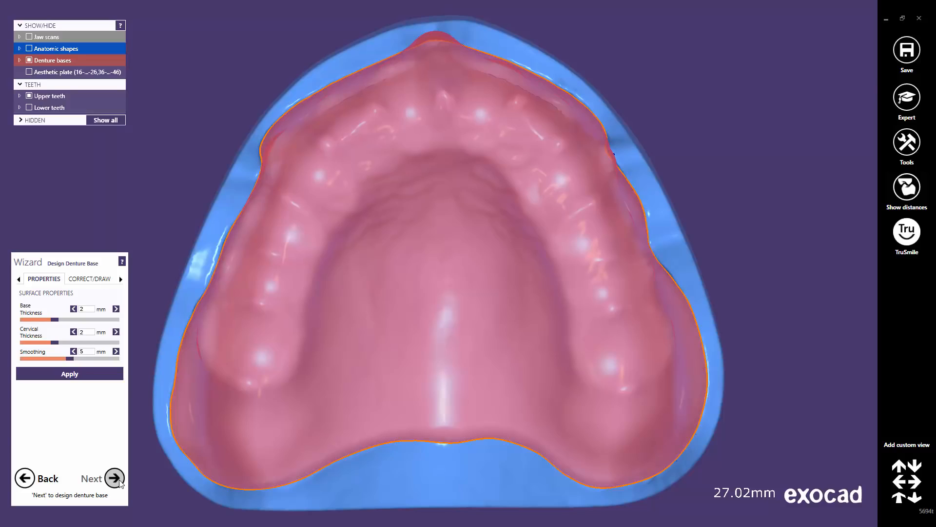
click(120, 481)
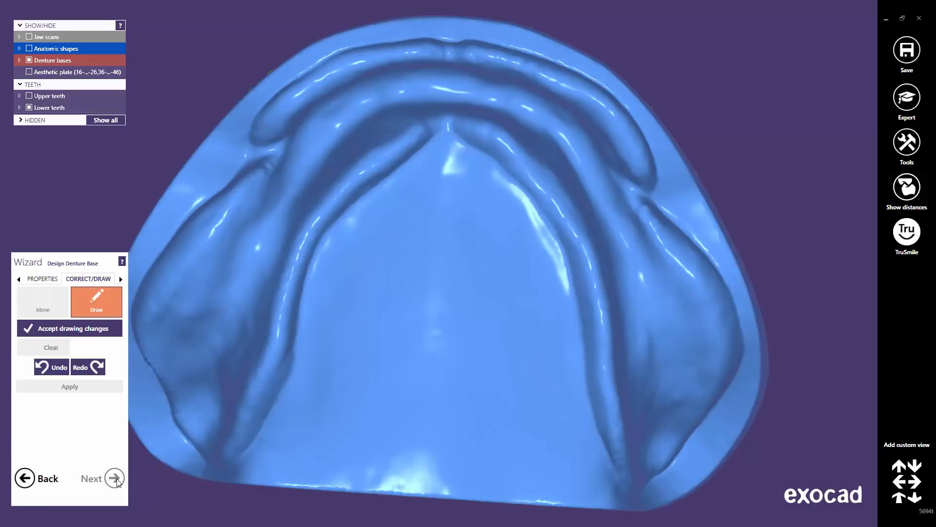
Place eight detection points around the lower ridge and auto-detect the lower base margin
click(121, 279)
click(47, 279)
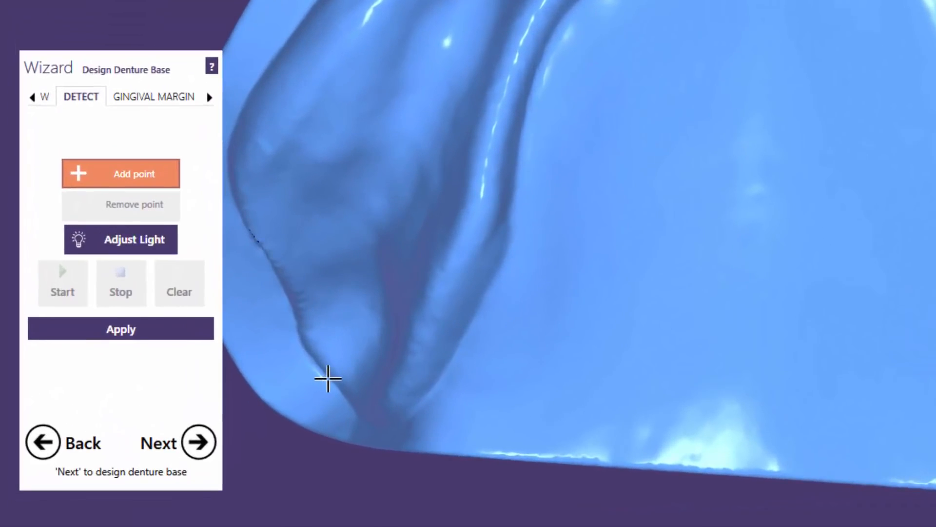
click(189, 443)
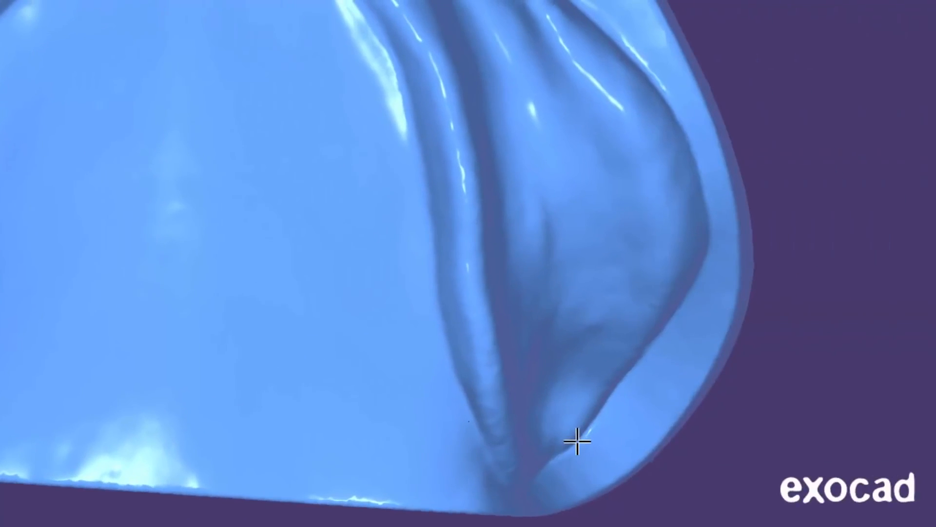
click(578, 443)
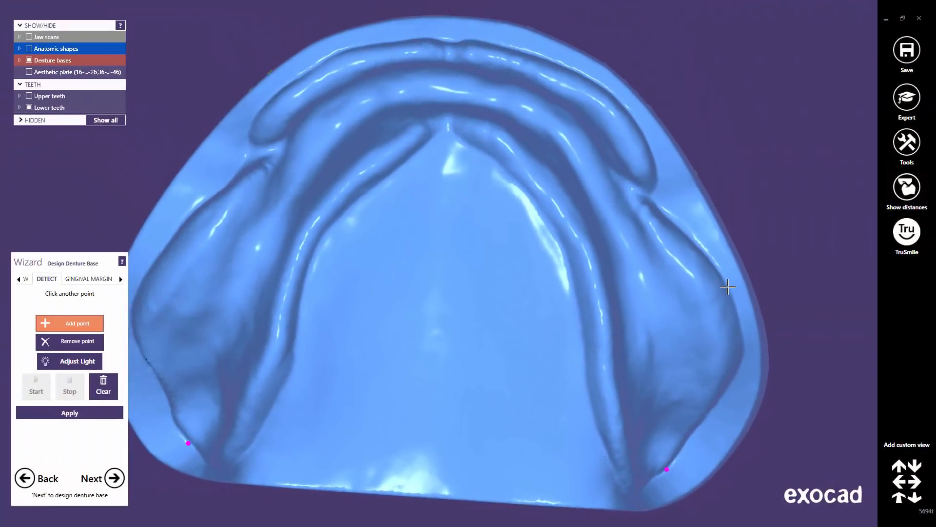
click(728, 289)
click(569, 69)
click(348, 52)
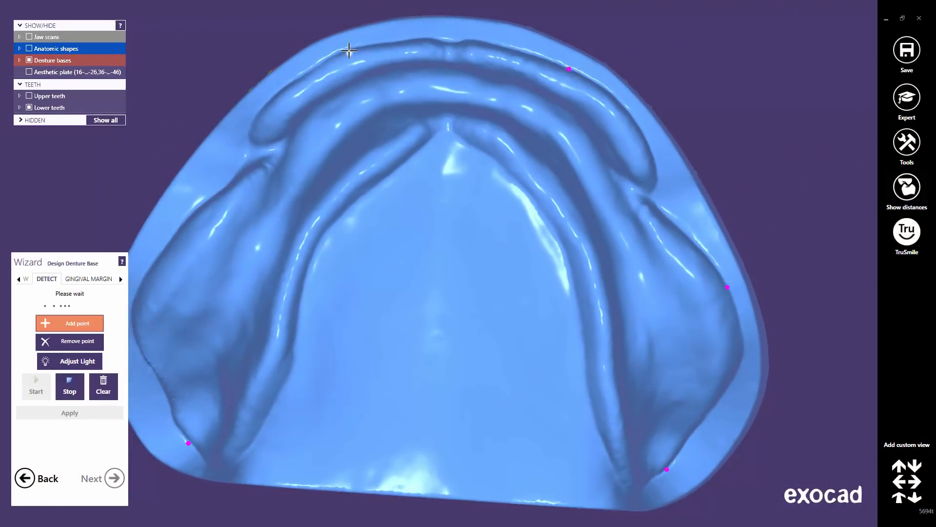
click(171, 238)
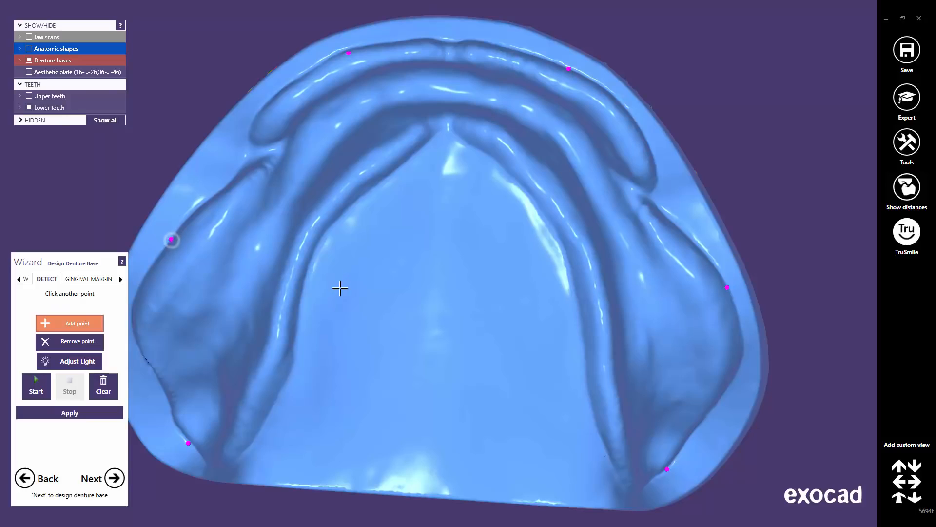
click(302, 298)
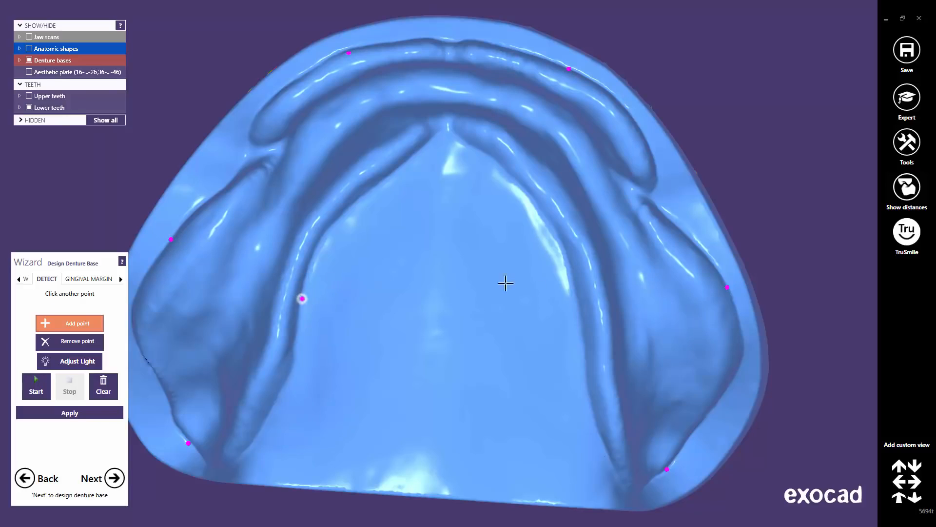
click(577, 298)
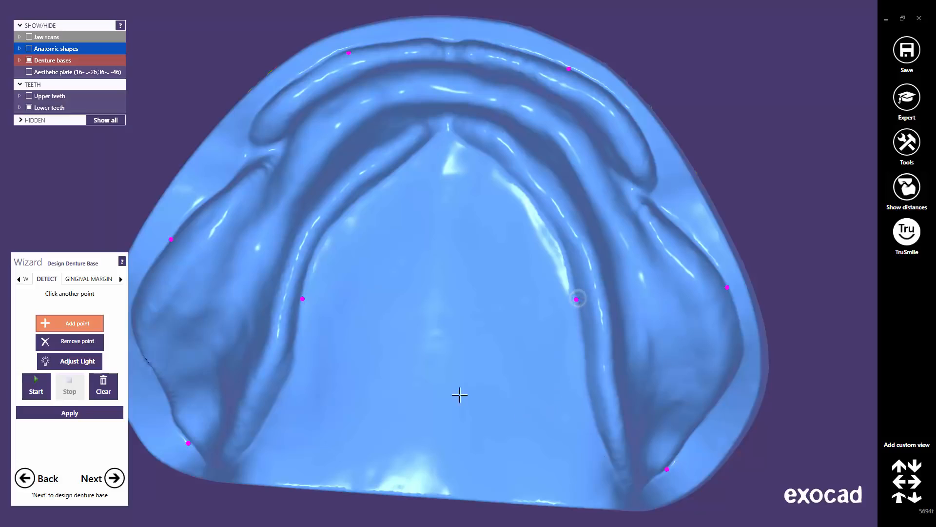
click(36, 388)
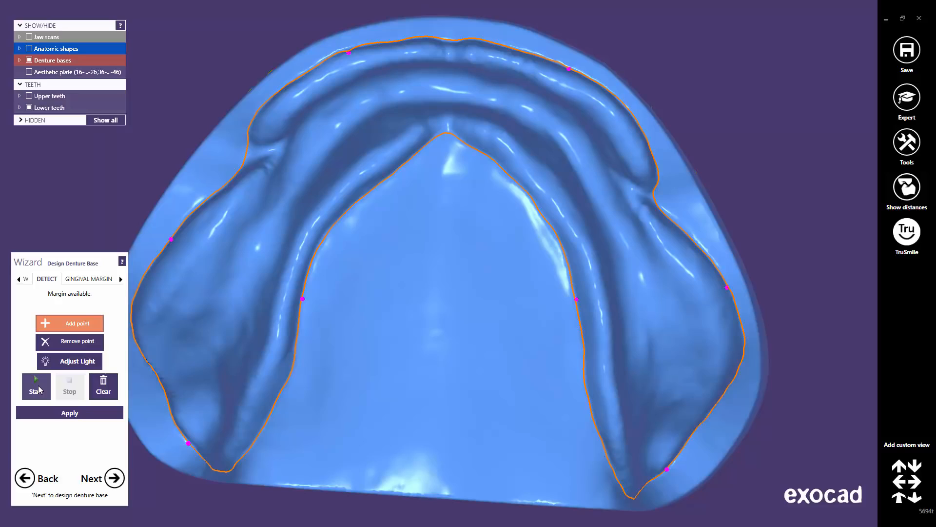
click(20, 279)
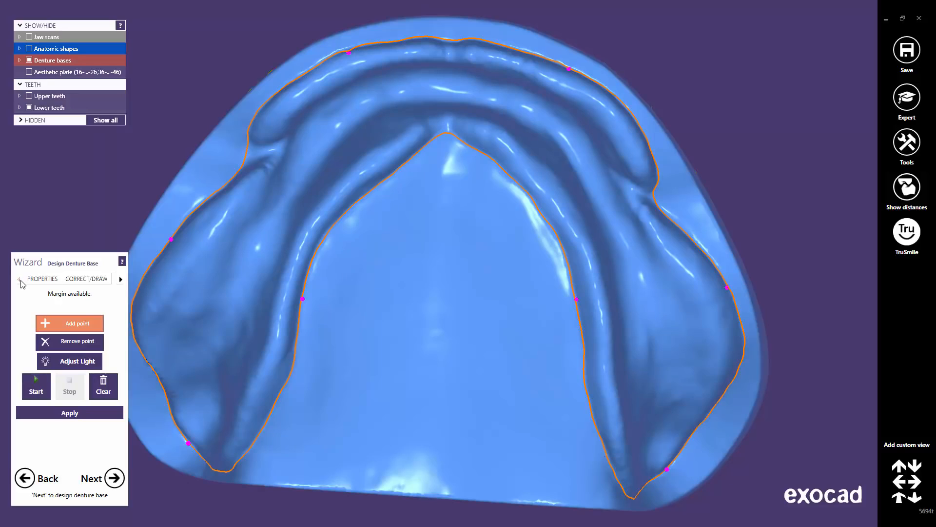
Apply 2 mm base/cervical thickness and 5 mm smoothing to the lower base, then inspect it frontally
click(38, 279)
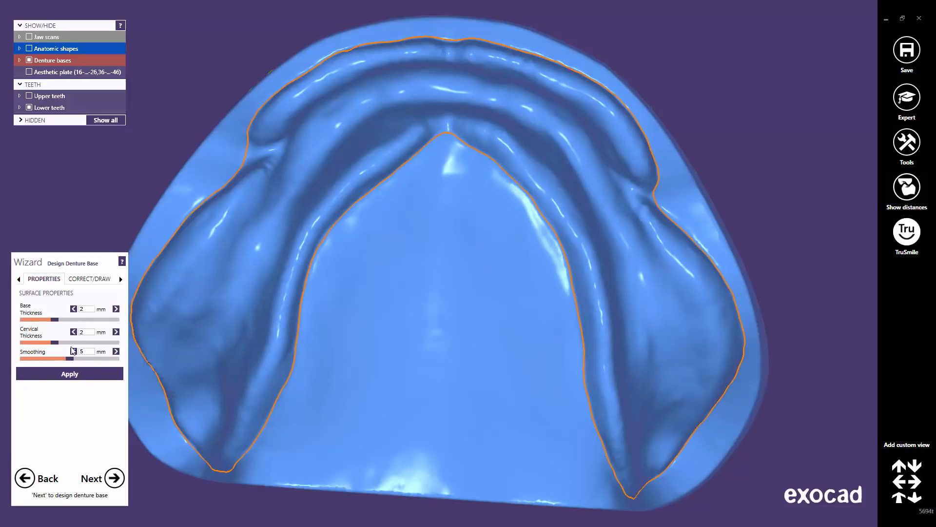
click(74, 375)
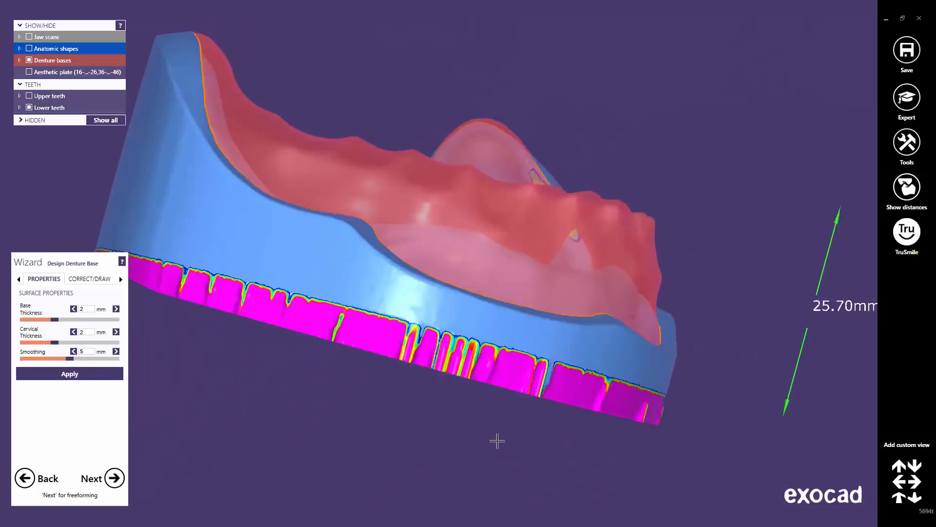
right_drag(498, 441, 381, 454)
middle_drag(481, 447, 530, 462)
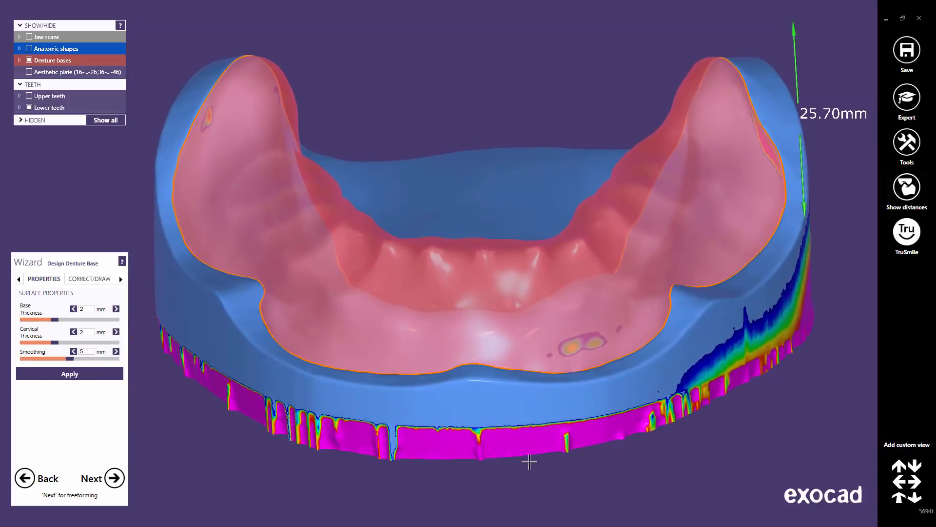
scroll(537, 429, down, 3)
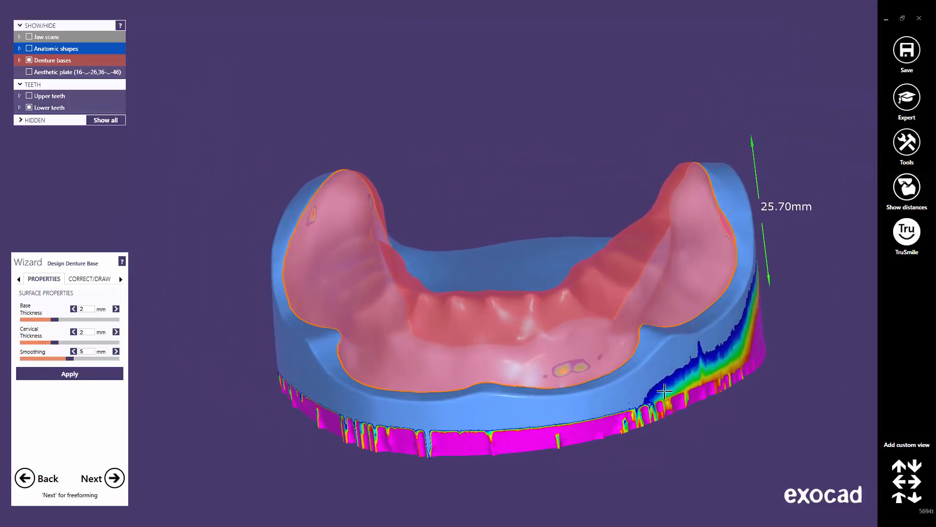
middle_drag(665, 391, 629, 399)
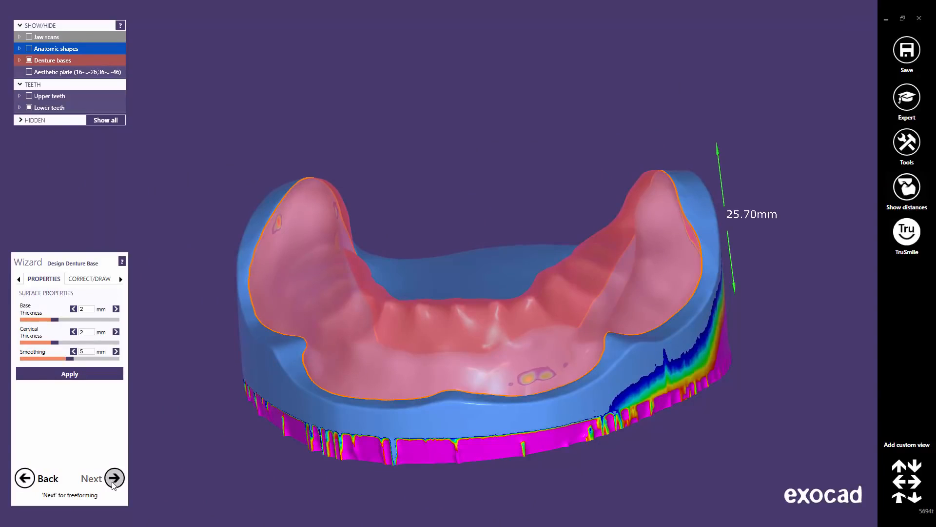
Enter Freeforming, hide the jaw scans and turn on TruSmile rendering
click(114, 479)
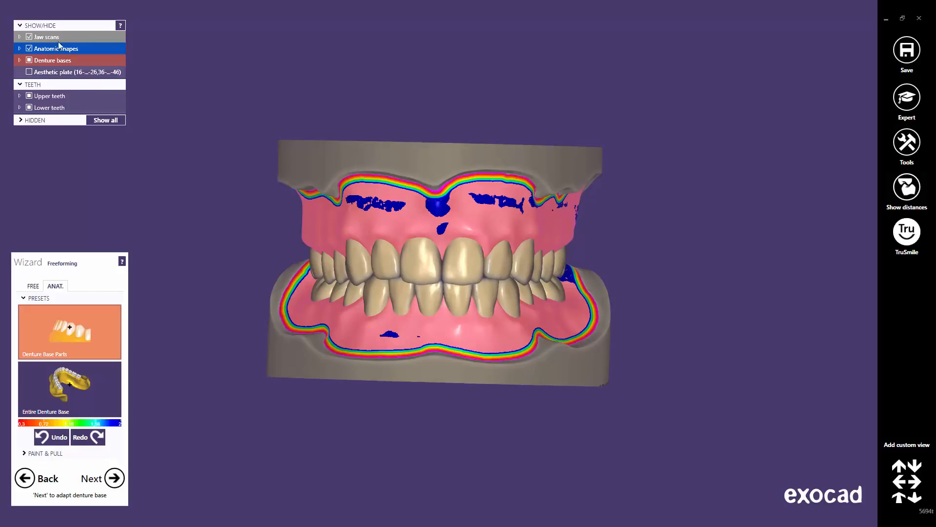
click(29, 37)
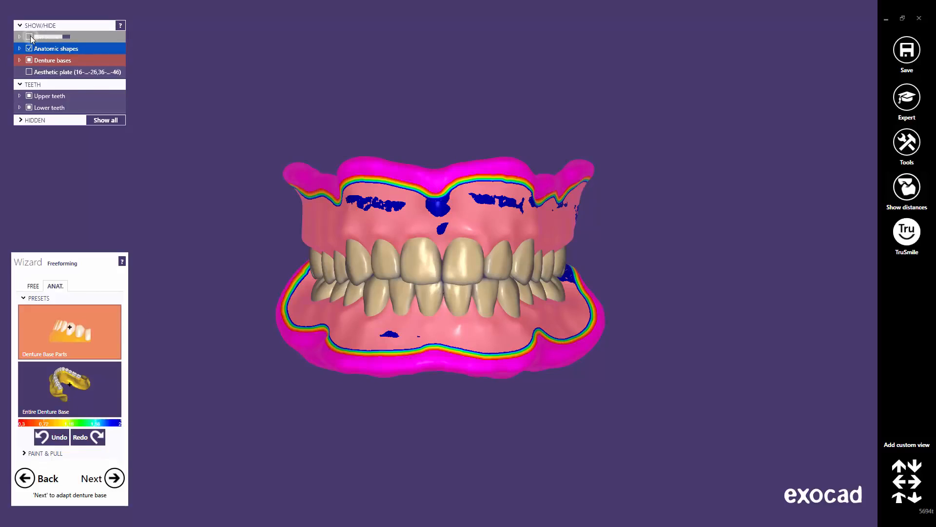
click(915, 242)
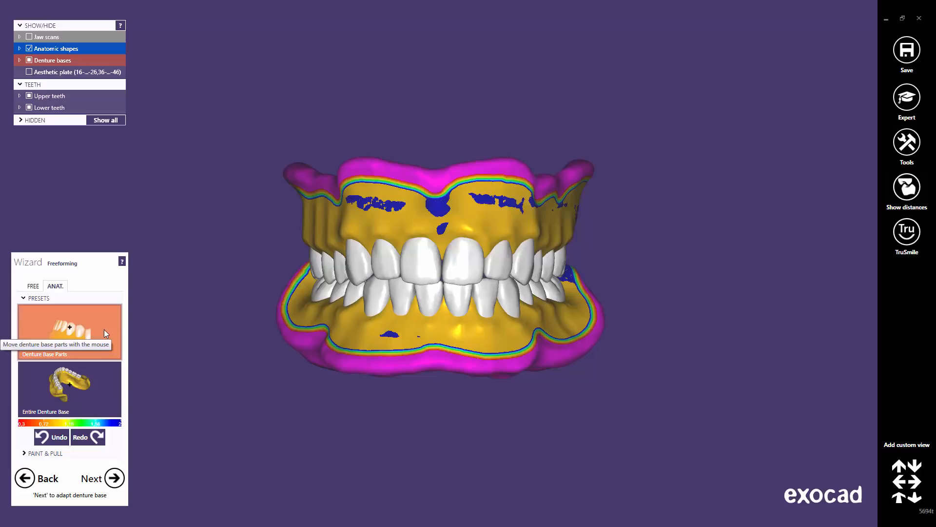
With the Entire Denture Base preset, reshape the gum above the left front teeth
click(99, 391)
drag(324, 286, 383, 268)
scroll(384, 268, up, 5)
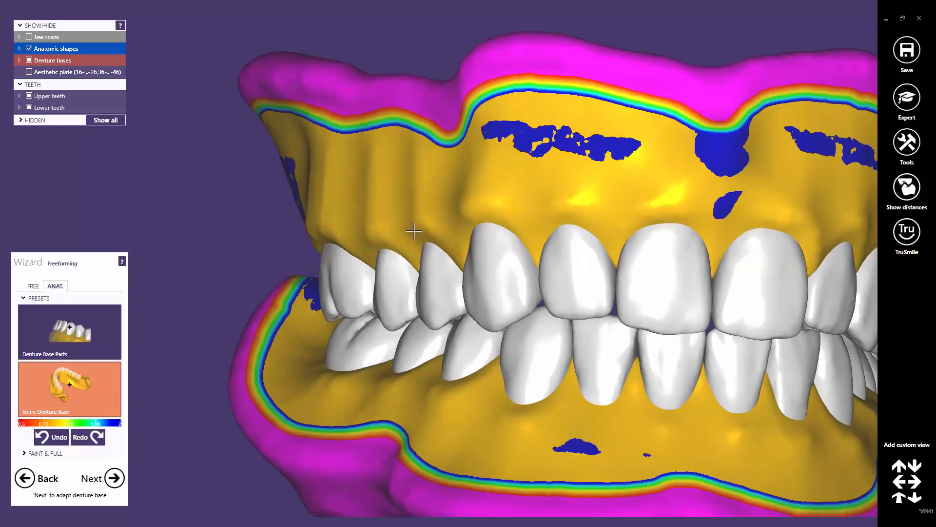
mouse_move(328, 219)
mouse_down()
mouse_move(379, 229)
mouse_move(385, 222)
mouse_up()
middle_click(431, 246)
right_drag(498, 243, 441, 243)
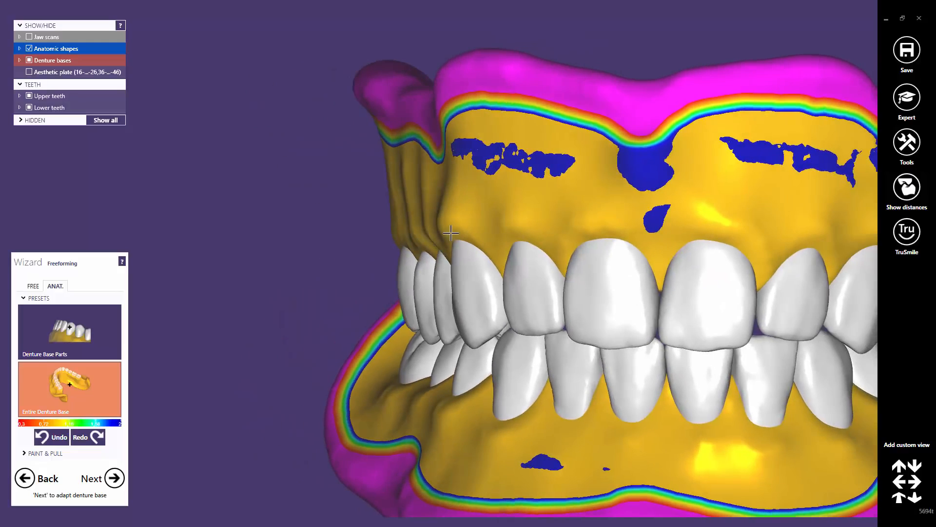
Thicken the thin patches on the upper left gum of the denture base
drag(457, 226, 464, 226)
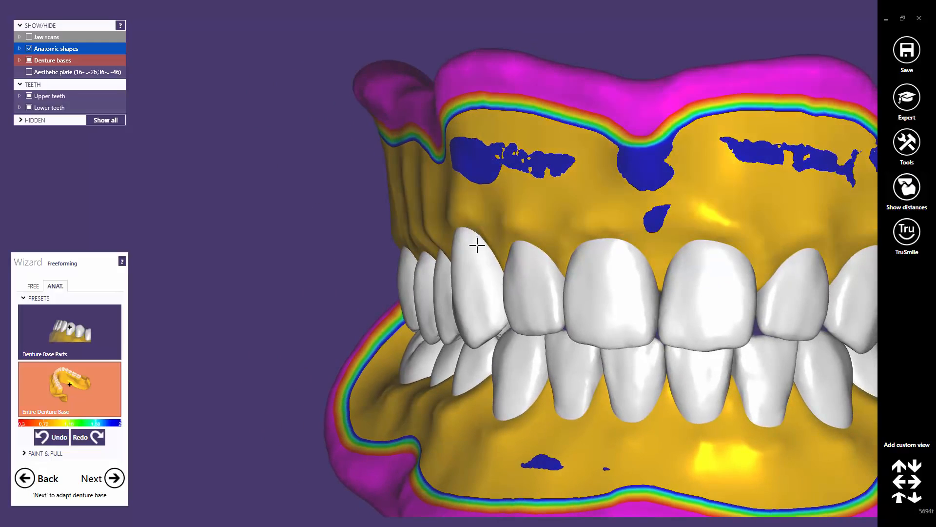
middle_click(500, 278)
right_drag(488, 272, 471, 261)
drag(458, 211, 464, 201)
mouse_move(502, 247)
right_down()
mouse_move(487, 247)
mouse_move(460, 216)
right_up()
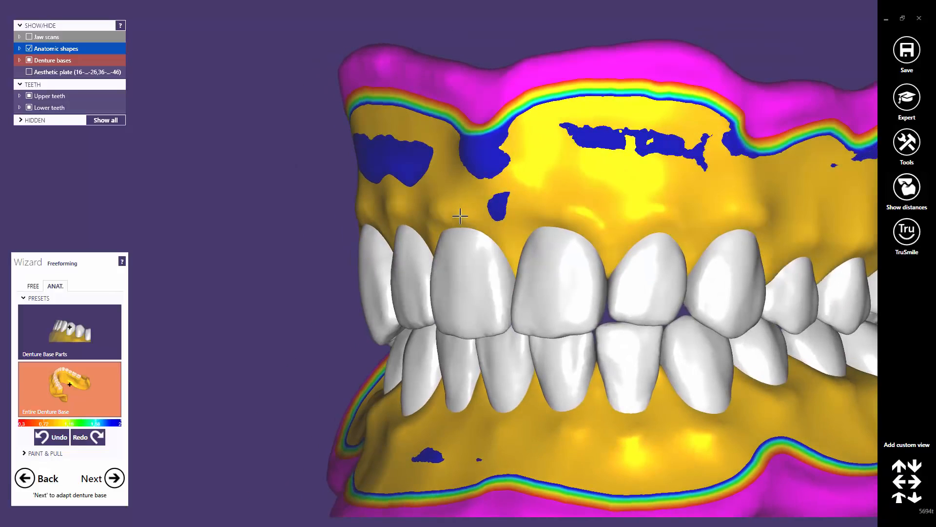
drag(464, 210, 493, 212)
mouse_move(493, 244)
right_down()
mouse_move(565, 259)
mouse_move(514, 244)
mouse_move(544, 272)
mouse_move(507, 225)
mouse_move(521, 271)
mouse_move(476, 217)
mouse_move(461, 243)
mouse_move(482, 253)
right_up()
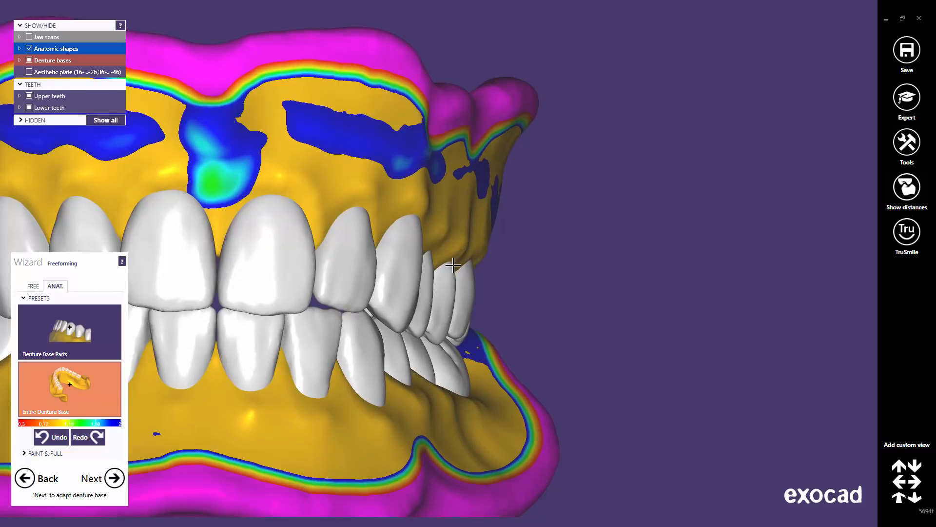
Build up joined thickness patches on the lower gum and reshape it around the left lower teeth
right_drag(437, 274, 623, 340)
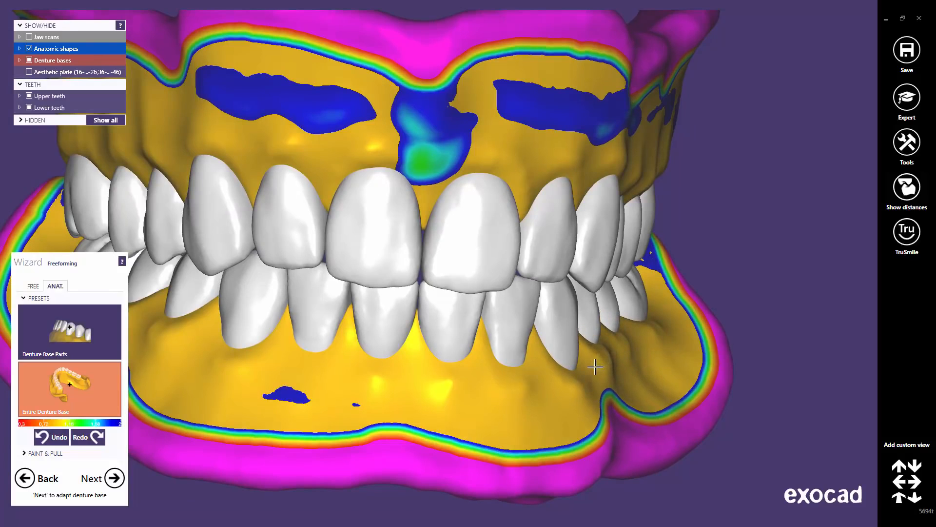
scroll(561, 392, up, 6)
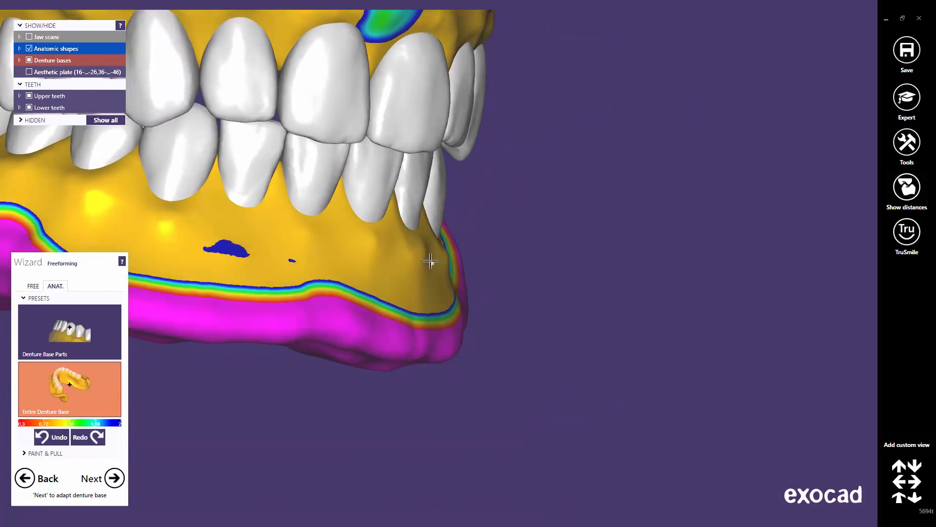
drag(431, 261, 394, 262)
mouse_move(394, 262)
right_down()
mouse_move(359, 251)
mouse_move(366, 255)
right_up()
drag(393, 247, 425, 252)
right_drag(424, 252, 383, 254)
drag(389, 242, 367, 249)
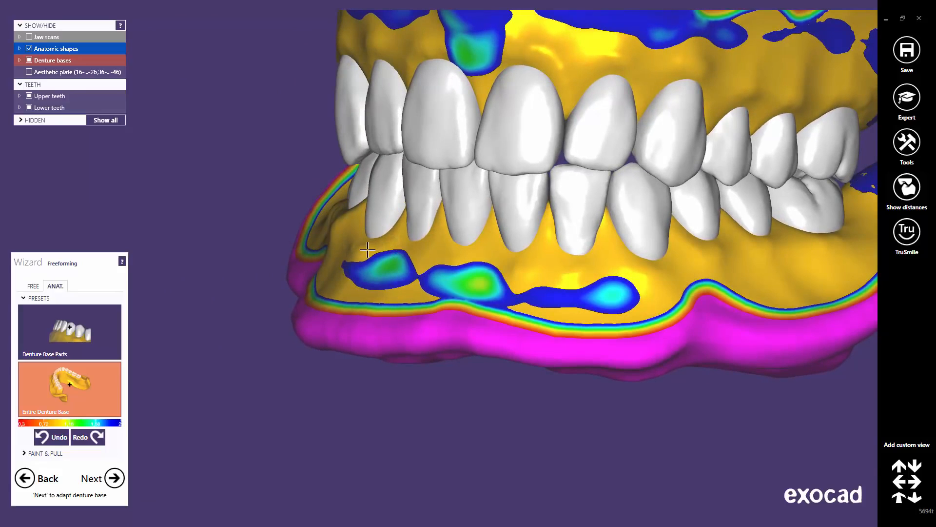
mouse_move(367, 249)
right_down()
mouse_move(376, 248)
mouse_move(369, 236)
right_up()
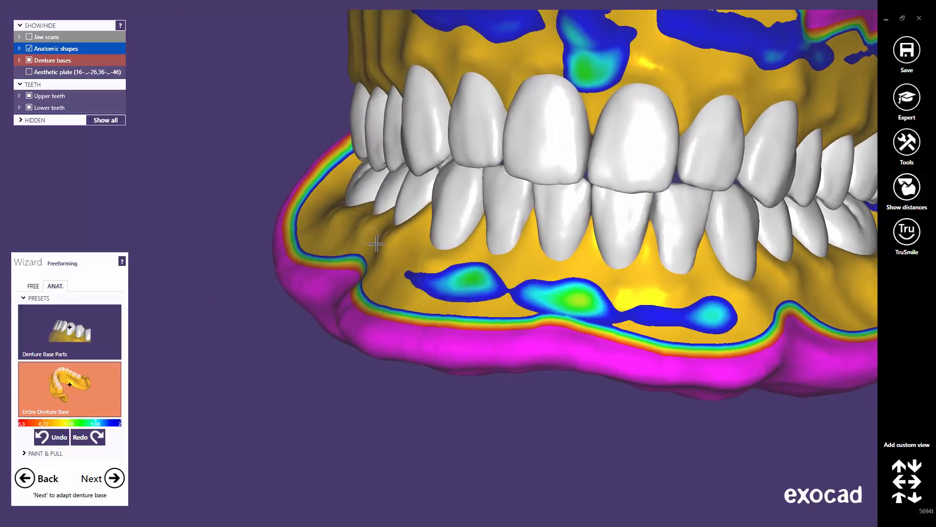
drag(349, 220, 354, 223)
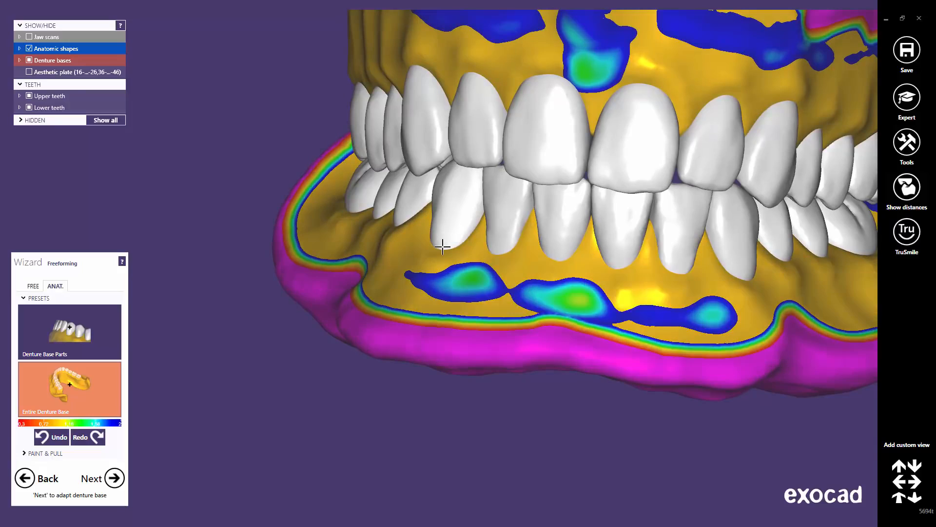
middle_drag(717, 335, 713, 349)
Switch to the Denture Base Parts preset and inspect both bases from the sides and front
click(899, 498)
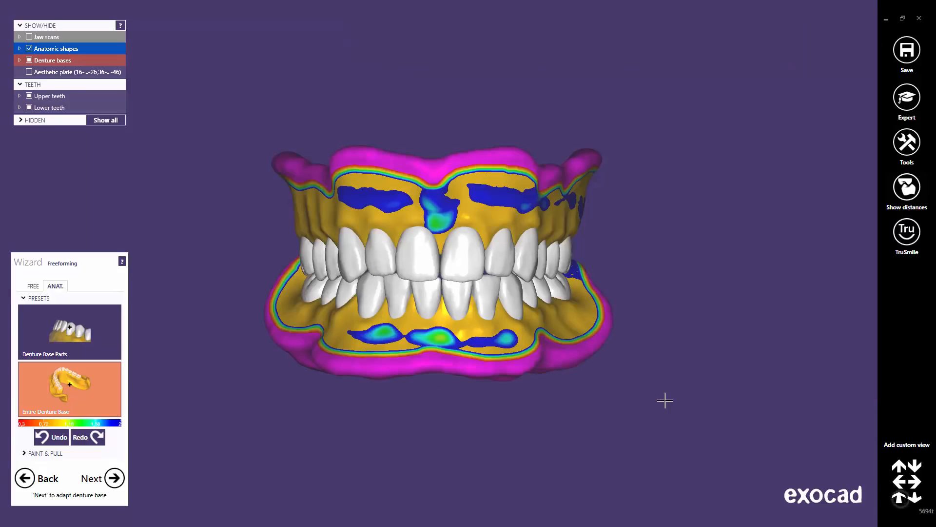
scroll(422, 251, up, 3)
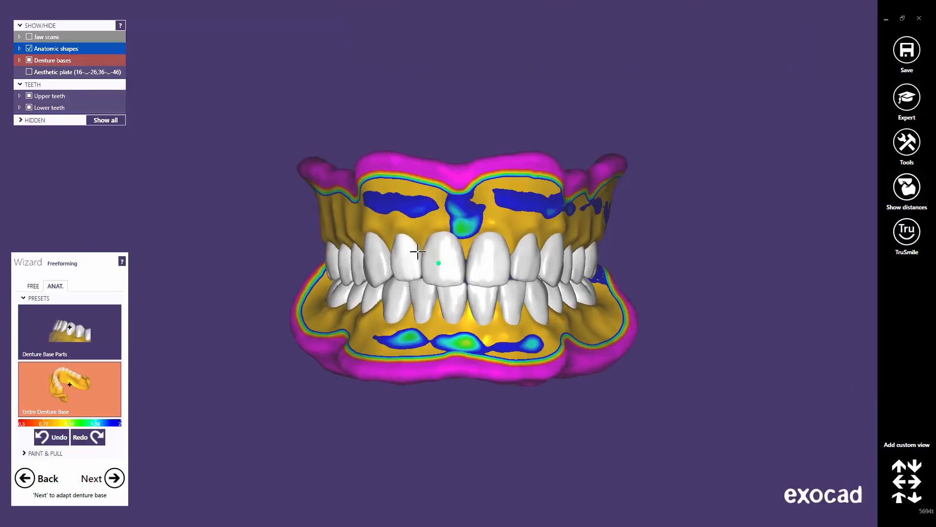
scroll(422, 251, up, 2)
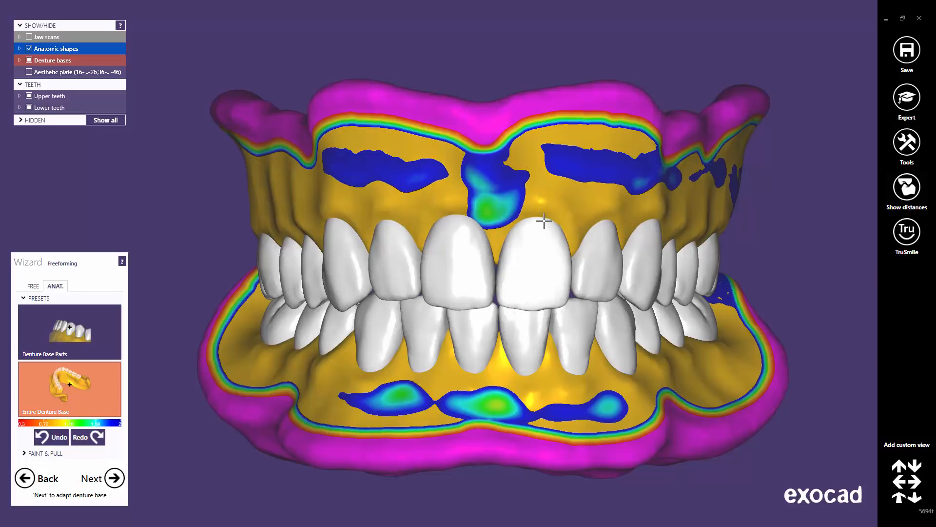
right_drag(608, 241, 612, 243)
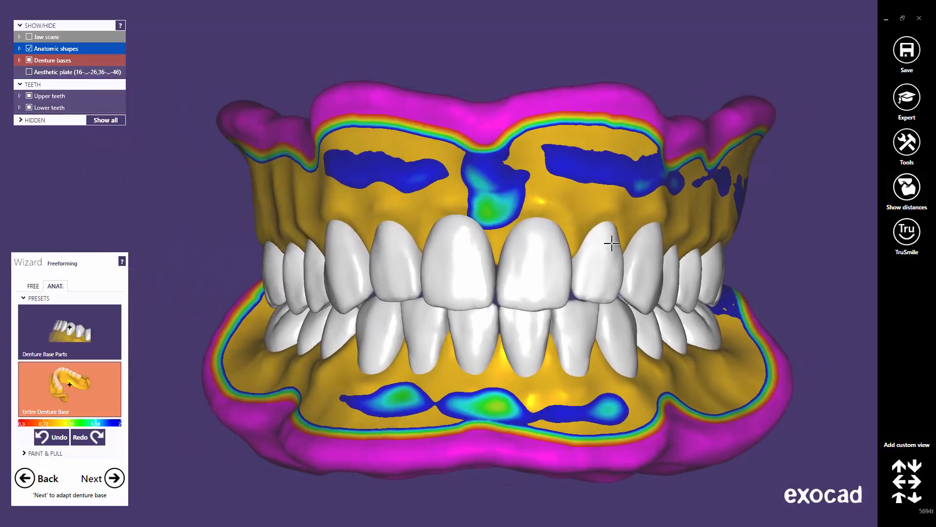
click(80, 336)
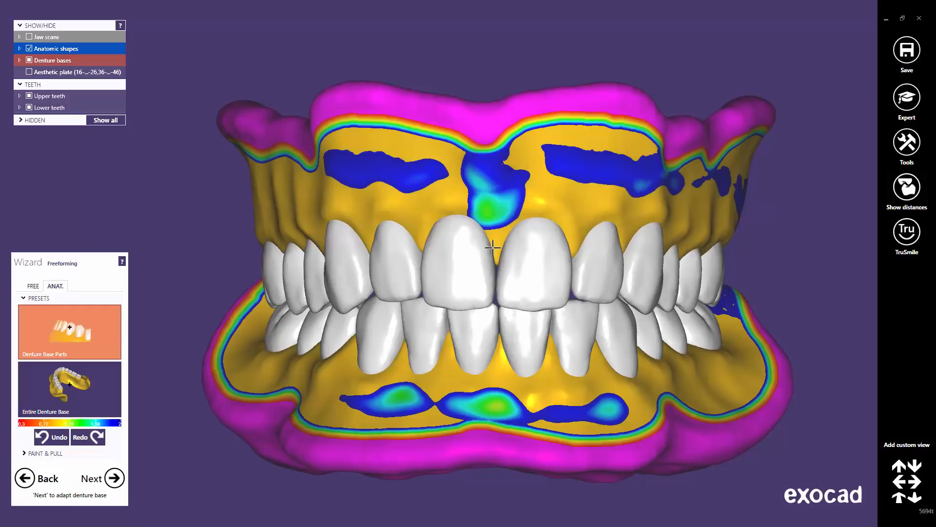
scroll(496, 248, up, 5)
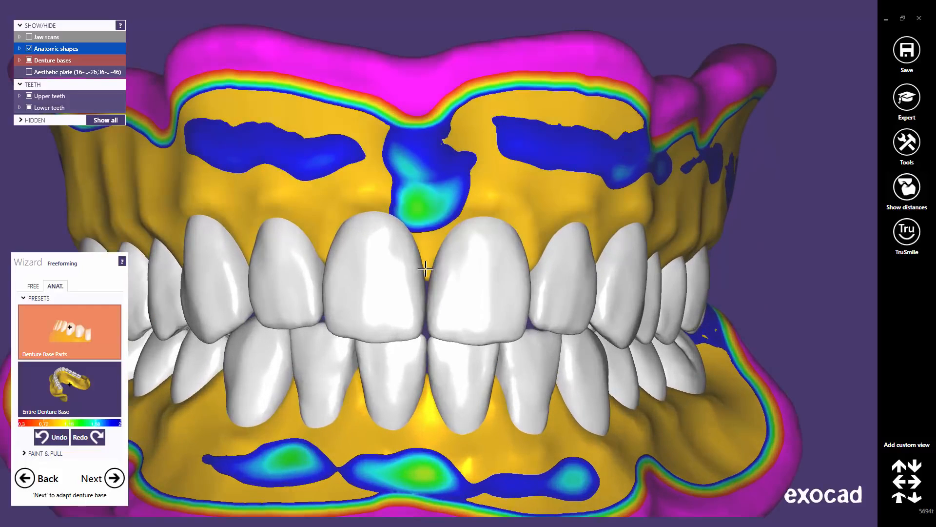
right_drag(520, 293, 561, 287)
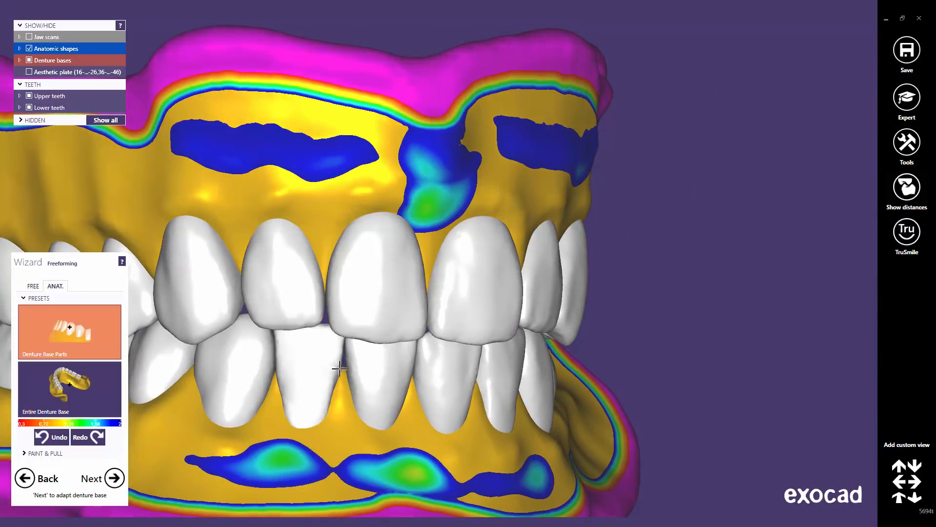
right_drag(395, 376, 437, 271)
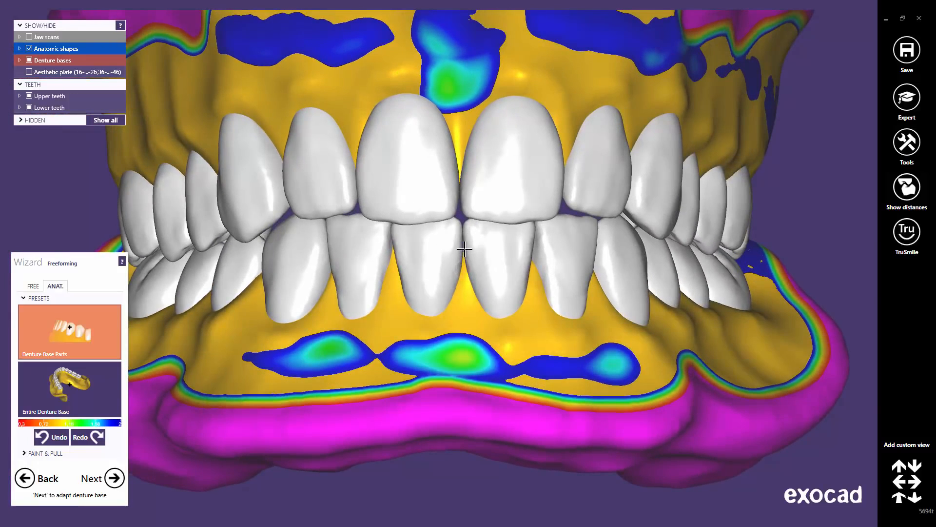
right_drag(500, 265, 407, 270)
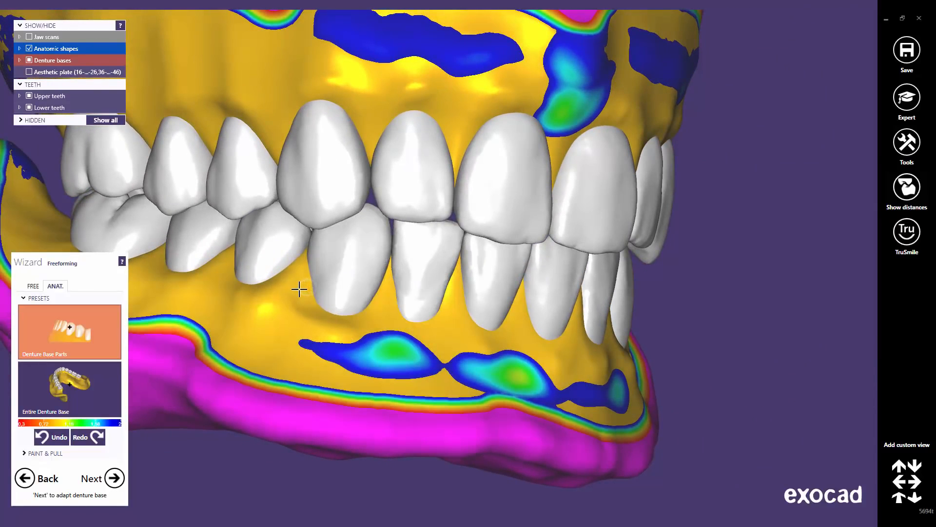
right_drag(450, 256, 467, 252)
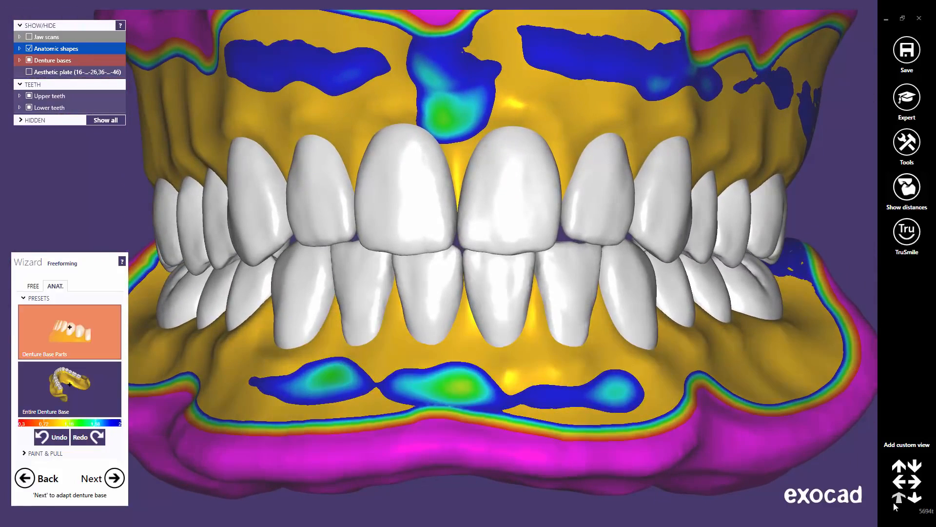
click(899, 501)
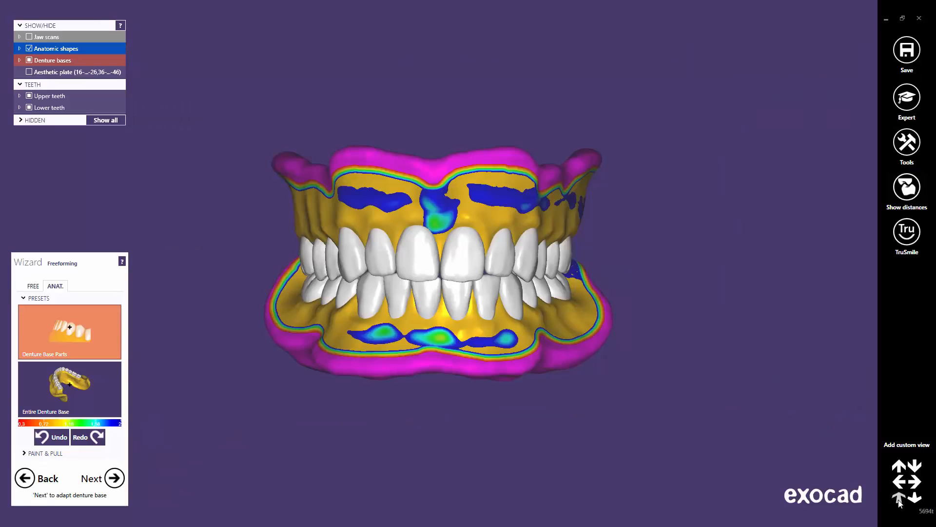
Switch to FREE Add/Remove sculpting with an enlarged brush size
click(33, 286)
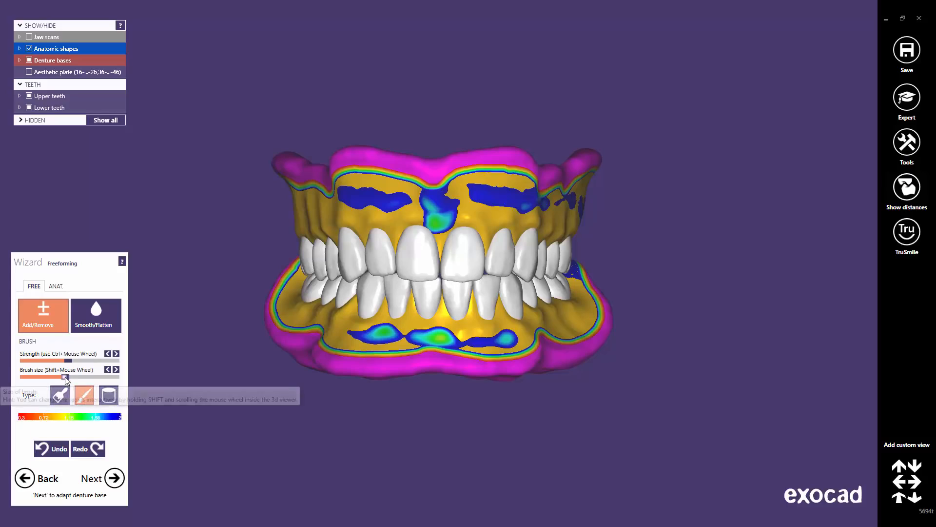
drag(65, 377, 90, 380)
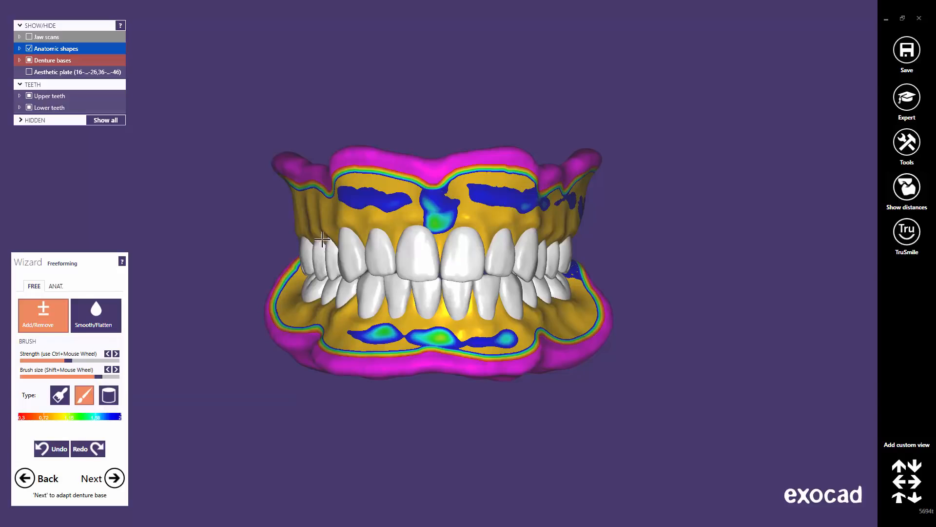
right_drag(324, 238, 371, 237)
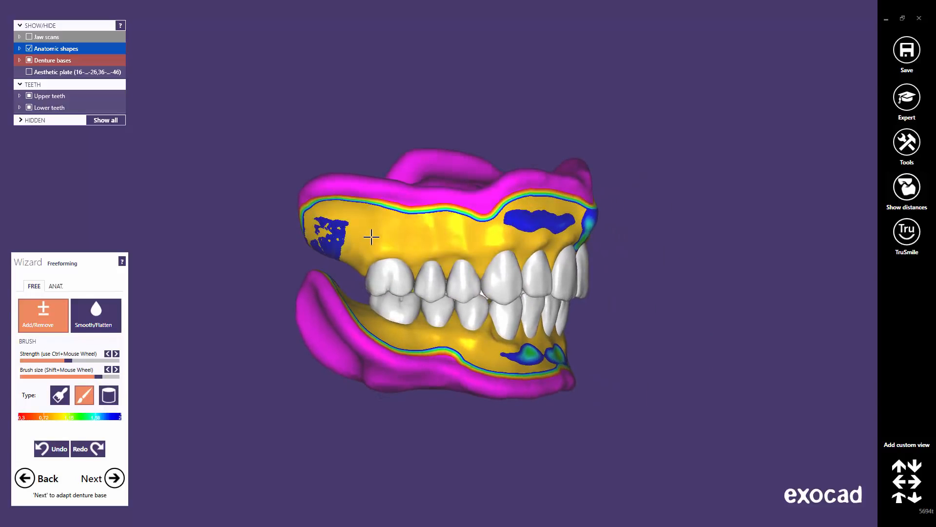
scroll(376, 239, up, 2)
scroll(413, 264, up, 4)
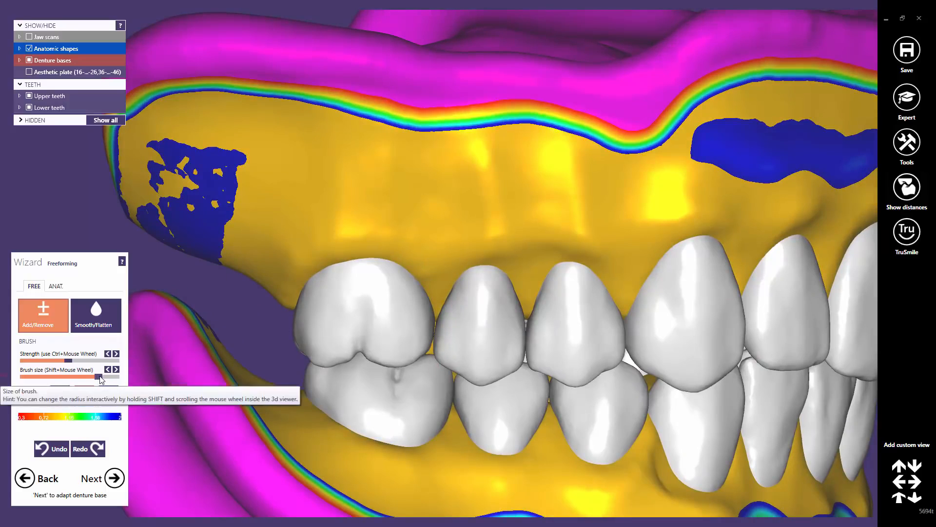
Fine-tune the brush size and raise ridges and small spots of material on the upper gum
drag(94, 379, 84, 379)
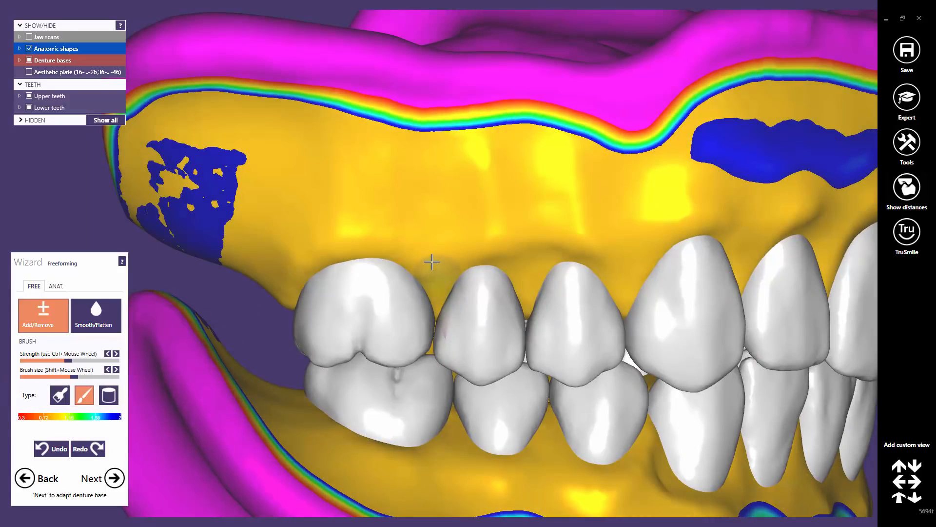
drag(438, 255, 396, 142)
mouse_move(288, 207)
mouse_down()
mouse_move(309, 146)
mouse_move(356, 203)
mouse_move(359, 167)
mouse_move(352, 167)
mouse_up()
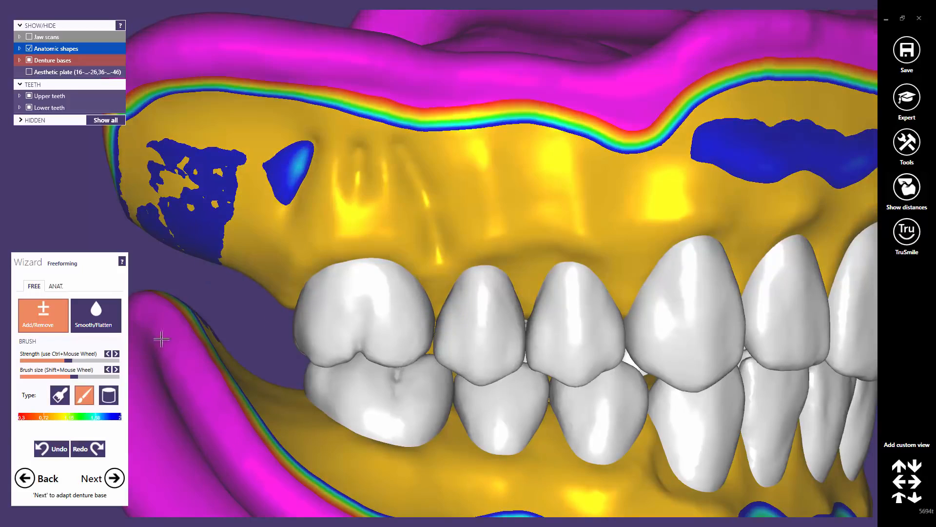
drag(74, 377, 83, 376)
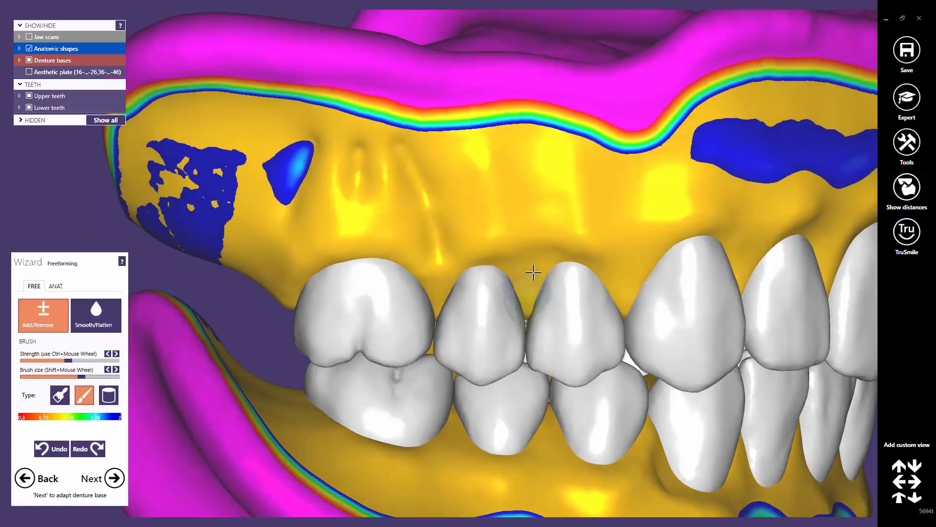
mouse_move(534, 233)
mouse_down()
mouse_move(518, 165)
mouse_move(493, 174)
mouse_up()
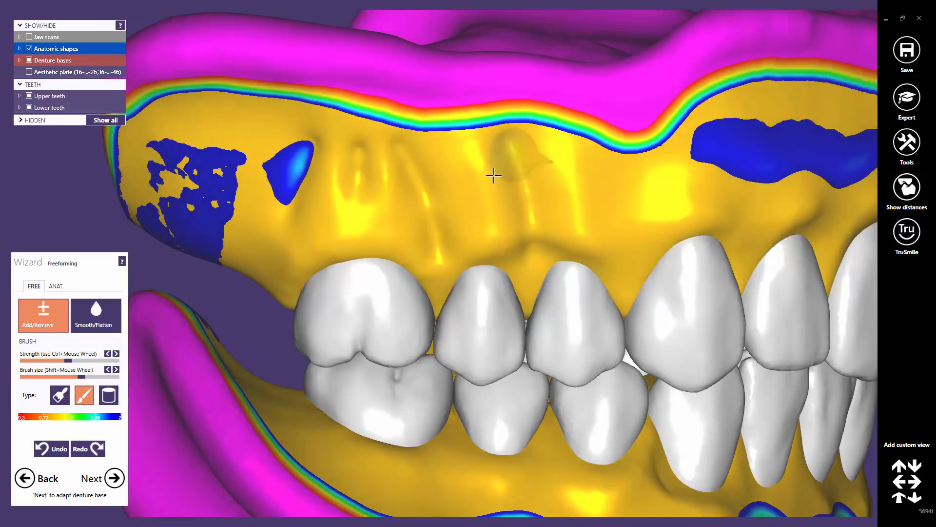
click(612, 166)
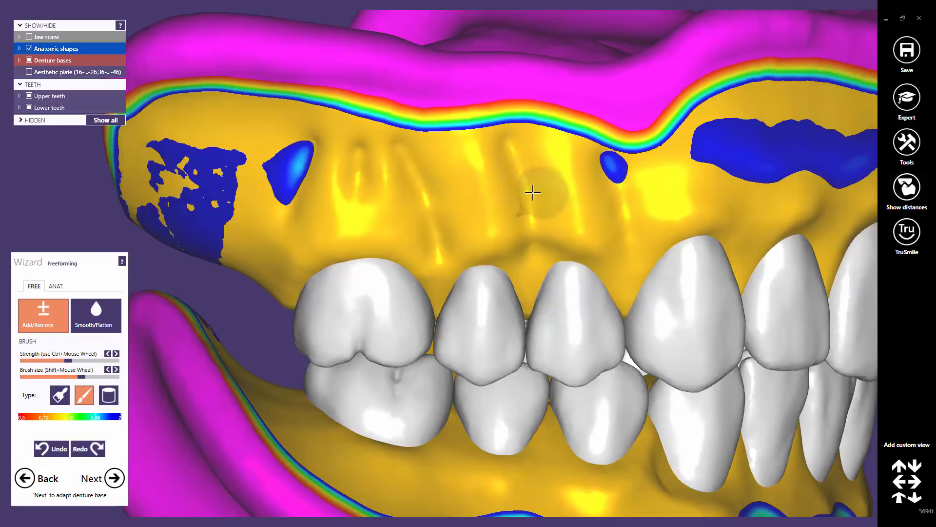
click(534, 151)
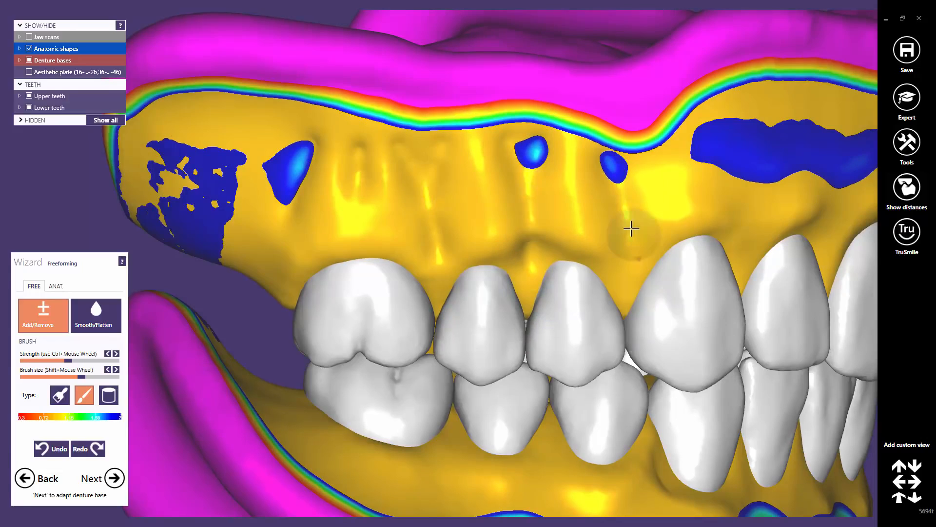
Thicken the thin upper gum directly above the front teeth
right_drag(632, 228, 618, 226)
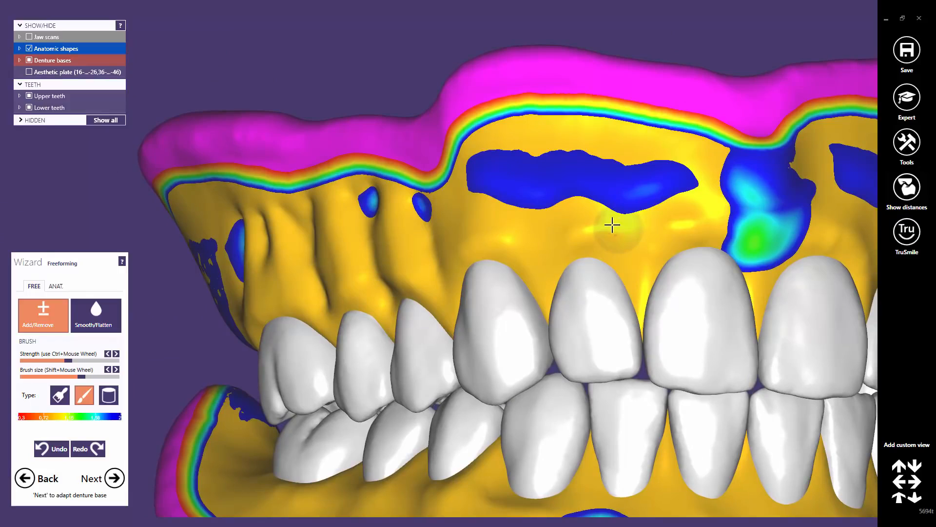
mouse_move(541, 261)
mouse_down()
mouse_move(535, 217)
mouse_move(502, 159)
mouse_up()
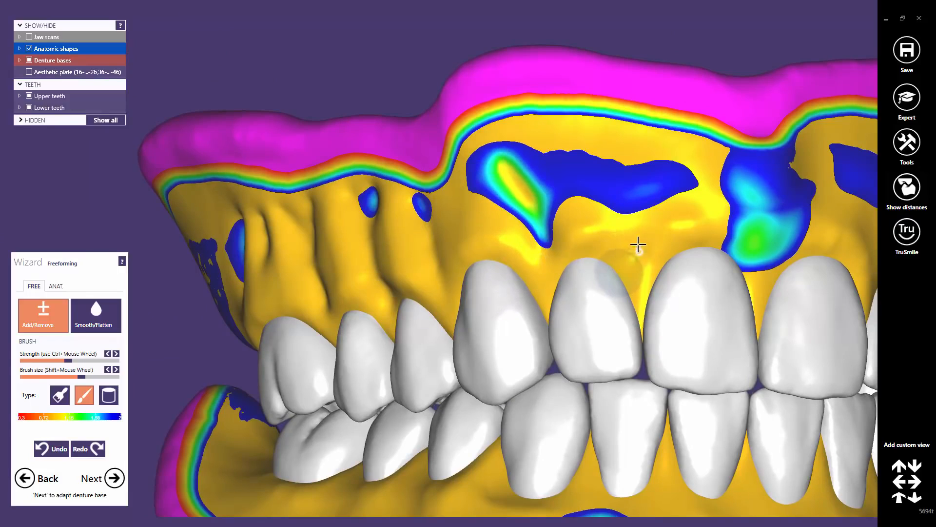
drag(638, 245, 602, 147)
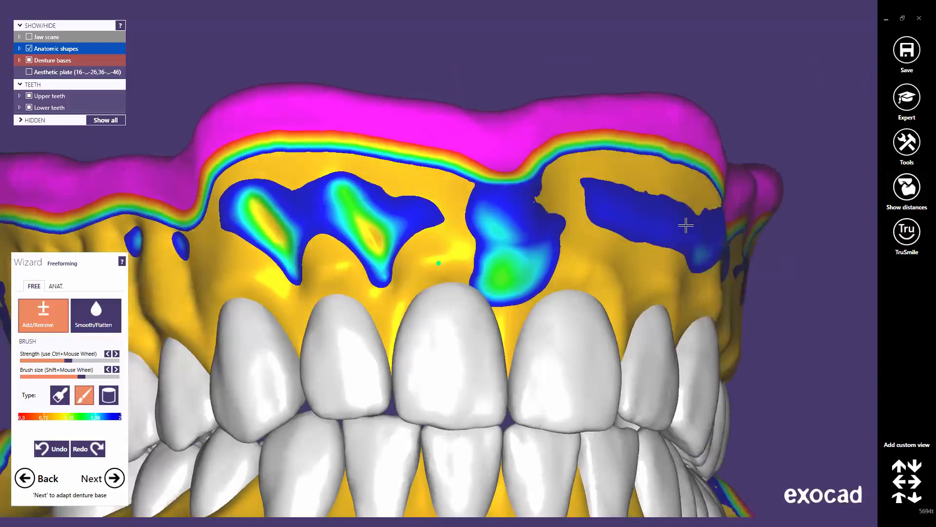
Raise root bulges in the right gum patch and the first root bumps above the front teeth
right_drag(686, 226, 690, 226)
drag(648, 283, 687, 185)
drag(745, 269, 769, 207)
mouse_move(761, 273)
right_down()
mouse_move(749, 268)
mouse_move(699, 289)
right_up()
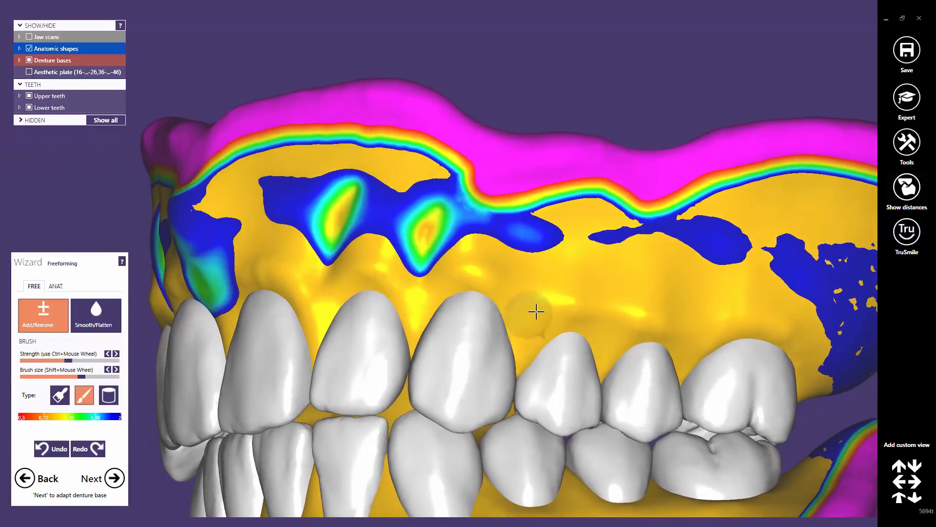
drag(534, 315, 537, 239)
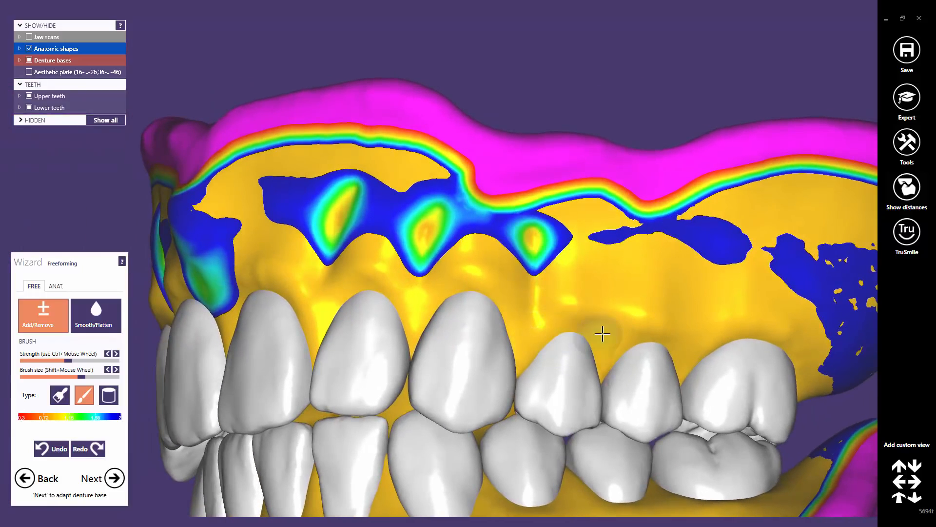
right_drag(616, 336, 608, 337)
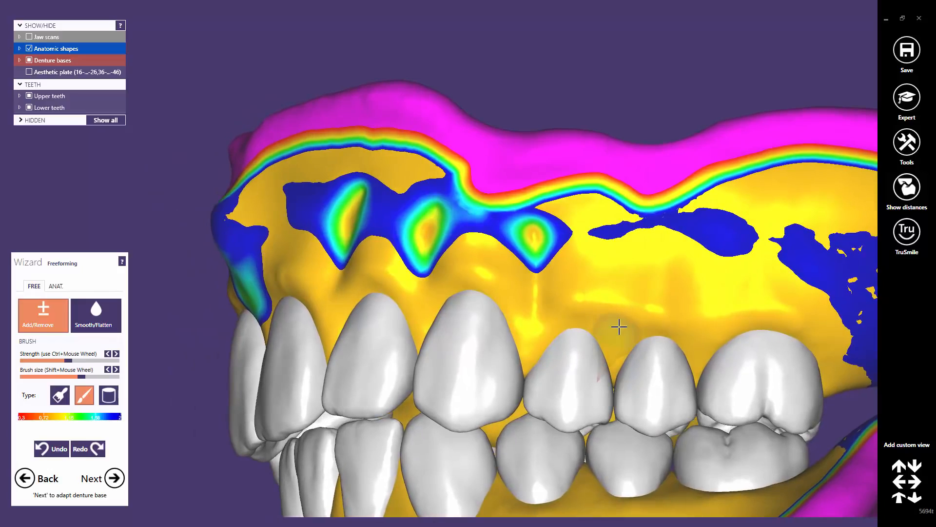
drag(617, 326, 604, 237)
drag(543, 242, 539, 239)
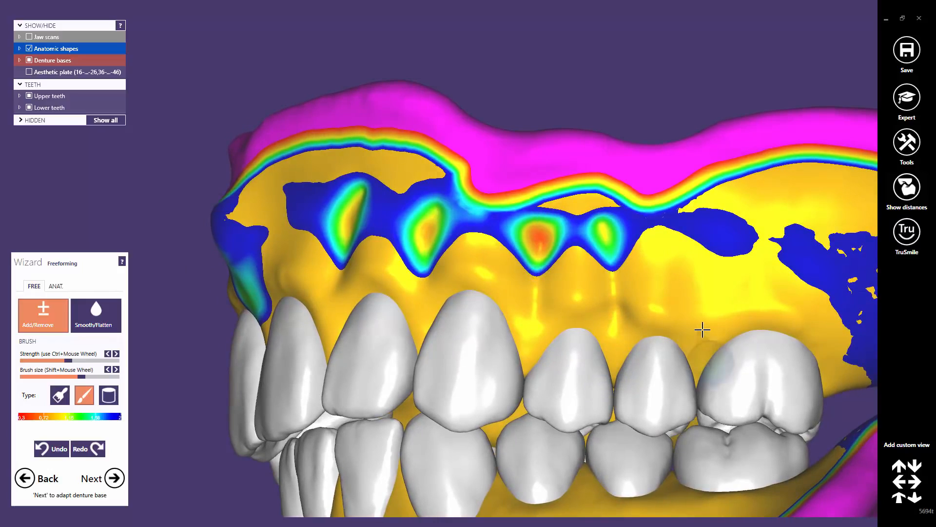
Add further elongated root bumps along the upper gum toward the side teeth
mouse_move(702, 338)
mouse_down()
mouse_move(714, 234)
mouse_move(671, 311)
mouse_up()
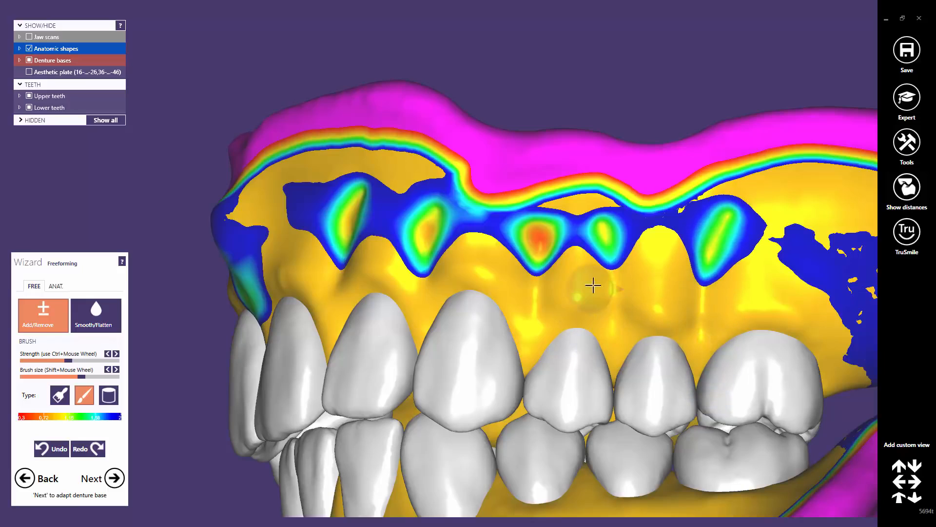
mouse_move(405, 274)
right_down()
mouse_move(405, 313)
mouse_move(806, 305)
right_up()
shift+drag(801, 282, 804, 258)
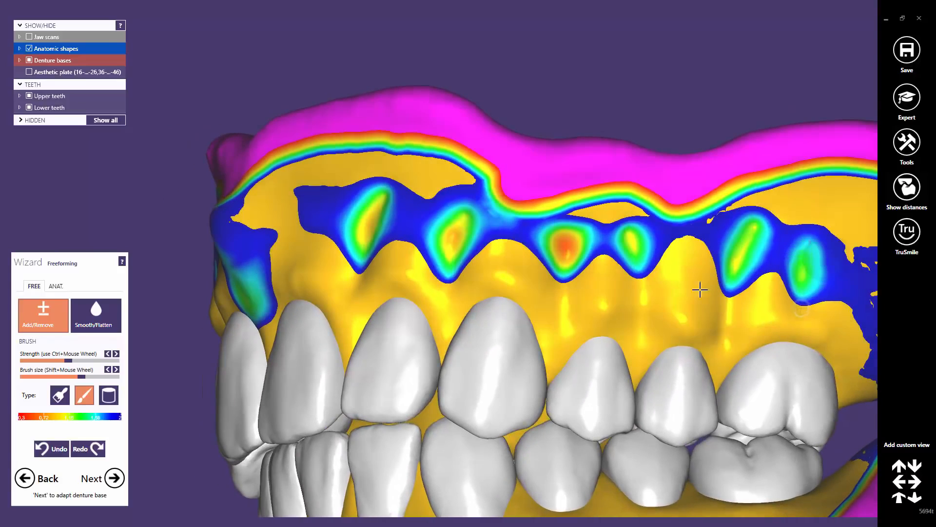
scroll(488, 312, down, 3)
right_drag(449, 322, 514, 360)
scroll(444, 299, up, 3)
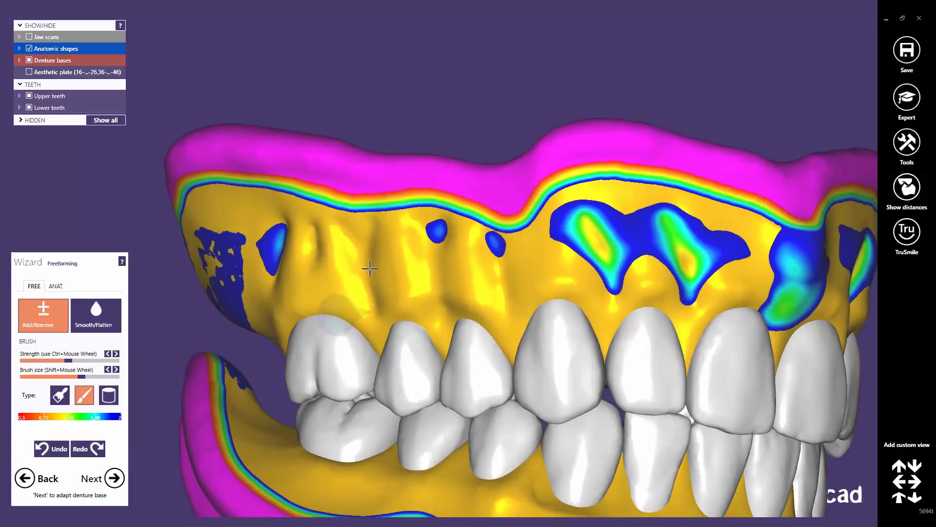
Add material to the lower gum below the teeth, carving grooves under the premolars and canine
right_drag(386, 310, 445, 299)
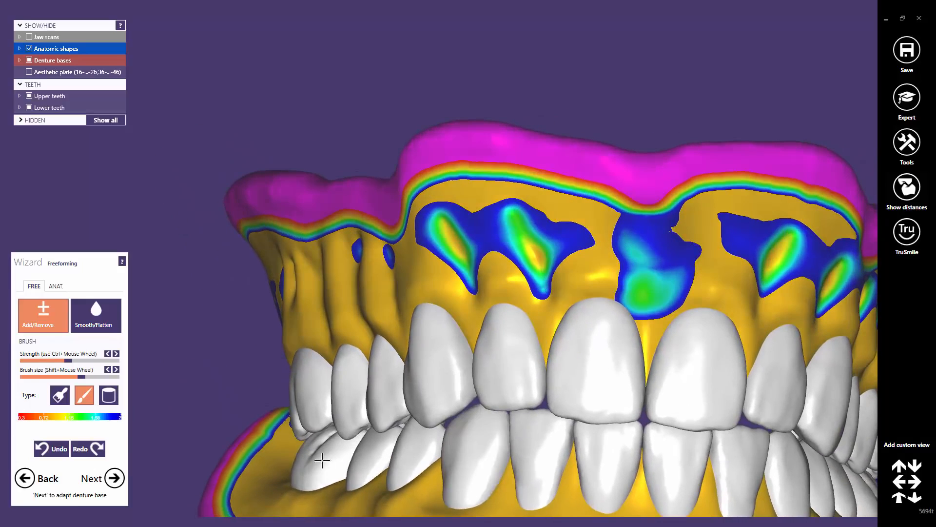
right_drag(335, 499, 437, 261)
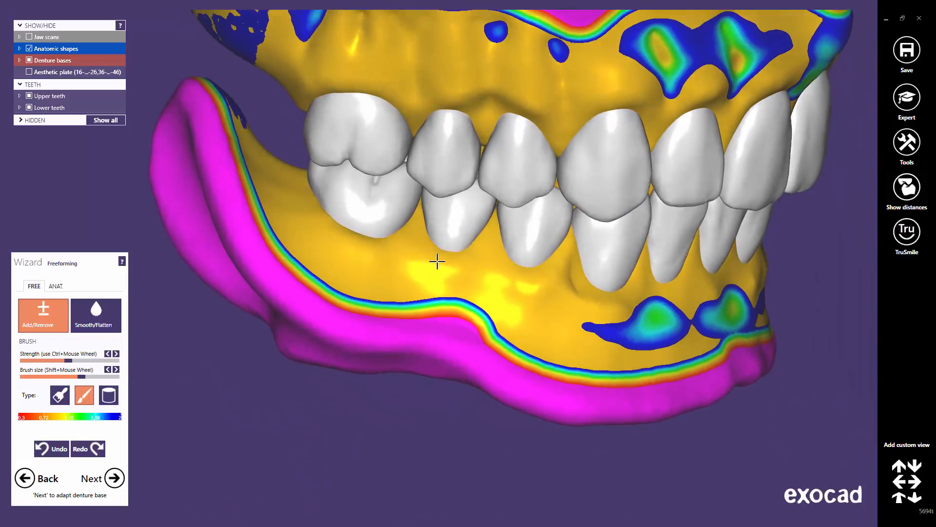
scroll(419, 256, up, 3)
scroll(420, 256, up, 1)
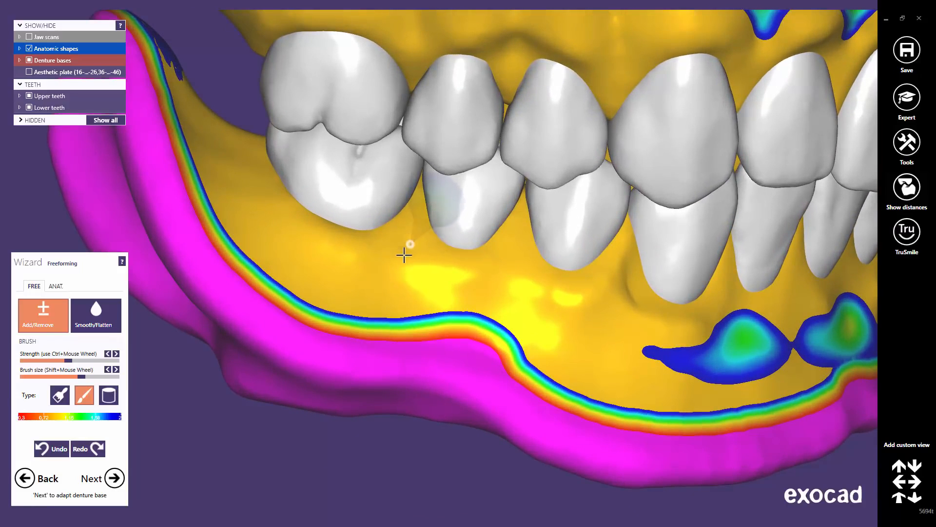
mouse_move(404, 254)
mouse_down()
mouse_move(356, 302)
mouse_move(410, 259)
mouse_move(372, 293)
mouse_move(320, 264)
mouse_move(291, 235)
mouse_up()
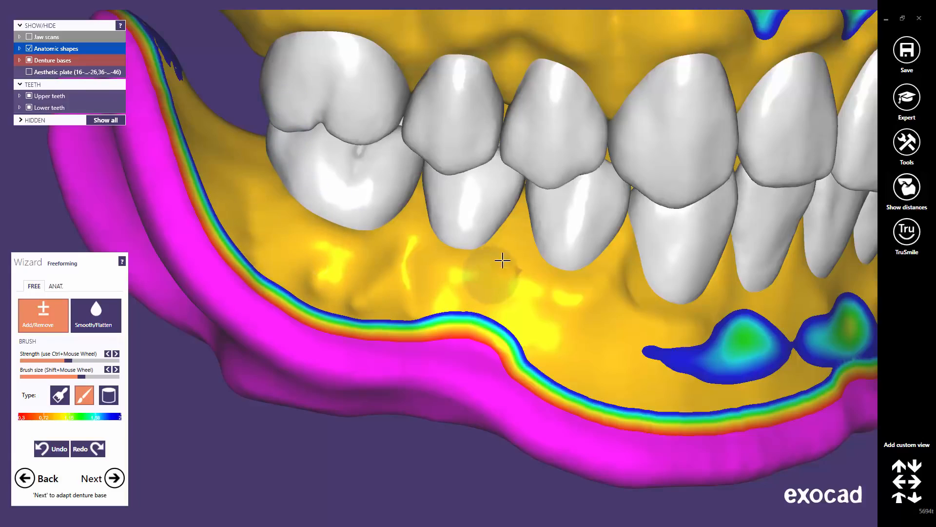
drag(512, 264, 476, 318)
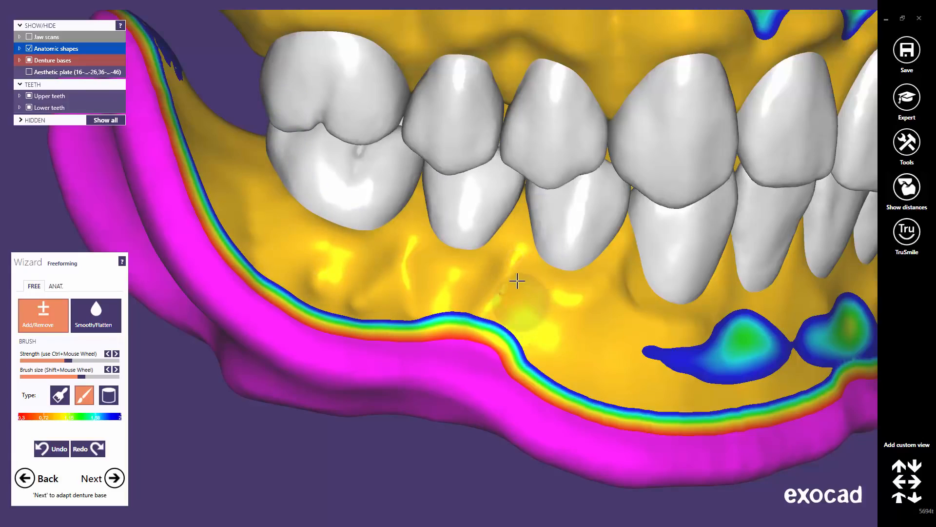
drag(509, 264, 523, 341)
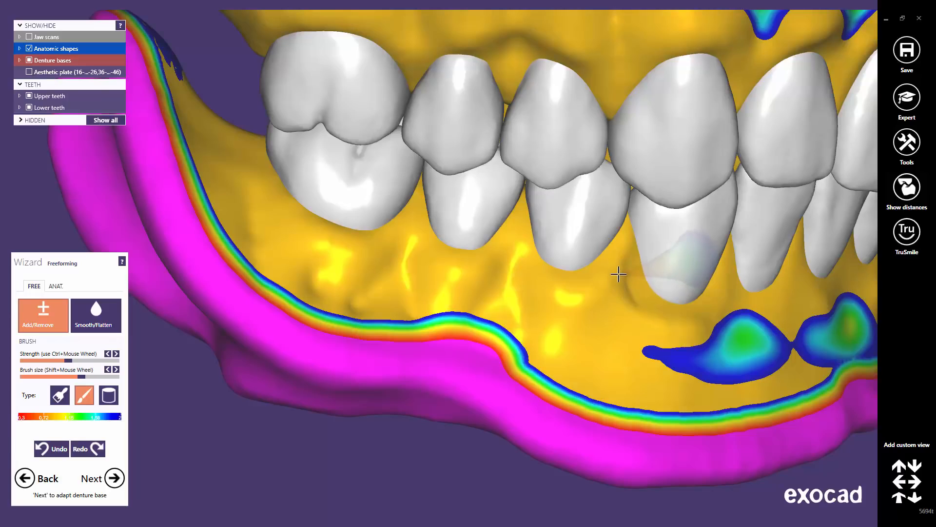
drag(617, 298, 561, 360)
middle_click(641, 324)
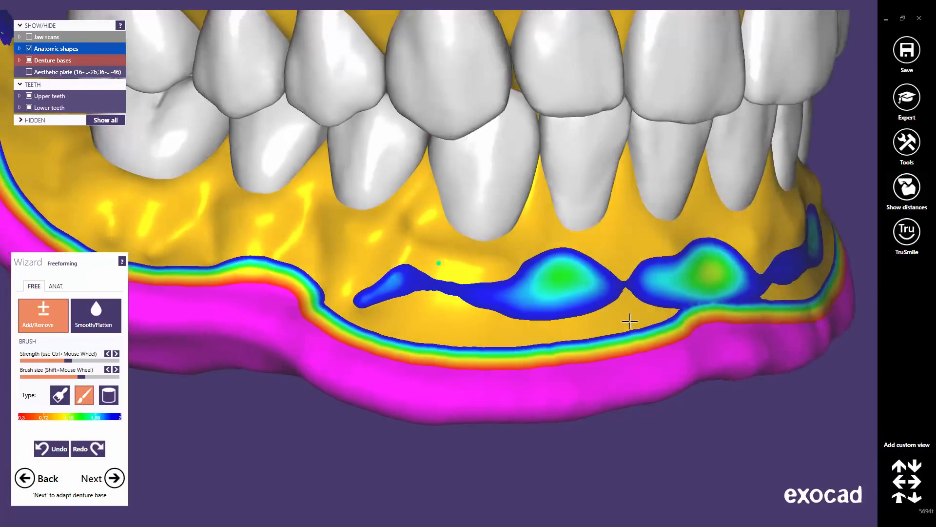
Build up bumps in the thin area below the lower incisors
mouse_move(417, 238)
mouse_down()
mouse_move(424, 290)
mouse_move(439, 310)
mouse_up()
right_drag(556, 228, 543, 236)
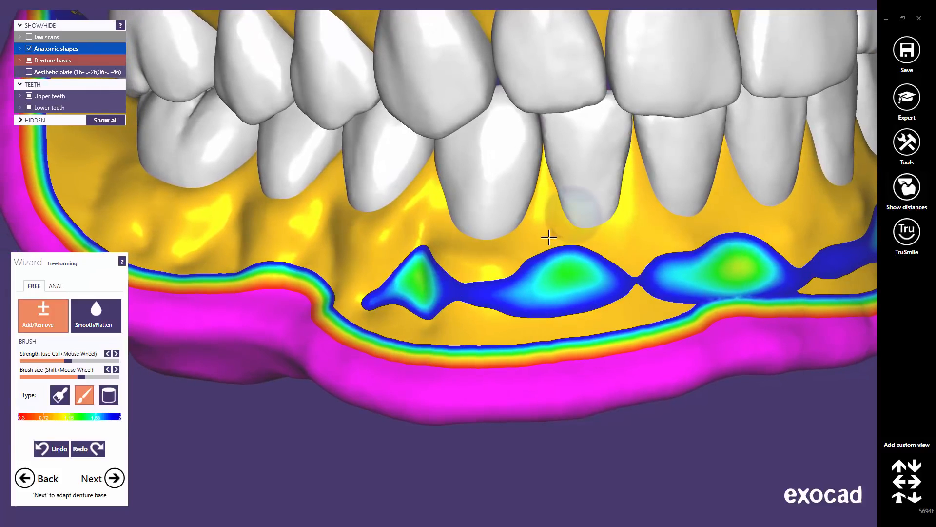
mouse_move(549, 237)
mouse_down()
mouse_move(537, 307)
mouse_move(548, 250)
mouse_move(550, 278)
mouse_move(634, 212)
mouse_move(634, 278)
mouse_move(514, 277)
mouse_move(565, 315)
mouse_up()
middle_click(686, 296)
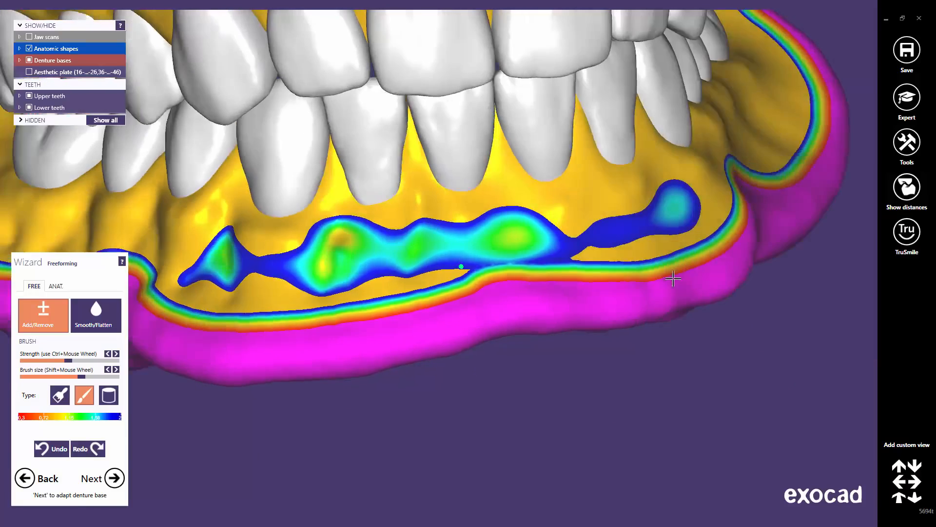
mouse_move(536, 187)
mouse_down()
mouse_move(517, 184)
mouse_move(661, 210)
mouse_up()
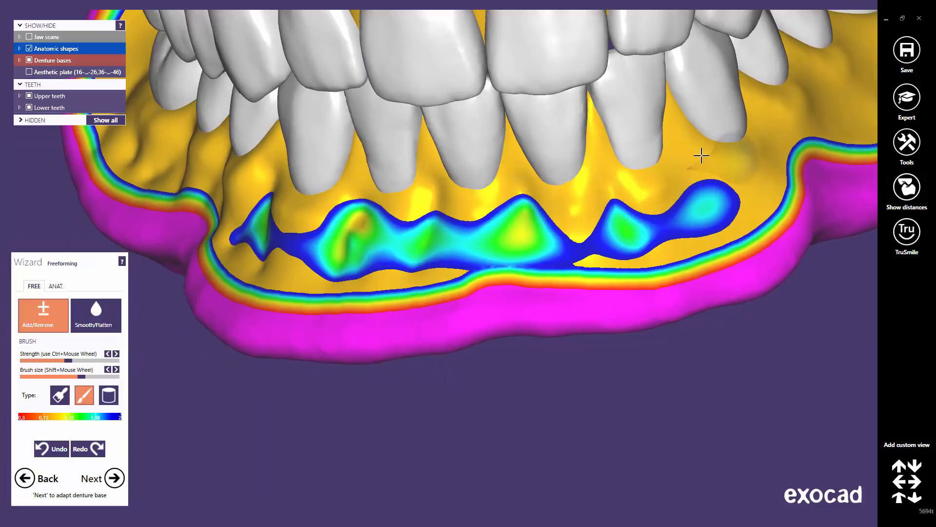
drag(703, 181, 717, 209)
mouse_move(717, 210)
right_down()
mouse_move(695, 193)
mouse_move(646, 241)
mouse_move(538, 188)
right_up()
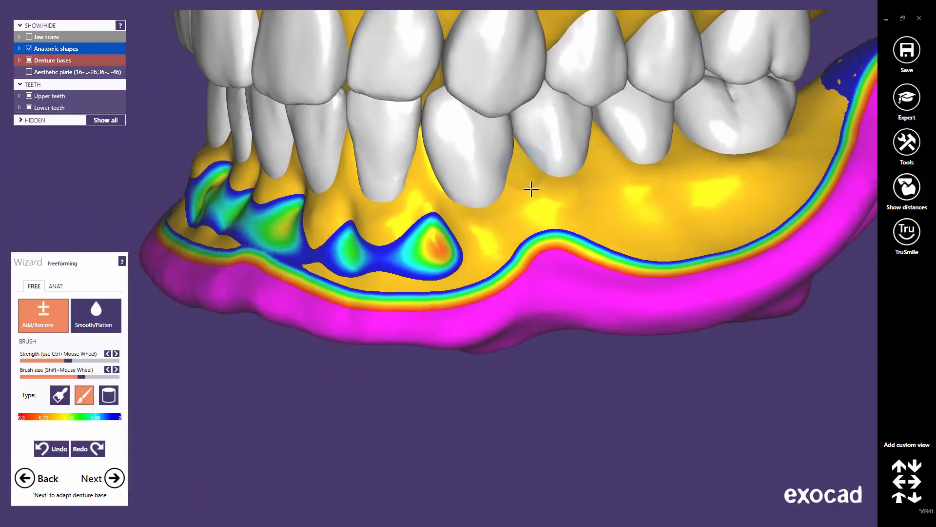
Carve creases and a depression into the lower gum under the molar
drag(610, 169, 629, 248)
drag(688, 165, 711, 229)
drag(767, 179, 776, 209)
drag(733, 170, 690, 212)
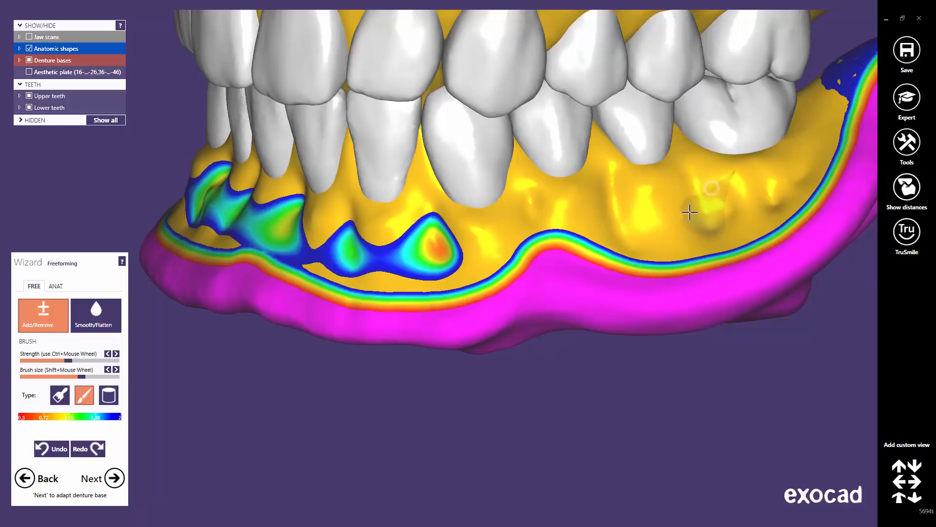
Reshape the lower-left gum and build up the lower front gum surface
middle_click(581, 245)
right_drag(539, 253, 533, 253)
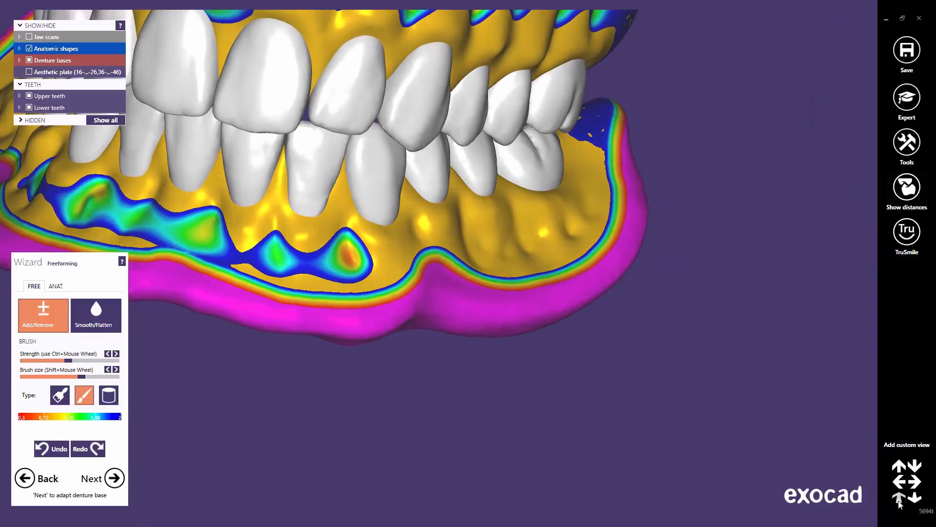
click(900, 499)
right_drag(470, 380, 556, 379)
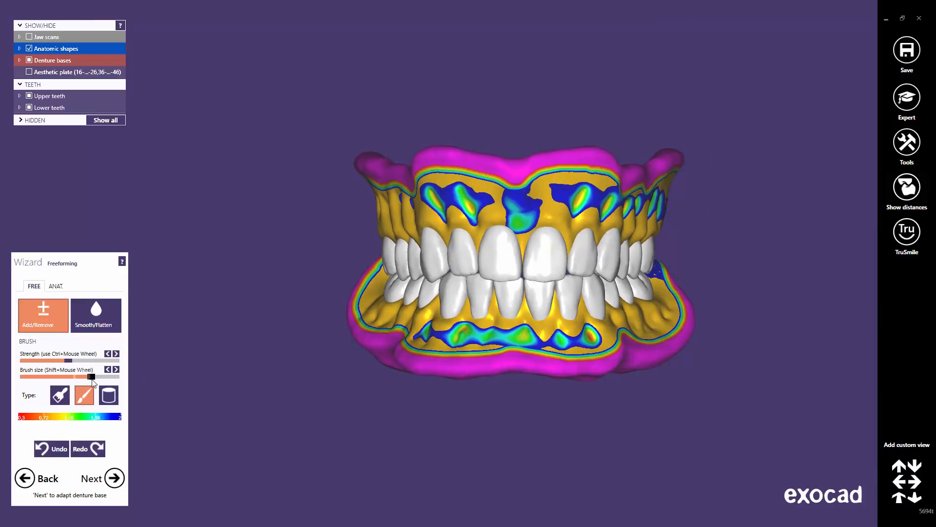
middle_click(424, 318)
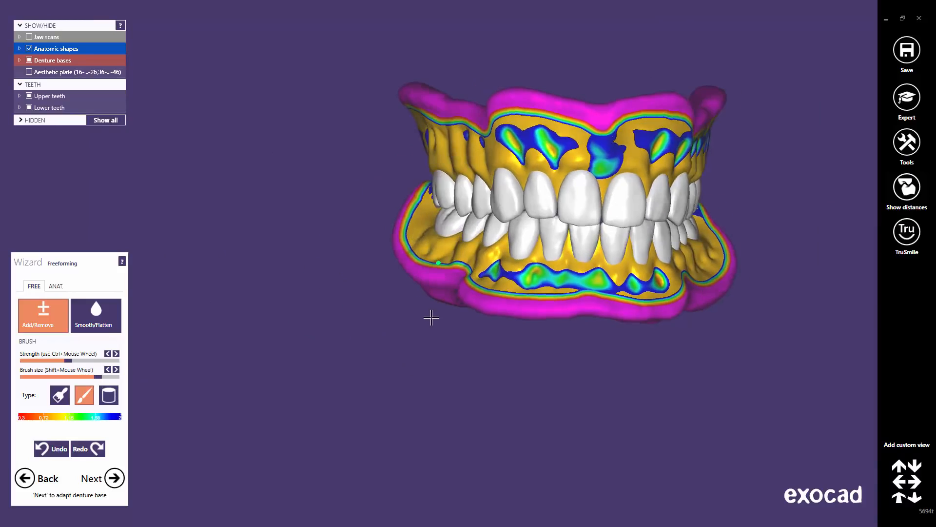
scroll(422, 218, up, 3)
scroll(399, 185, up, 2)
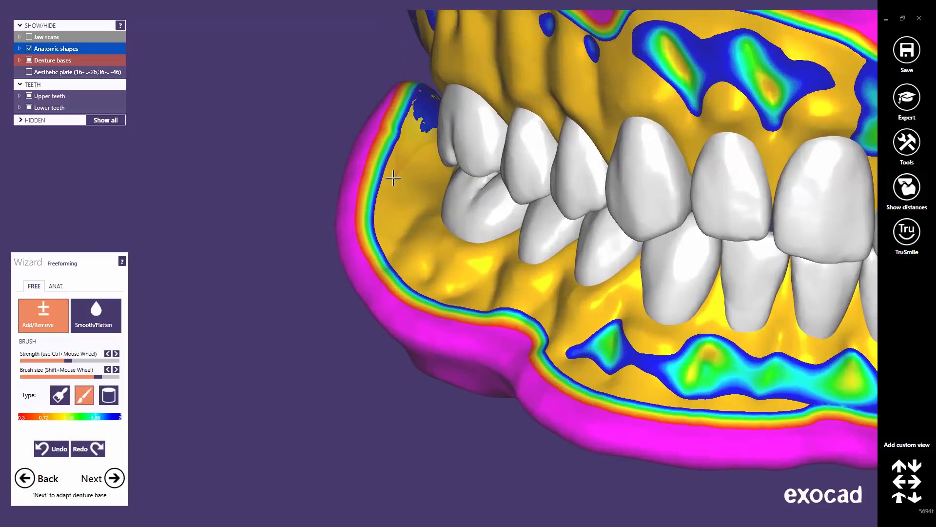
drag(422, 281, 565, 346)
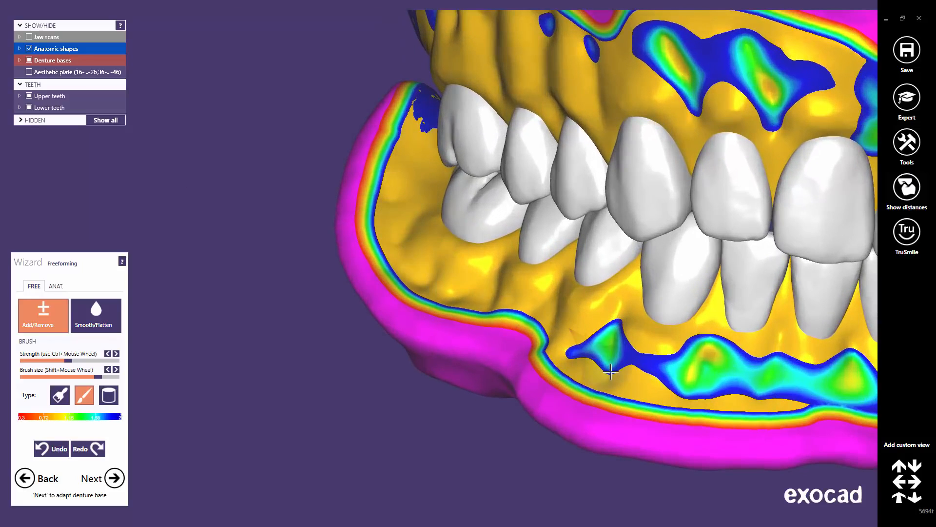
right_drag(611, 371, 469, 266)
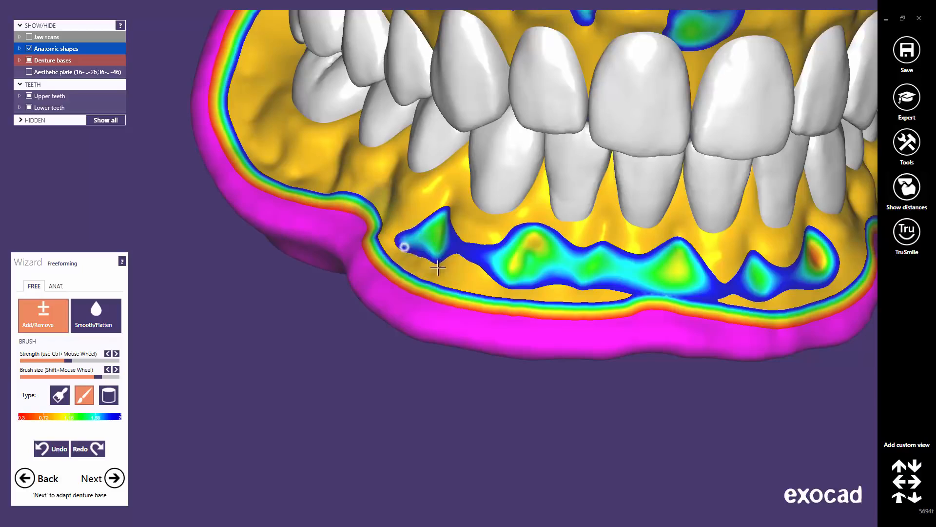
right_drag(729, 273, 670, 267)
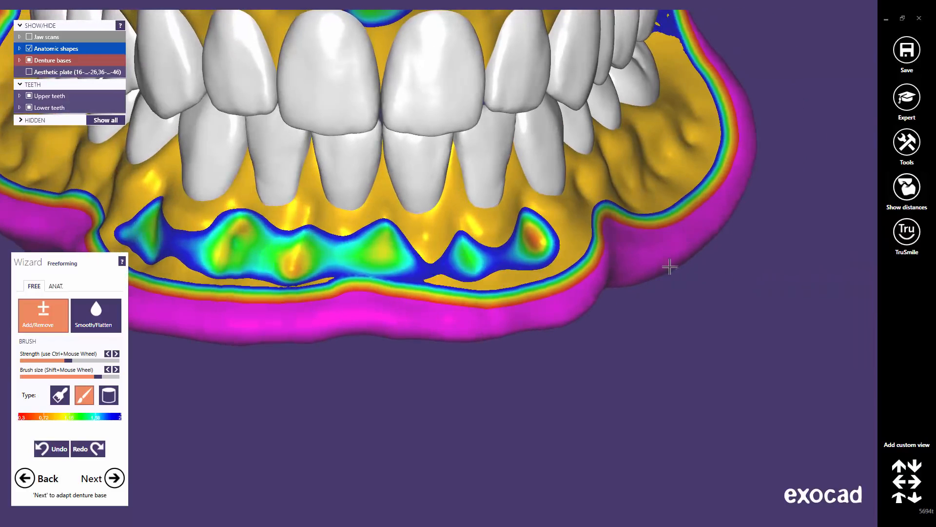
drag(509, 257, 493, 228)
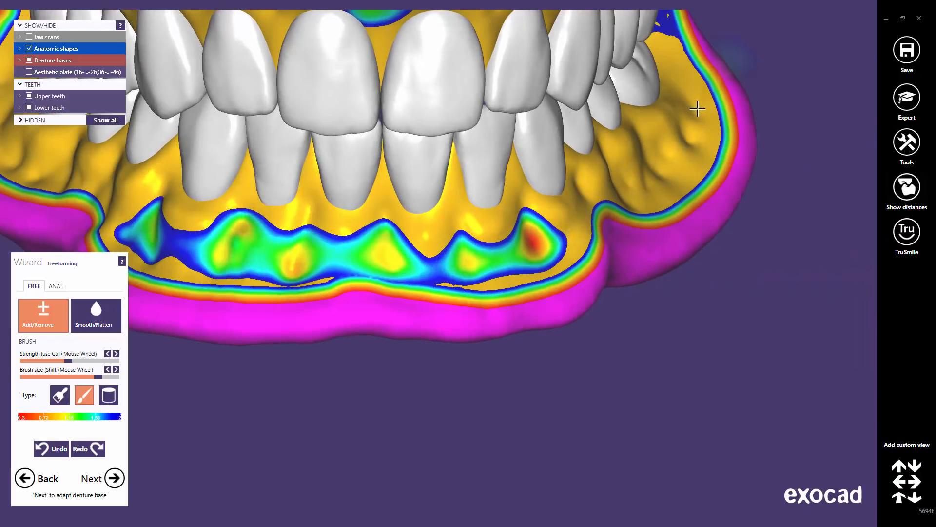
Inspect the dentures from several angles and set the brush size to about mid-range
right_drag(606, 201, 837, 247)
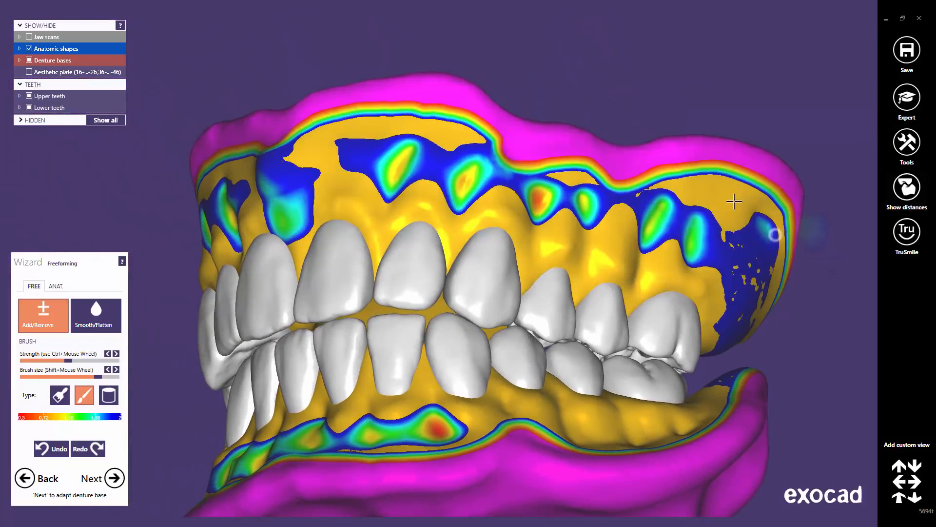
right_drag(342, 171, 466, 226)
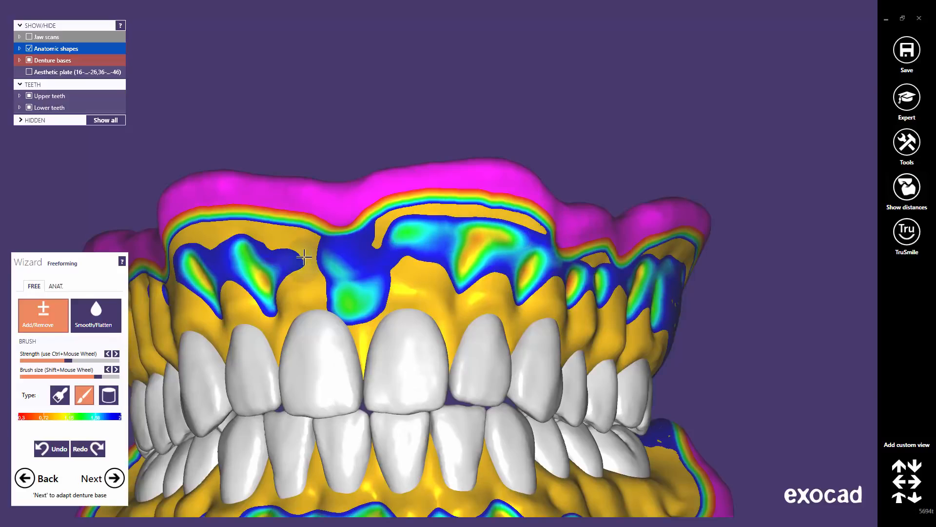
right_drag(304, 257, 326, 264)
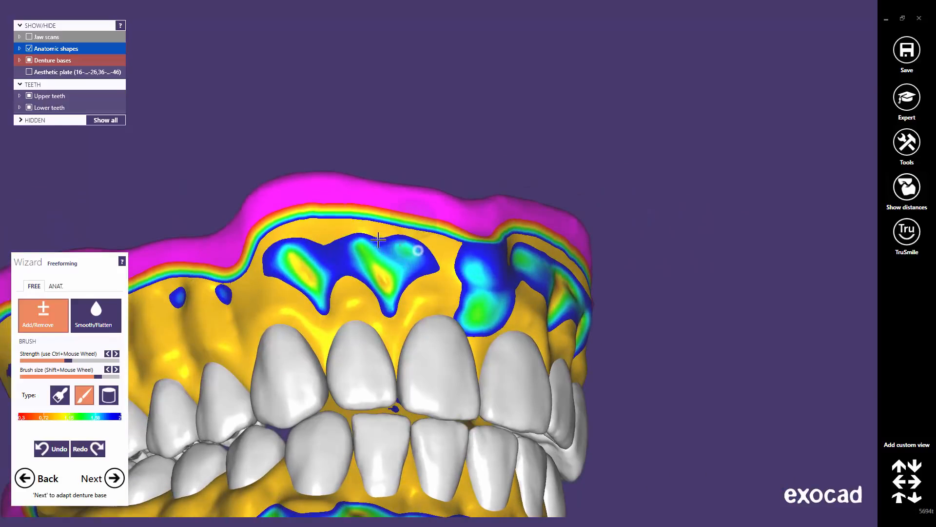
right_drag(271, 249, 486, 268)
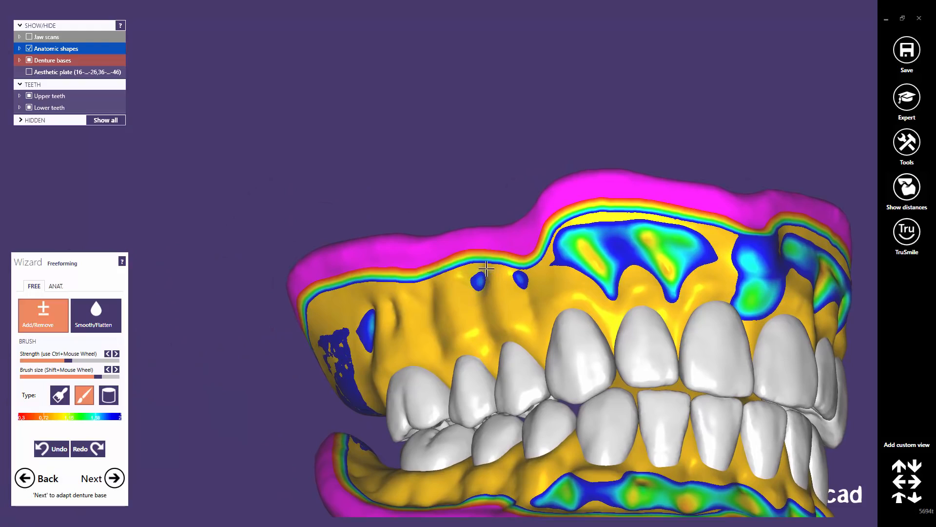
right_drag(562, 336, 517, 266)
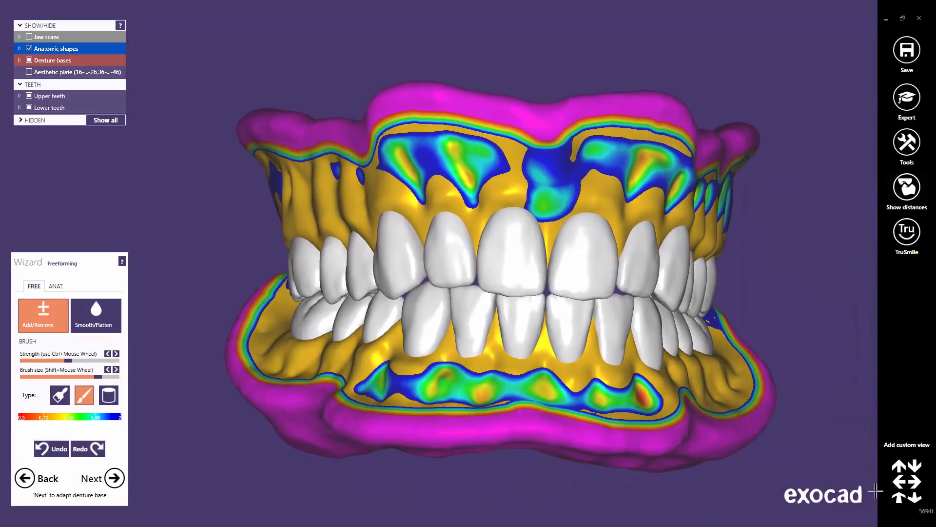
click(901, 503)
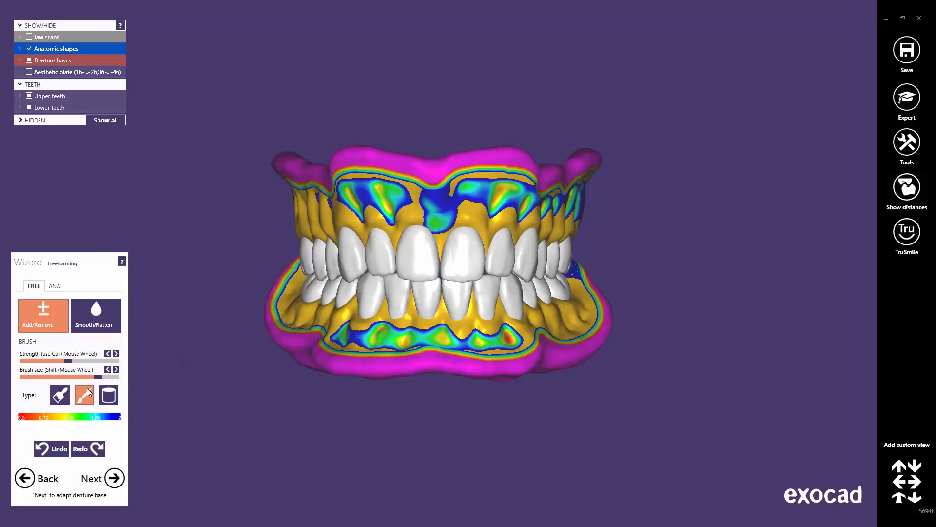
drag(98, 377, 105, 378)
right_drag(379, 251, 400, 237)
scroll(400, 238, up, 3)
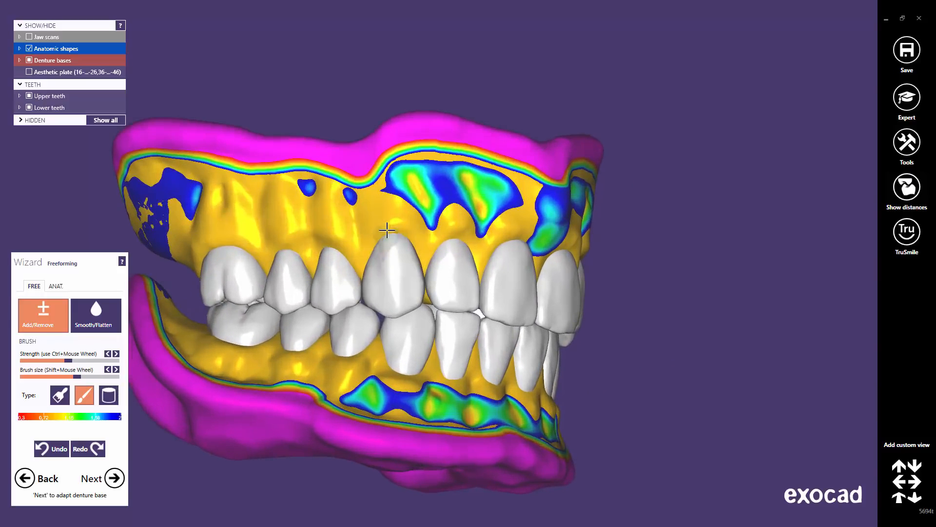
Show the jaw scans and add material between the upper central incisors
click(29, 36)
scroll(384, 190, up, 5)
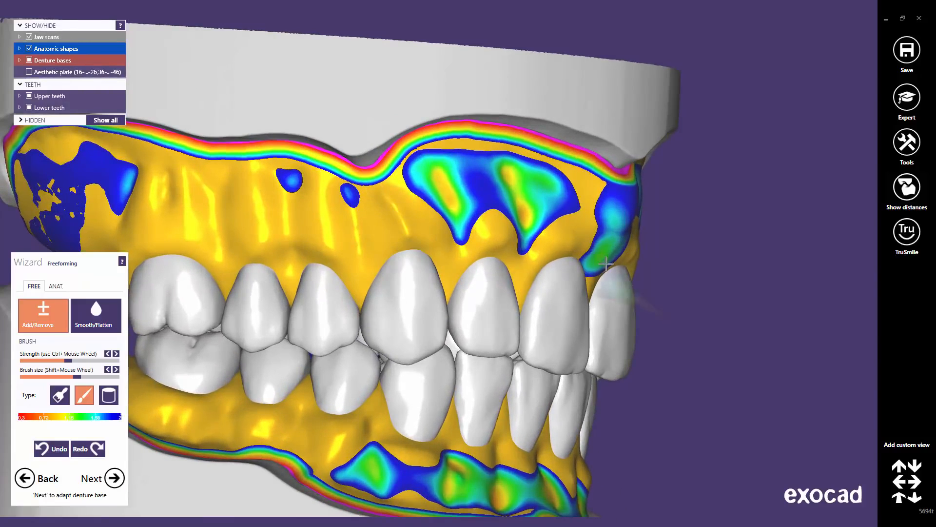
mouse_move(604, 257)
right_down()
mouse_move(596, 250)
mouse_move(628, 240)
right_up()
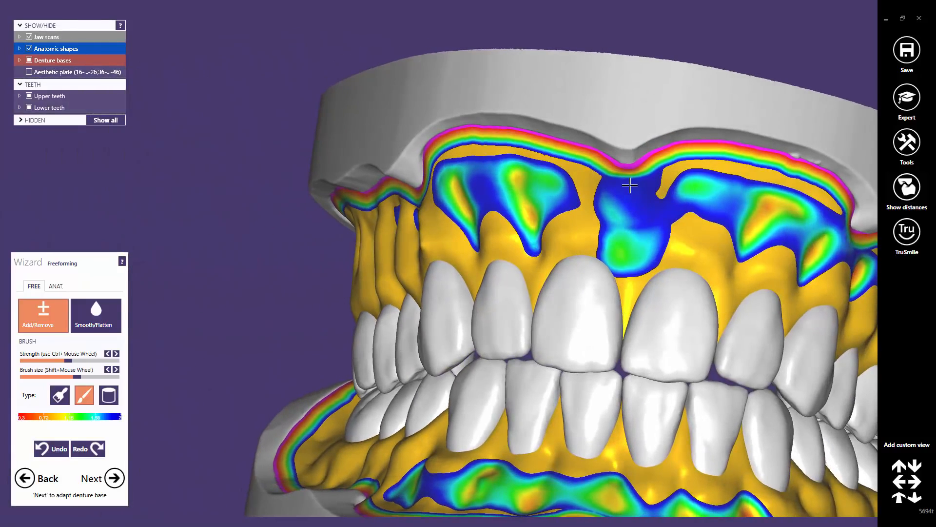
drag(627, 184, 629, 276)
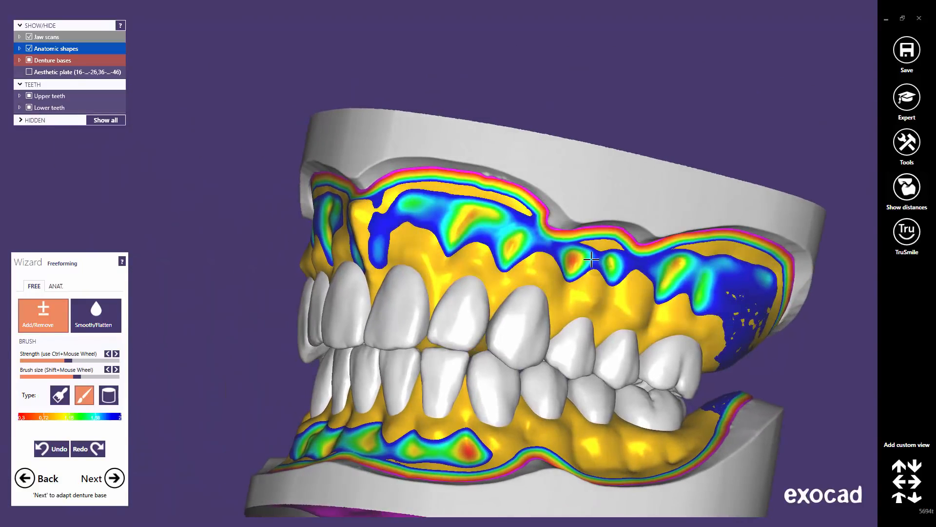
Rotate the model to inspect both jaws from a near-frontal view
scroll(592, 260, up, 3)
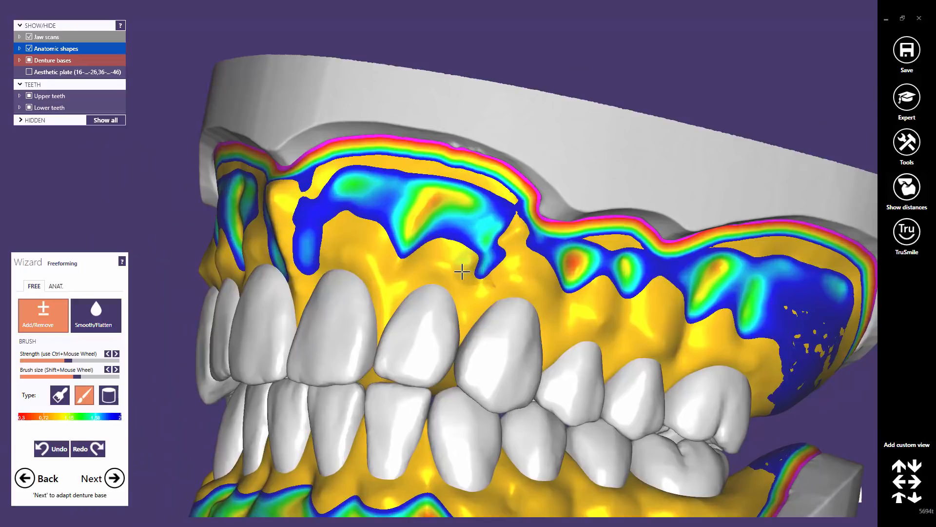
scroll(479, 284, down, 3)
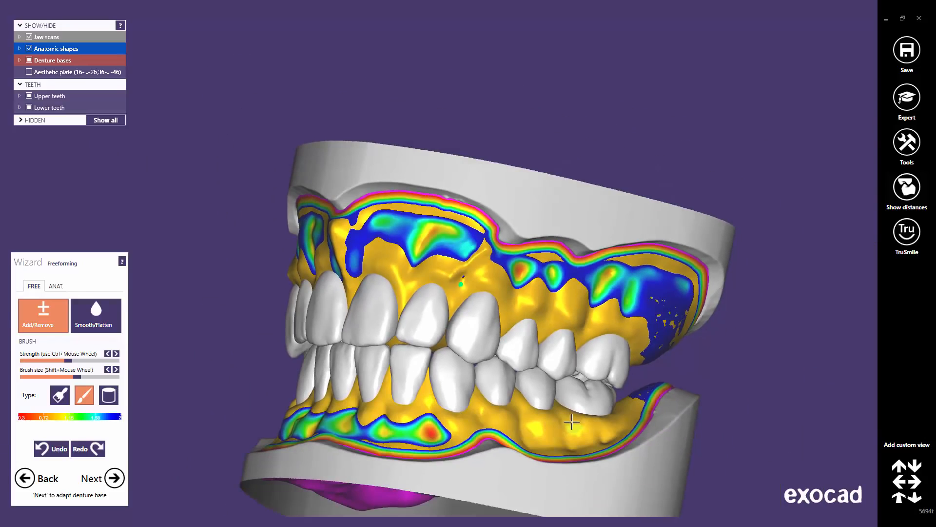
middle_drag(588, 386, 648, 335)
right_drag(648, 335, 608, 341)
scroll(551, 351, up, 3)
scroll(551, 352, up, 2)
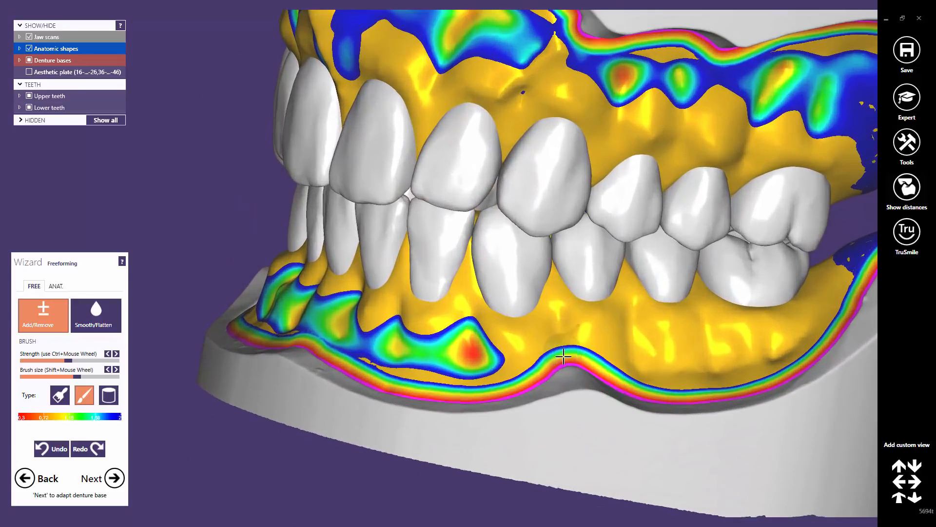
right_drag(546, 343, 382, 211)
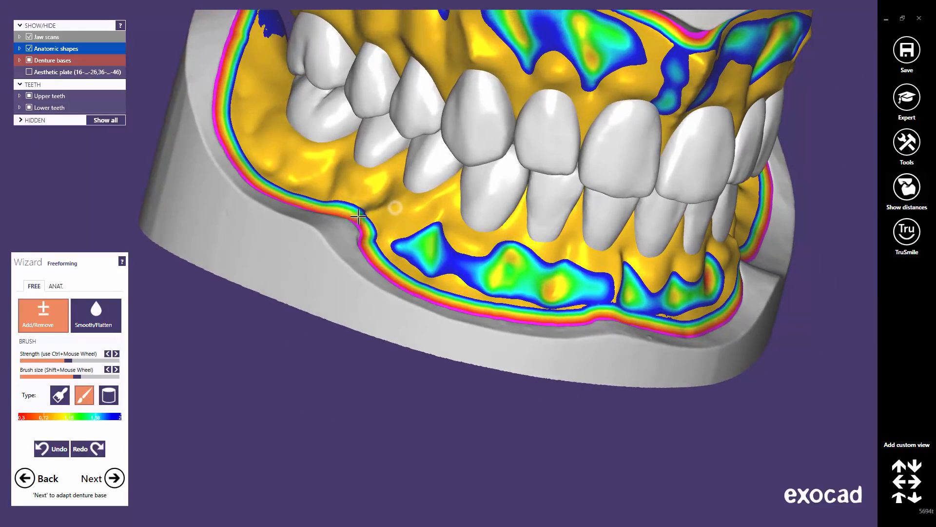
right_drag(535, 224, 514, 273)
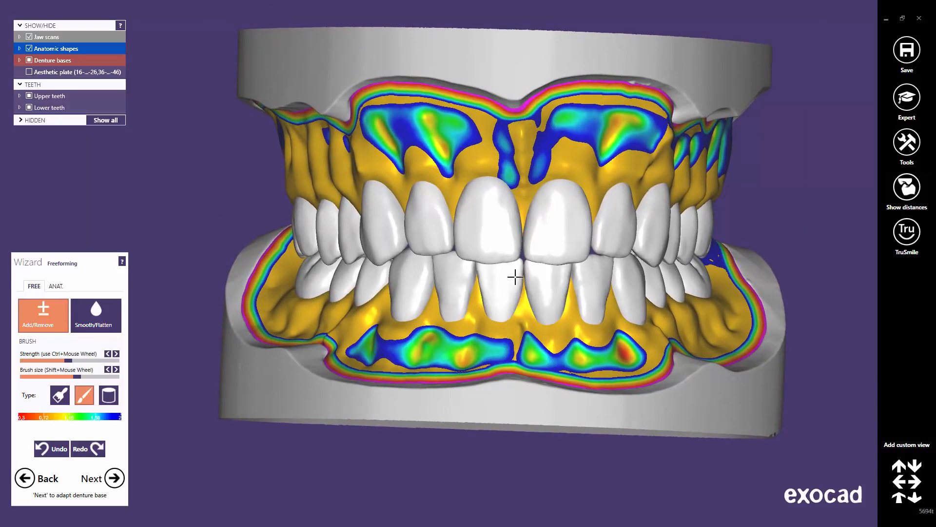
Smooth the ridges on the upper denture base with a smaller Smooth/Flatten brush
click(100, 313)
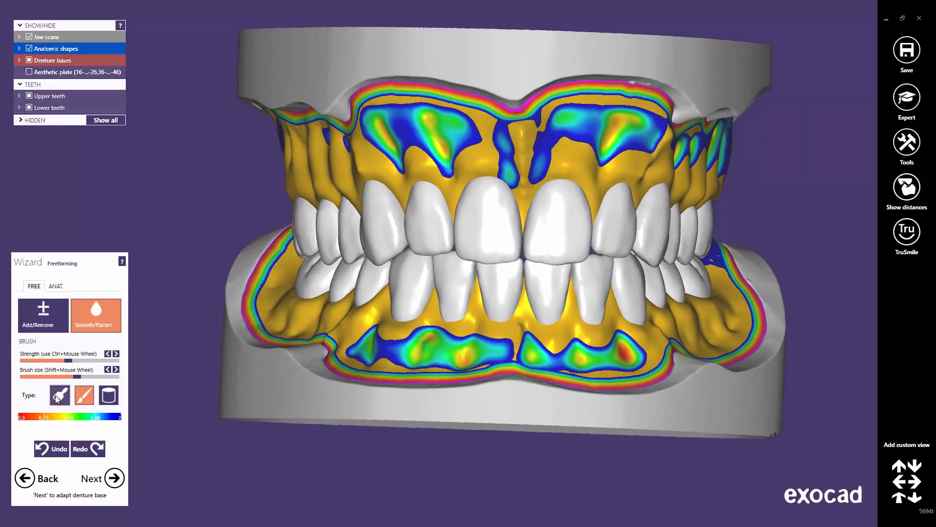
mouse_move(72, 376)
mouse_down()
mouse_move(55, 376)
mouse_move(58, 361)
mouse_up()
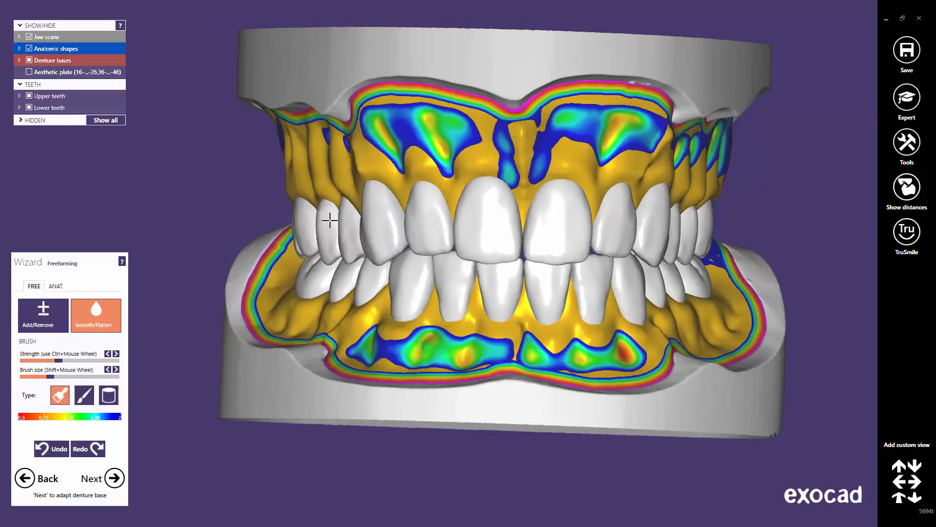
middle_click(331, 219)
right_drag(366, 197, 368, 201)
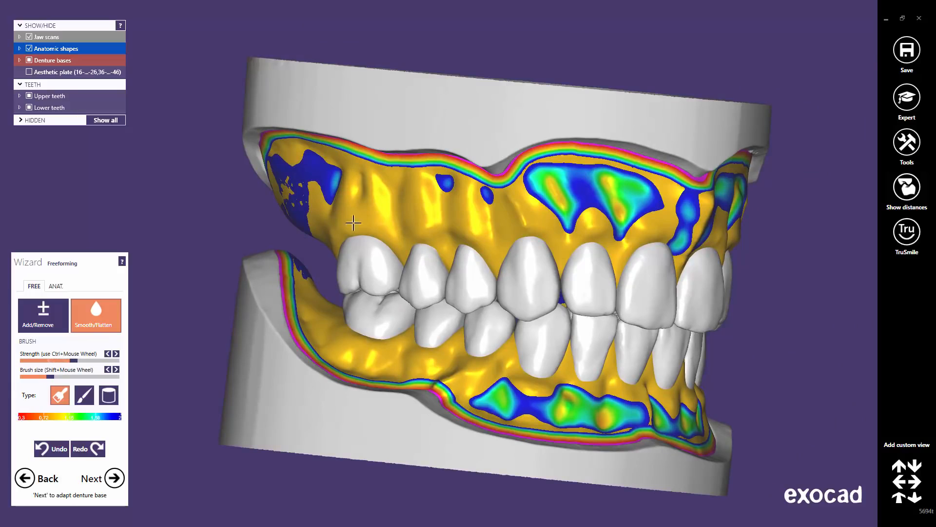
mouse_move(390, 200)
mouse_down()
mouse_move(445, 184)
mouse_move(344, 188)
mouse_up()
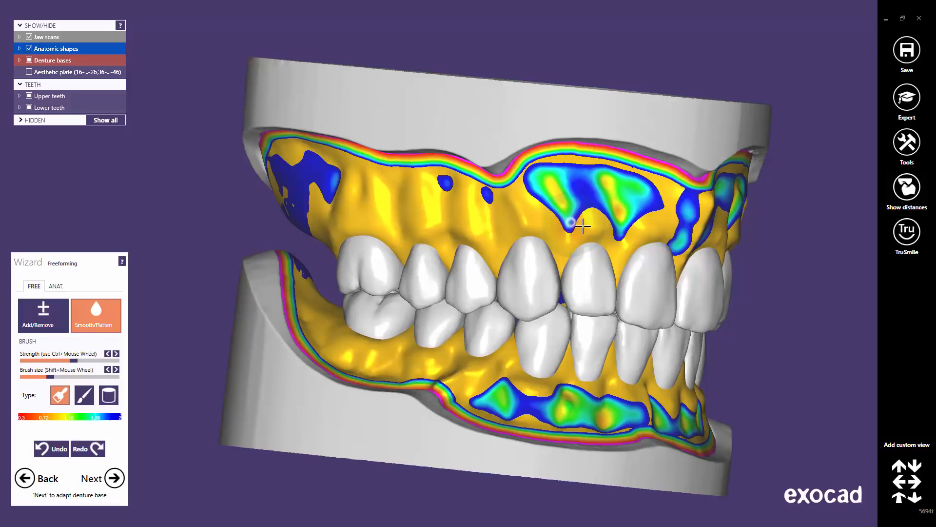
right_drag(698, 271, 625, 200)
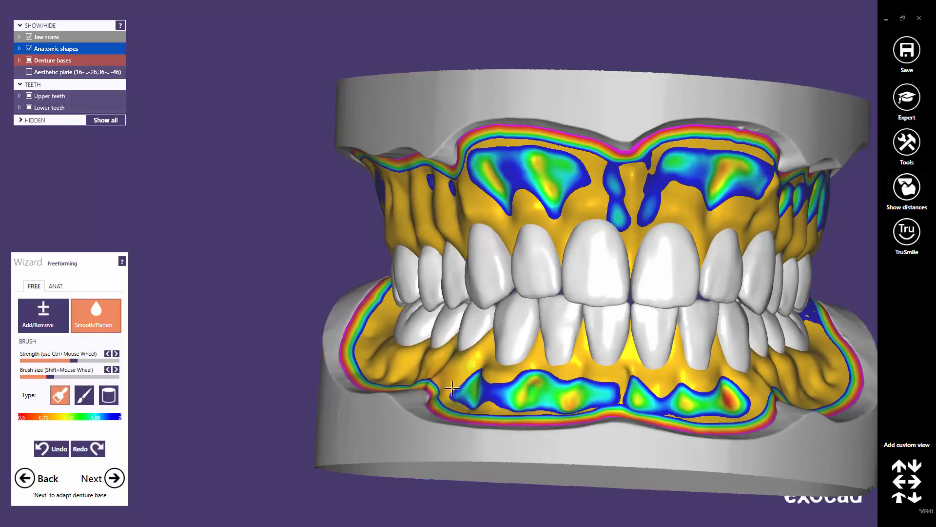
Check the upper base from the side and front, then switch to the ANAT. presets
right_drag(448, 357, 424, 363)
right_drag(458, 334, 421, 253)
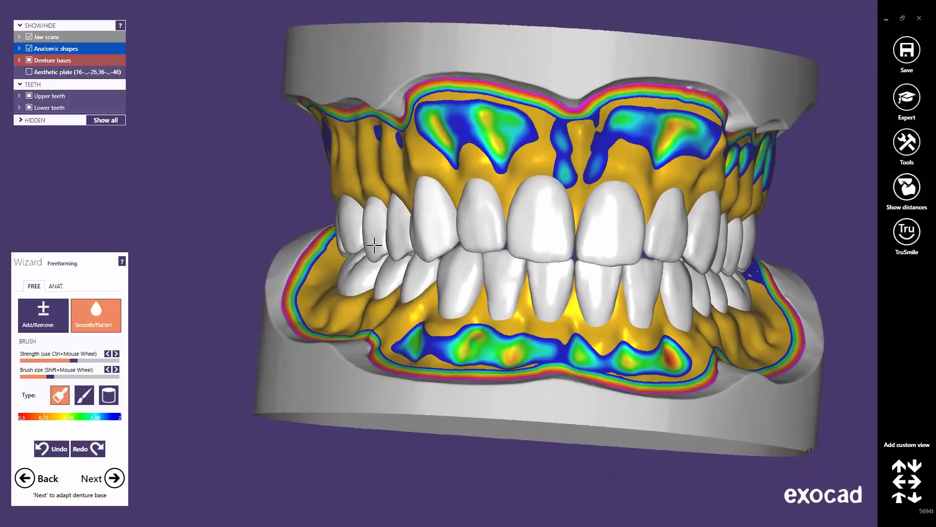
click(57, 287)
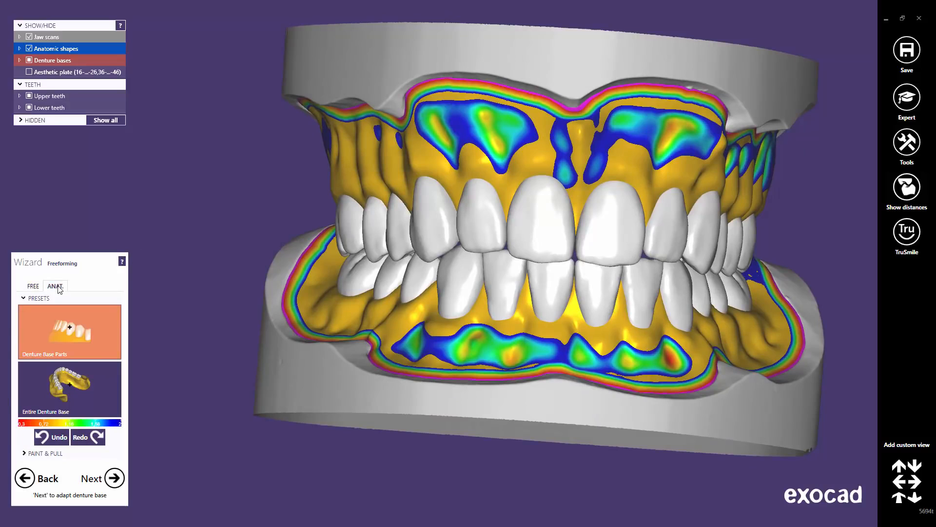
Select the Entire Denture Base preset and pull the lower base flap outward
click(66, 384)
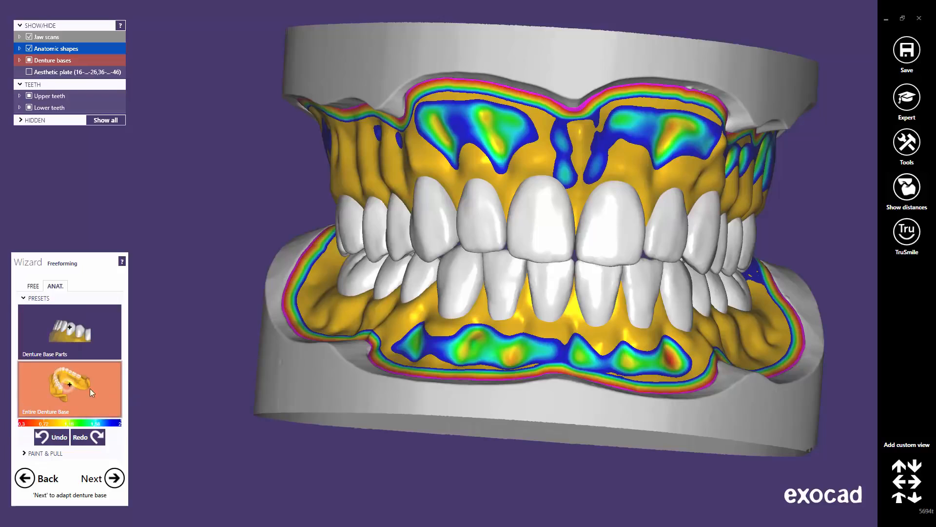
right_drag(420, 370, 446, 378)
scroll(398, 371, up, 3)
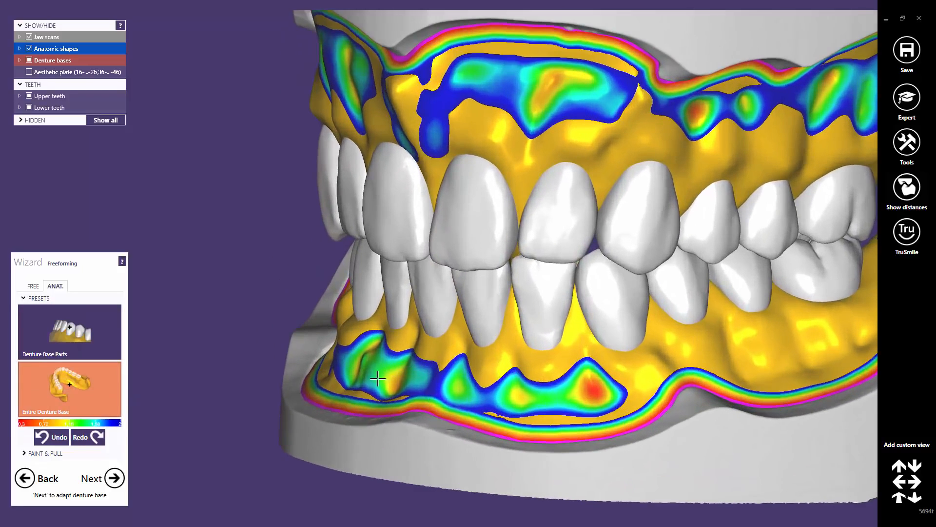
middle_drag(378, 378, 437, 268)
right_drag(459, 353, 443, 240)
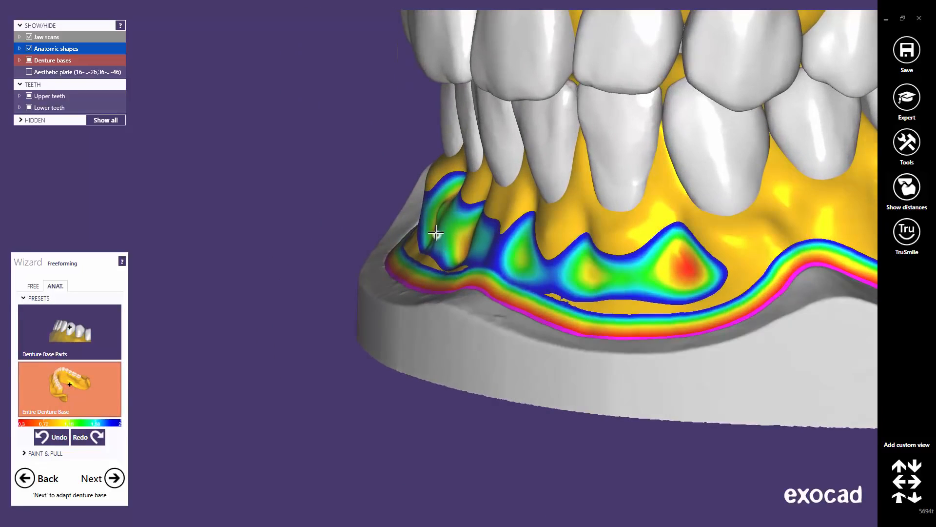
drag(436, 233, 428, 233)
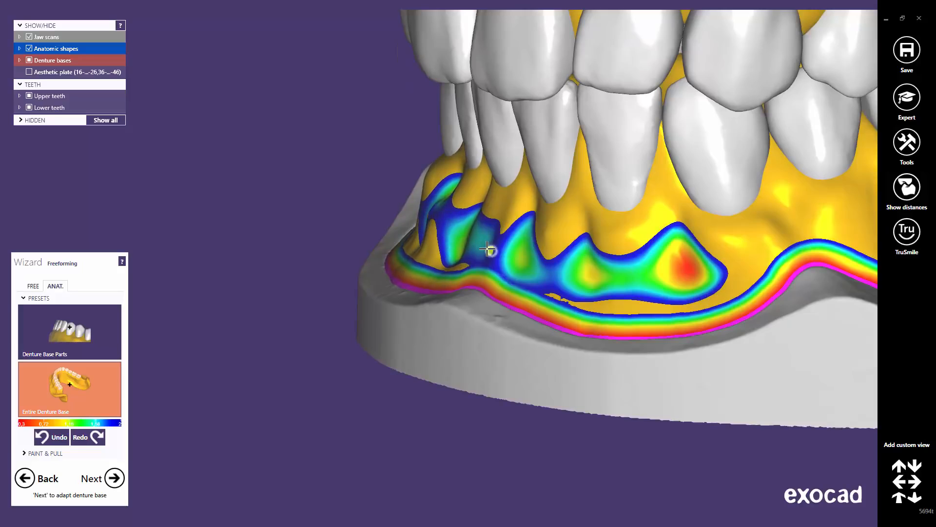
drag(487, 248, 480, 248)
Sculpt the upper front gum to split the thin patches above the front teeth
right_drag(571, 287, 418, 205)
middle_drag(418, 205, 476, 341)
right_drag(610, 229, 463, 177)
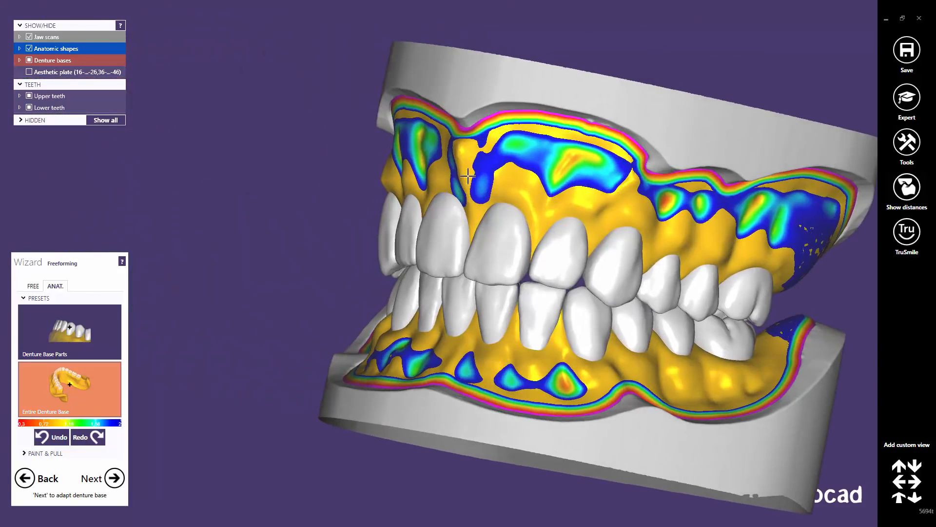
scroll(407, 127, up, 3)
drag(395, 119, 394, 119)
middle_click(592, 192)
right_drag(600, 190, 731, 190)
drag(452, 213, 453, 213)
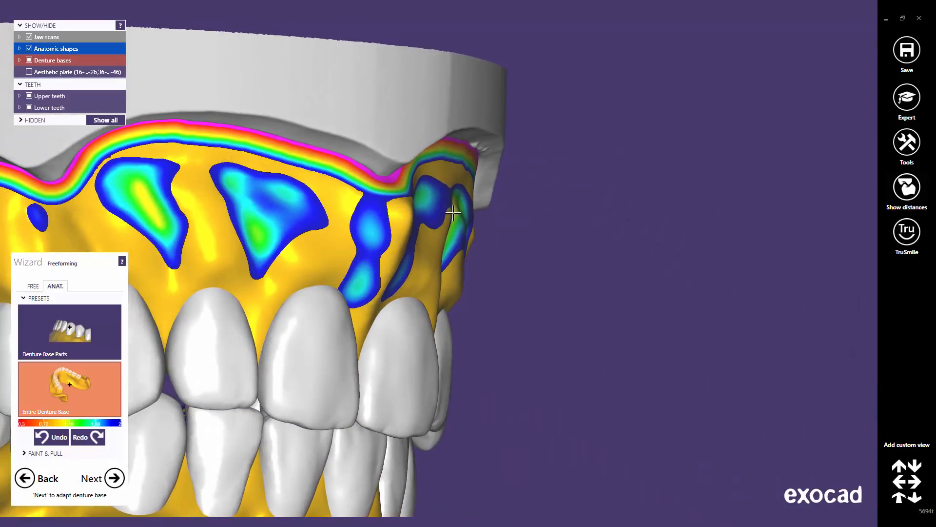
right_drag(461, 248, 673, 260)
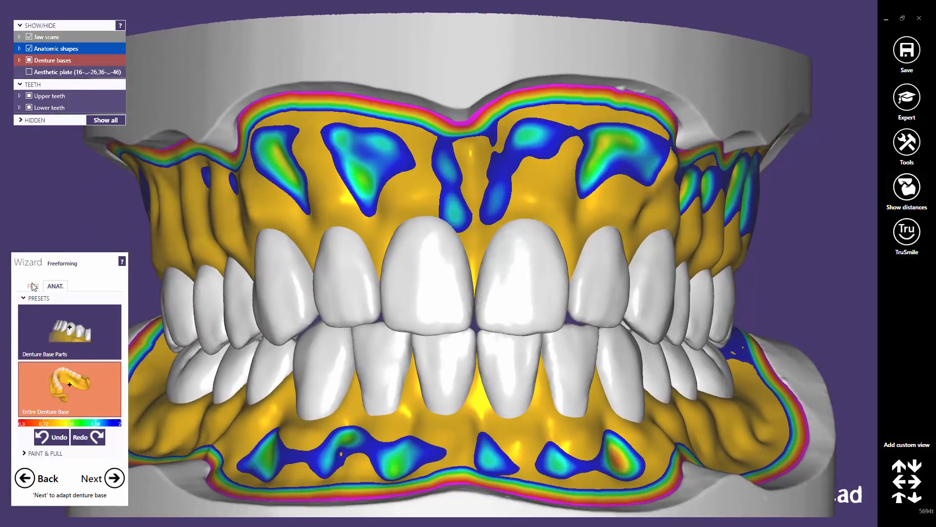
Return to the free Smooth/Flatten brush with higher strength and review the dentures from the front
click(33, 286)
drag(75, 361, 96, 361)
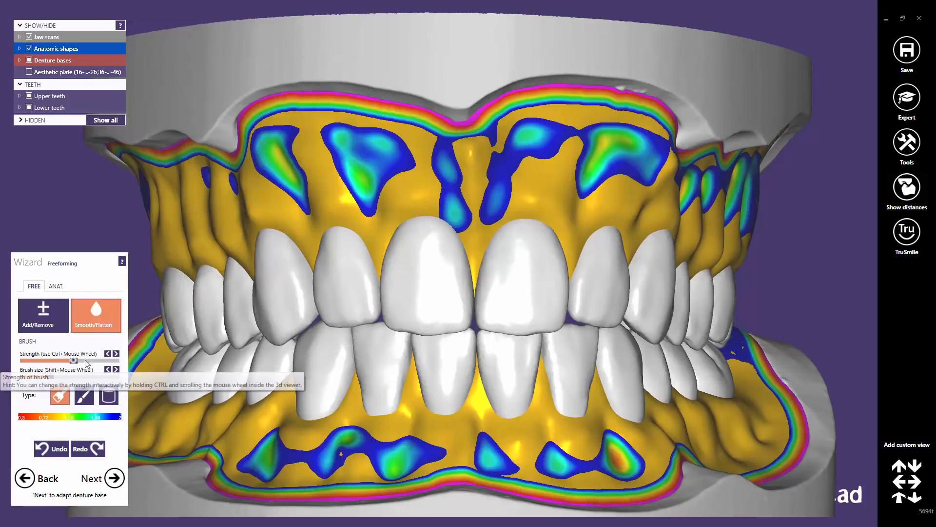
right_drag(403, 282, 379, 266)
scroll(274, 201, up, 5)
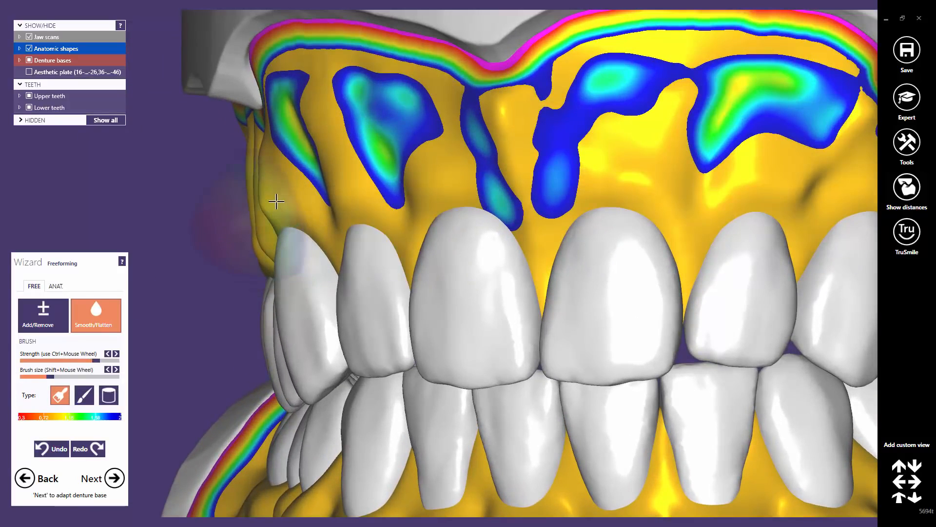
right_drag(258, 210, 178, 217)
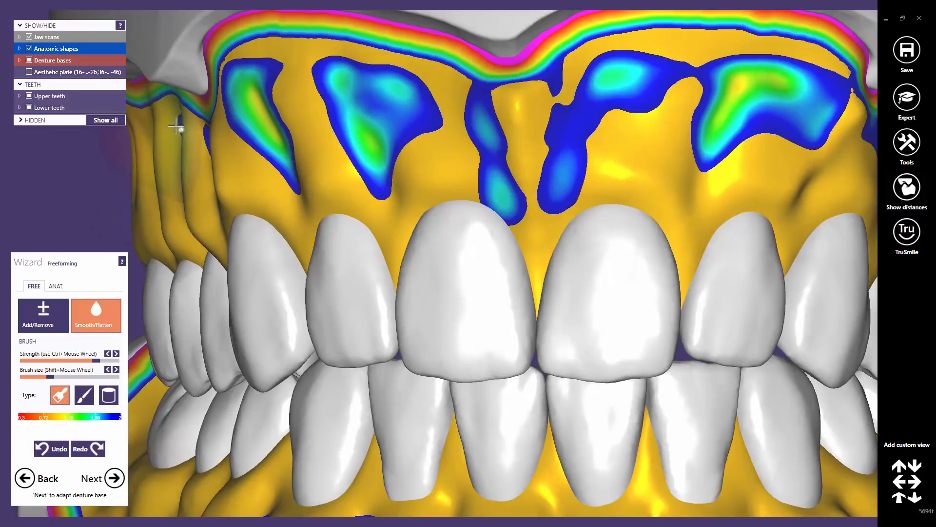
scroll(583, 232, down, 2)
right_drag(637, 266, 585, 244)
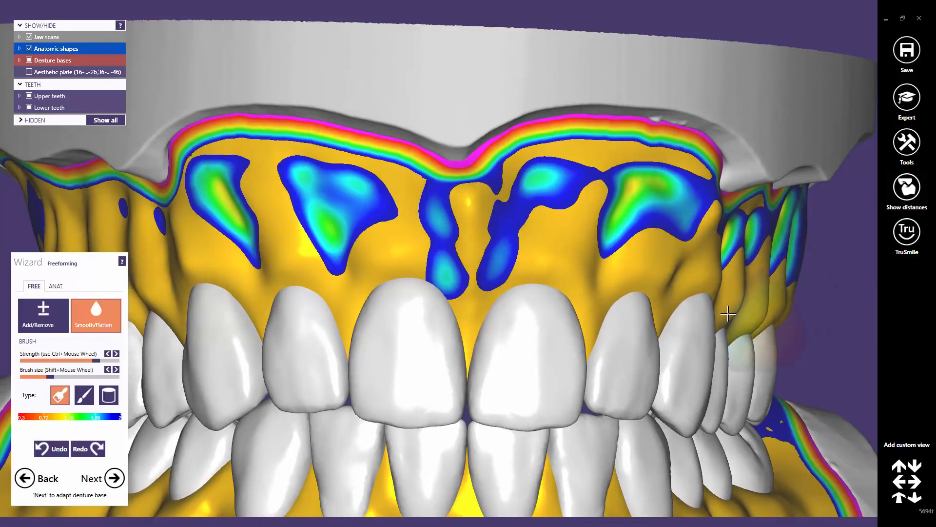
right_drag(792, 292, 521, 351)
middle_drag(556, 334, 746, 289)
scroll(444, 261, down, 3)
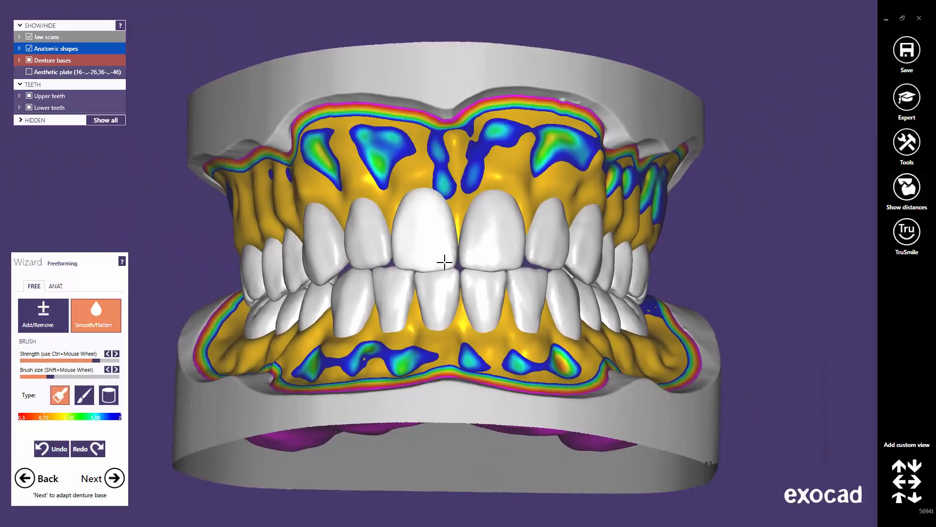
click(900, 501)
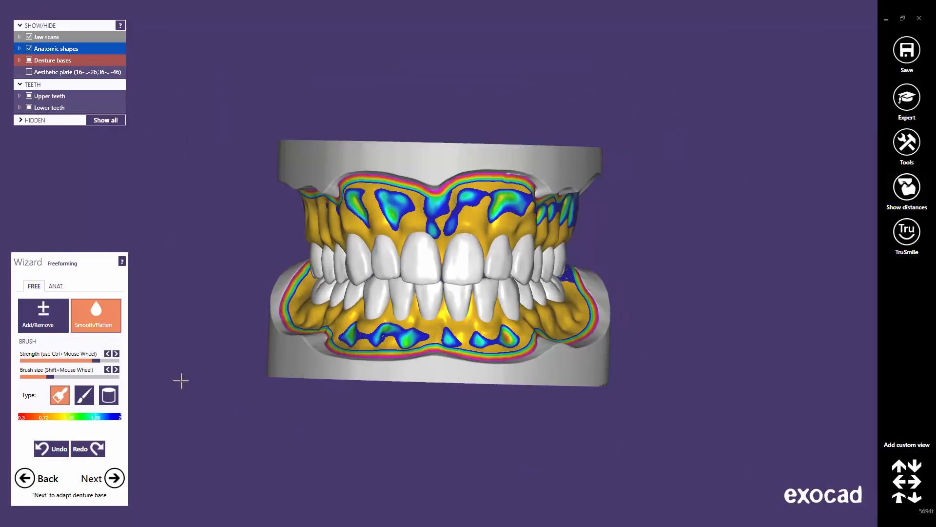
Hide the lower teeth and view the upper palate from above
click(56, 287)
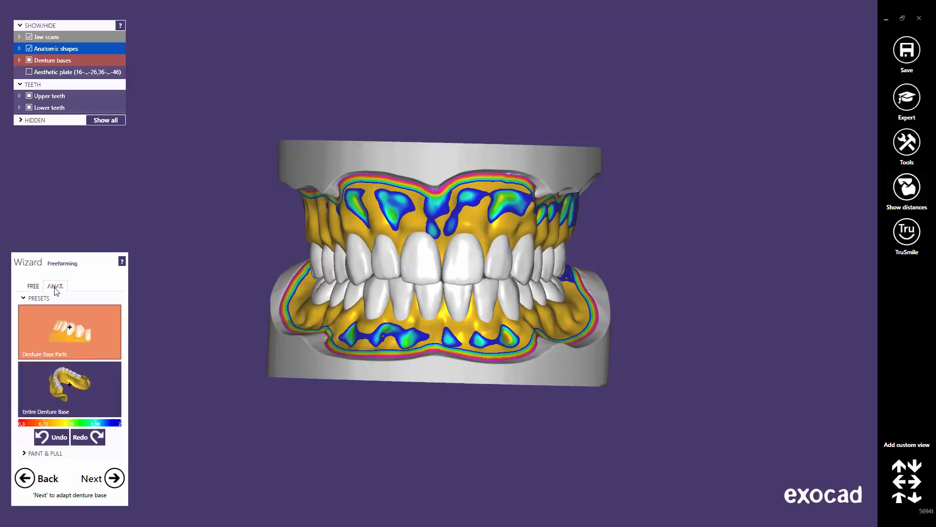
click(29, 107)
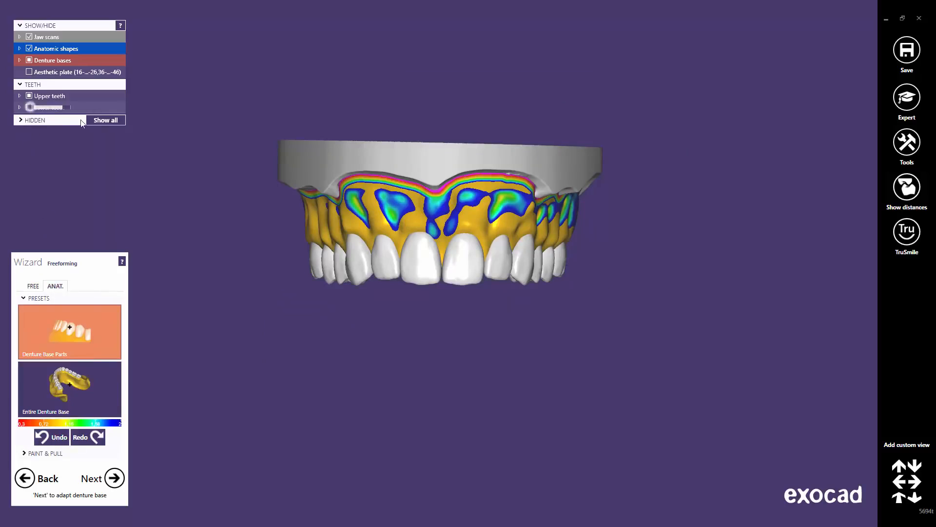
middle_click(411, 254)
right_drag(429, 297, 428, 294)
scroll(473, 266, up, 5)
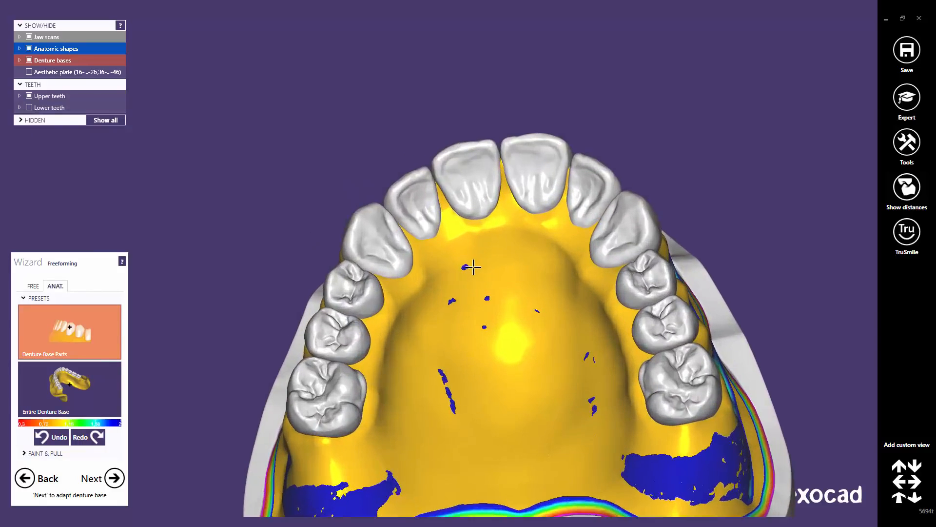
Deform the upper palate and left molar area with the Entire Denture Base preset
click(60, 392)
right_drag(452, 332, 595, 264)
drag(625, 248, 626, 264)
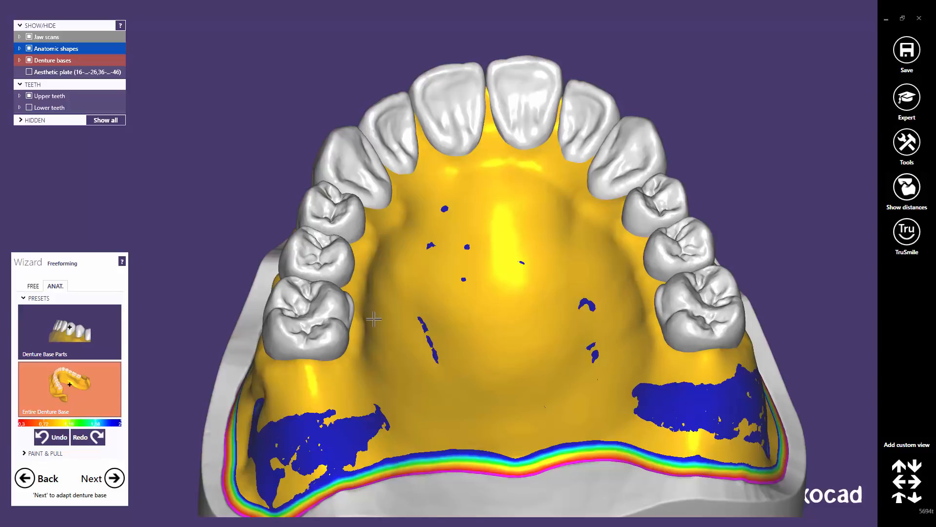
drag(365, 322, 357, 319)
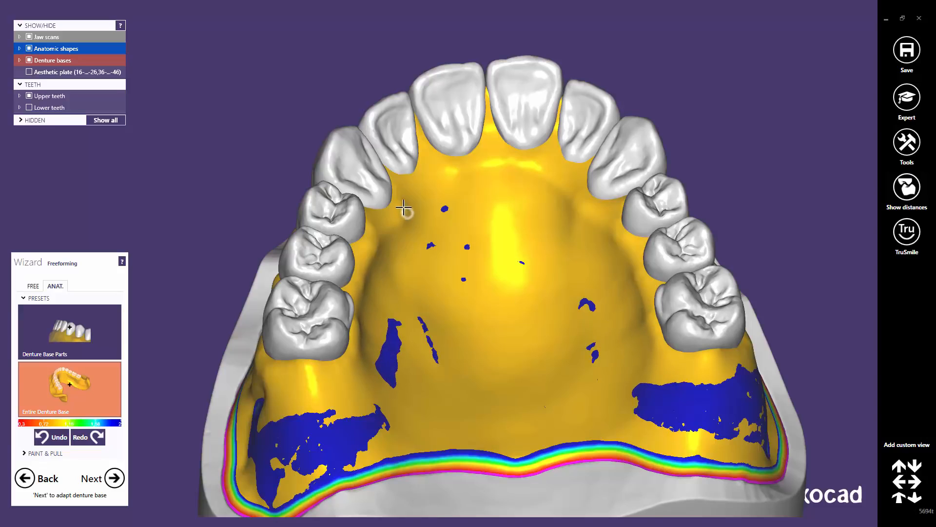
right_drag(404, 213, 440, 226)
scroll(464, 334, down, 5)
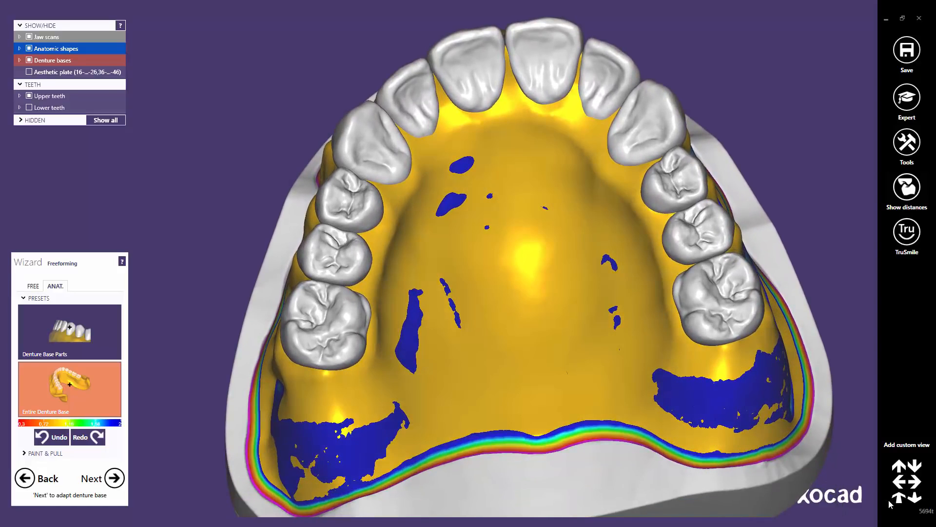
click(899, 502)
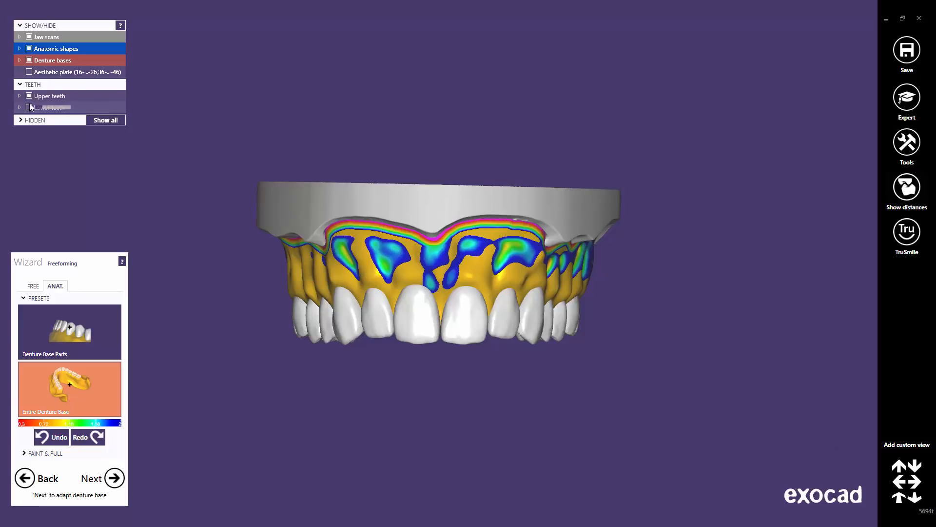
Show only the lower teeth and denture, viewed from above
click(30, 96)
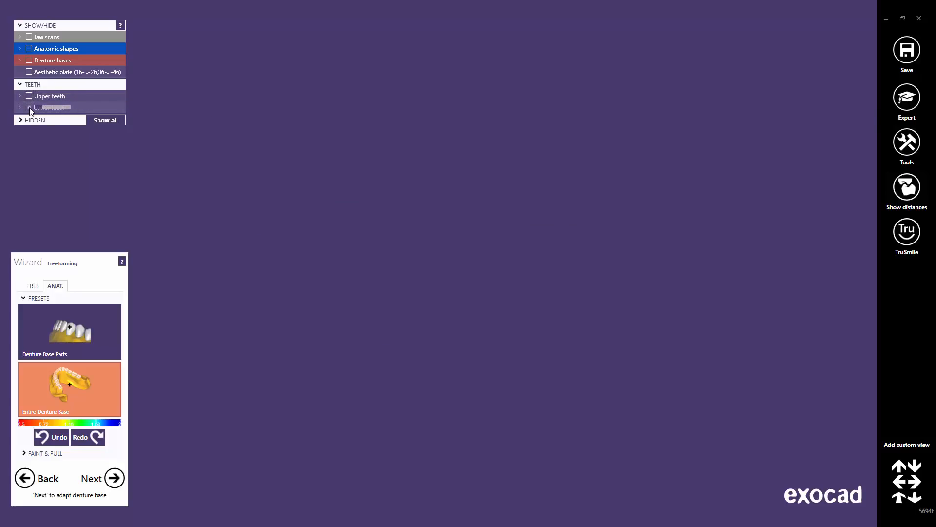
click(30, 108)
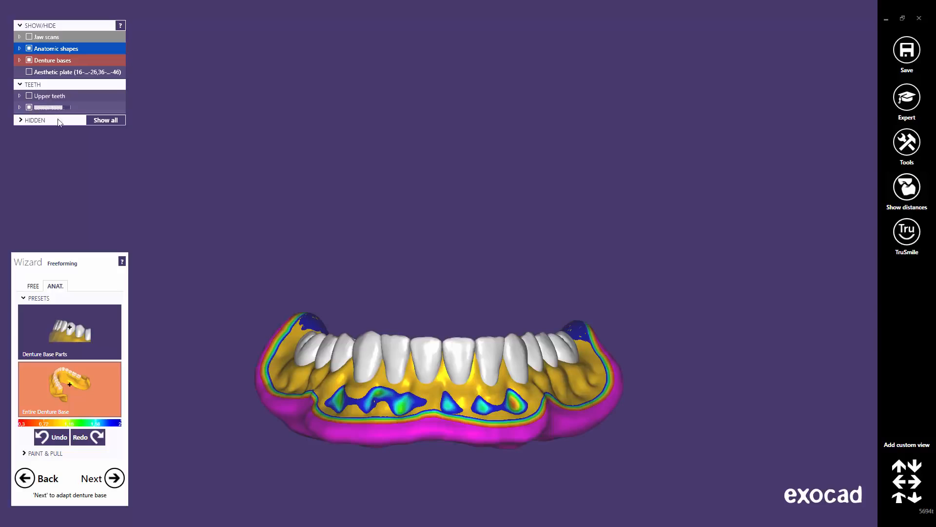
right_drag(427, 372, 514, 264)
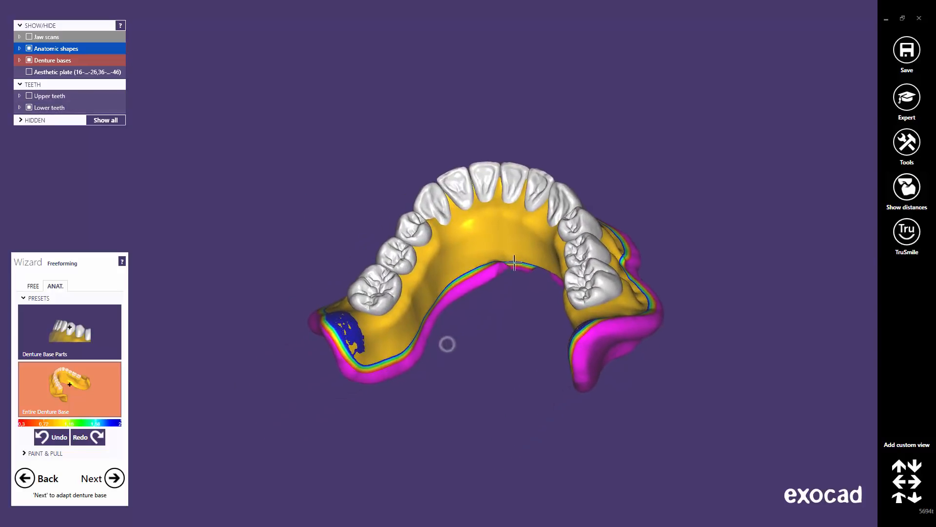
scroll(506, 203, up, 4)
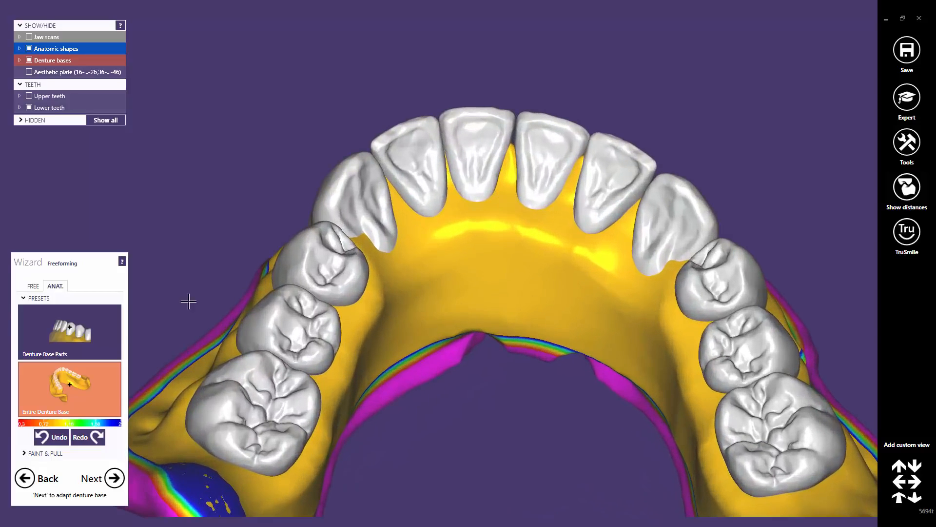
Choose the Denture Base Parts preset and inspect the lower denture from both sides
click(81, 340)
right_drag(388, 273, 509, 123)
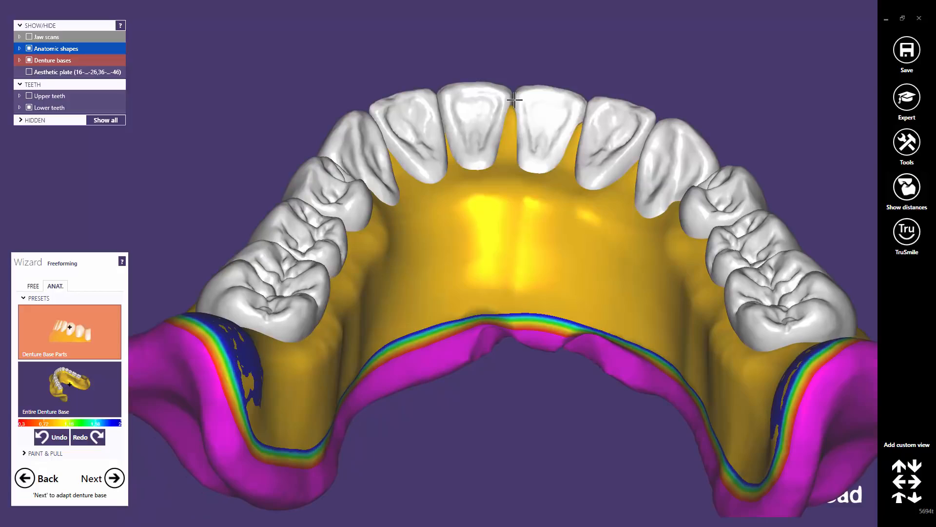
right_drag(561, 147, 585, 138)
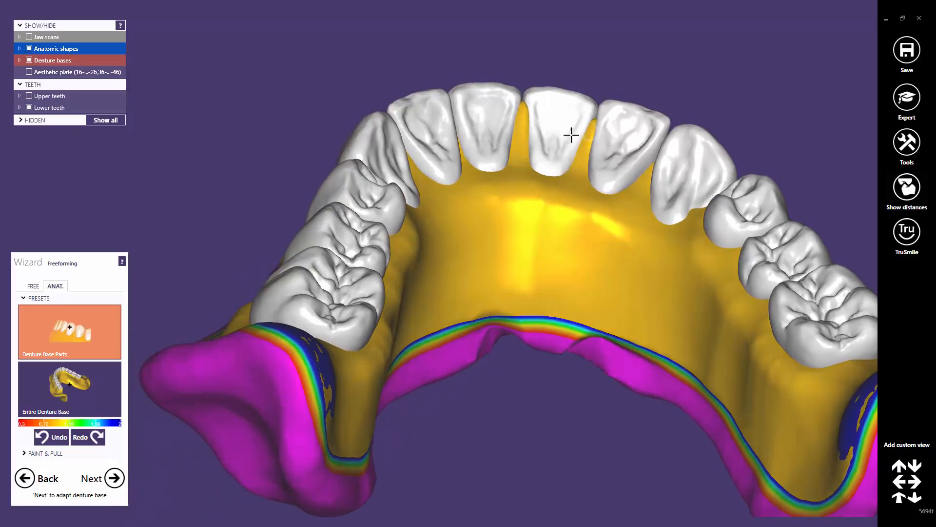
right_drag(514, 146, 329, 216)
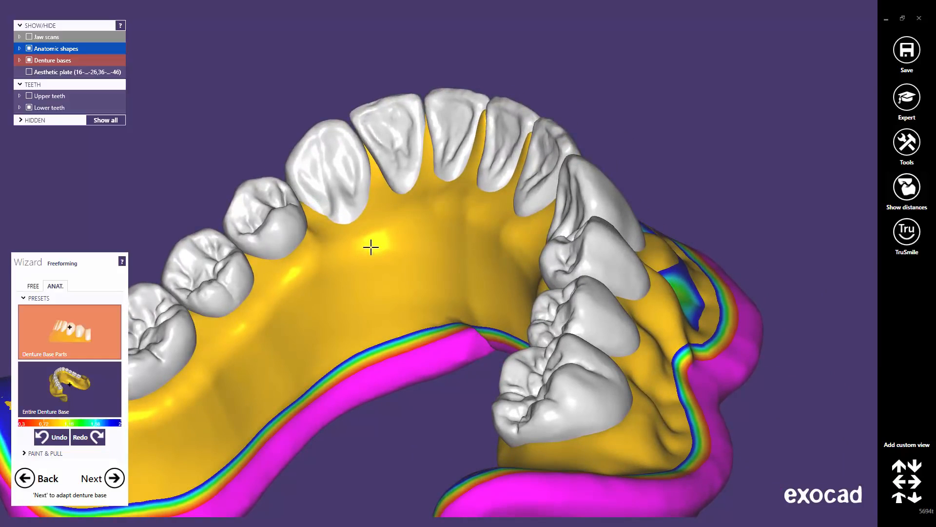
right_drag(370, 247, 469, 190)
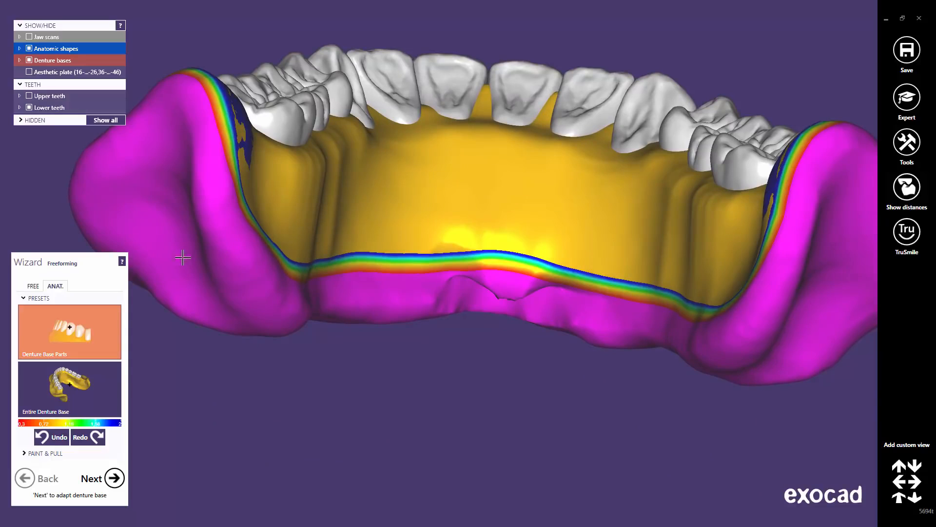
Reshape the lingual margin of the lower base with an enlarged Add/Remove brush
click(34, 287)
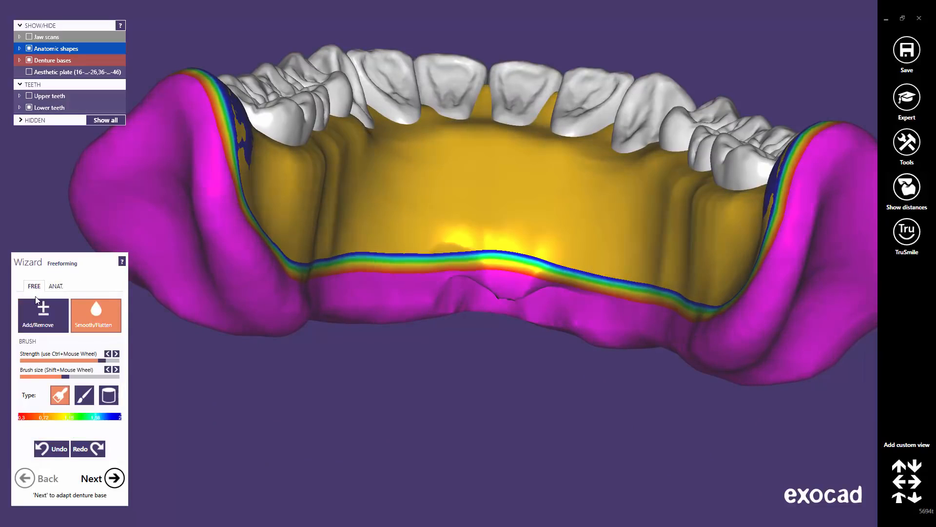
click(38, 318)
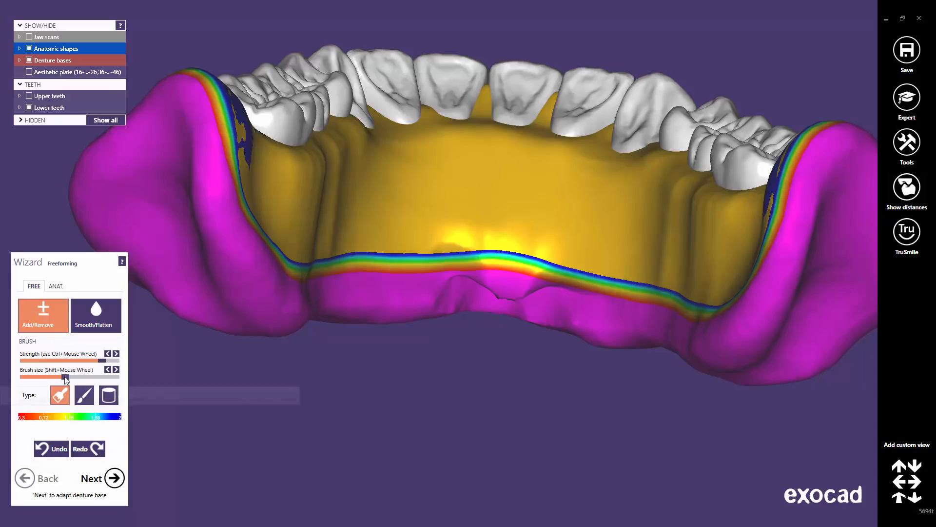
mouse_move(65, 377)
mouse_down()
mouse_move(90, 383)
mouse_move(69, 379)
mouse_up()
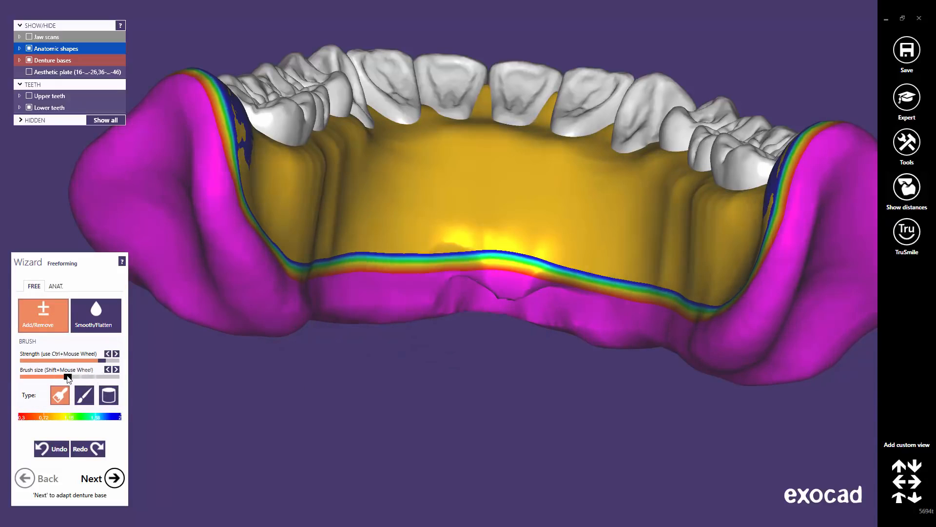
mouse_move(580, 241)
mouse_down()
mouse_move(584, 234)
mouse_move(487, 224)
mouse_move(373, 230)
mouse_move(239, 308)
mouse_up()
Smooth the dent and wrinkles on the lower base's lingual surface
click(103, 314)
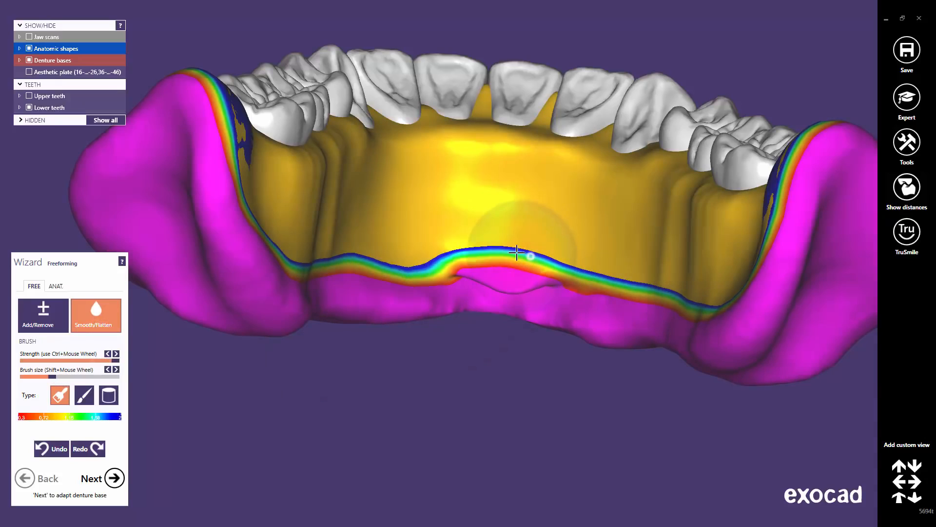
mouse_move(517, 252)
mouse_down()
mouse_move(459, 240)
mouse_move(517, 248)
mouse_up()
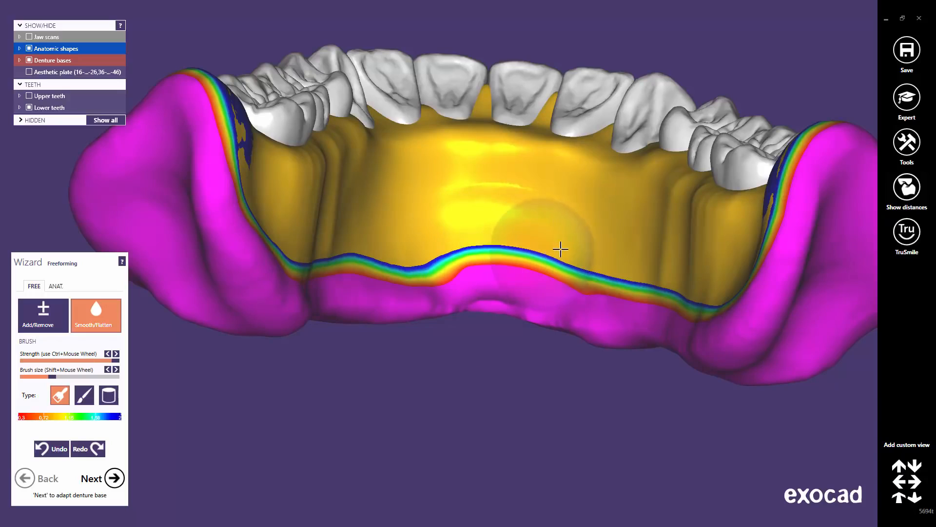
mouse_move(490, 210)
mouse_down()
mouse_move(390, 209)
mouse_move(566, 236)
mouse_move(380, 220)
mouse_move(460, 249)
mouse_up()
right_drag(558, 234, 562, 229)
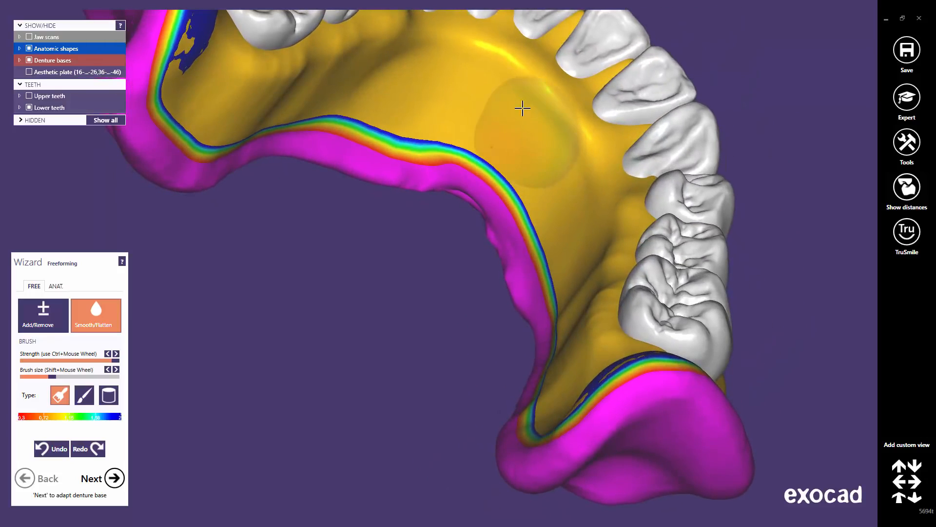
mouse_move(495, 243)
right_down()
mouse_move(526, 229)
mouse_move(533, 236)
right_up()
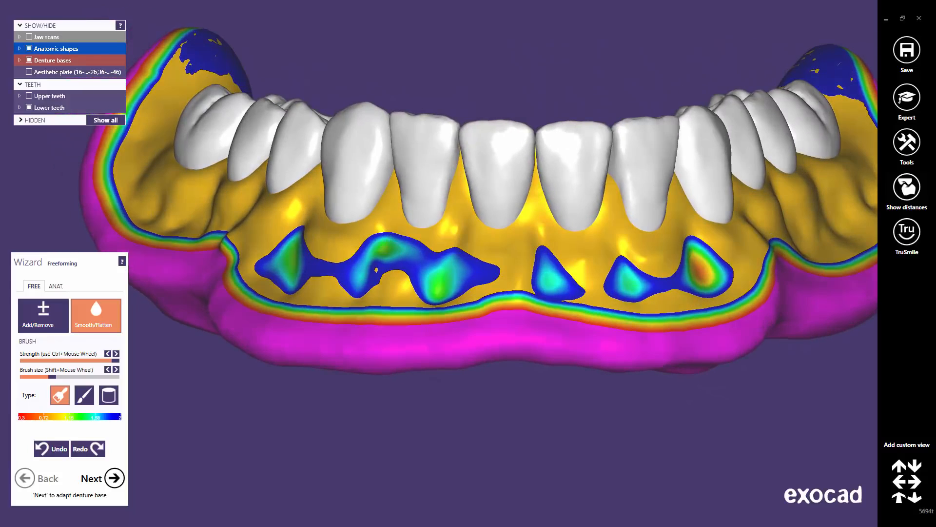
click(900, 498)
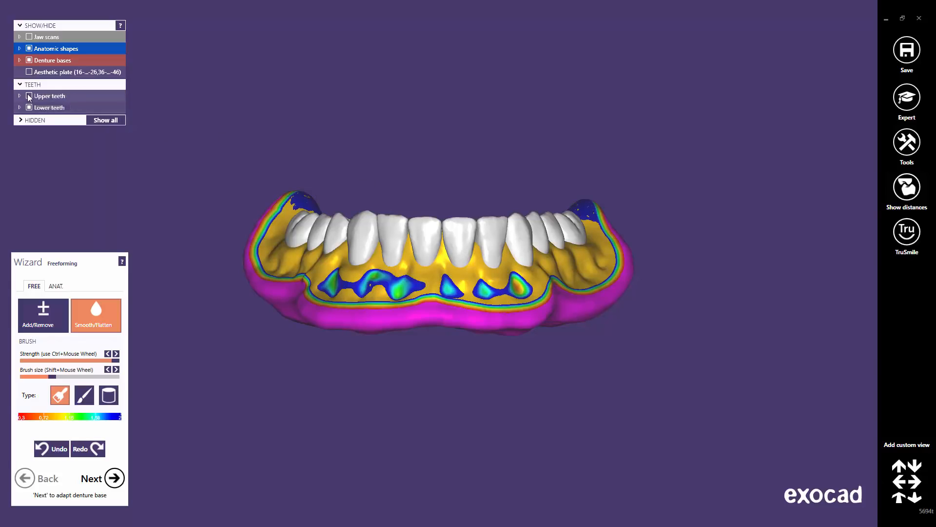
Show both dentures in TruSmile gum and tooth colours from the front, then finish freeforming
click(29, 97)
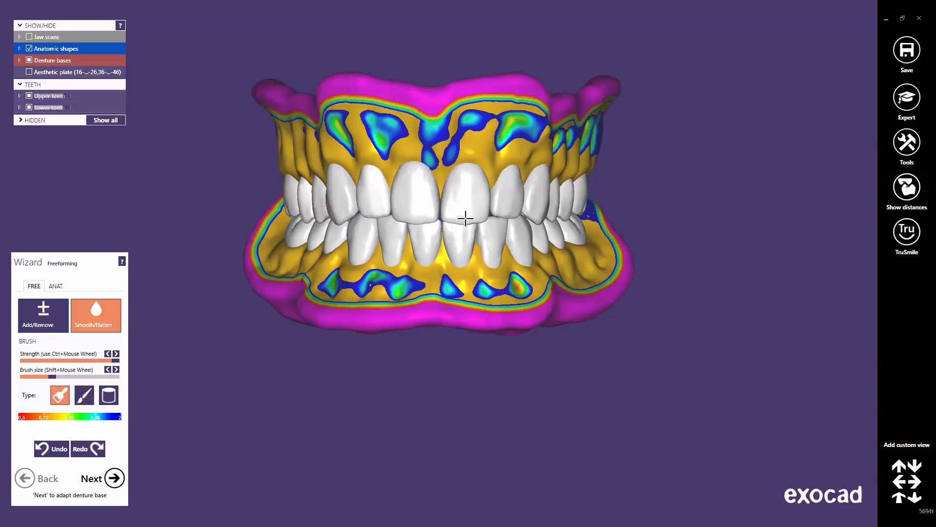
click(908, 245)
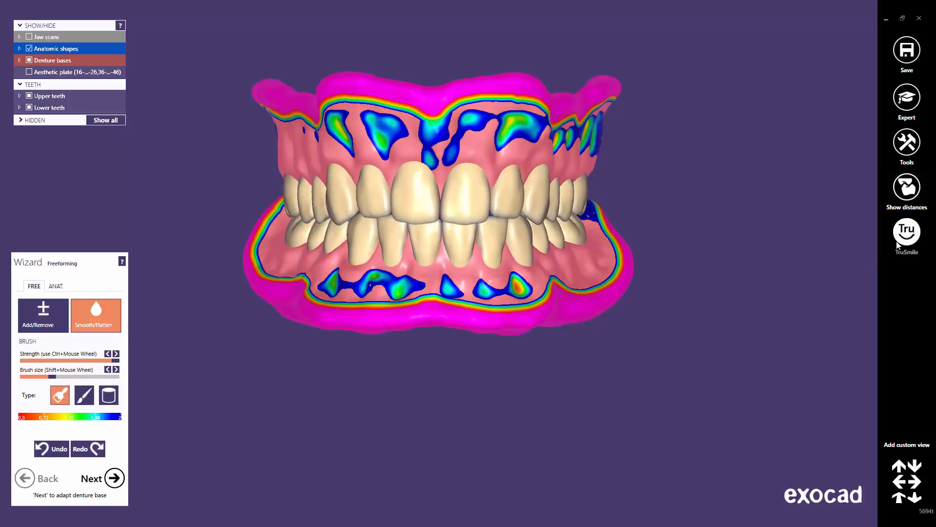
click(905, 499)
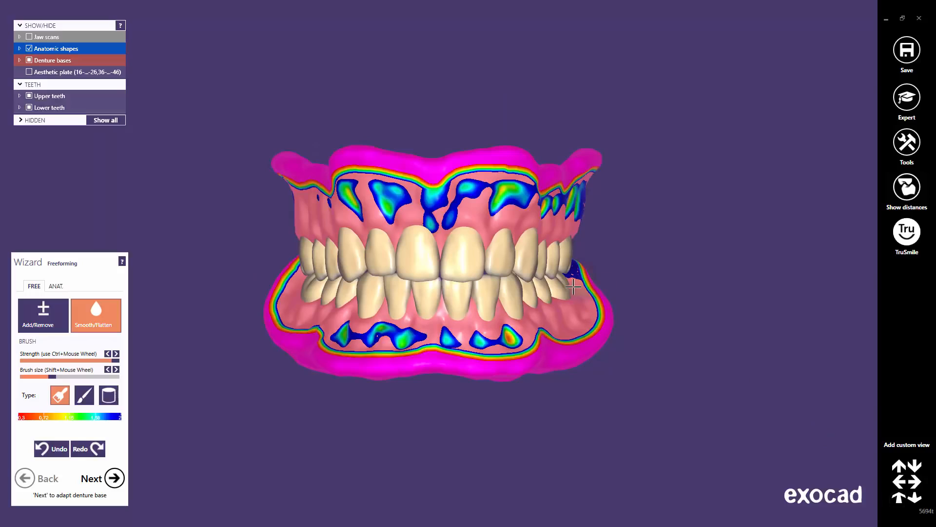
right_drag(573, 287, 571, 287)
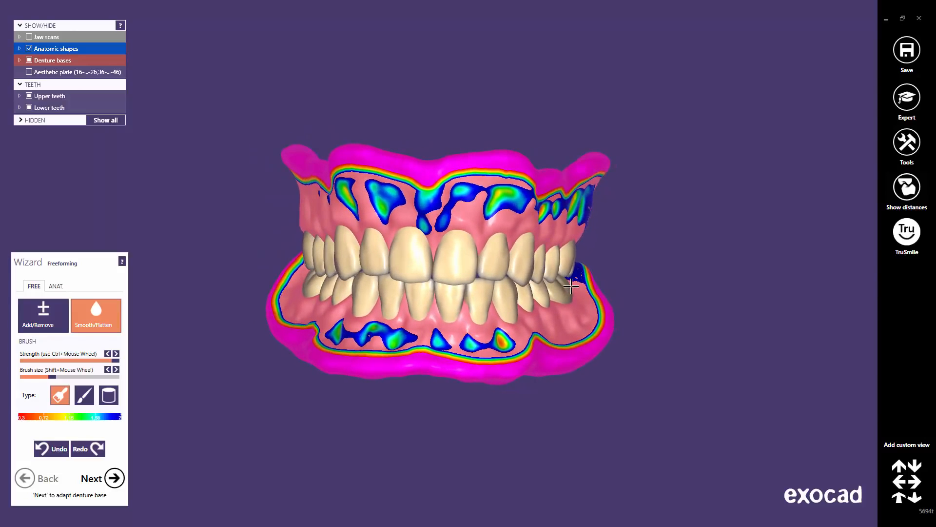
click(899, 499)
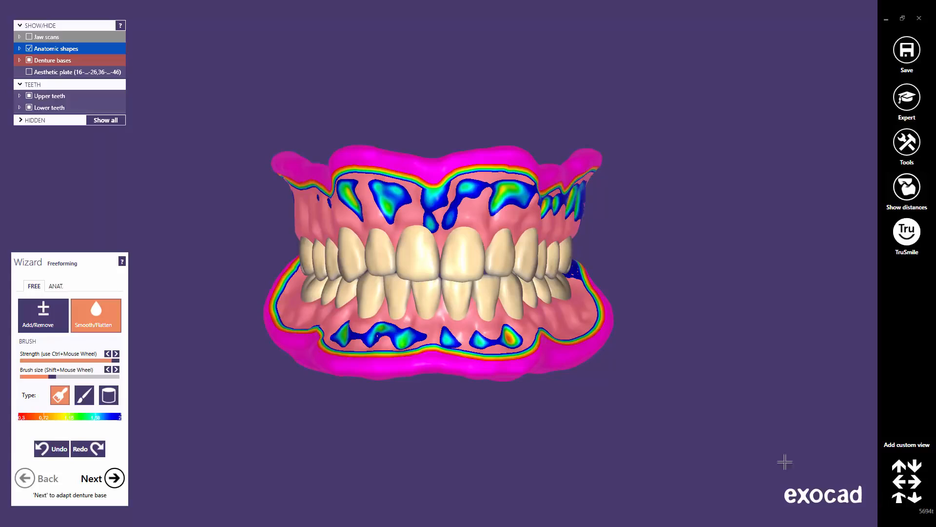
click(98, 482)
Apply Adapt Denture Base to Teeth with 0.3 mm minimum thickness and 0.03 mm pocket gap
click(115, 478)
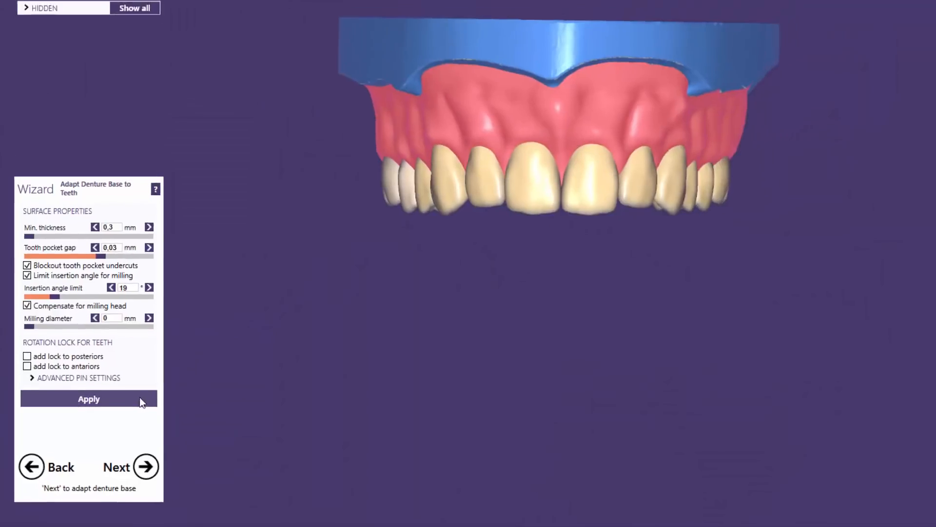
click(147, 394)
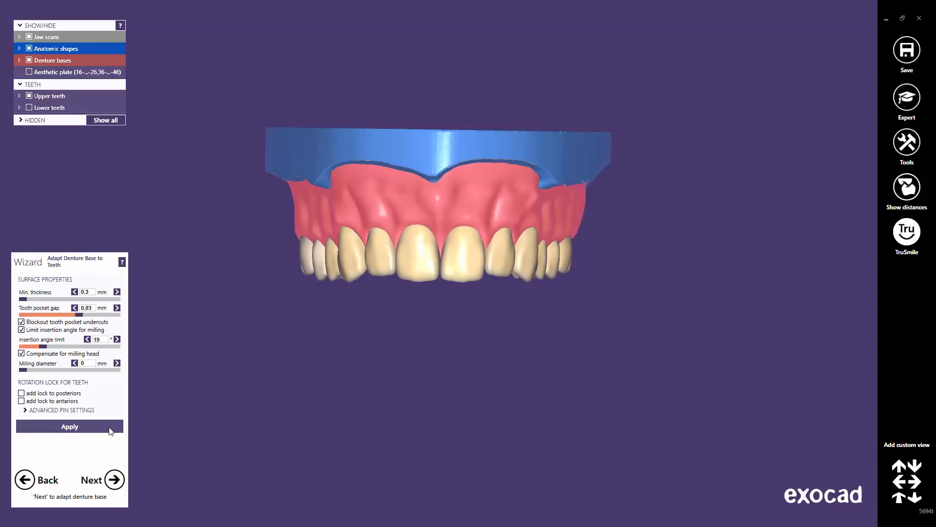
Hide the Anatomic shapes and inspect the upper base's empty tooth pockets, ending in front view
middle_click(443, 269)
right_drag(435, 301, 435, 301)
middle_drag(442, 389, 477, 279)
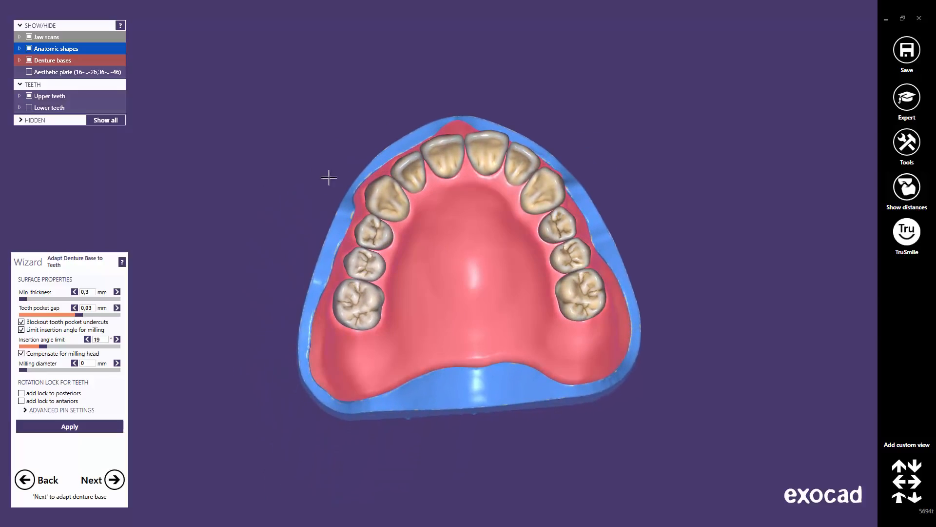
click(29, 49)
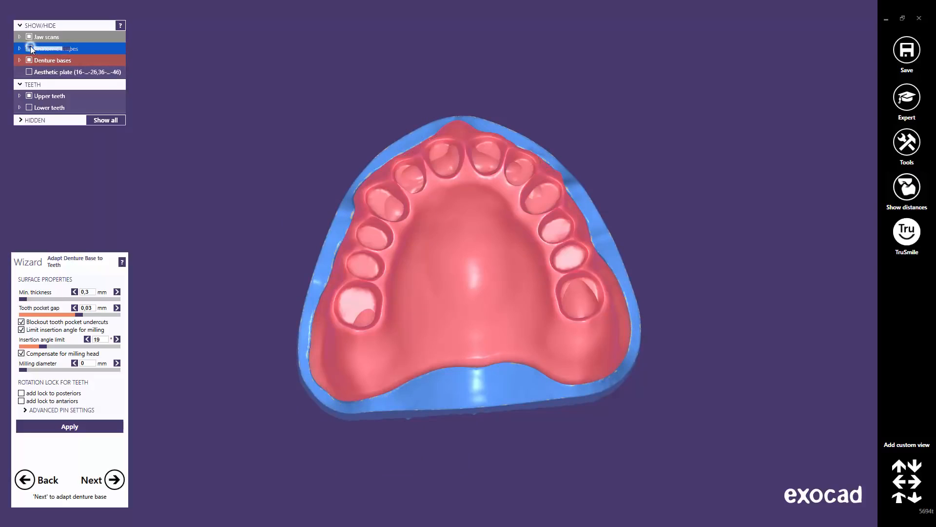
right_drag(474, 291, 475, 291)
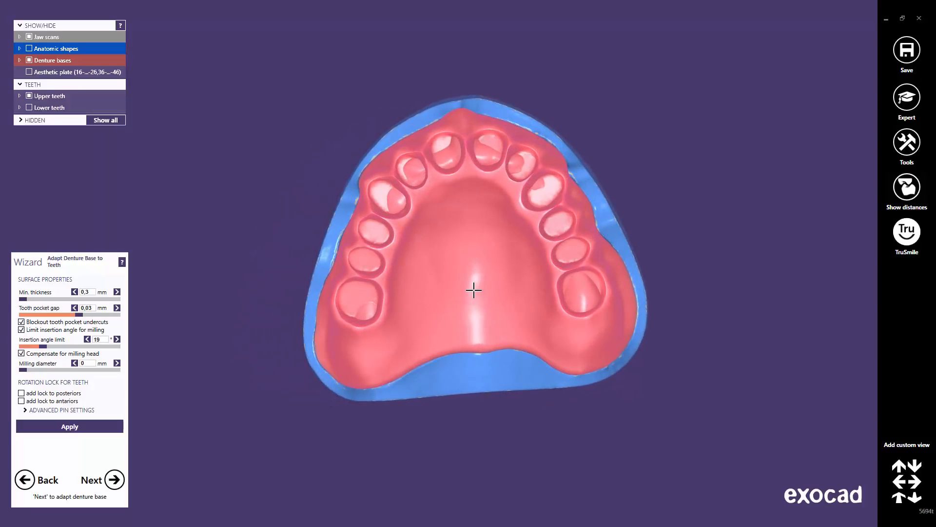
click(900, 499)
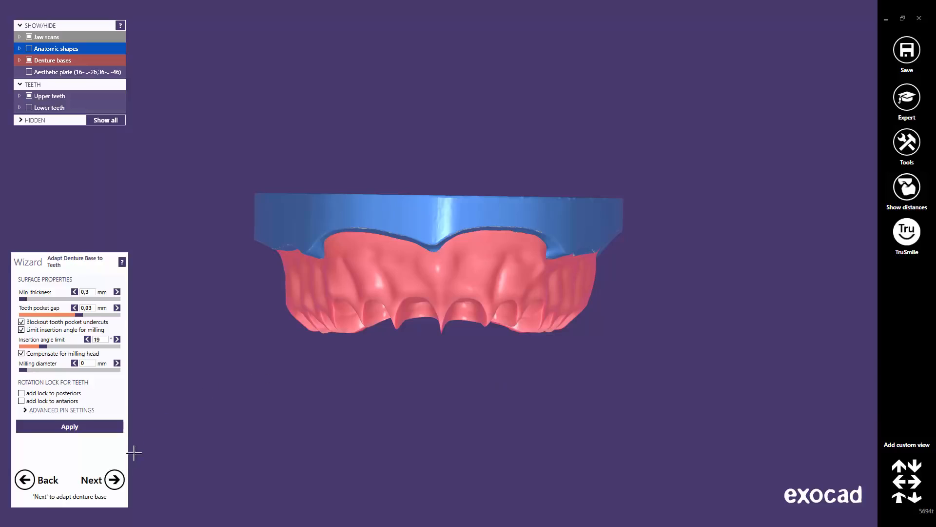
Adapt the lower denture base to its set-up teeth
click(115, 482)
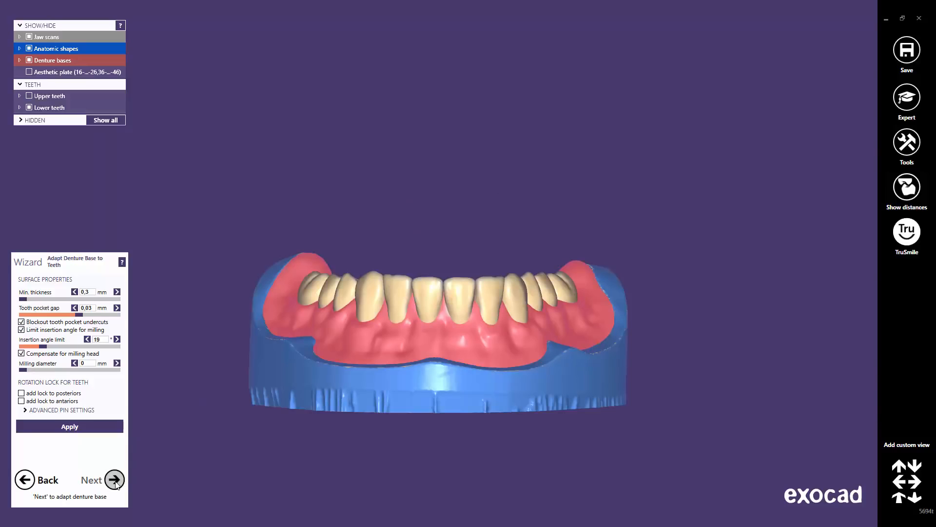
click(101, 428)
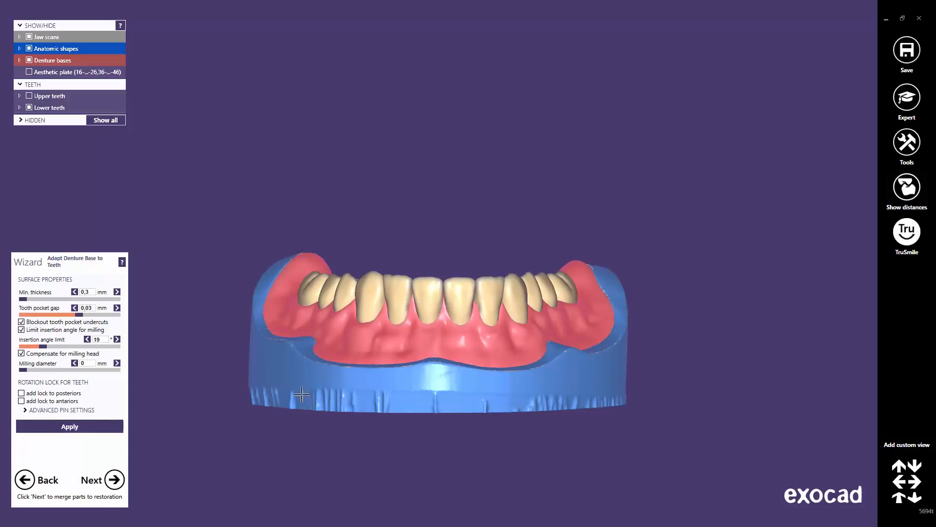
right_drag(451, 323, 480, 281)
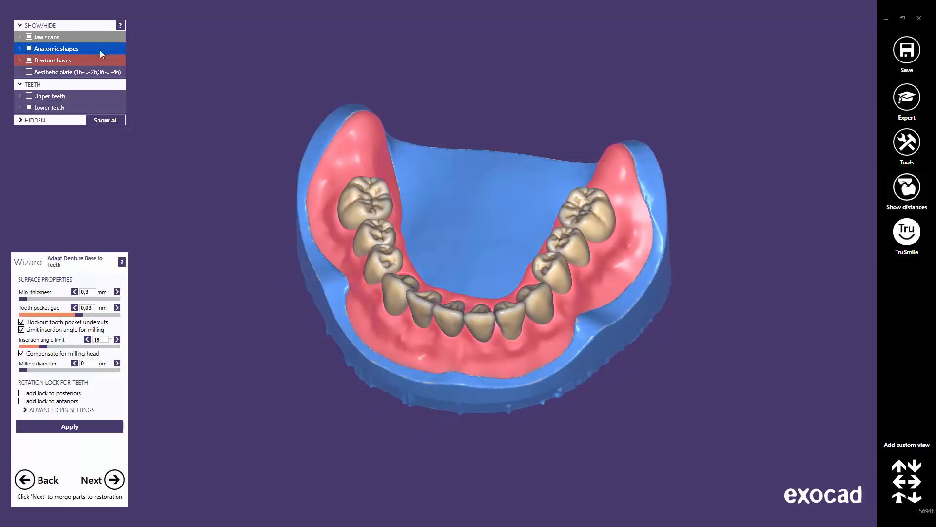
Hide the teeth to check the lower base's tooth pockets, then merge both dentures with their teeth
click(28, 49)
right_drag(427, 366, 455, 388)
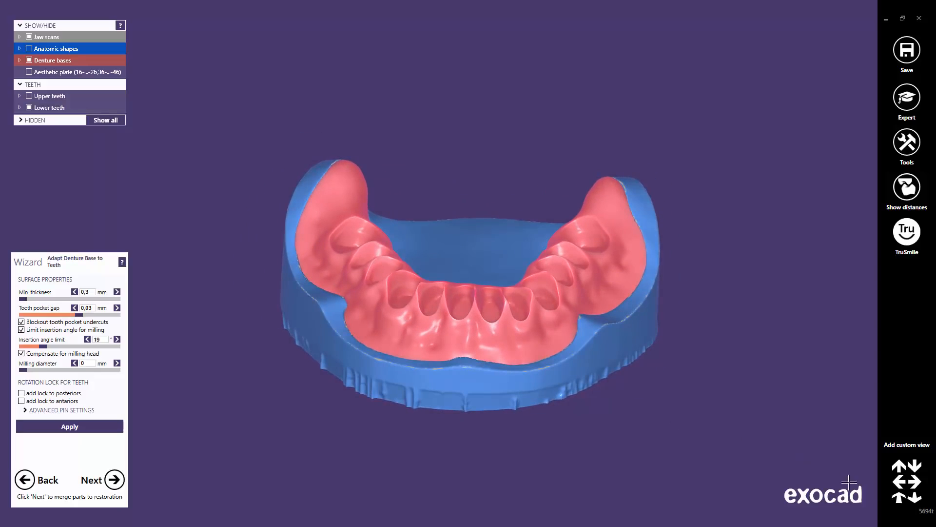
click(899, 498)
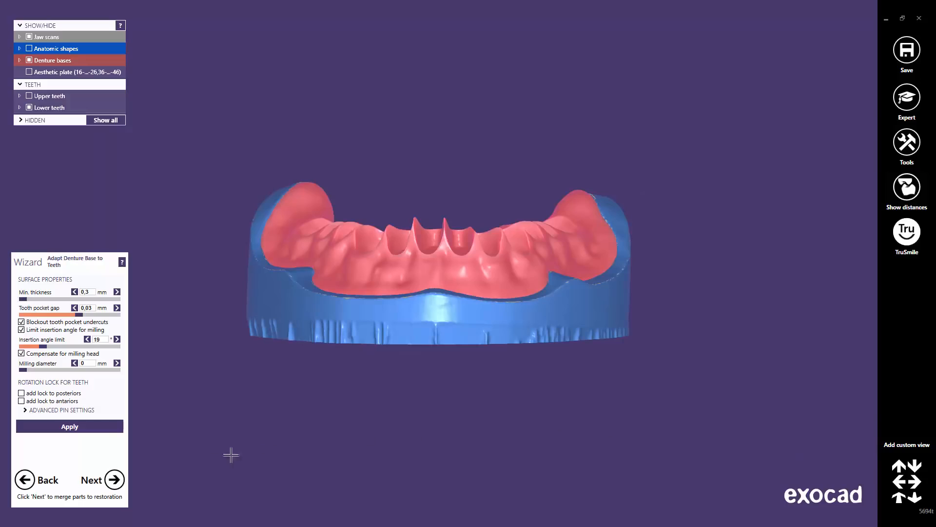
click(115, 480)
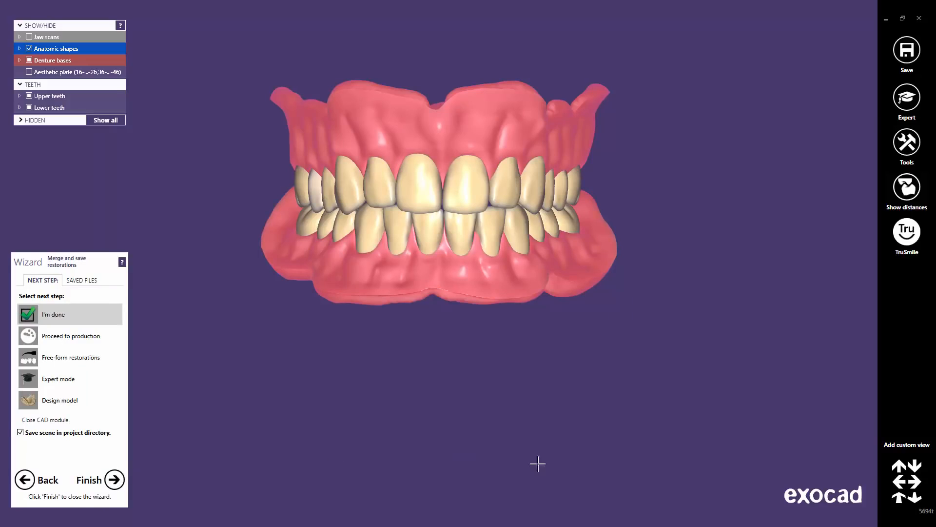
Select I'm done to finish the denture design, saving the scene to the project directory
click(900, 498)
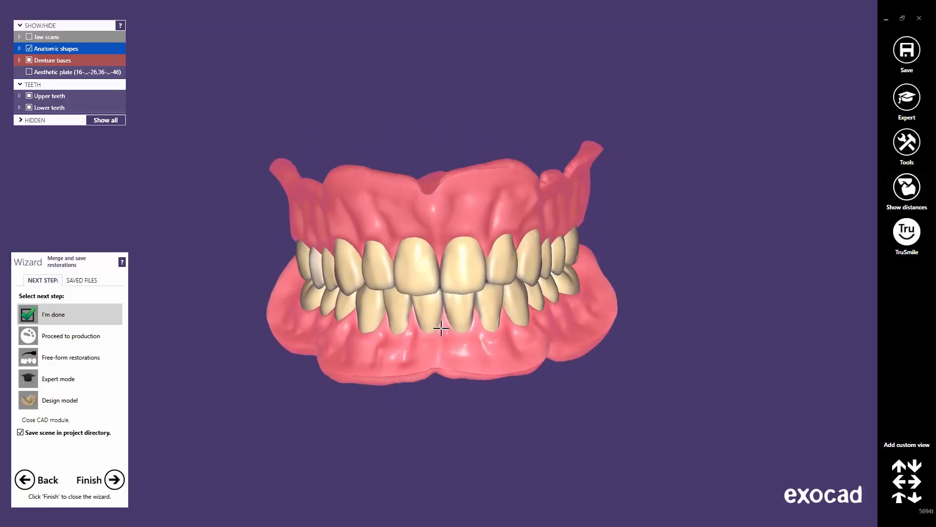
click(71, 313)
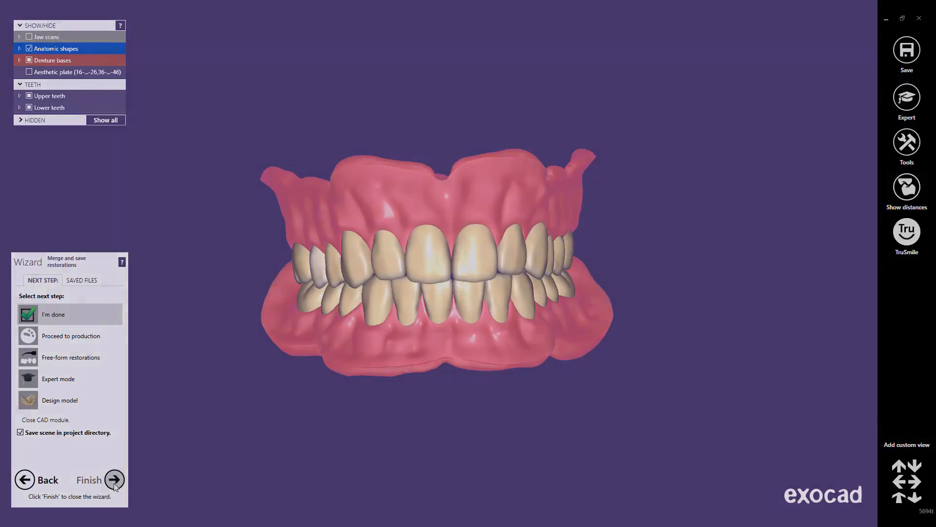